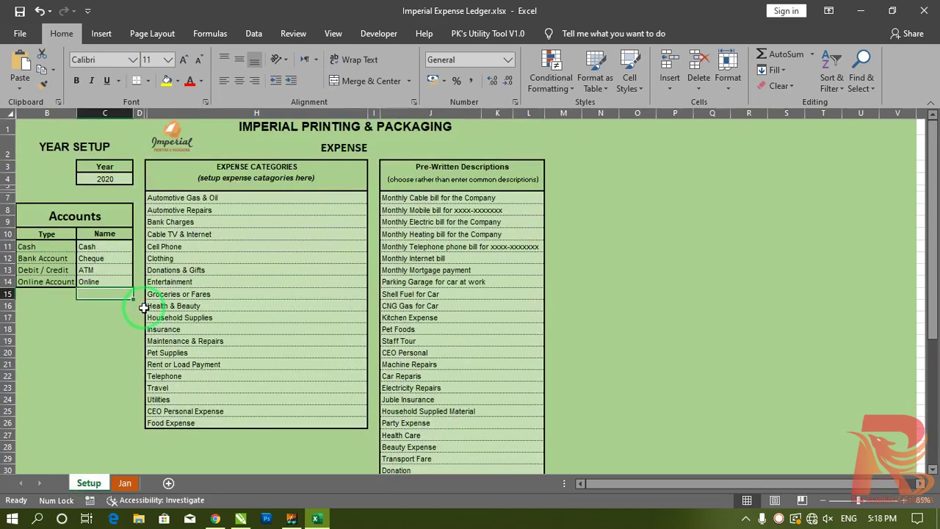
Step: Open the Jan sheet and review its ledger entry columns and the expense totals range in the overall summary
left_click(125, 482)
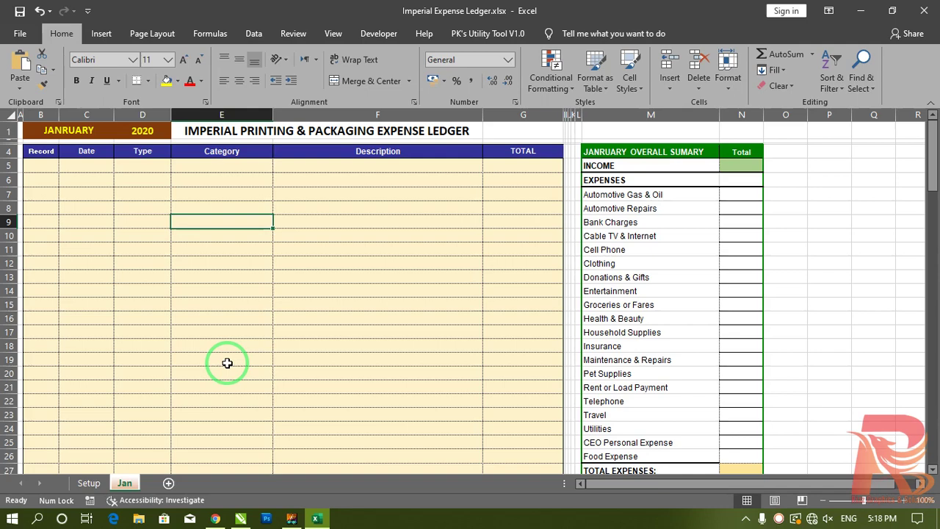
left_click(46, 163)
left_click(83, 168)
left_click(149, 172)
left_click(221, 171)
left_click(311, 170)
left_click(234, 177)
left_click(138, 172)
left_click(83, 169)
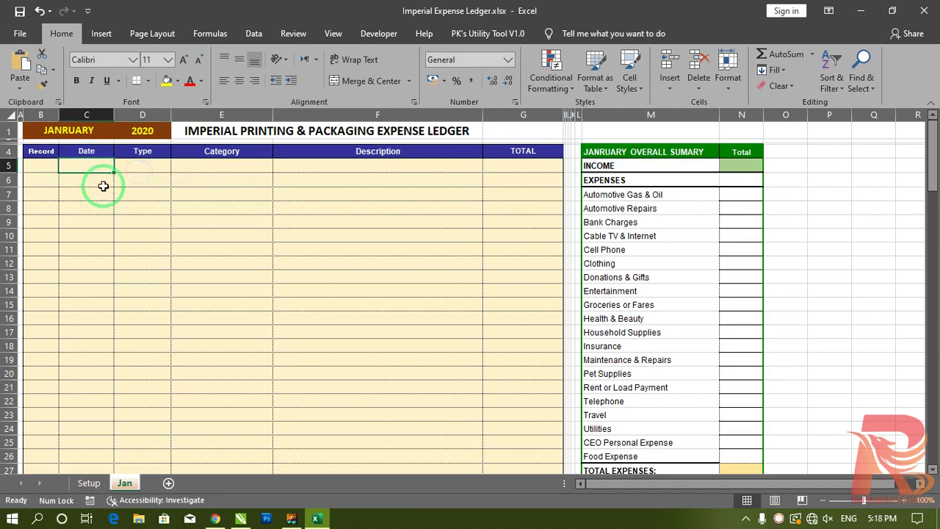
left_click_drag(743, 194, 742, 454)
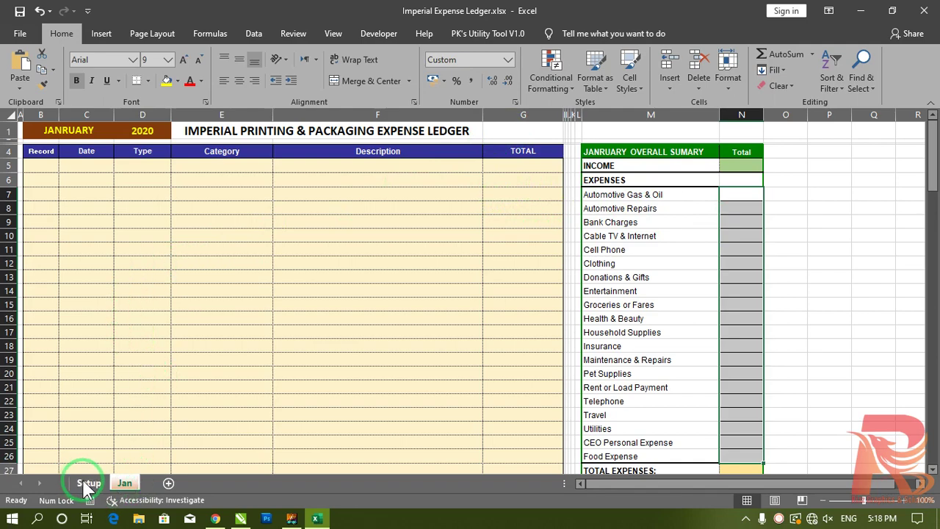
Step: Fill cells B120 to G120, directly below the ledger table's last row, with x
scroll(67, 352, "down", 20)
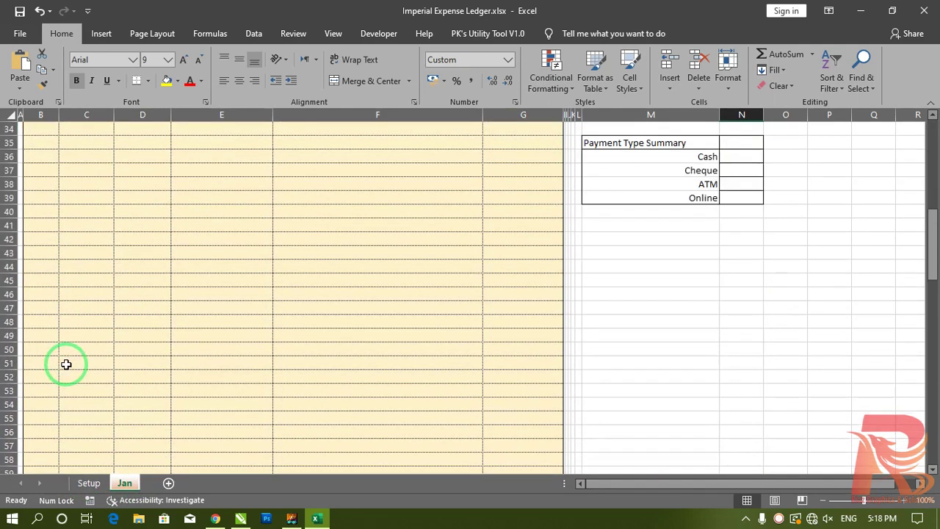
scroll(66, 364, "down", 7)
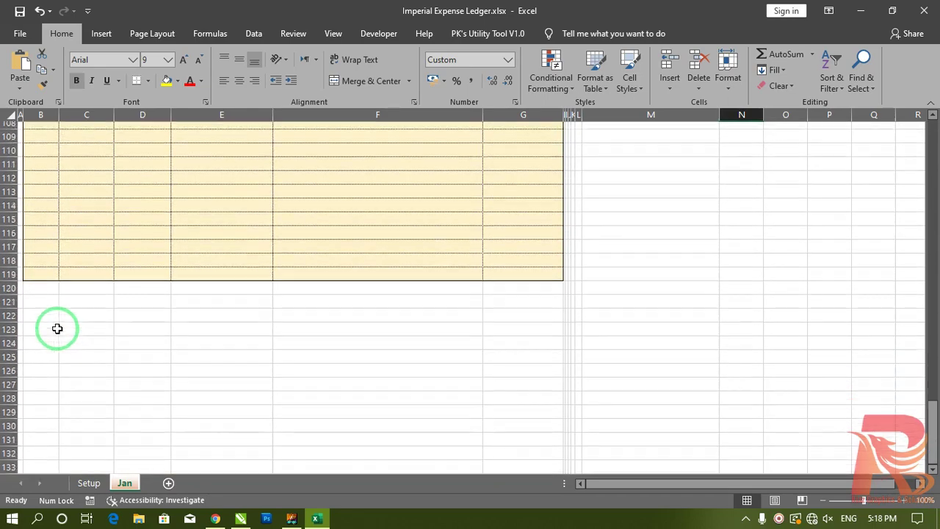
left_click(39, 278)
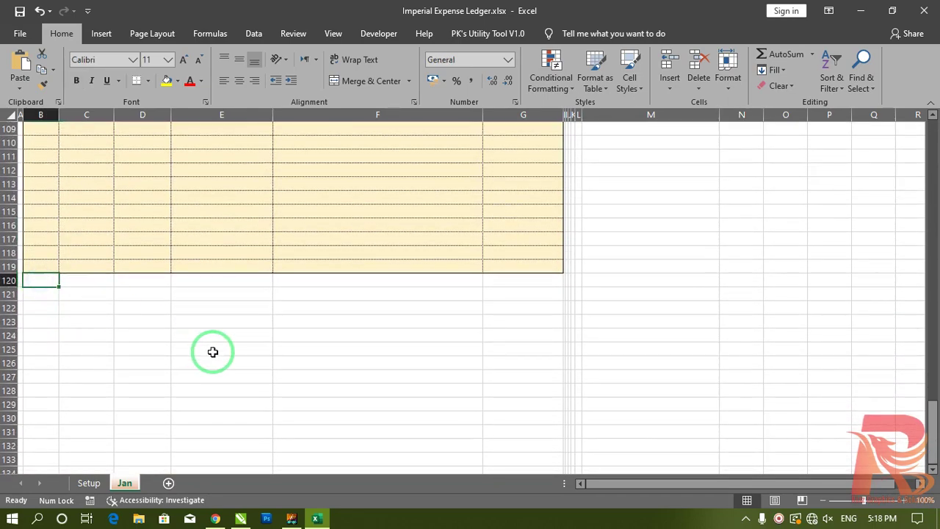
key("shift+Right")
key("shift+Right")
key("shift+Right")
key("shift+Right")
key("shift+Right")
type("x")
key("ctrl+Return")
left_click(57, 241)
scroll(78, 311, "up", 12)
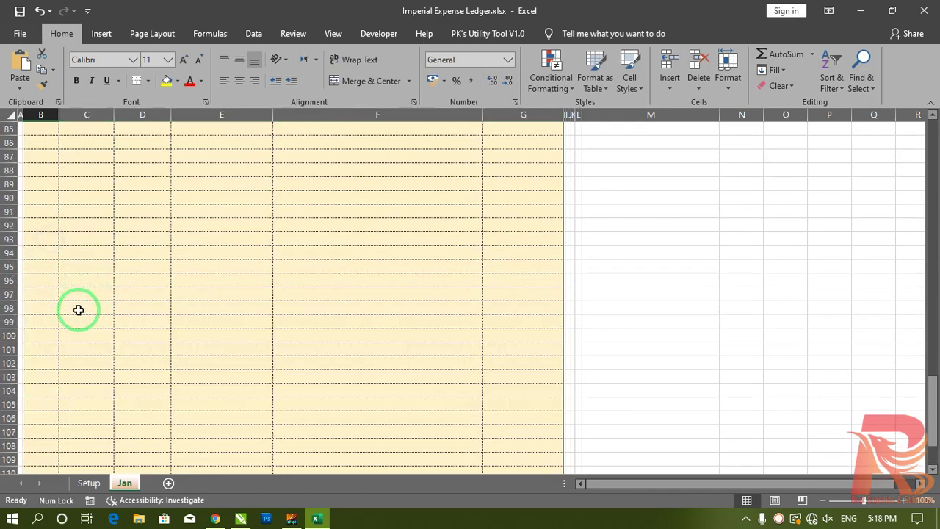
Step: Clear the x entries from the row below the ledger table
scroll(84, 308, "down", 12)
left_click_drag(34, 281, 543, 277)
key("Delete")
scroll(96, 300, "up", 20)
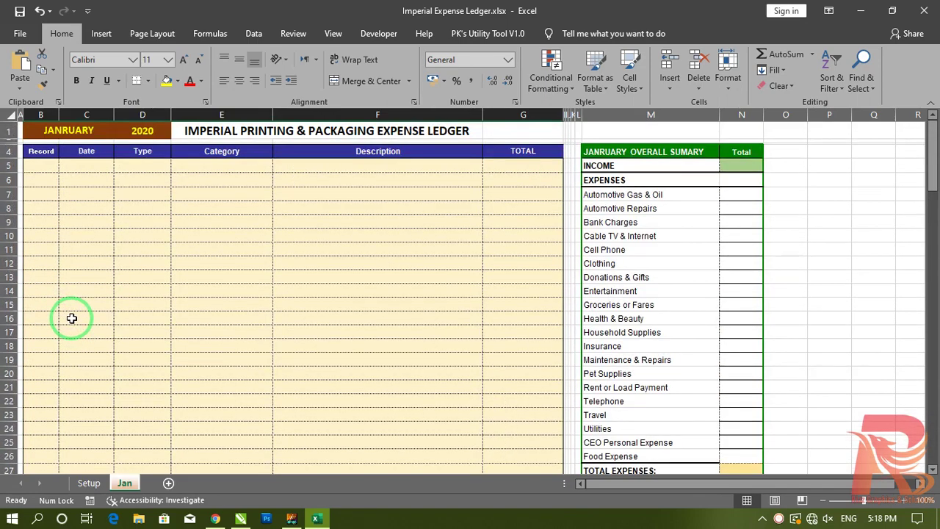
Step: Launch the Windows On-Screen Keyboard by running osk
left_click(42, 166)
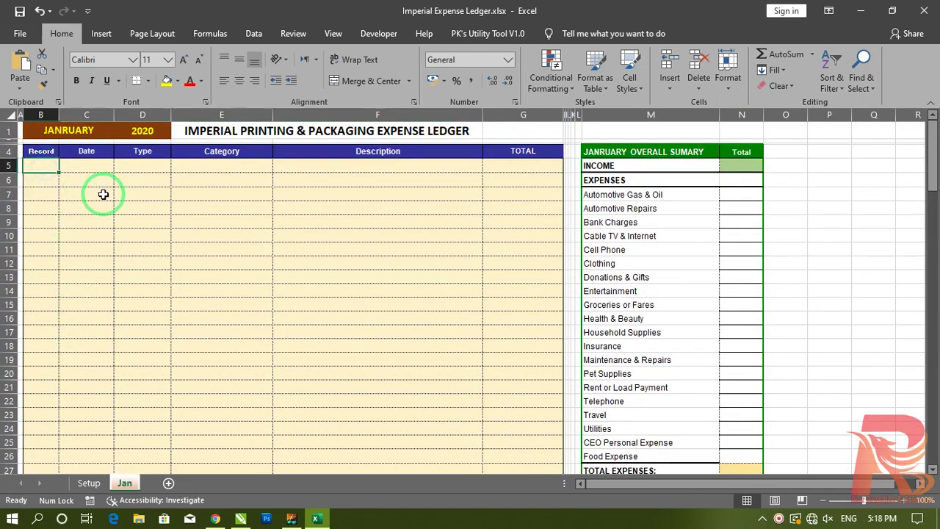
key("super+r")
type("osk")
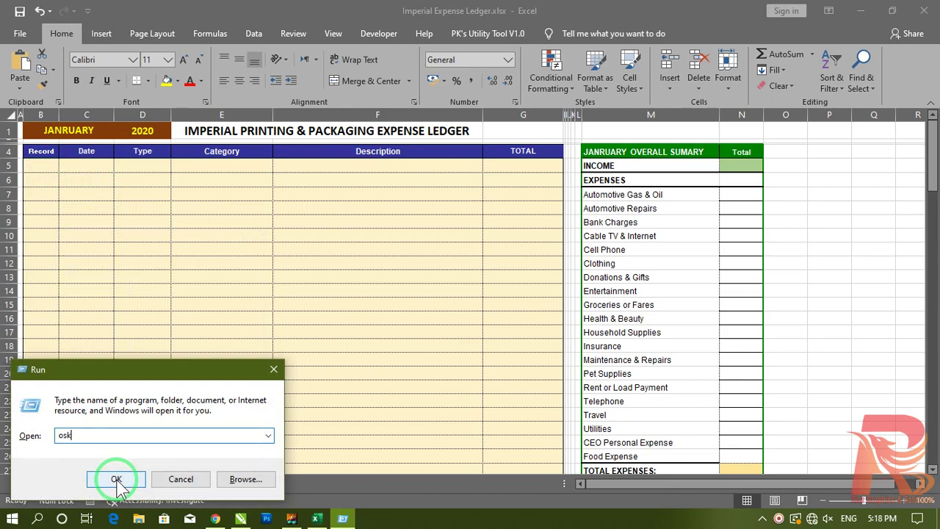
left_click(116, 479)
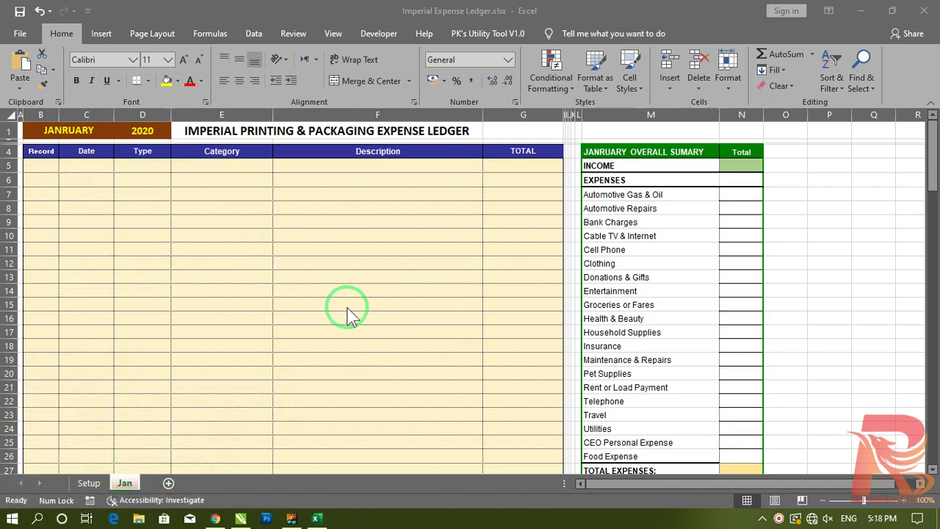
Step: Try to extend a selection from cell B5 down to the end of the ledger's Record column, then return to the header
left_click(42, 165)
left_click(181, 381)
left_click(151, 352)
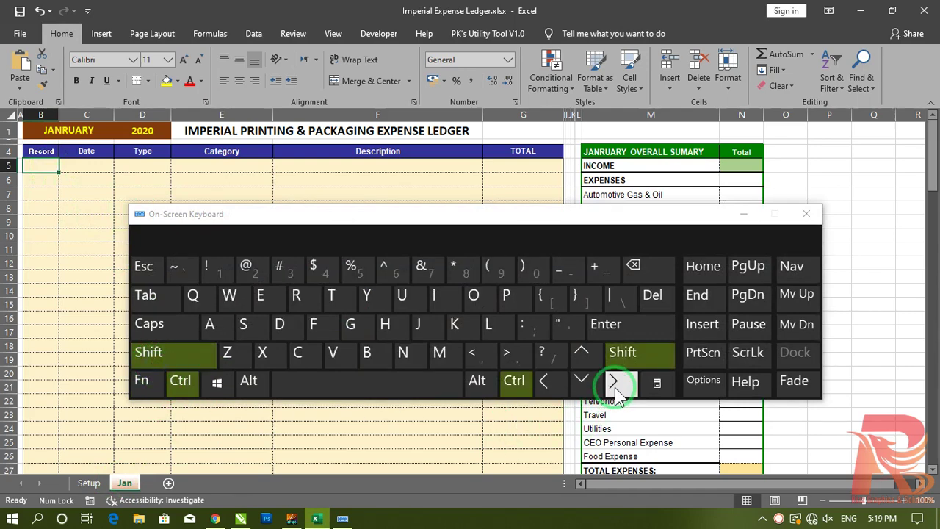
left_click(584, 385)
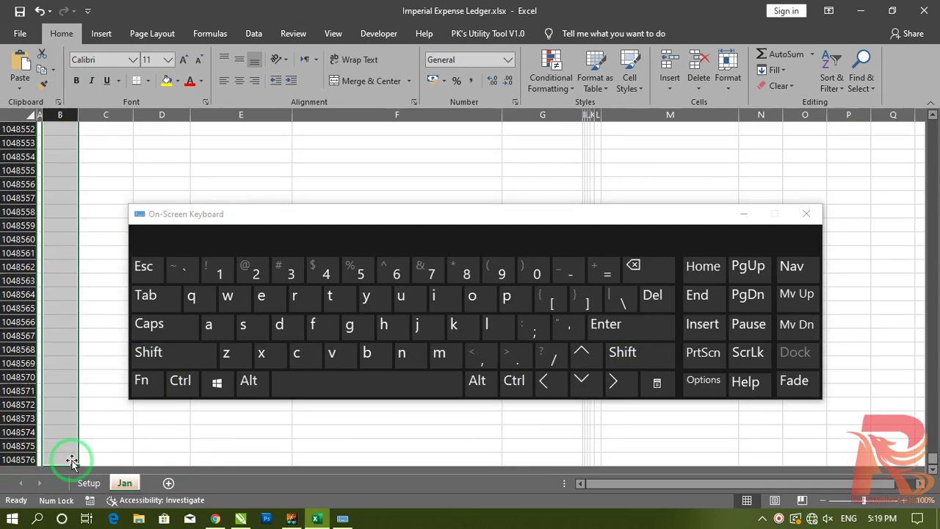
left_click(581, 353)
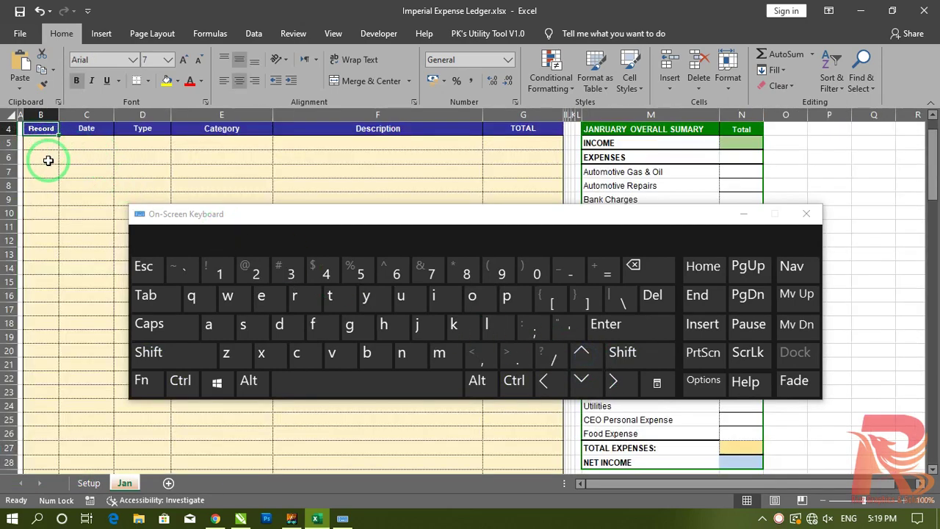
Step: Enter x in all cells from B120 to G120 at once as an end marker below the ledger table
scroll(43, 382, "down", 20)
scroll(42, 379, "up", 4)
left_click_drag(325, 215, 389, 87)
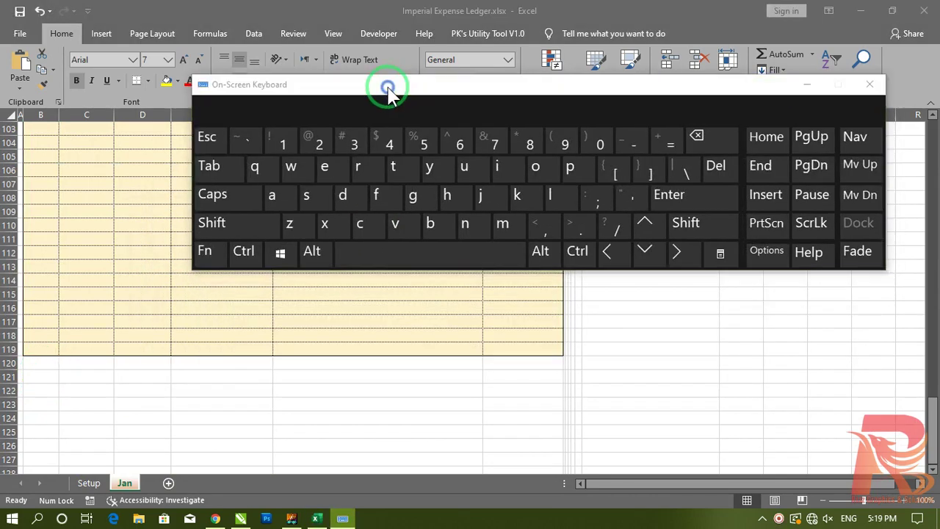
left_click_drag(38, 363, 496, 362)
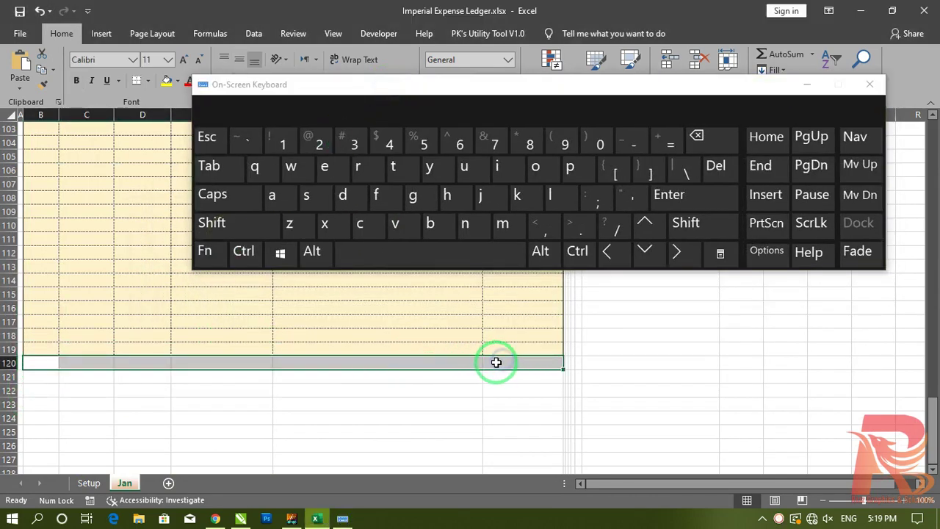
type("x")
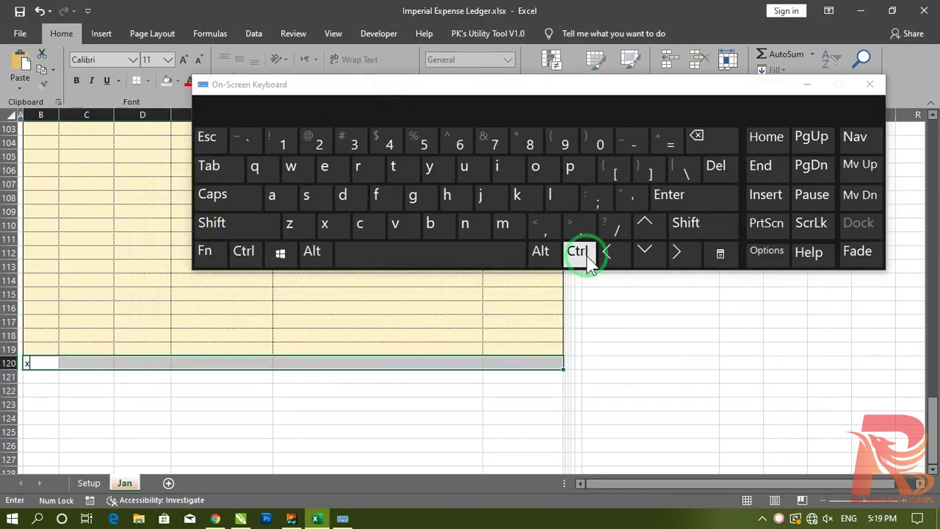
left_click(687, 196)
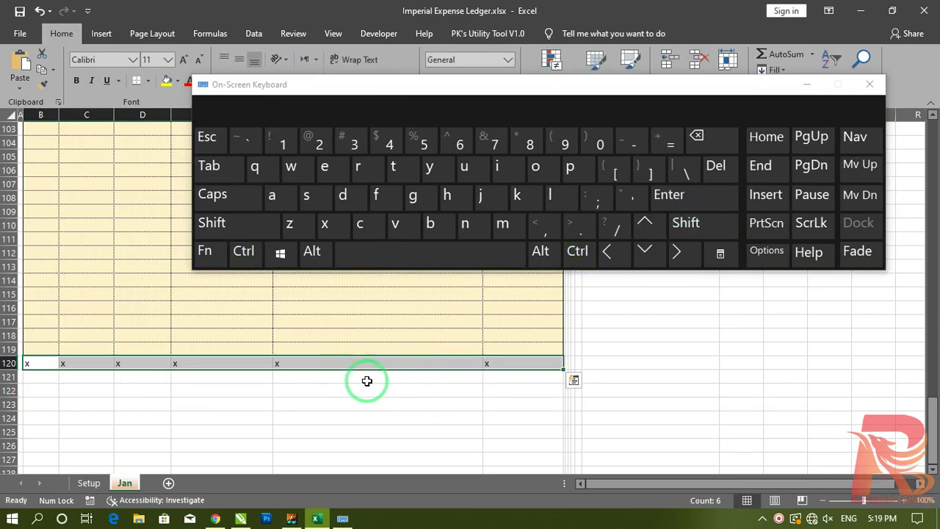
Step: Test extending the selection from B5 down to the x marker row, then return to the Record header
scroll(79, 320, "up", 20)
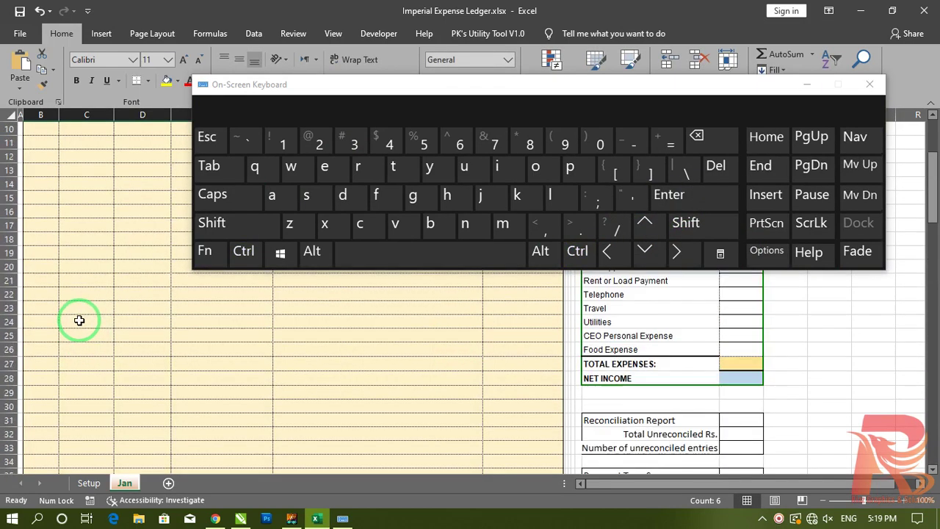
left_click(33, 166)
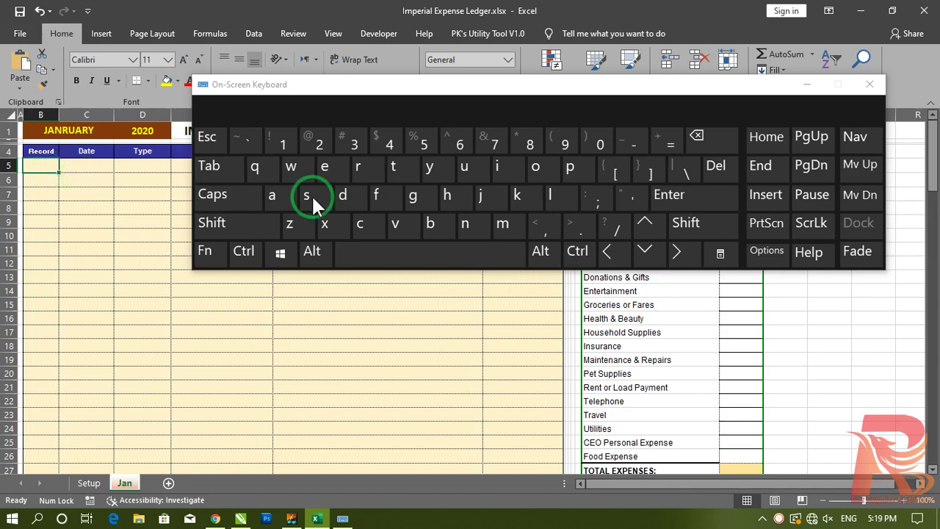
left_click(243, 250)
left_click(220, 223)
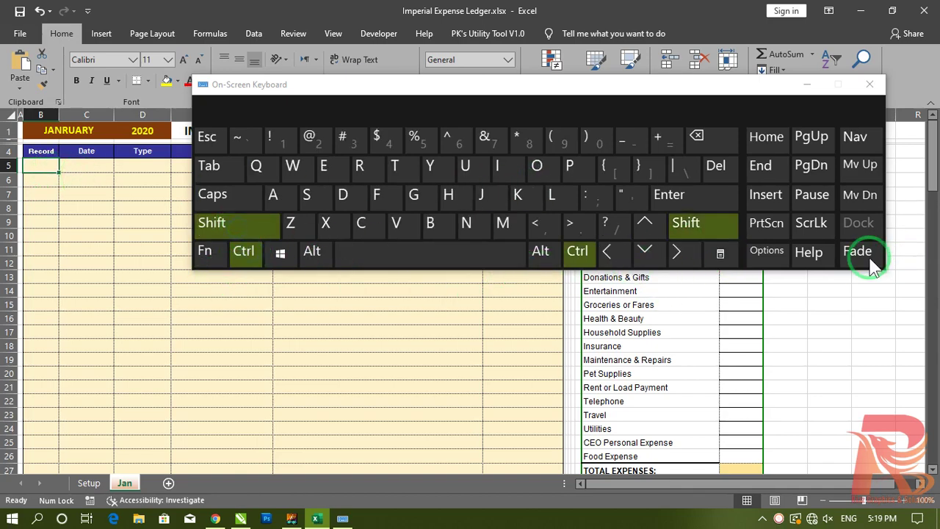
left_click(645, 252)
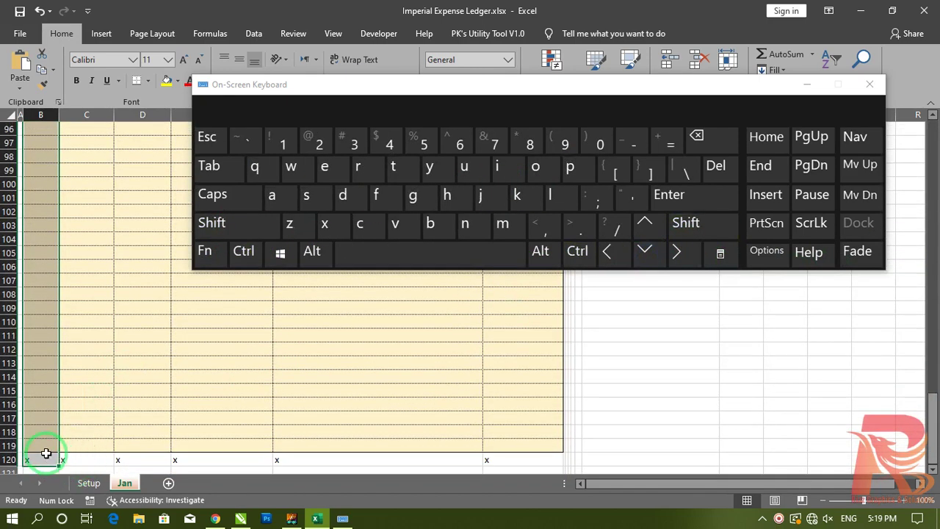
left_click(644, 224)
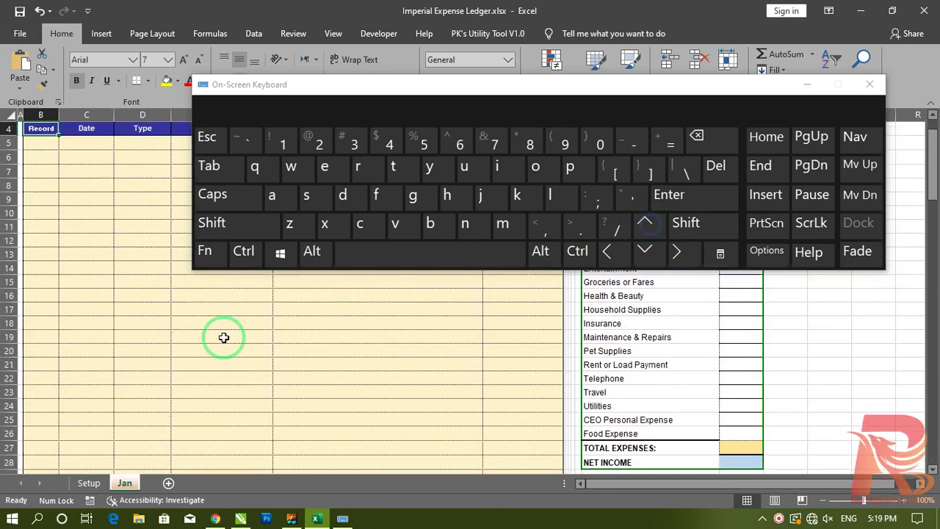
scroll(90, 387, "down", 20)
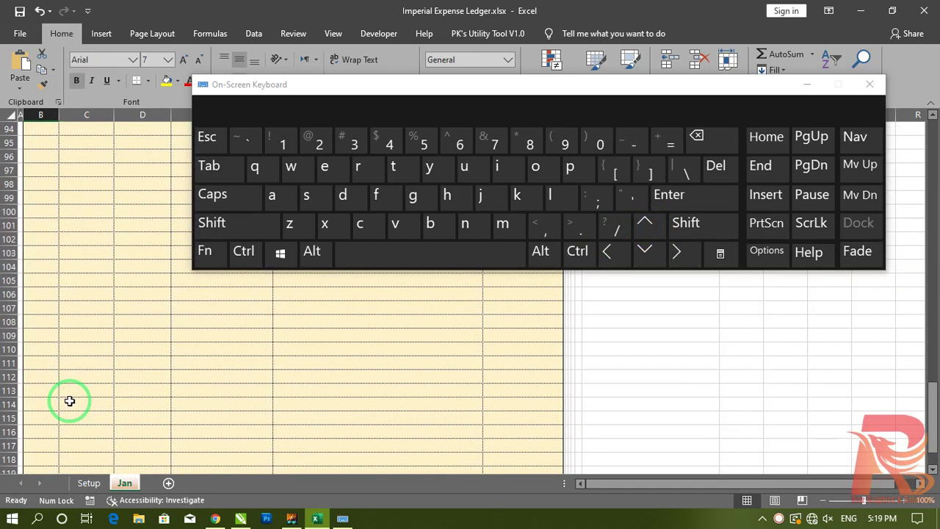
Step: Close the On-Screen Keyboard and return to the start of the January ledger
left_click(869, 84)
scroll(89, 315, "up", 9)
scroll(90, 315, "up", 20)
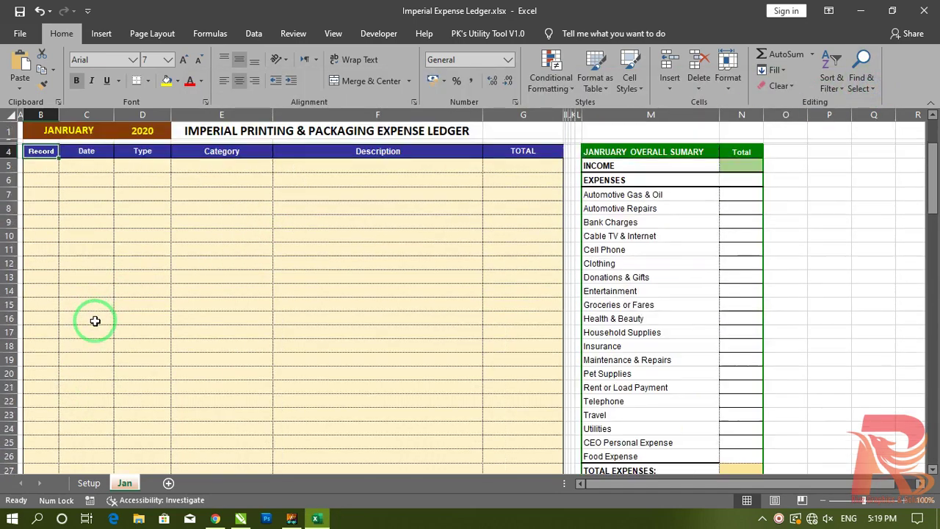
Step: Apply list data validation to the Record cells B5 to B119 with the source Recipt,Invoice,Slip
left_click(40, 166)
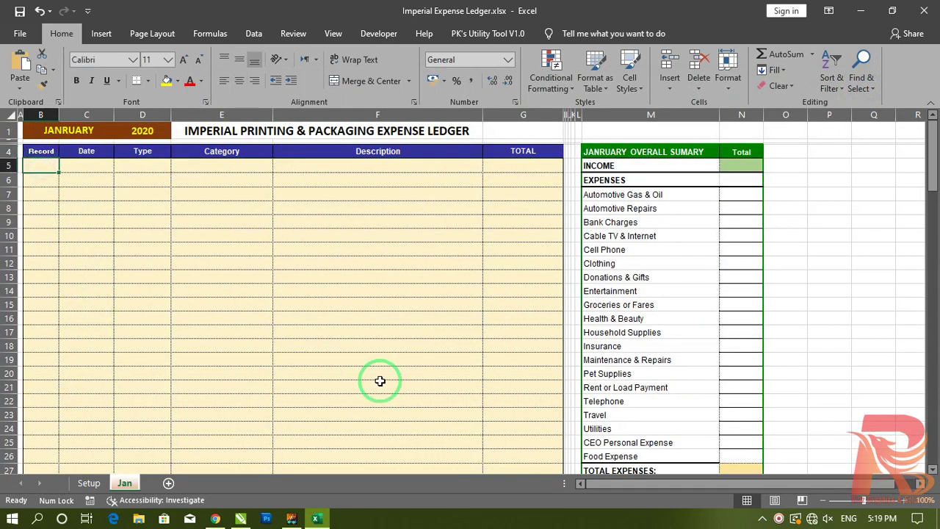
key("ctrl+shift+Down")
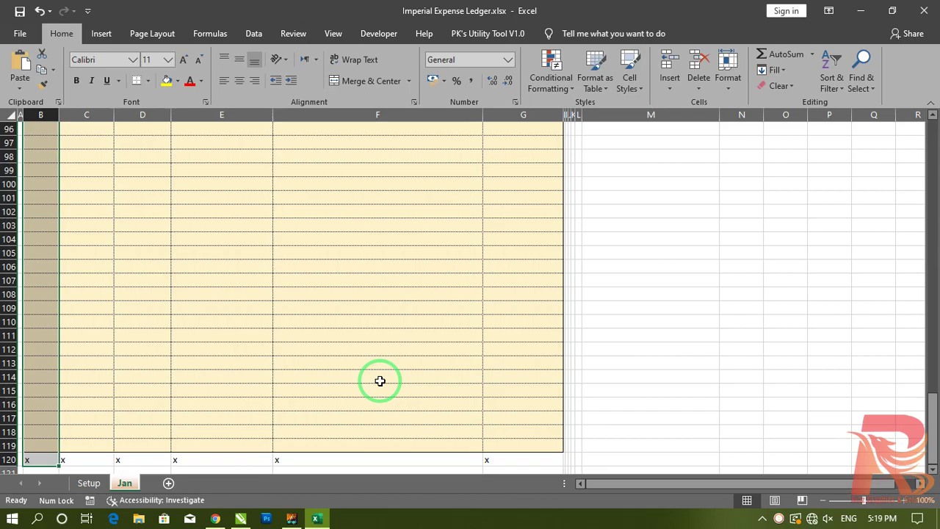
key("shift+Up")
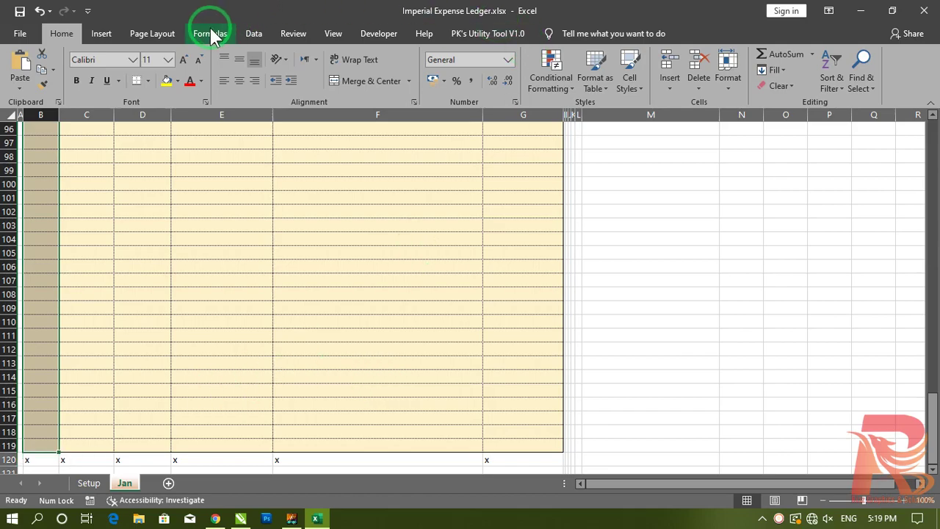
left_click(258, 34)
left_click(514, 86)
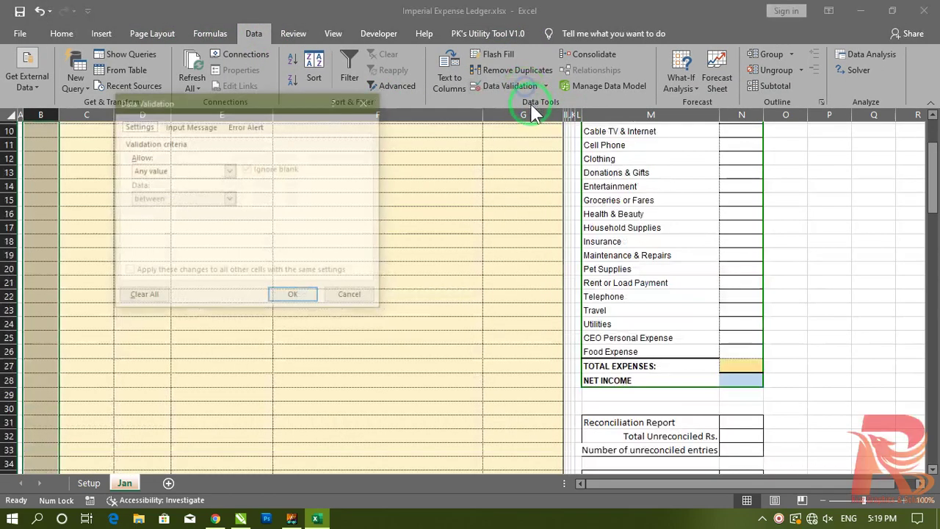
left_click(229, 169)
left_click(157, 209)
left_click(157, 227)
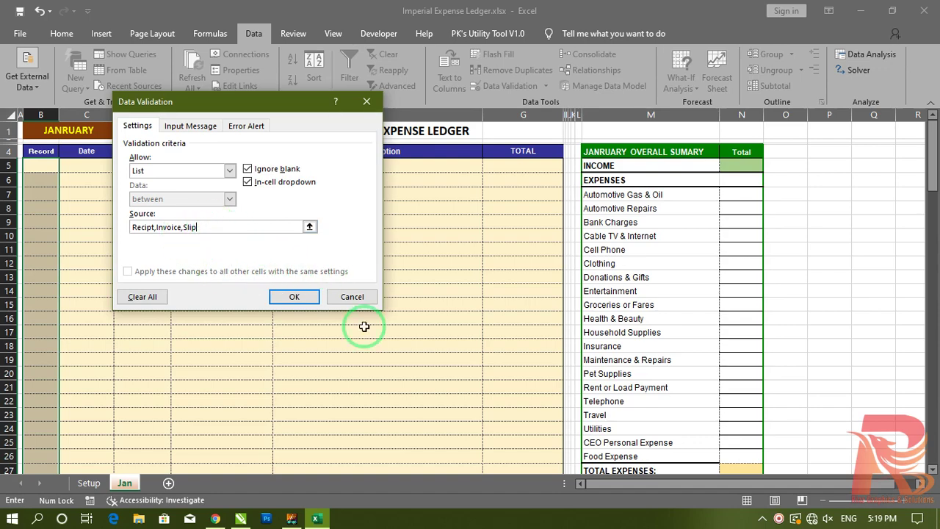
left_click(294, 297)
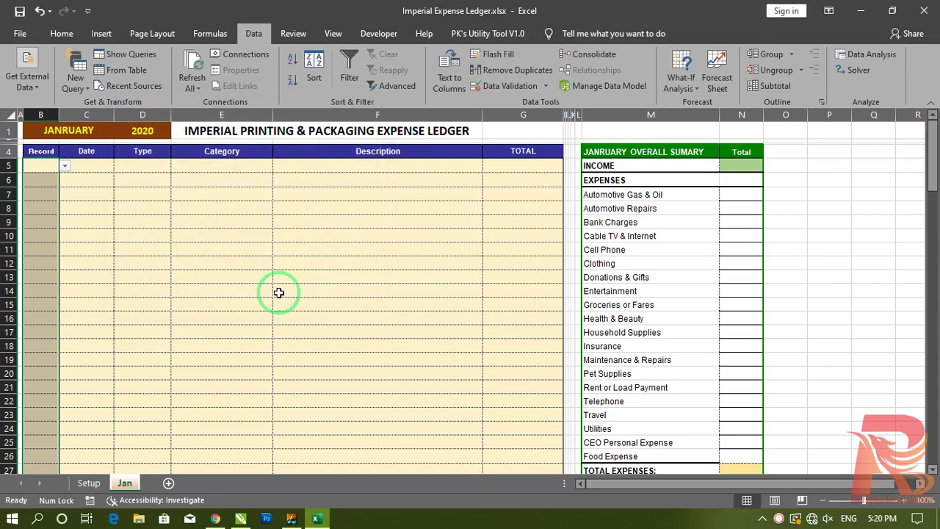
Step: Check the dropdown options offered in Record cell B5
left_click(140, 232)
left_click(50, 166)
left_click(64, 166)
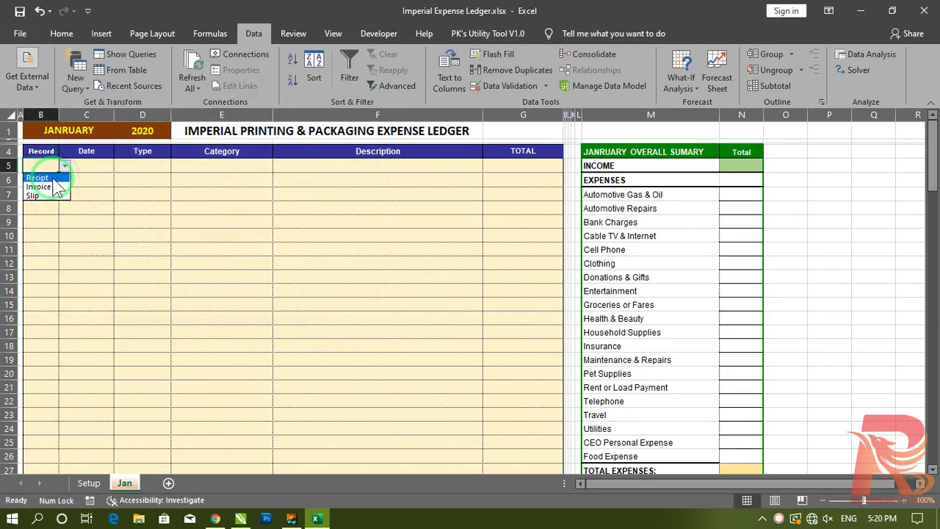
Step: Apply the custom number format dd-yyyy to the Date cells C5 to C119
left_click(86, 164)
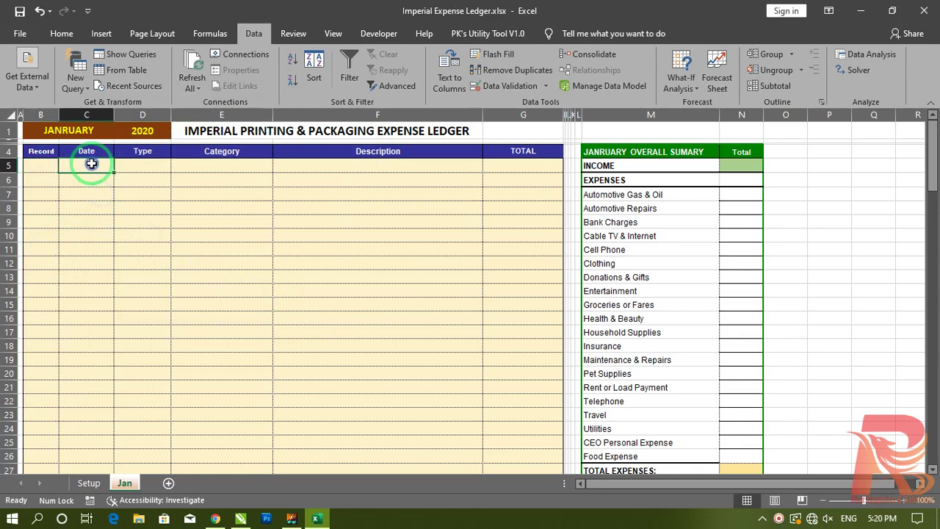
key("ctrl+shift+Down")
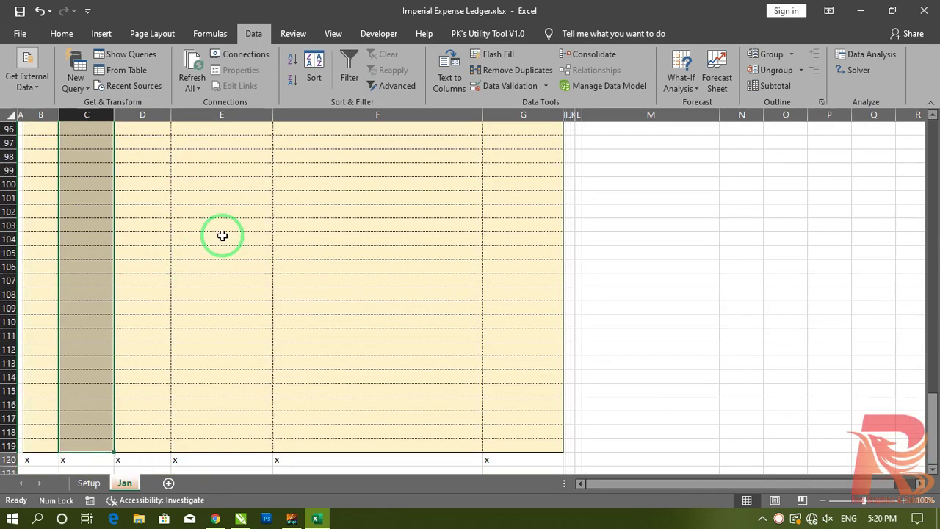
left_click(89, 35)
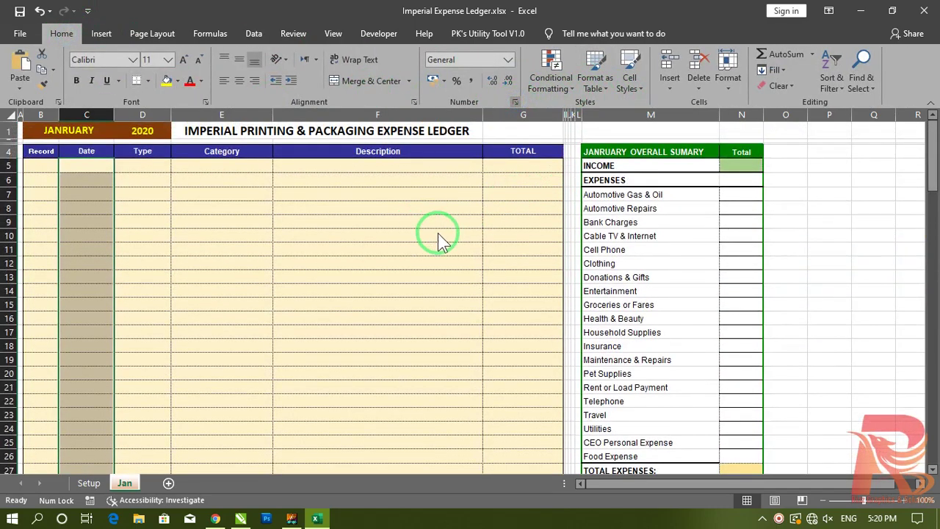
left_click(514, 101)
left_click(92, 197)
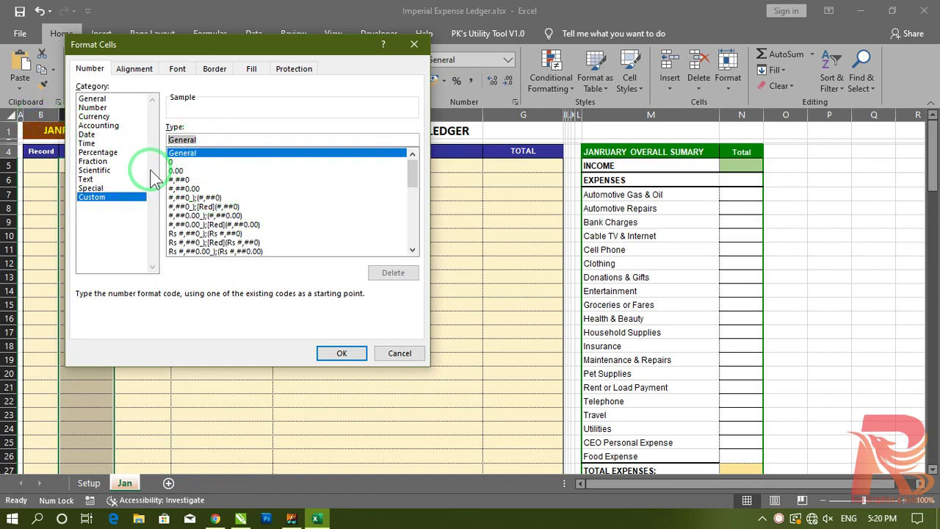
type("dd-yyyy")
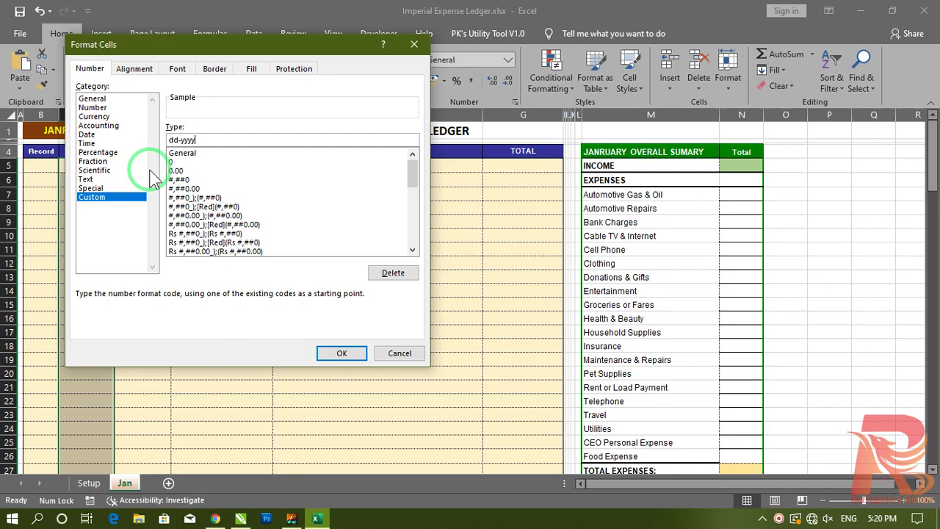
key("Return")
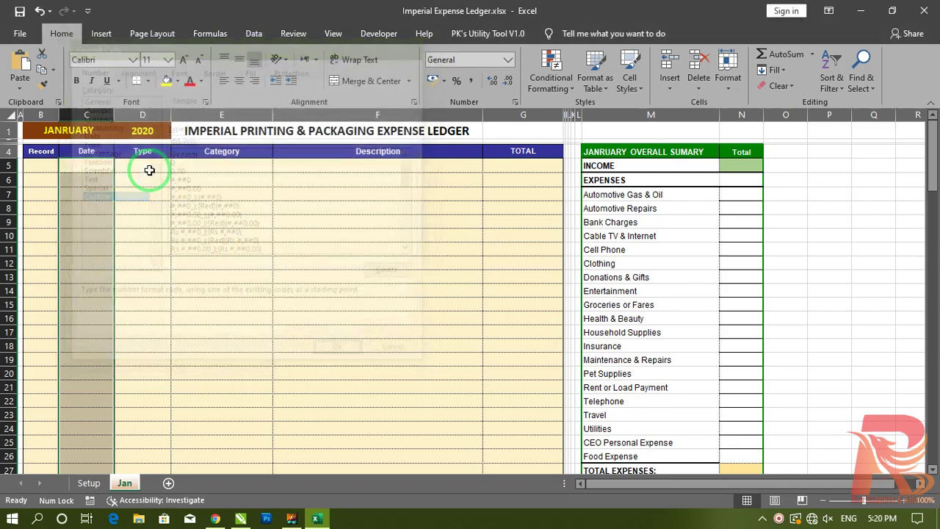
Step: Enter the sample date 1-1-20 in the first Date cell, C5
left_click(83, 167)
type("1-1-20")
key("Return")
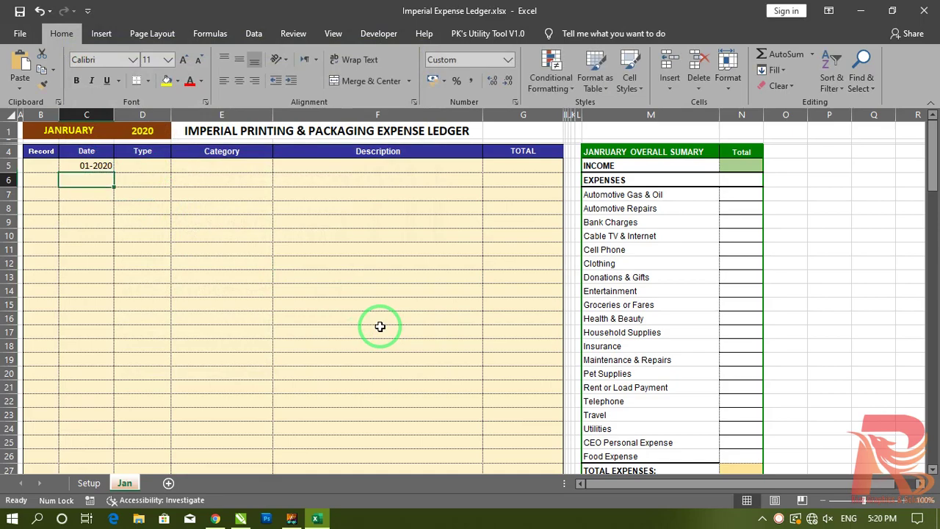
Step: Change the custom number format of the Date cells C5 to C119 to mm-yyyy
left_click(95, 164)
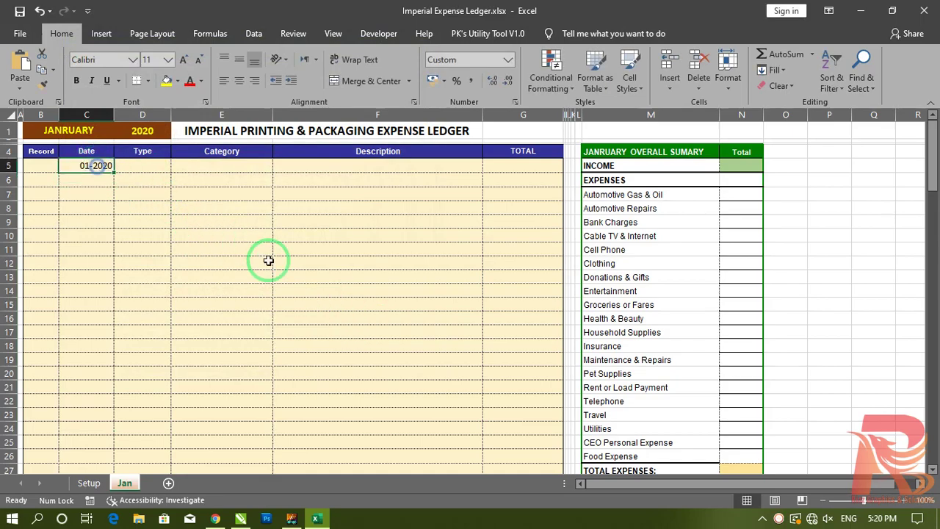
key("ctrl+shift+Down")
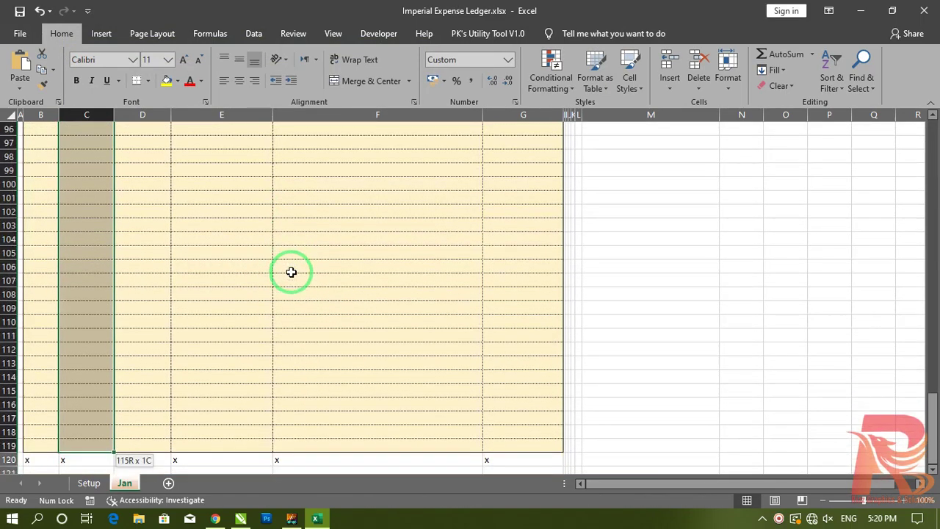
left_click(517, 104)
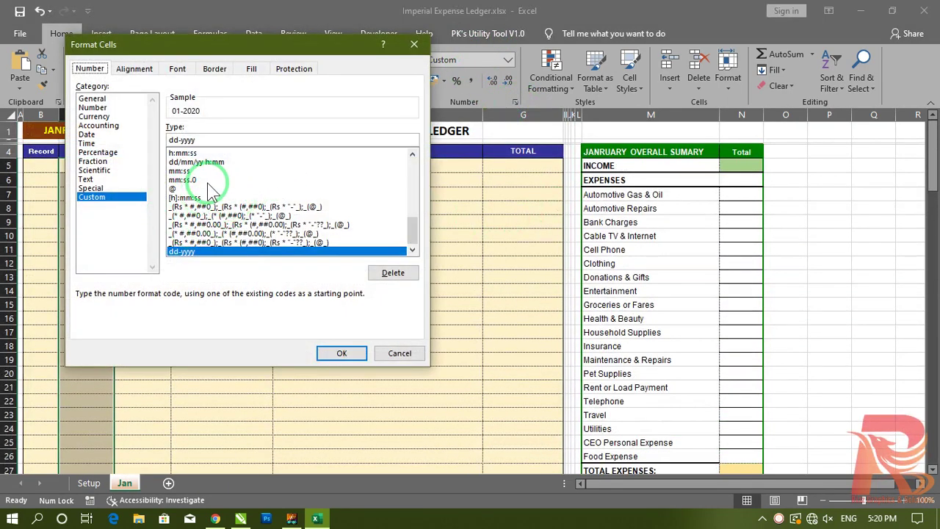
left_click(204, 136)
key("BackSpace")
key("BackSpace")
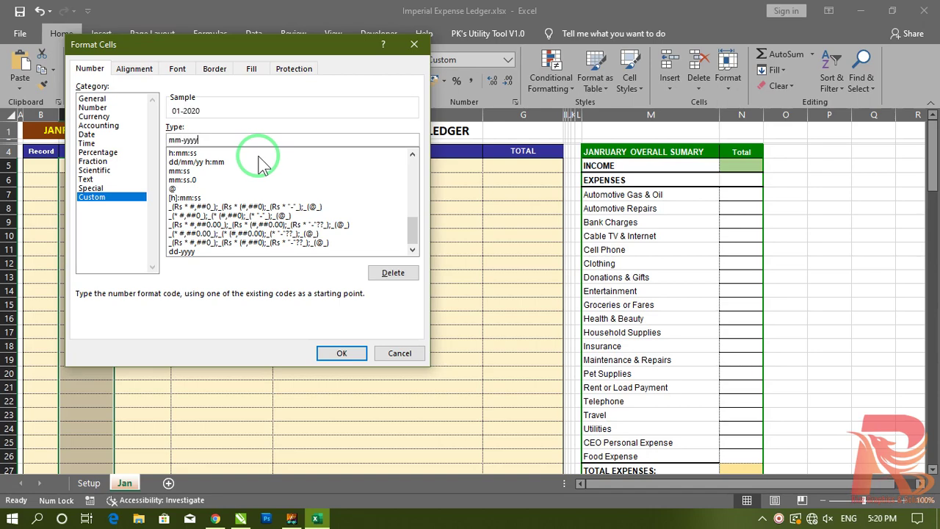
key("Return")
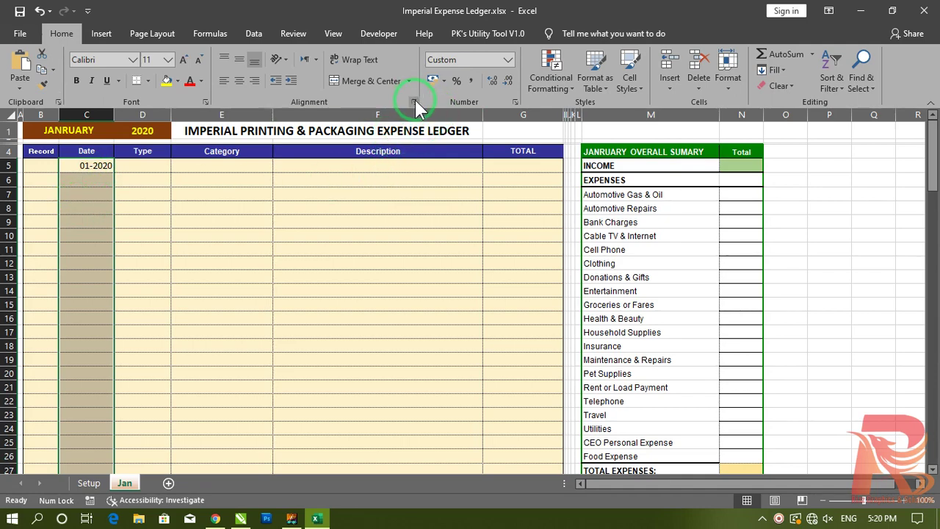
Step: Set the custom number format of the Date cells C5 to C119 to dd-mmm
left_click(515, 103)
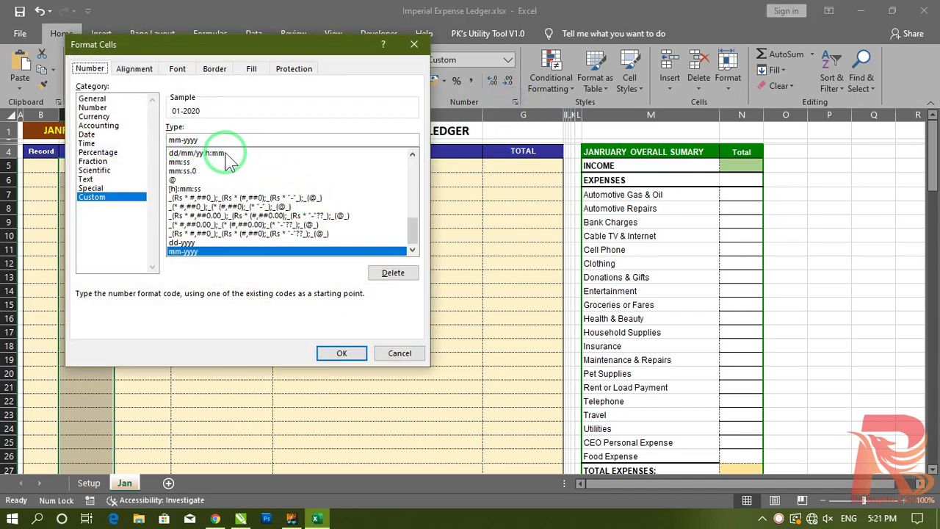
type("dd")
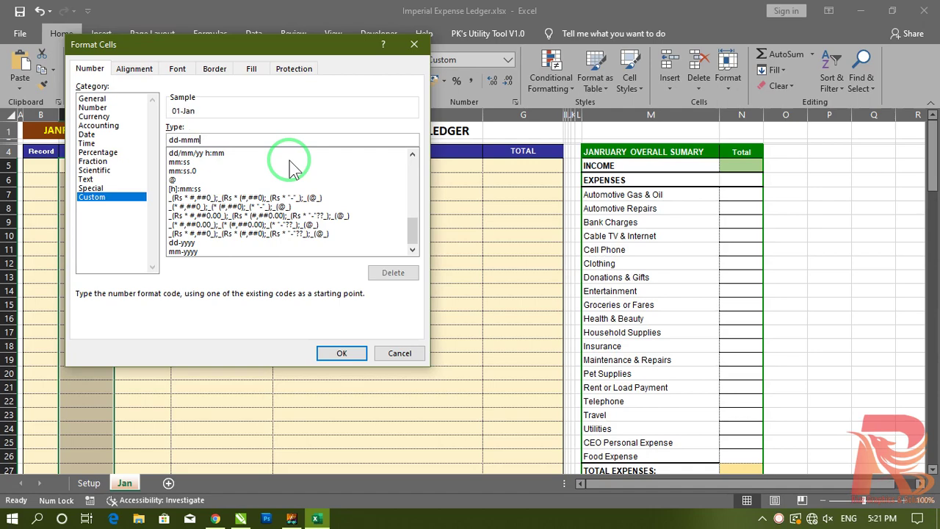
type("-mmm")
key("Return")
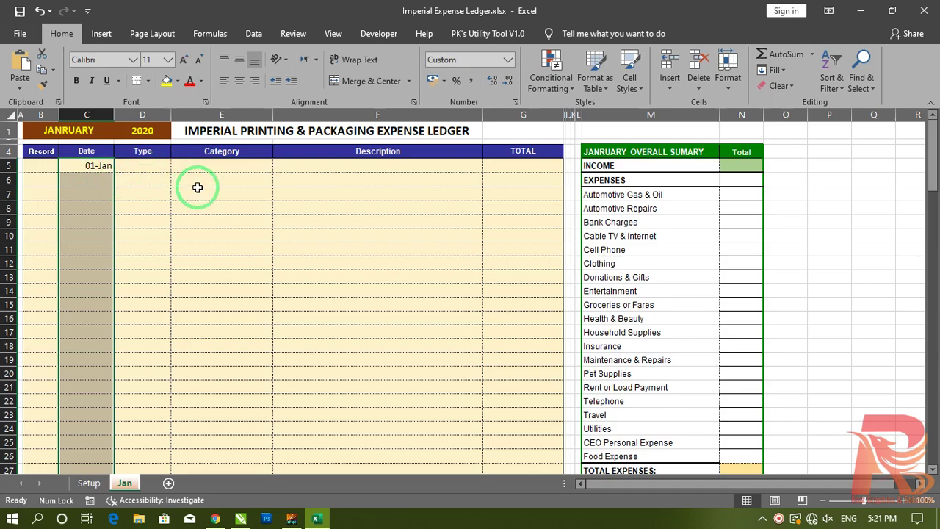
Step: Center-align the entry cells of the Date and Record columns, keeping the Date column's original width
left_click_drag(114, 115, 108, 119)
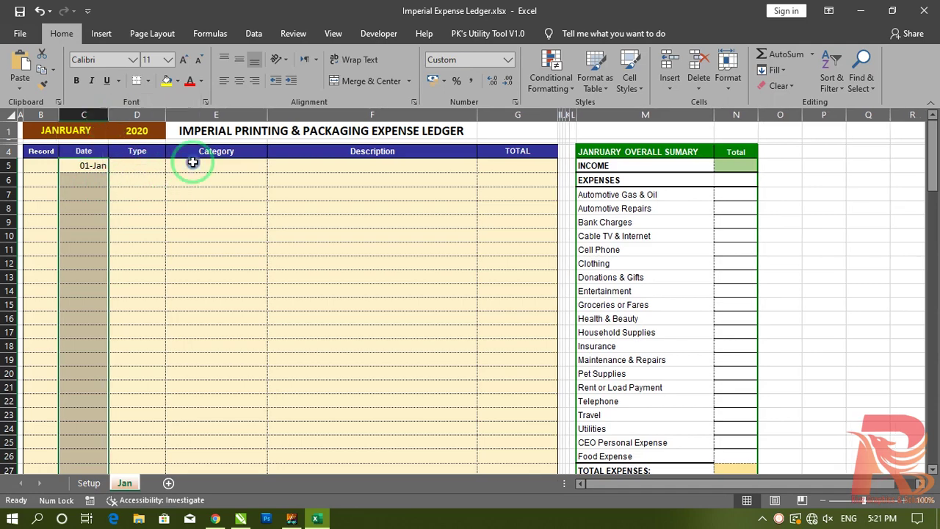
key("ctrl+z")
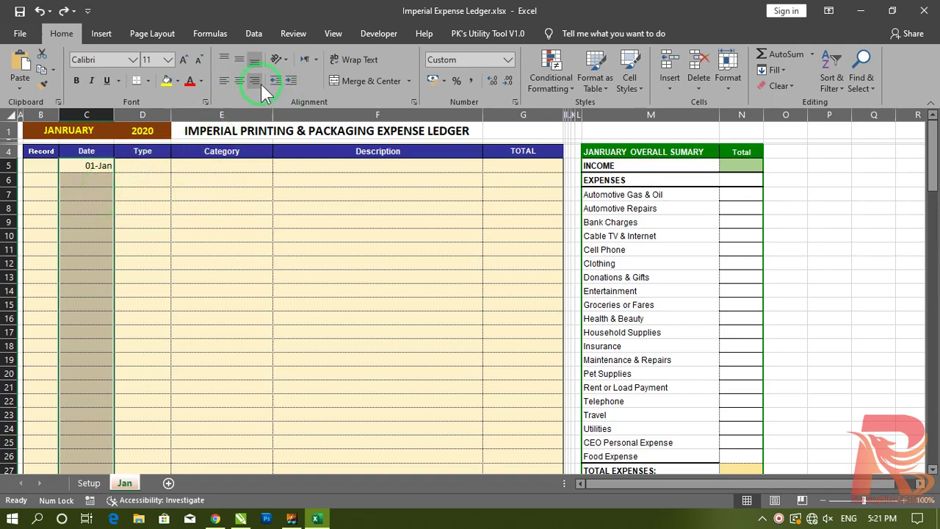
left_click(35, 166)
key("ctrl+shift+Down")
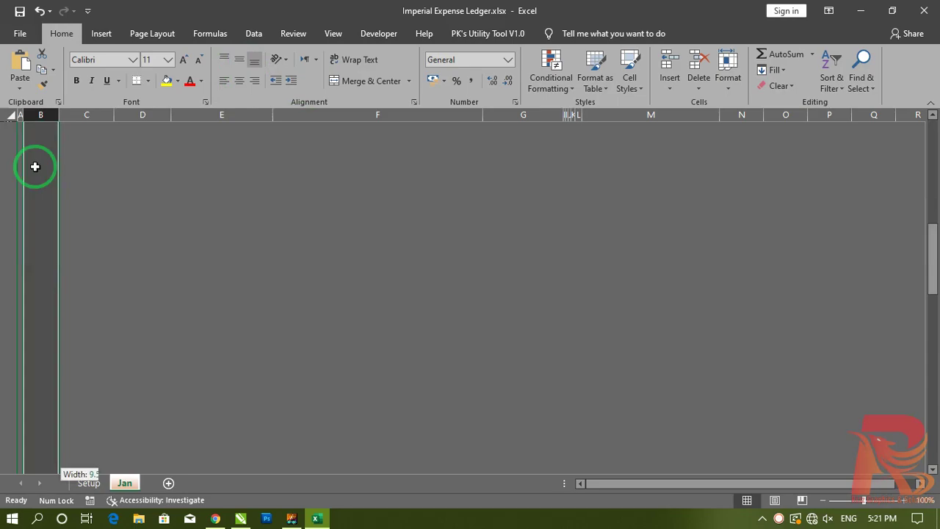
scroll(343, 201, "up", 20)
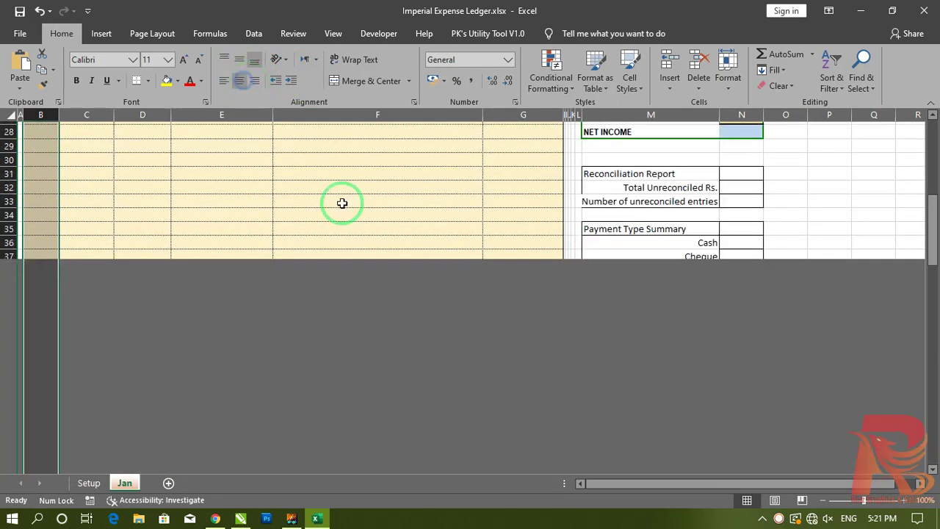
Step: Define the workbook name Accounts for the account names in C11 to C14 on the Setup sheet
left_click(142, 166)
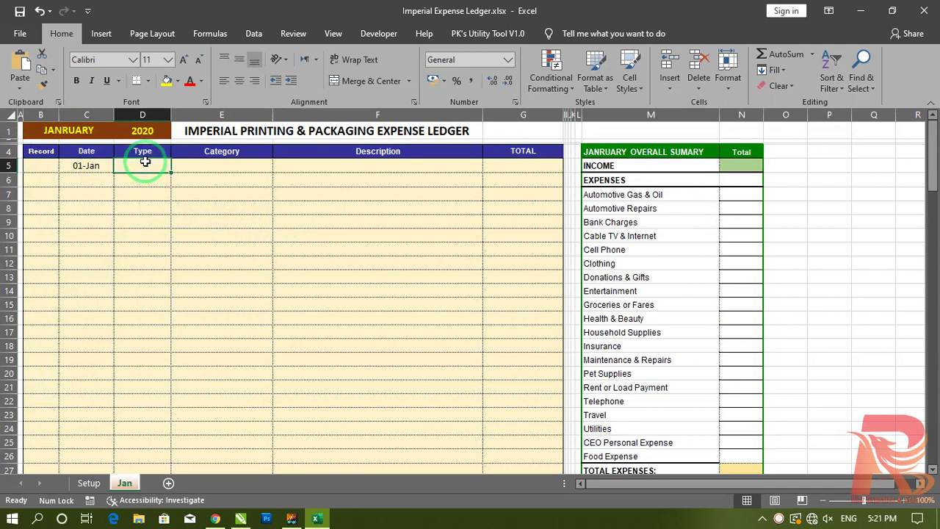
left_click(88, 482)
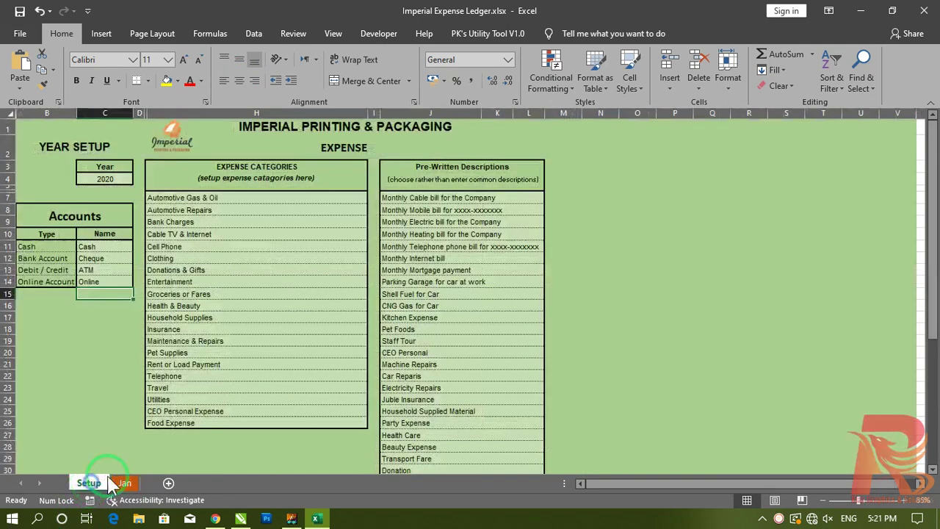
left_click(132, 330)
left_click_drag(103, 265, 104, 282)
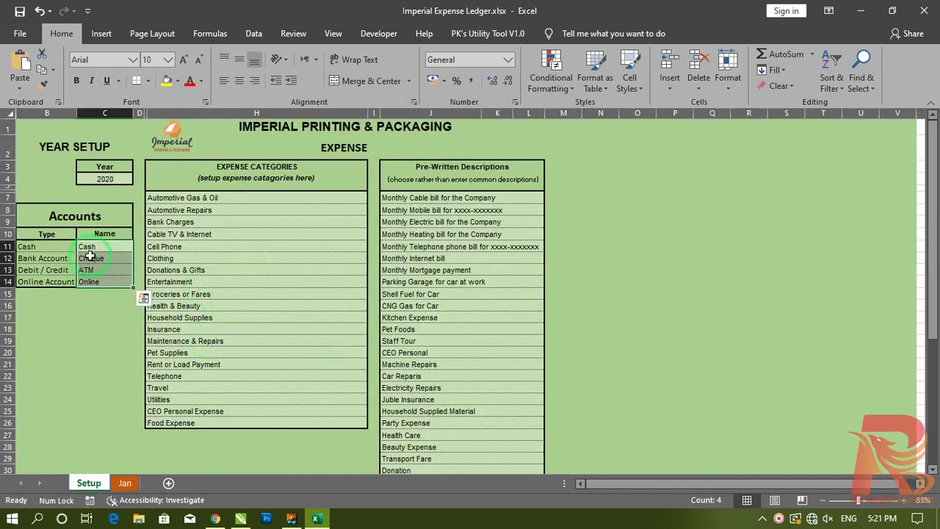
left_click(210, 33)
left_click(445, 59)
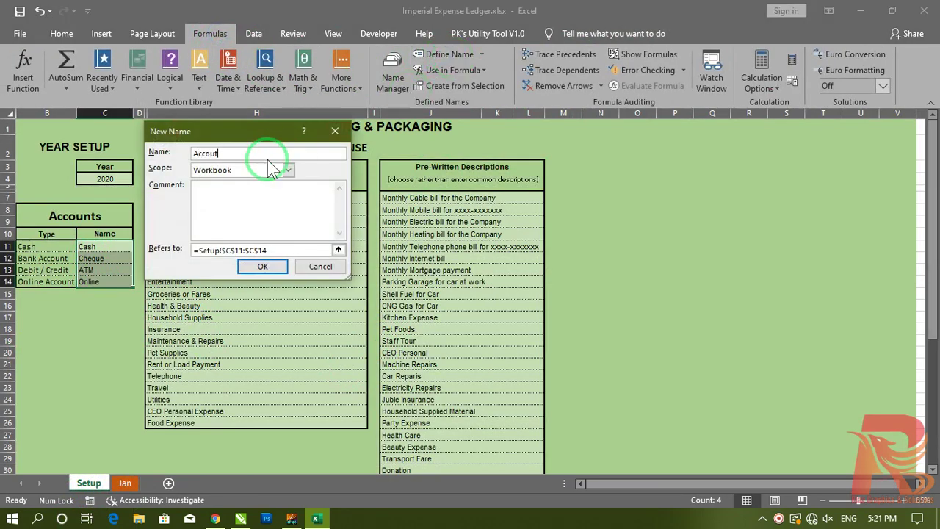
key("Return")
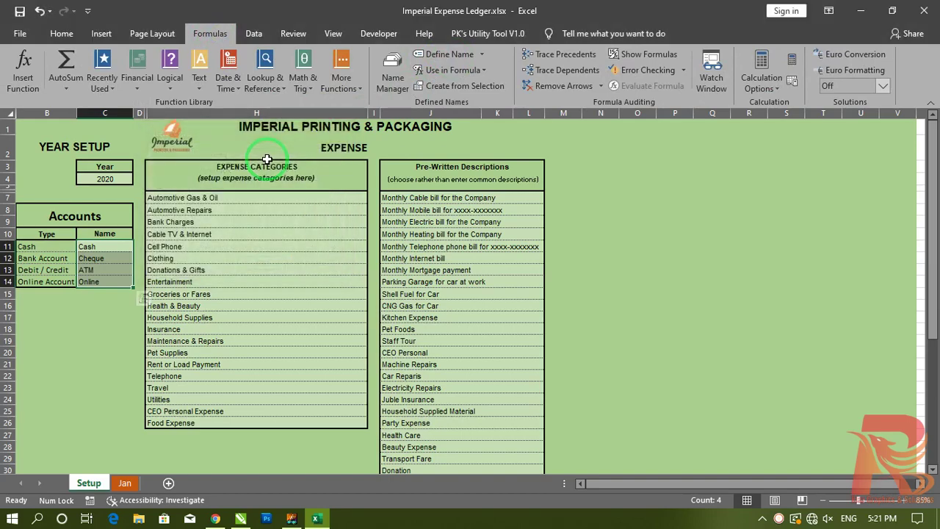
Step: Unhide row 6 of the Setup sheet, directly above the Automotive Gas & Oil category
left_click_drag(176, 198, 165, 400)
left_click(237, 237)
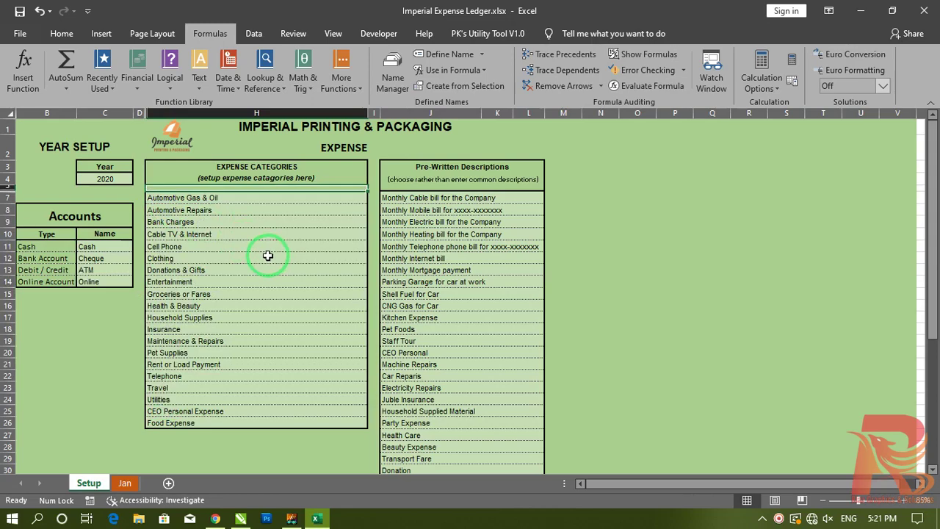
double_click(9, 189)
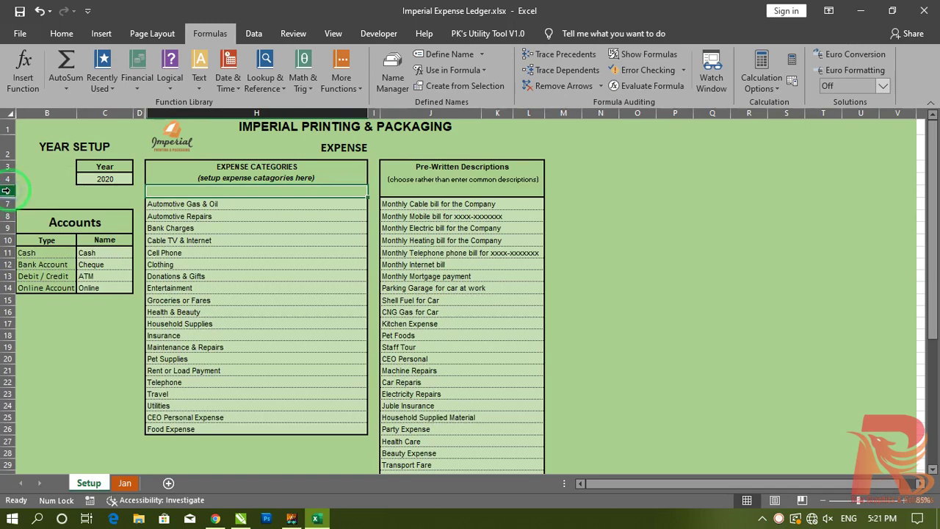
key("ctrl+z")
double_click(6, 191)
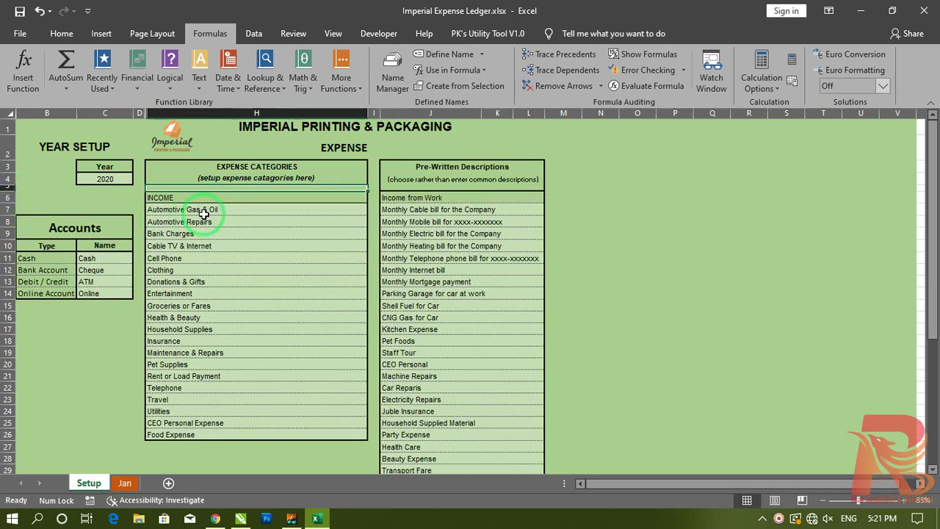
Step: Try to define the name Type for the expense categories in H6 to H26 on the Setup sheet
left_click_drag(171, 203, 184, 432)
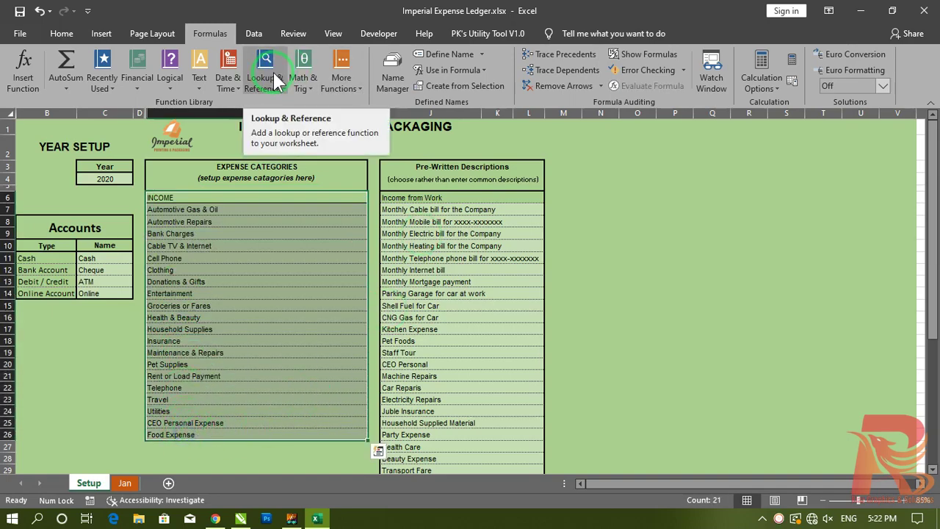
left_click(447, 53)
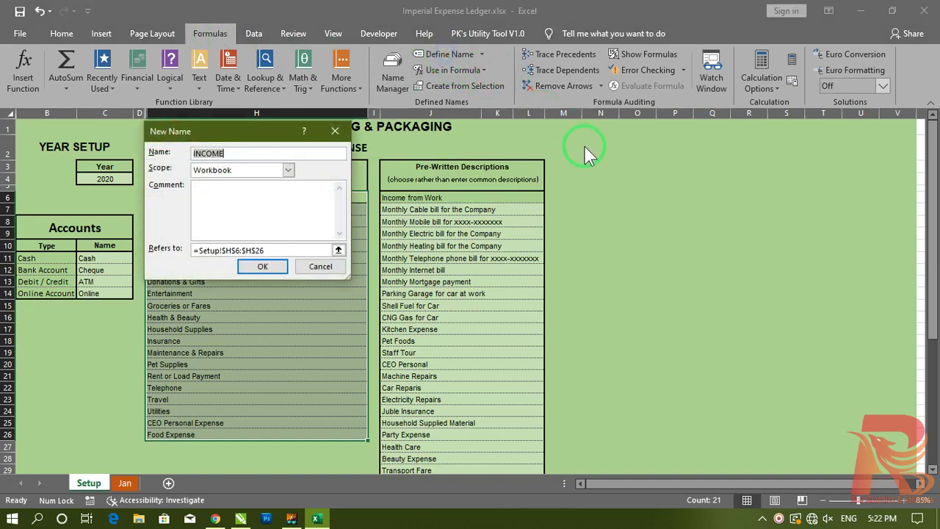
left_click_drag(313, 136, 351, 257)
type("Cas")
key("BackSpace")
key("BackSpace")
key("BackSpace")
type("Type")
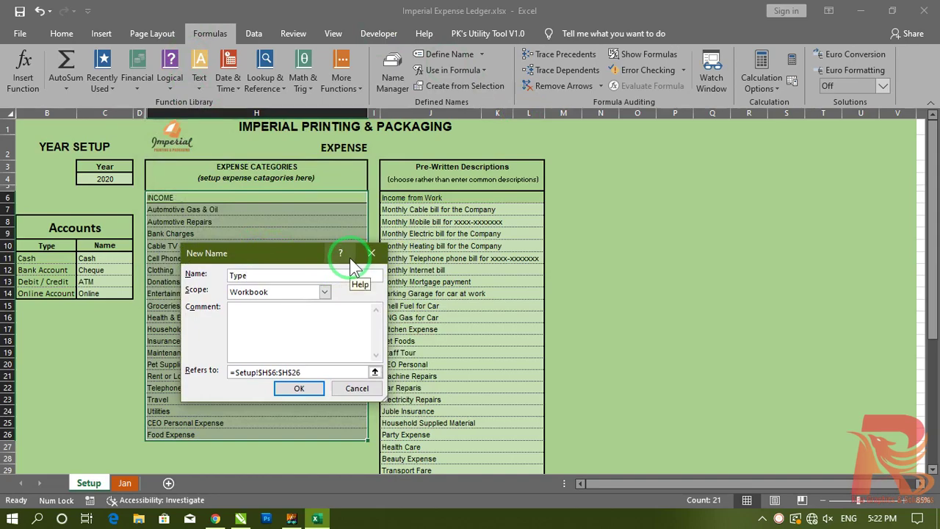
key("Return")
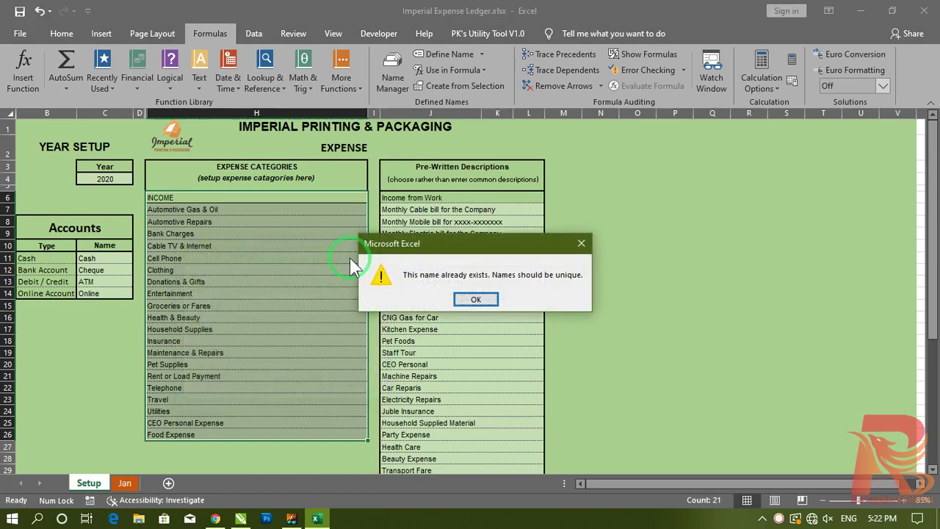
left_click(476, 299)
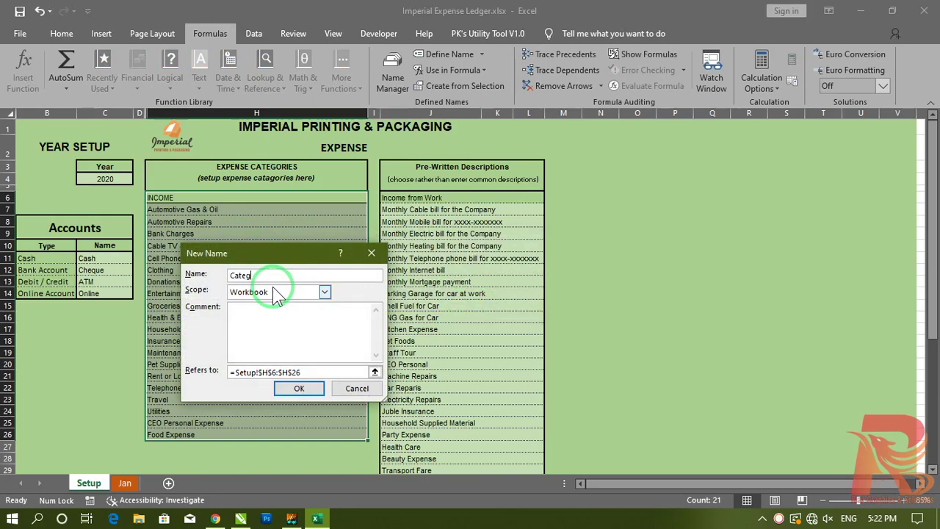
Step: Try Category as the name for the expense categories range, then abandon the new name
key("Return")
left_click(476, 299)
left_click(382, 252)
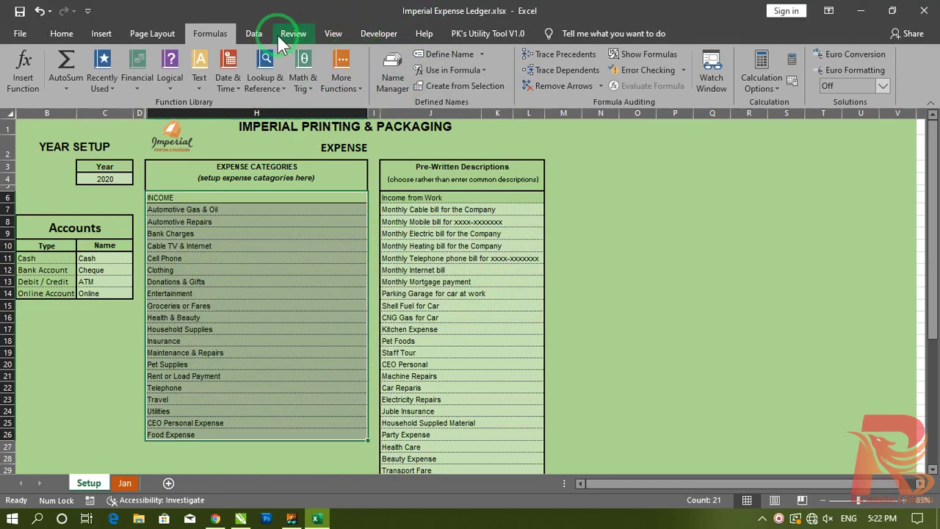
Step: Delete the existing defined names Type, Category and Amount that refer to the Jan sheet, keeping Accounts and Print_Area
left_click(393, 73)
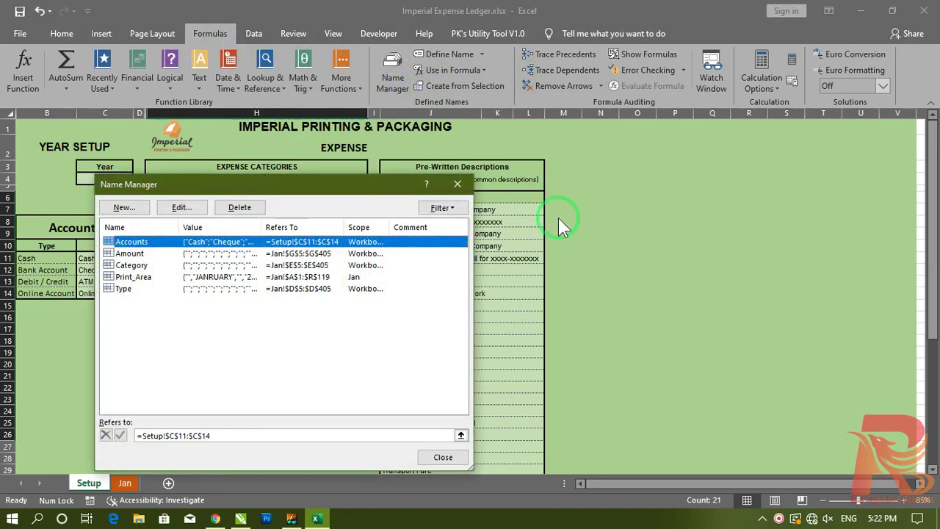
left_click(122, 288)
left_click(240, 207)
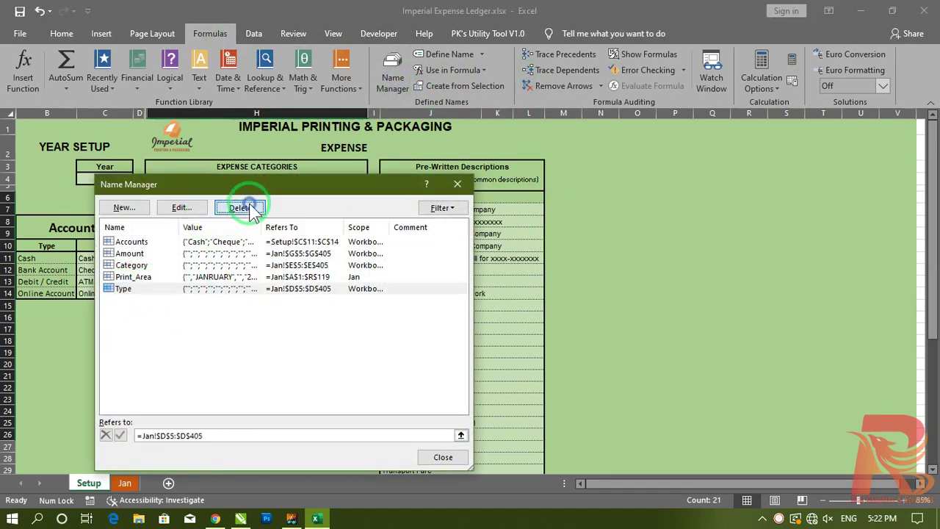
left_click(464, 299)
left_click(140, 266)
left_click(239, 207)
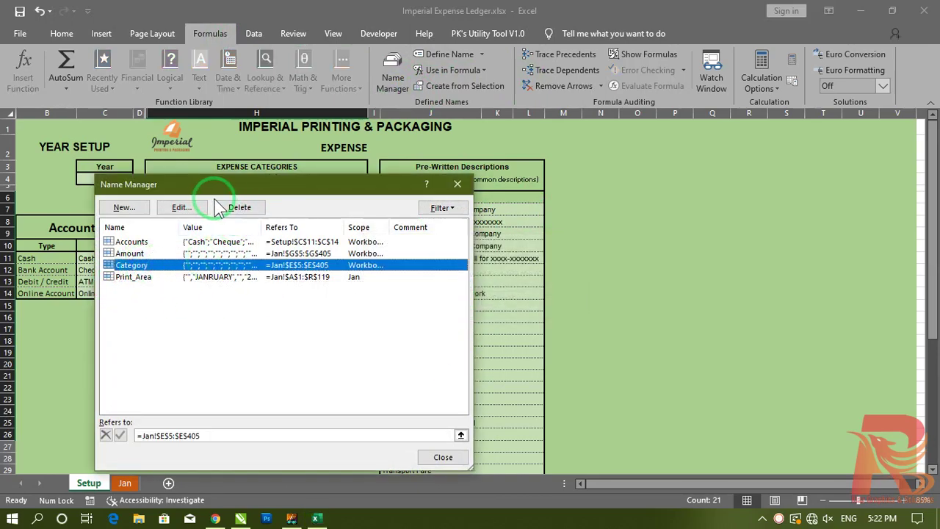
left_click(500, 354)
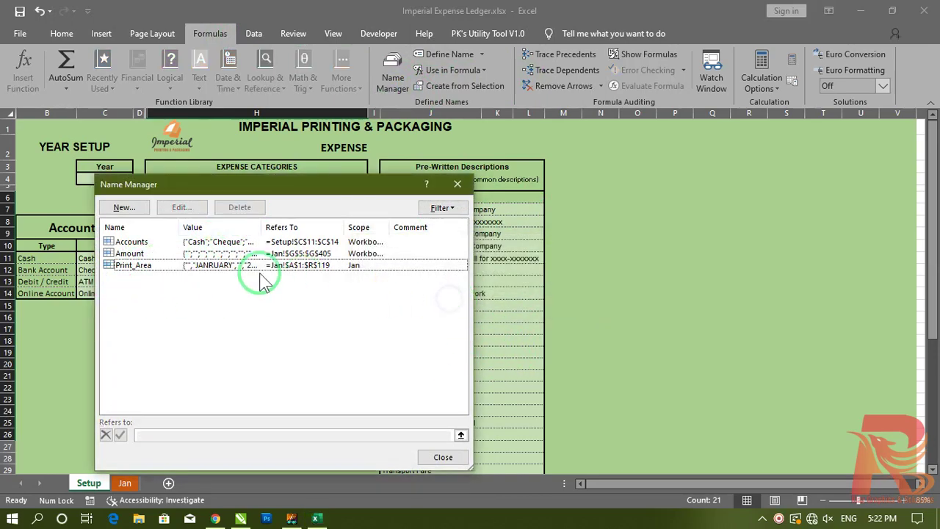
left_click(126, 253)
left_click(239, 207)
left_click(446, 299)
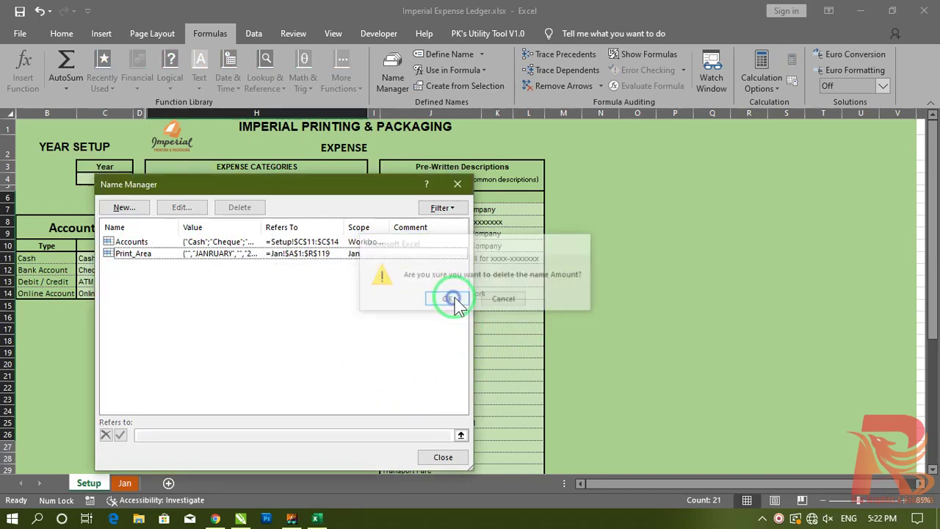
left_click(132, 255)
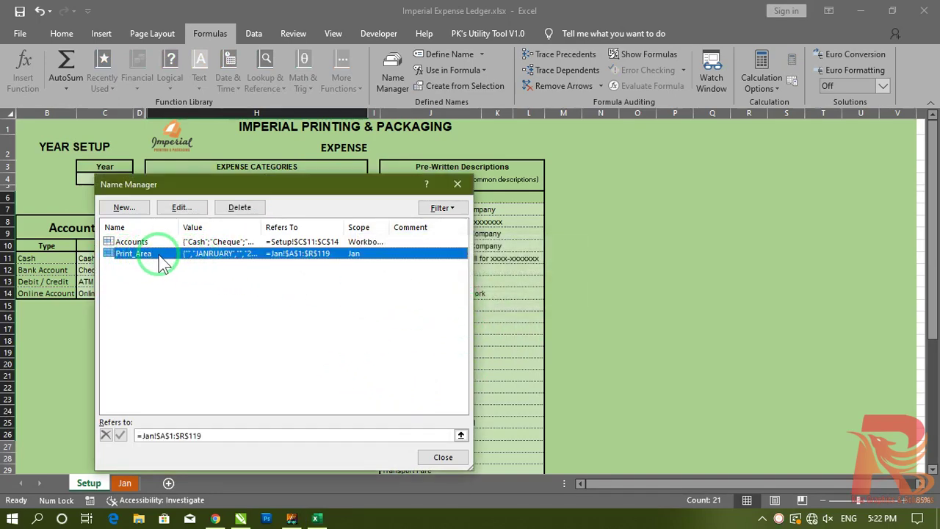
left_click(444, 455)
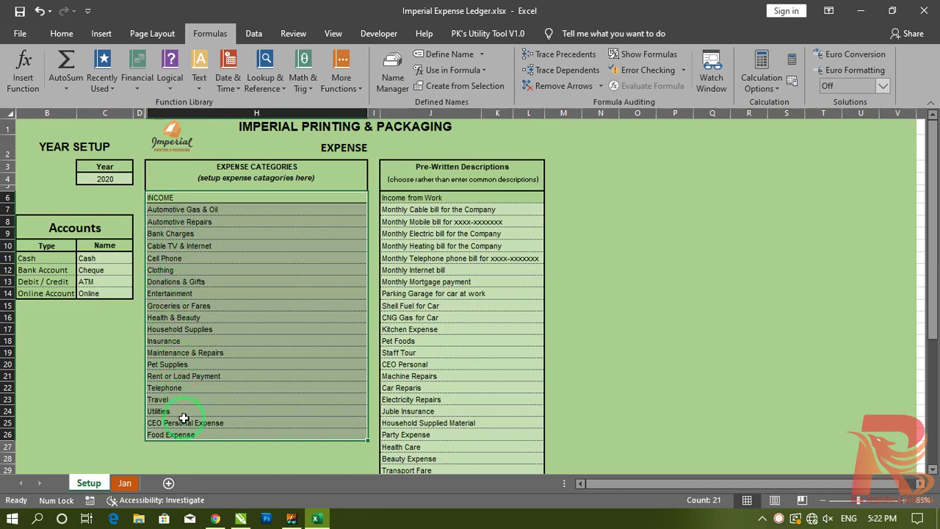
Step: Define the workbook name Type for the expense categories in H6 to H26 on the Setup sheet
left_click(444, 54)
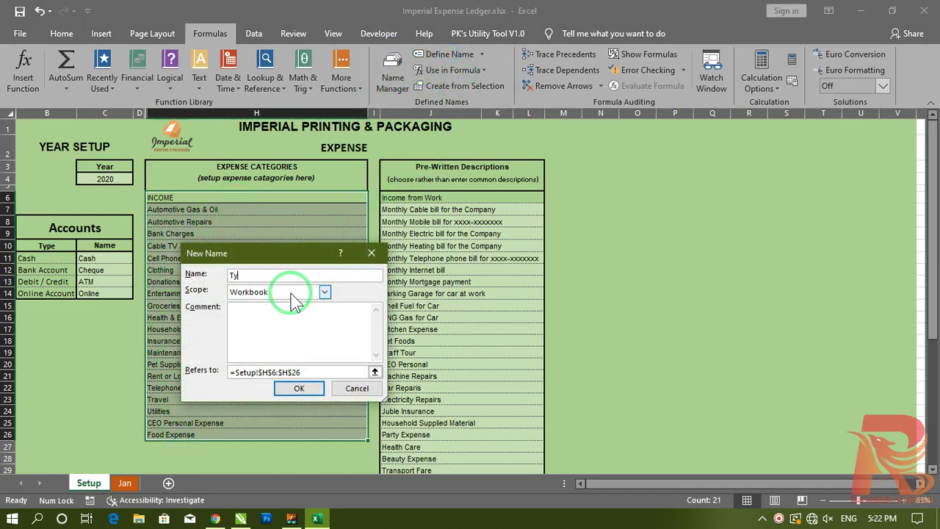
type("Type")
key("Return")
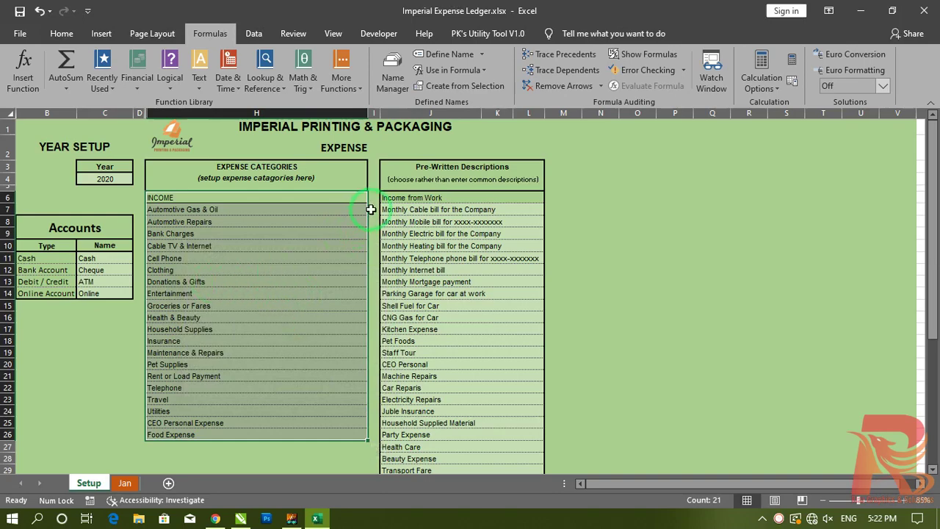
Step: Define the workbook name Description for the pre-written descriptions in J6 to J34 on the Setup sheet
left_click_drag(395, 199, 402, 455)
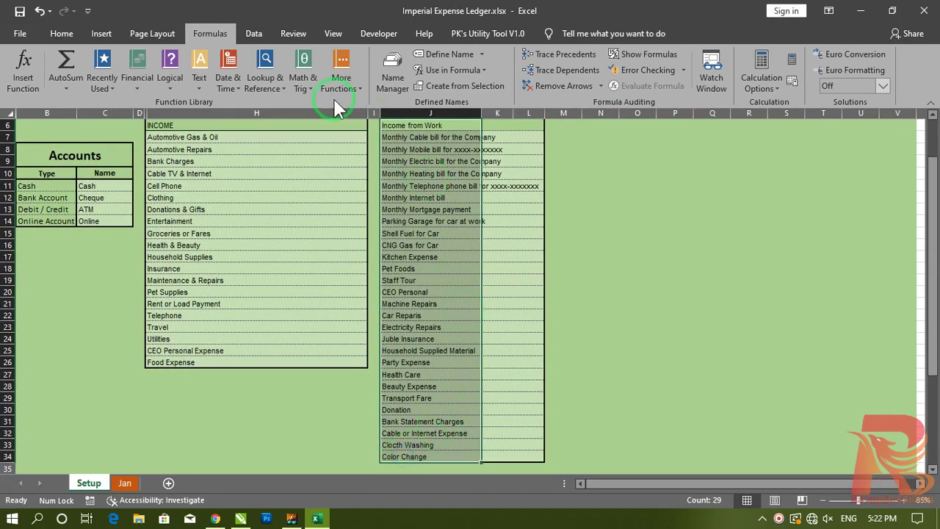
scroll(438, 197, "up", 2)
left_click(125, 482)
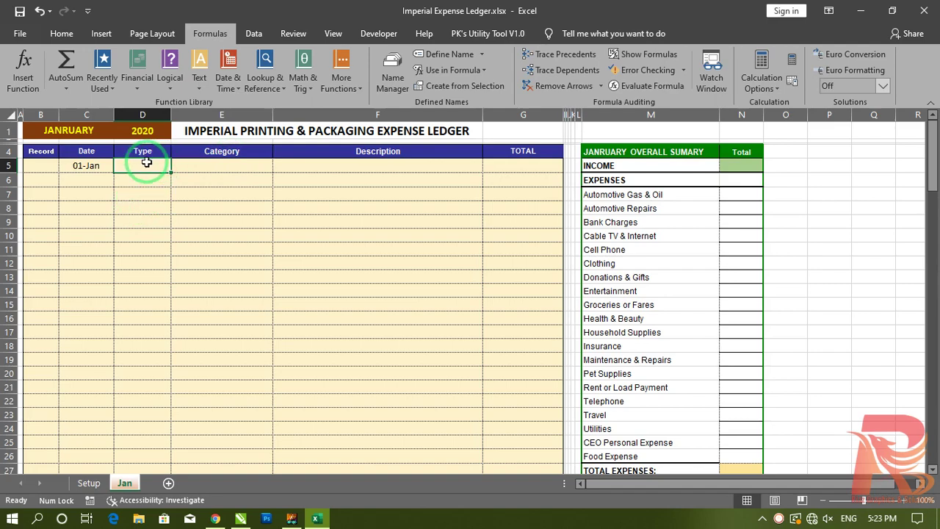
key("Tab")
key("Tab")
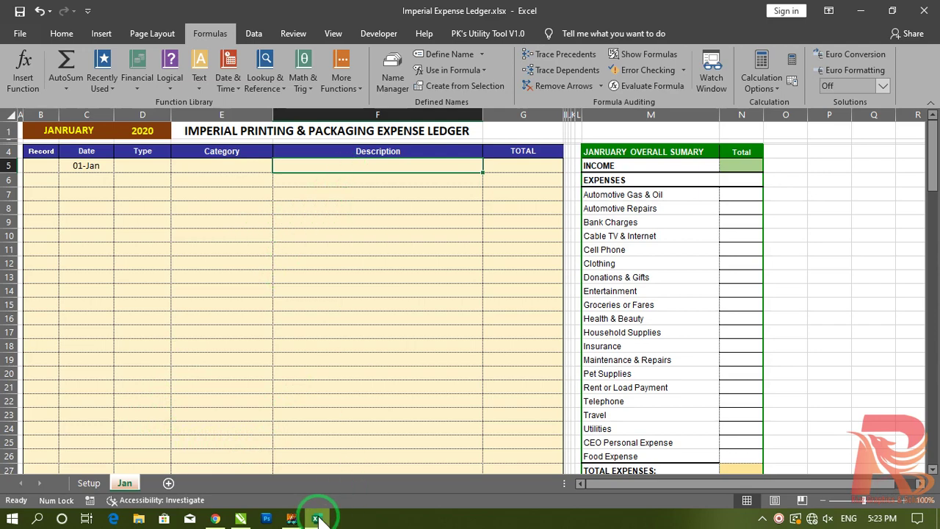
left_click(88, 483)
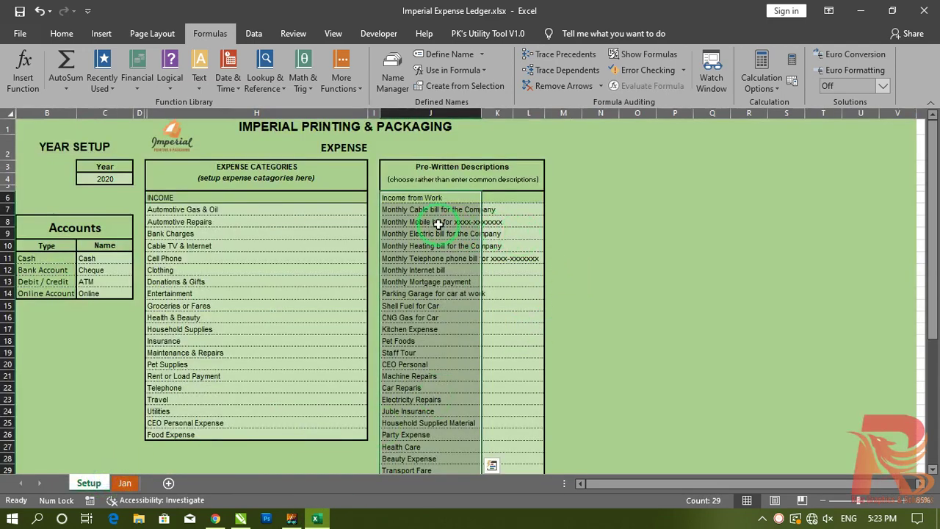
left_click(443, 54)
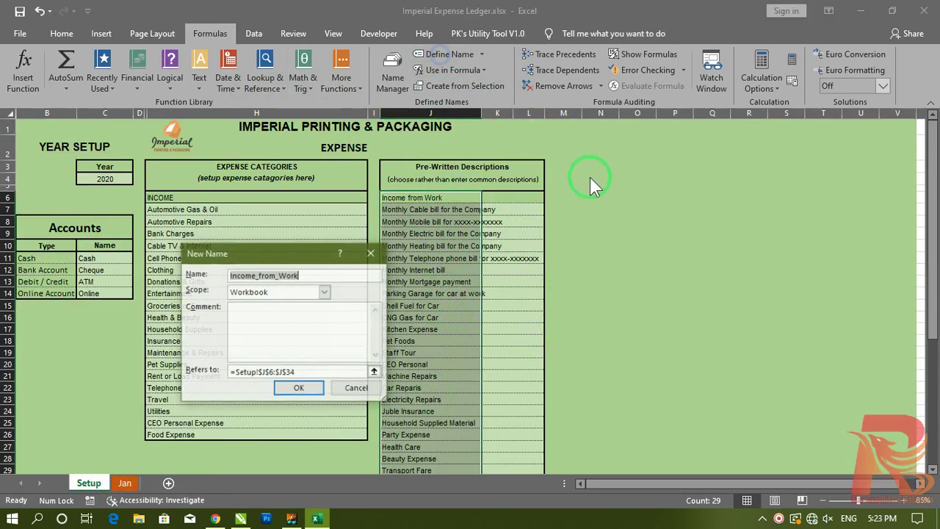
type("Descriptions")
key("Return")
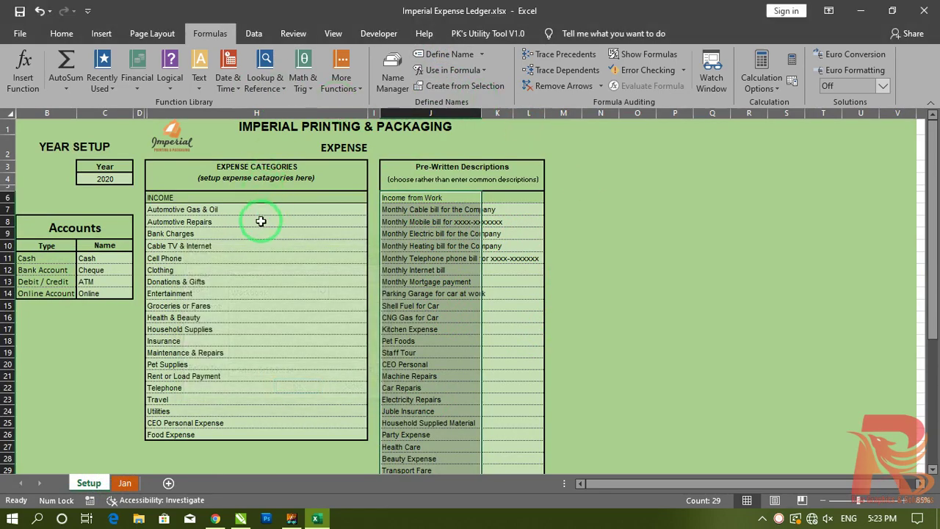
Step: Show the formula bar and check the year formula in D1 of the Jan sheet against the Setup sheet
left_click(125, 483)
left_click(166, 139)
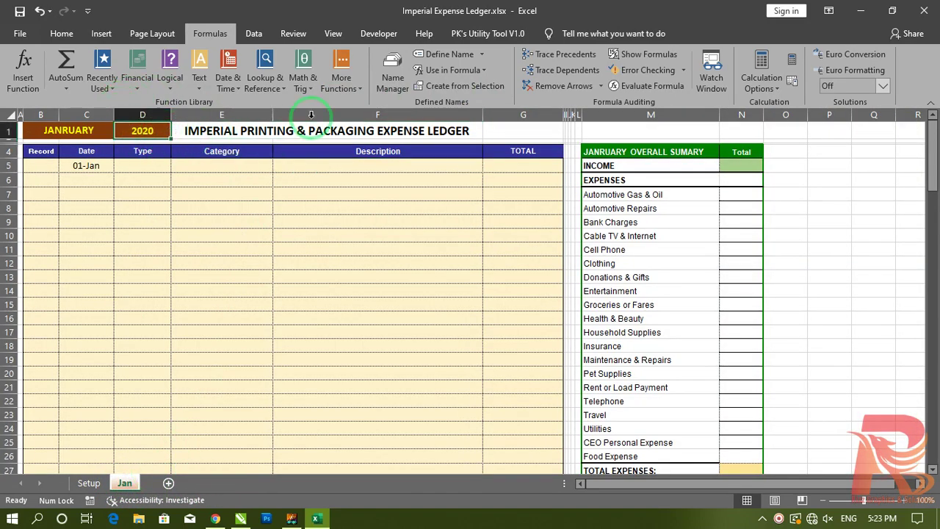
left_click(340, 31)
left_click(224, 61)
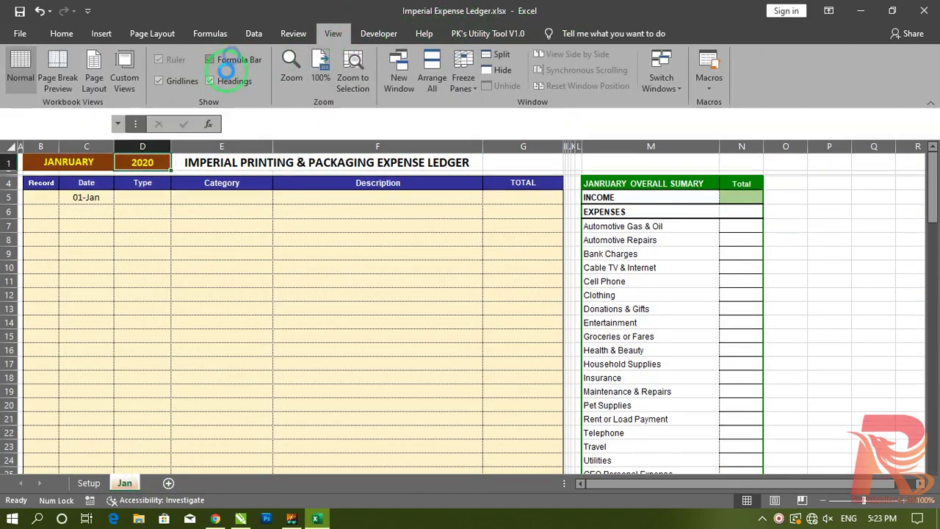
left_click(180, 254)
left_click(145, 166)
left_click(265, 123)
left_click(87, 484)
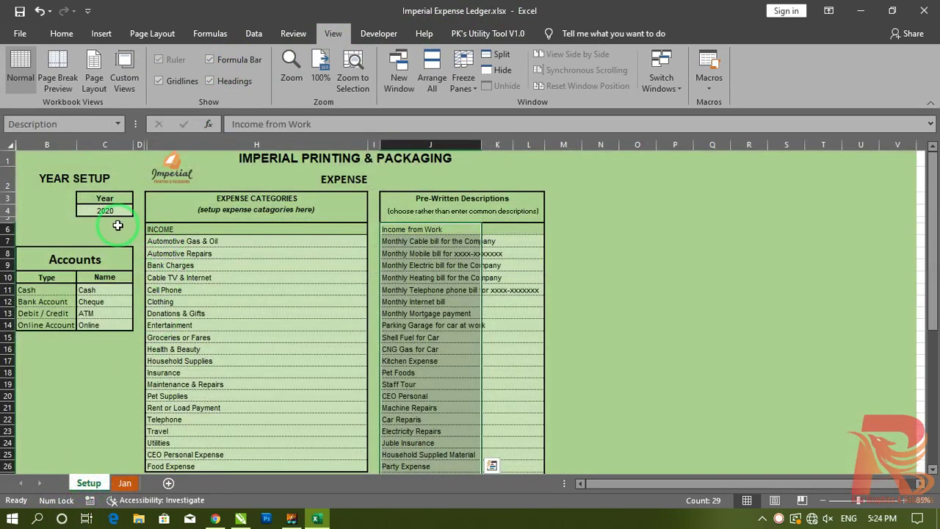
left_click(124, 482)
left_click(268, 291)
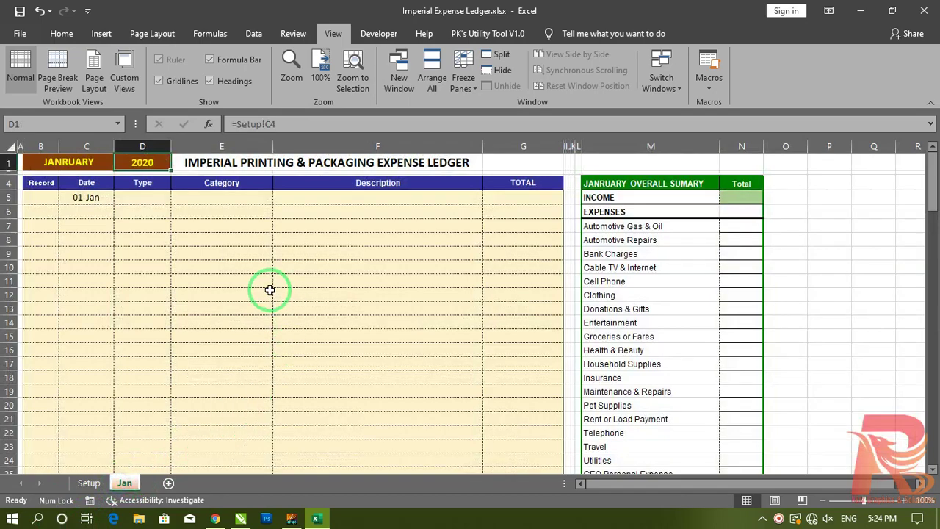
Step: Add list validation with the source Type to the Jan sheet's Type column from D5 down, and check the dropdown in D5
left_click(140, 196)
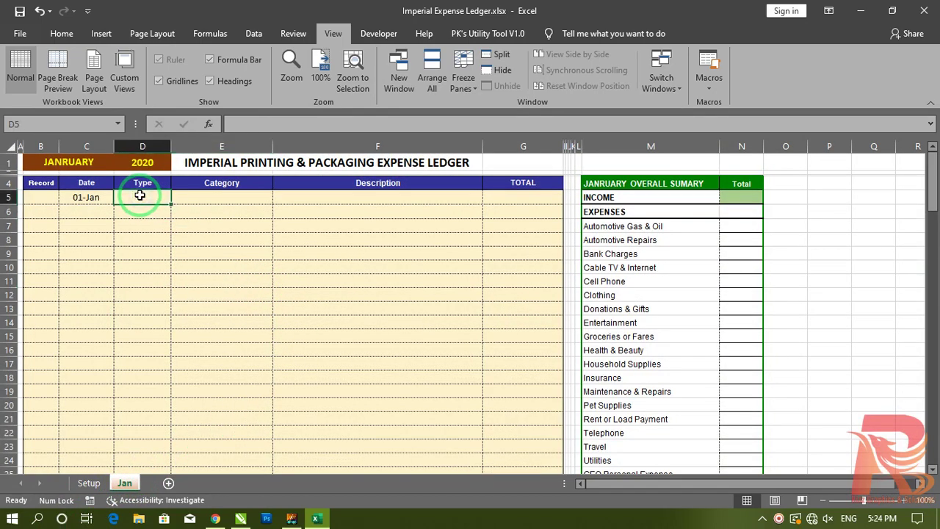
key("ctrl+shift+Down")
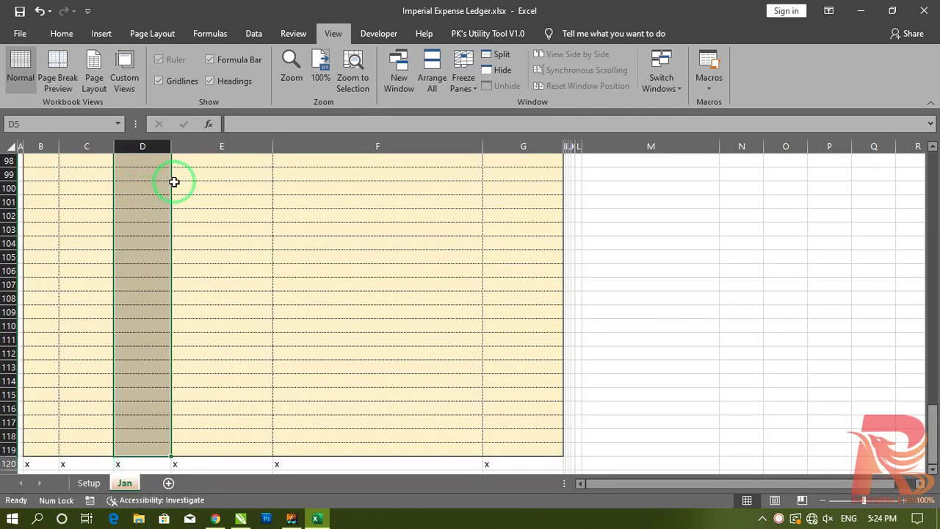
left_click(253, 33)
left_click(513, 90)
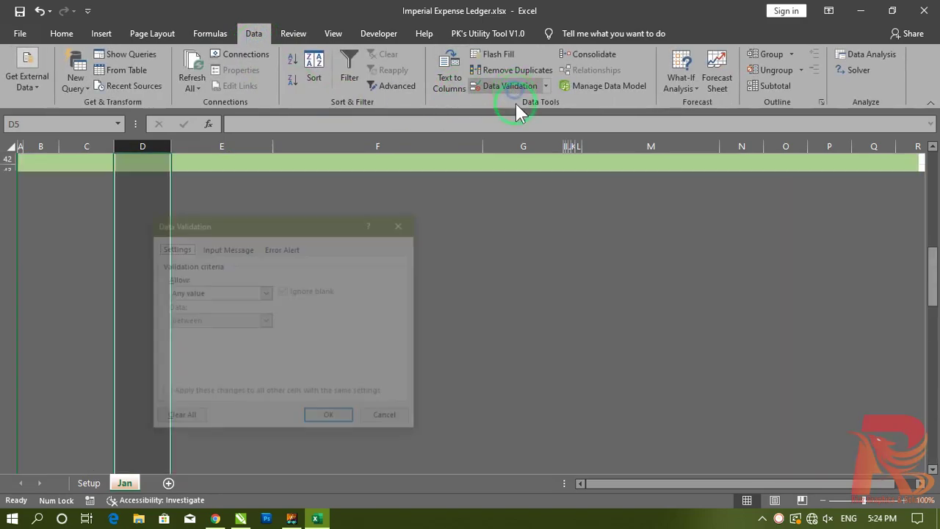
left_click(265, 292)
left_click(214, 332)
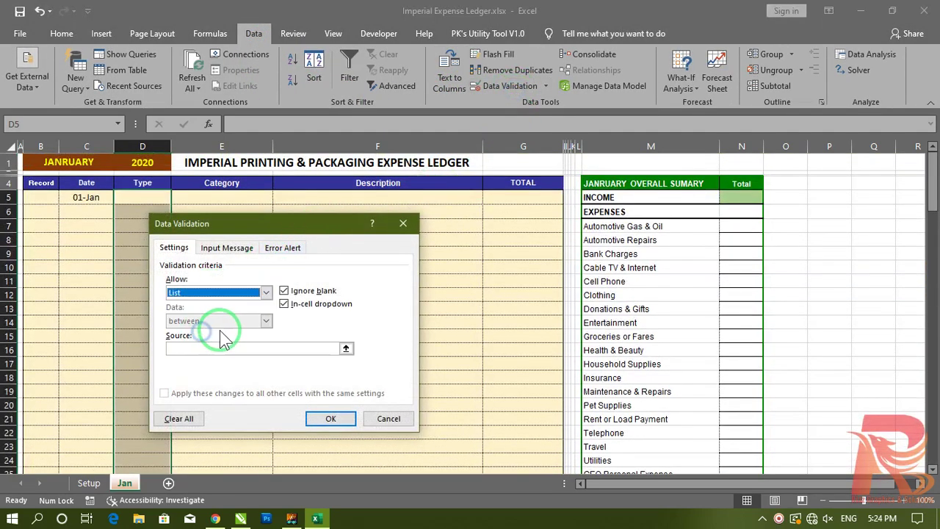
left_click(278, 348)
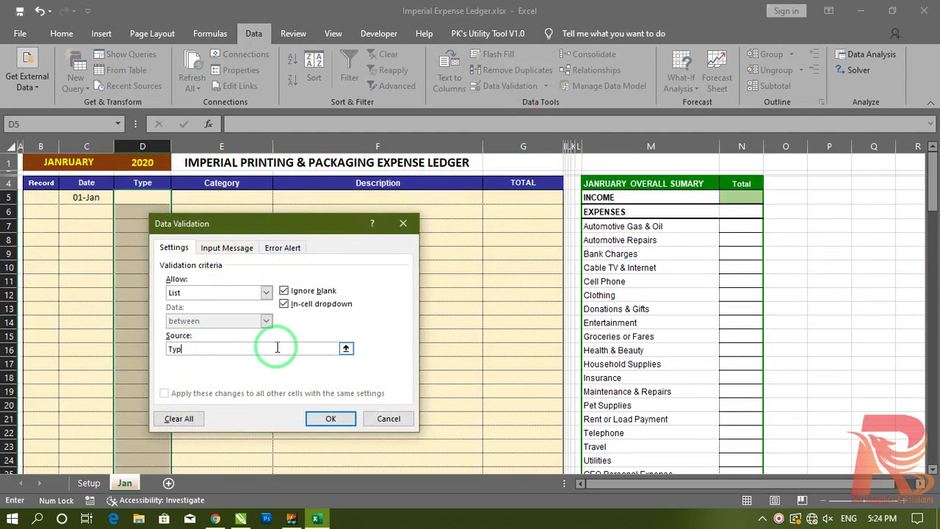
key("Return")
left_click(155, 199)
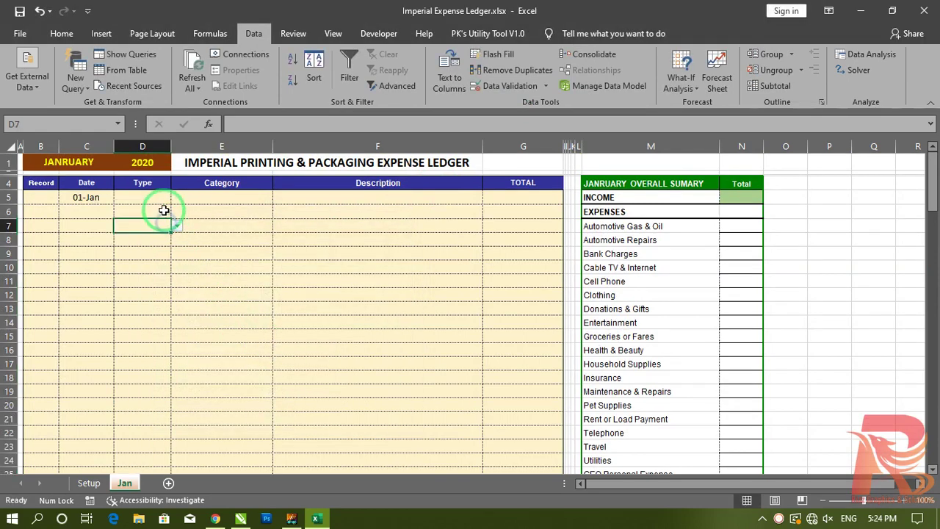
left_click(177, 198)
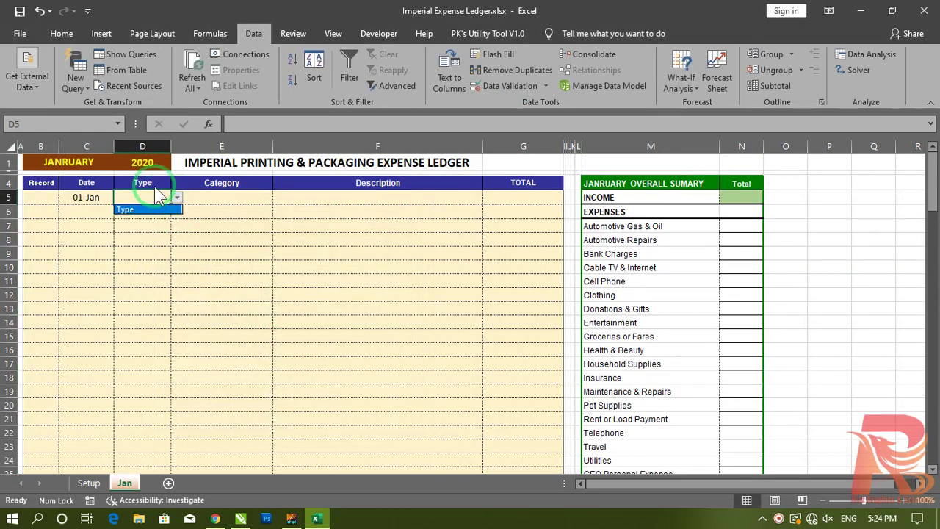
Step: Change the list validation source of the Jan sheet's Type column to =Type and check the dropdown in D5 again
left_click(150, 209)
key("ctrl+shift+Down")
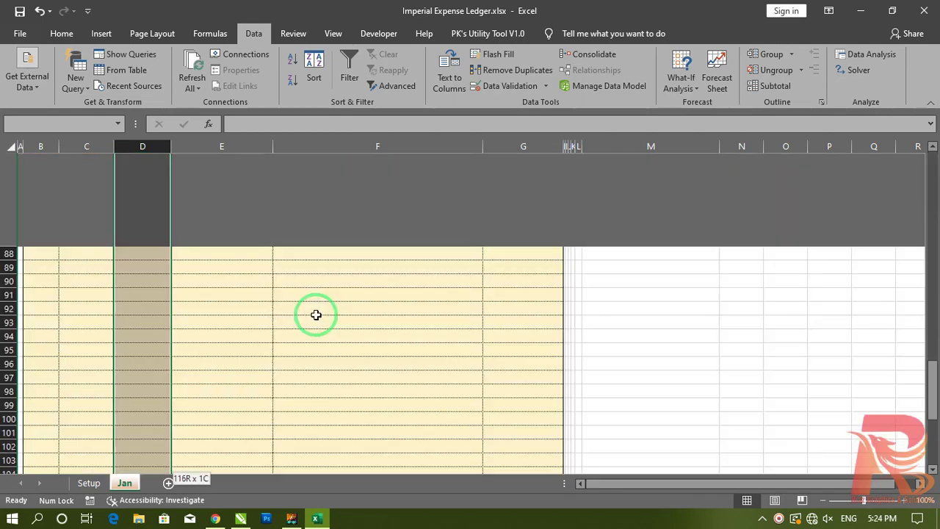
left_click(510, 86)
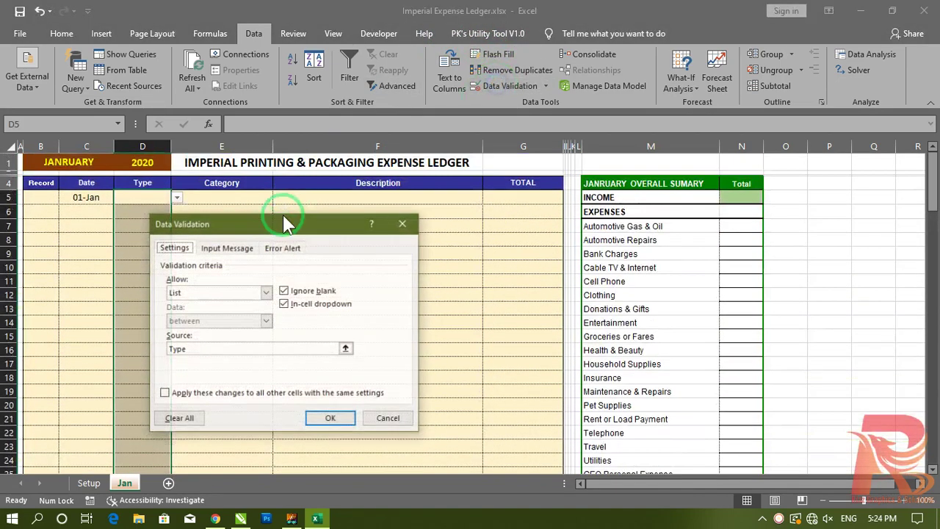
left_click(168, 349)
key("ctrl+Page_Up")
type("=")
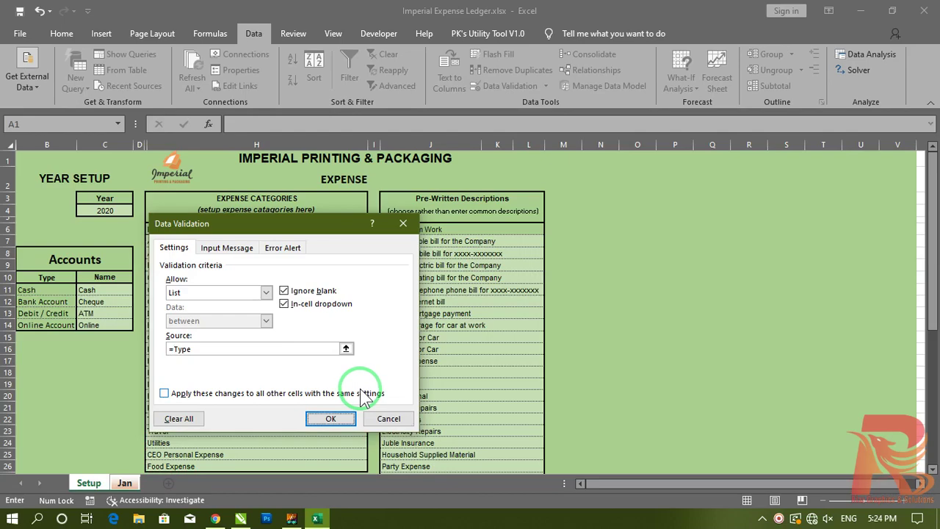
key("Return")
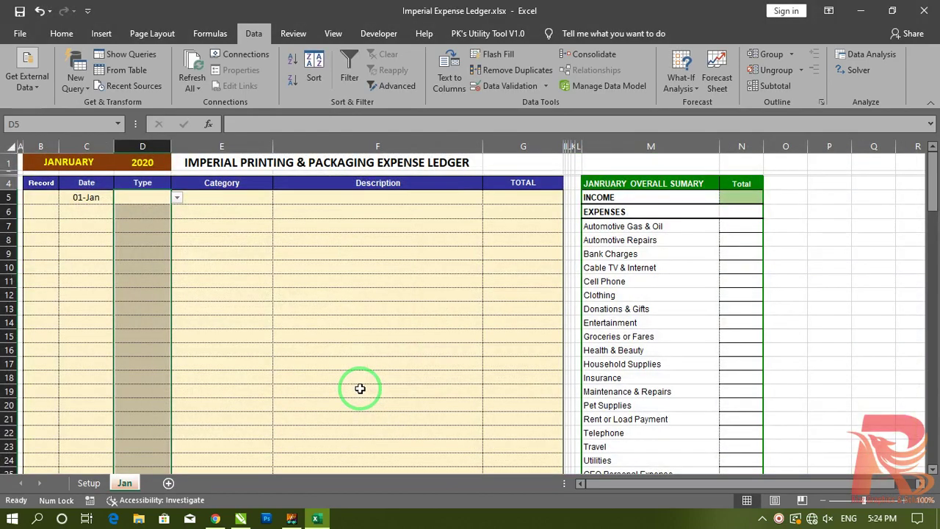
left_click(151, 197)
left_click(177, 197)
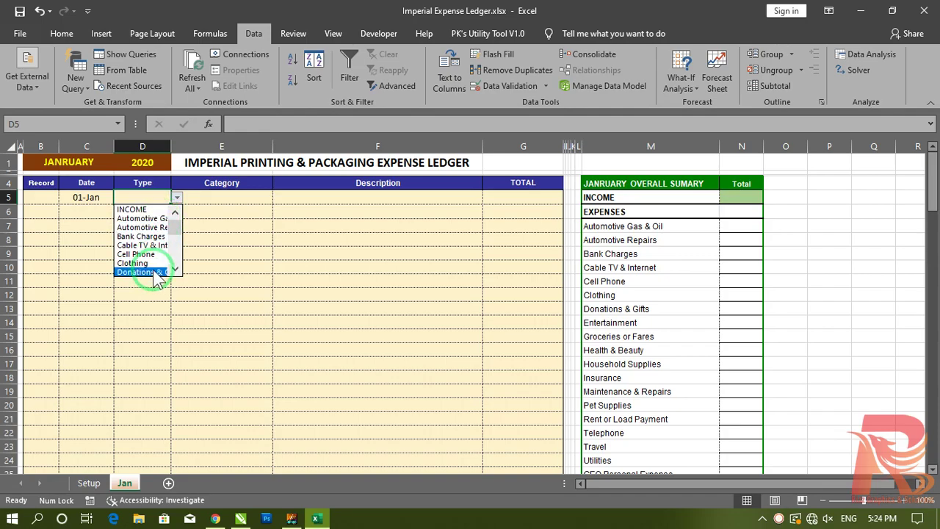
Step: Hide row 6, which holds the INCOME category, on the Setup sheet
left_click(82, 485)
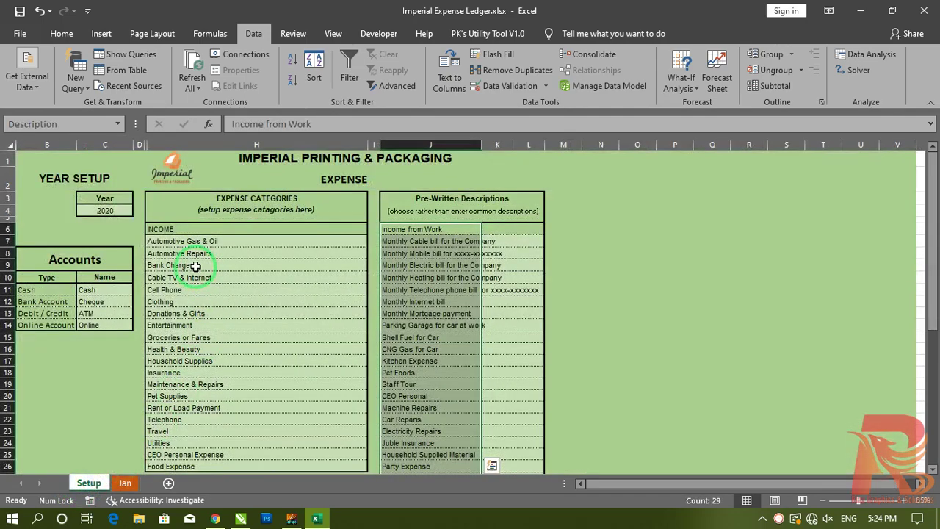
left_click(158, 234)
left_click_drag(12, 233, 12, 221)
left_click(210, 324)
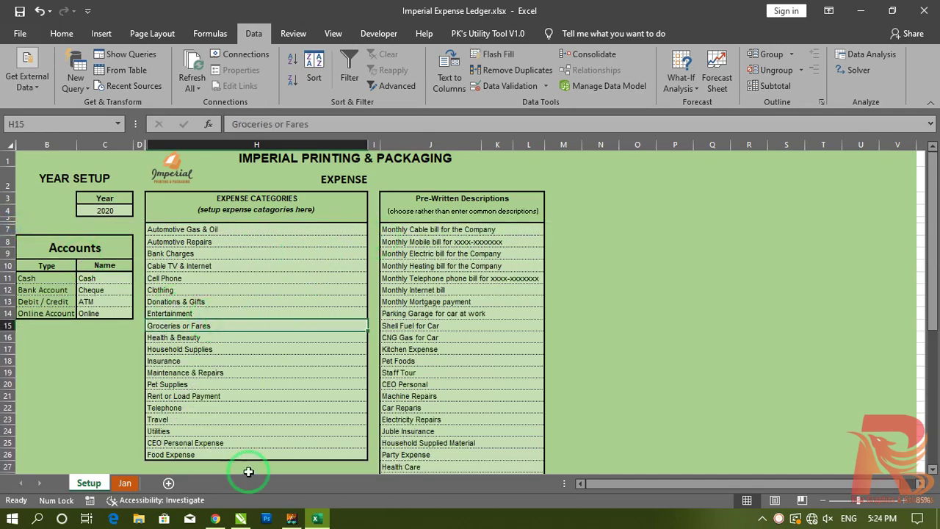
Step: Try to add list validation with the source =Category to the Jan sheet's Category column from E5 down
left_click(124, 482)
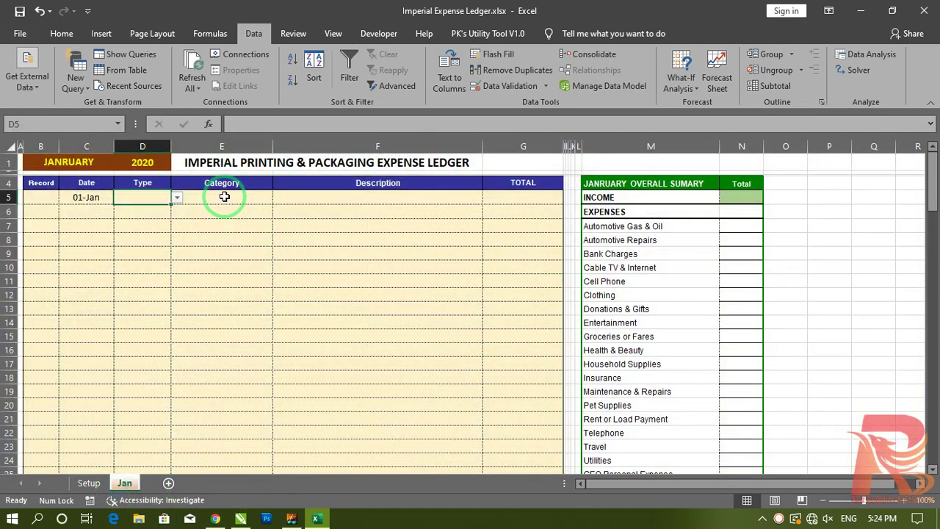
left_click(224, 197)
key("ctrl+shift+Down")
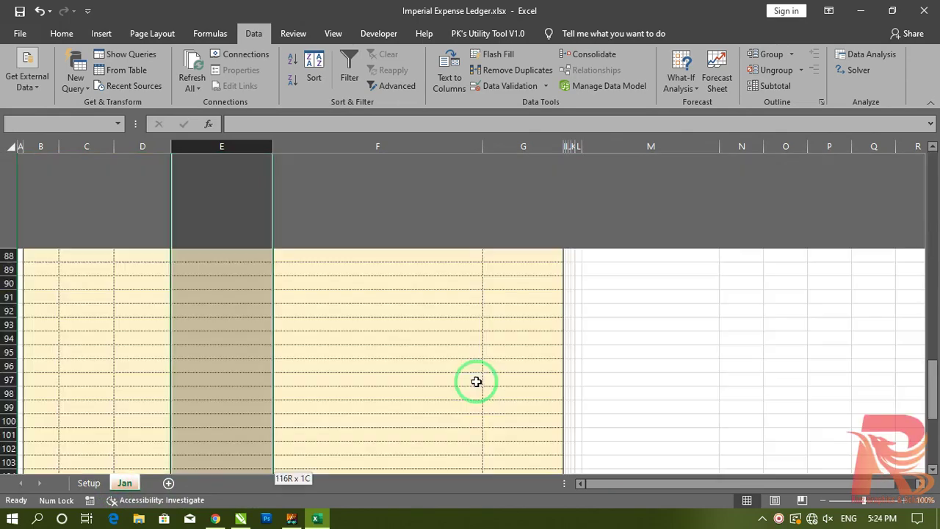
left_click(514, 85)
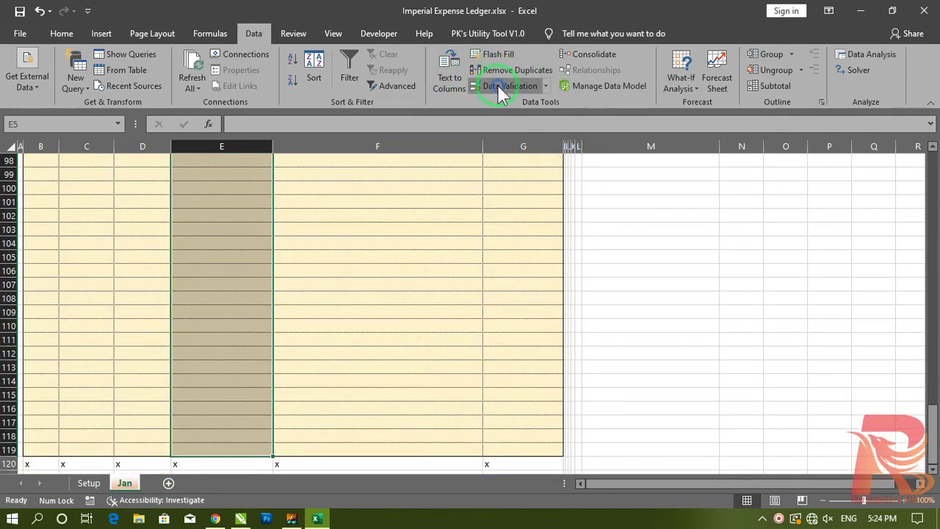
left_click(219, 292)
left_click(208, 332)
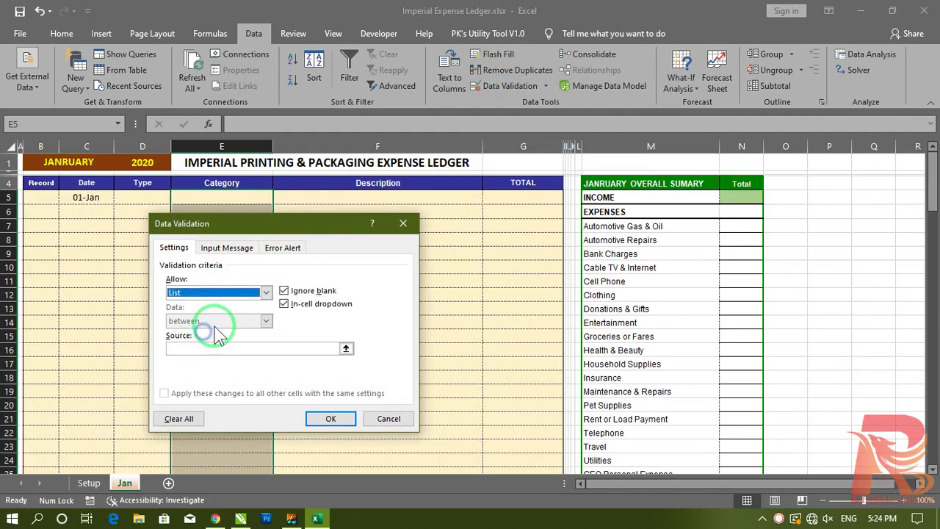
left_click(209, 348)
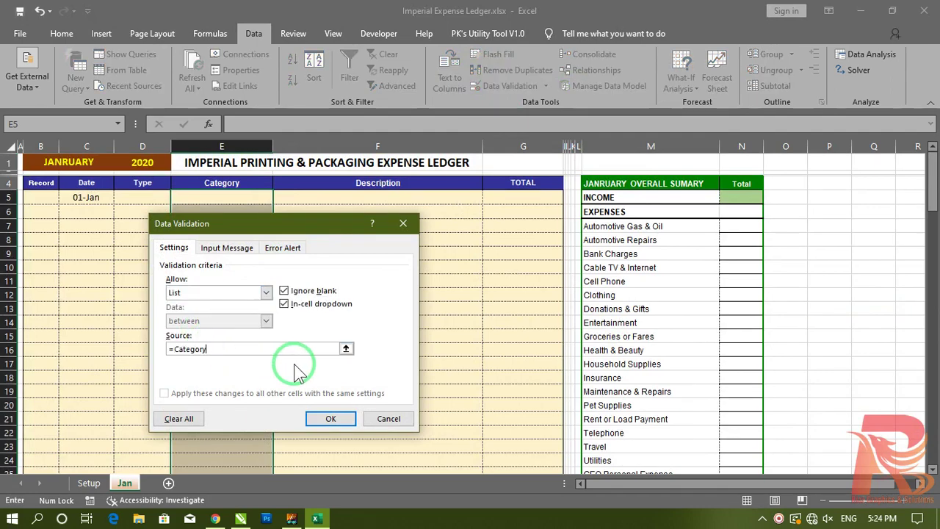
key("Return")
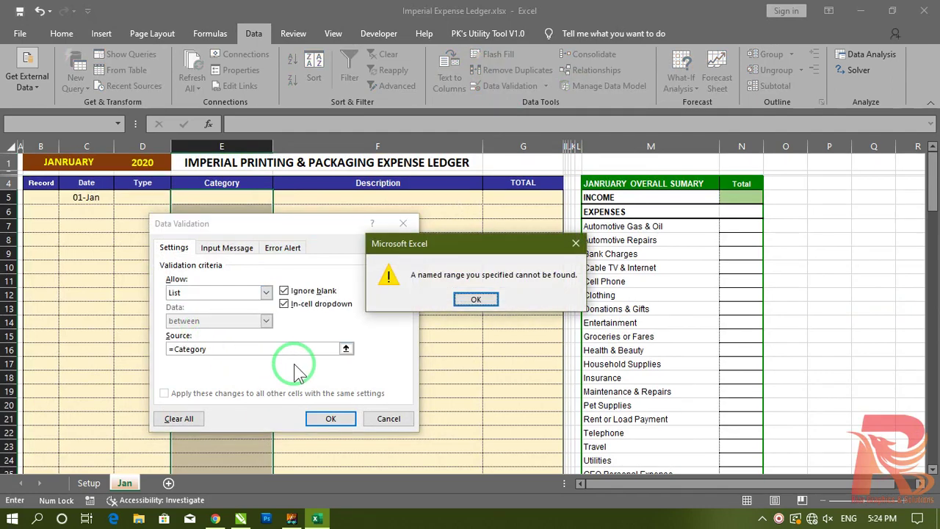
left_click(478, 300)
left_click(218, 347)
key("Return")
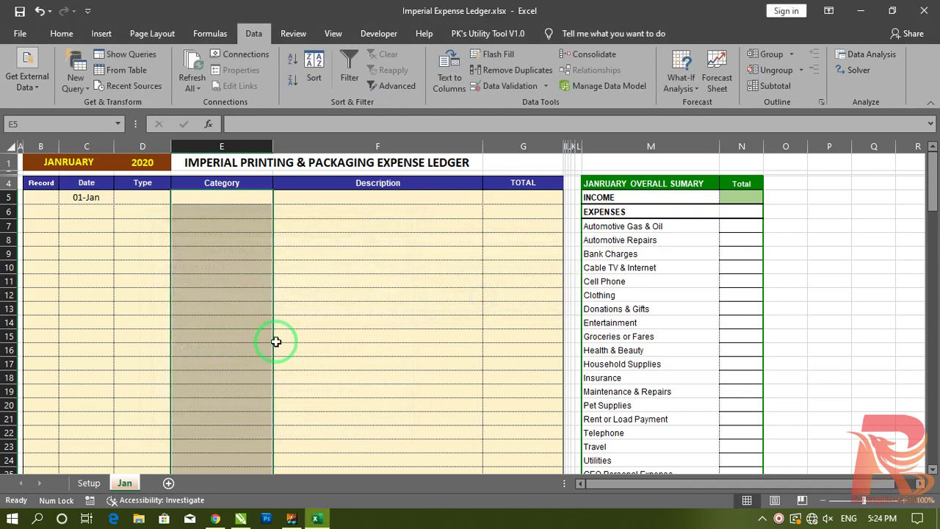
Step: Review the workbook's defined names and the ranges they refer to in the Name Manager
left_click(210, 33)
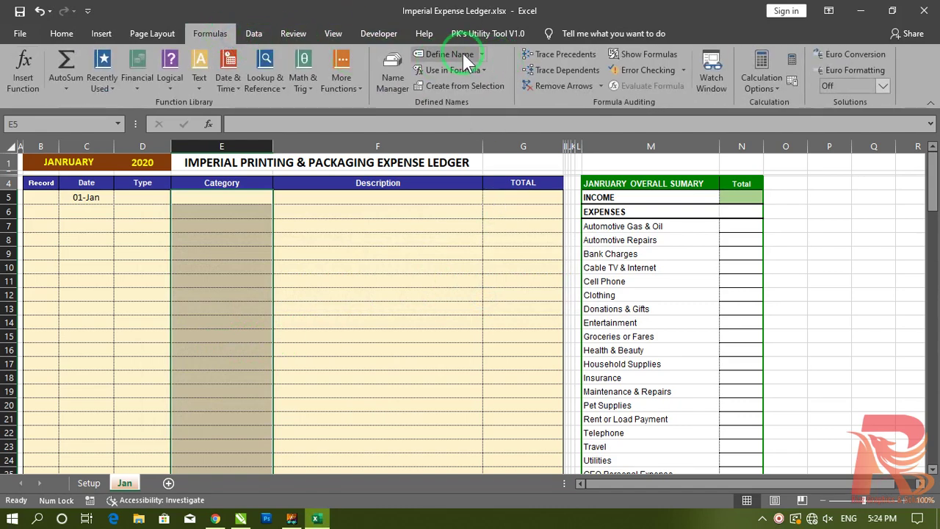
left_click(394, 81)
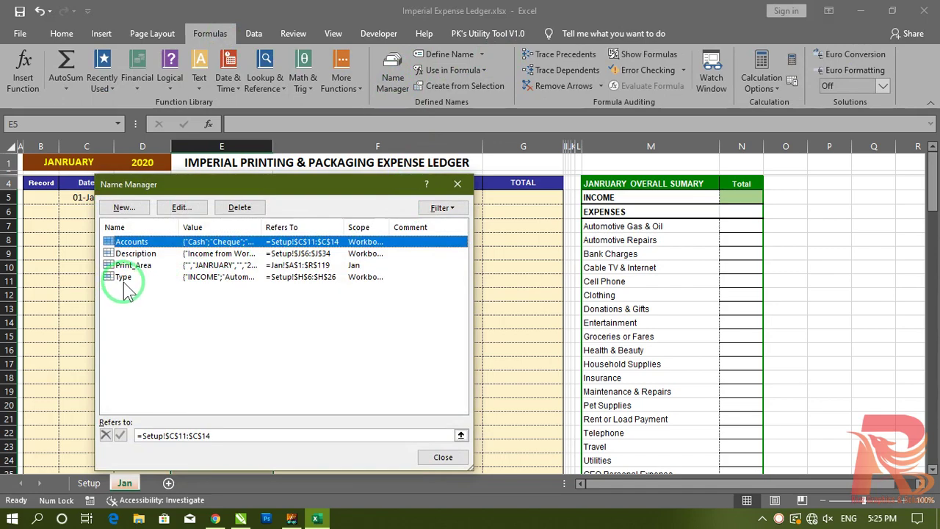
key("Escape")
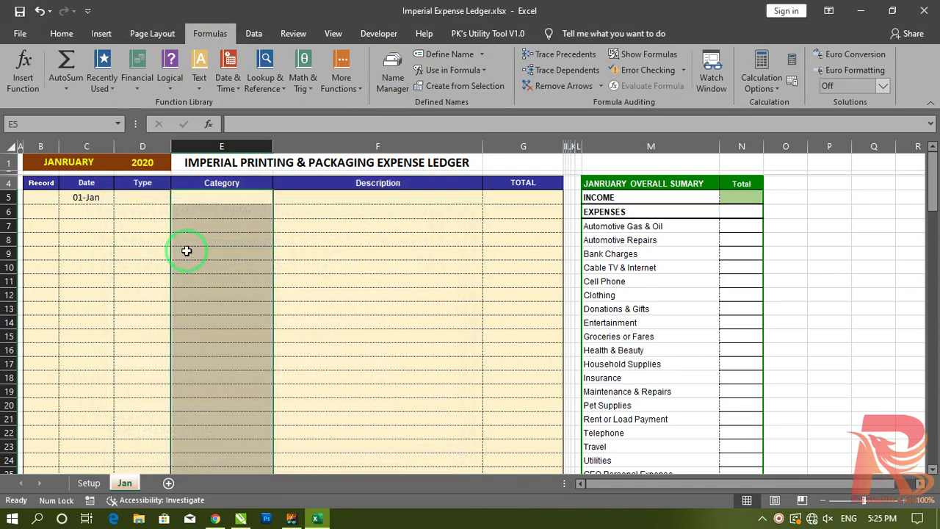
Step: Change the list validation source of the Jan sheet's Type column from D5 down to =Accounts
left_click(243, 200)
left_click(180, 241)
left_click(137, 199)
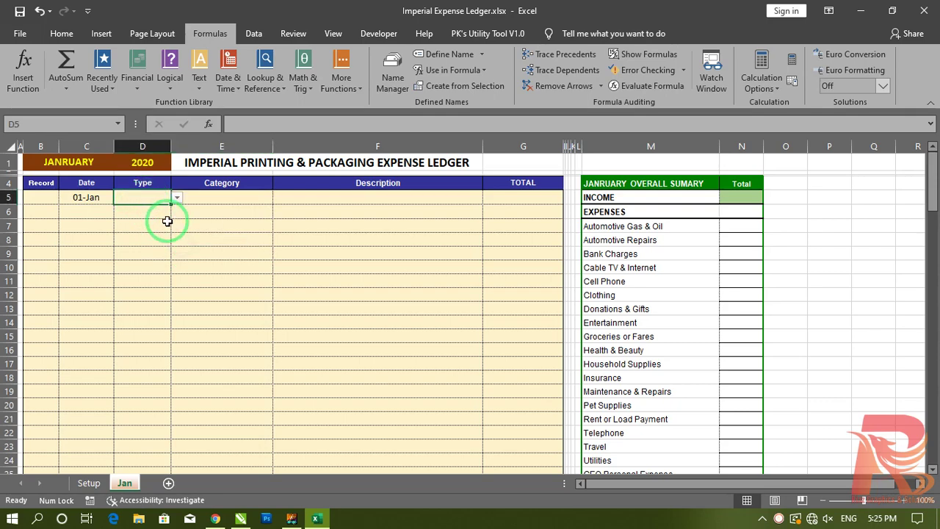
key("ctrl+shift+Down")
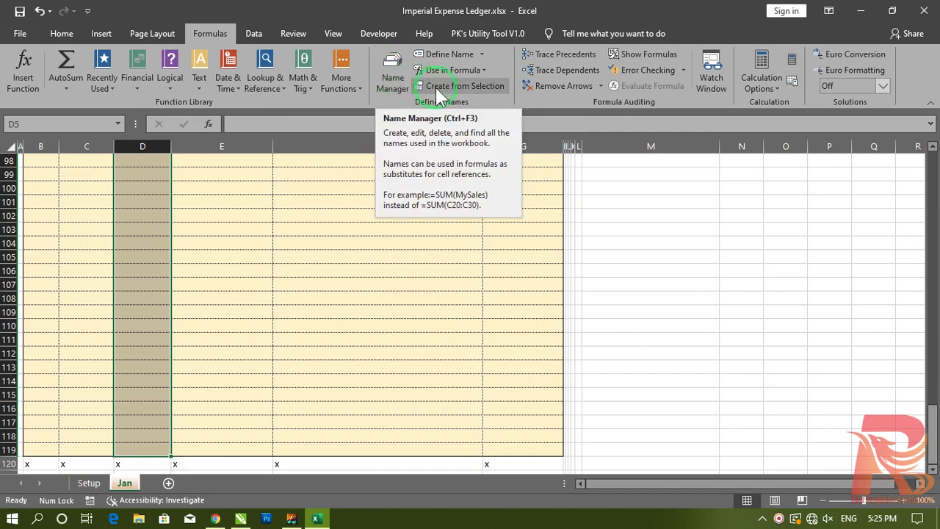
left_click(254, 33)
left_click(481, 87)
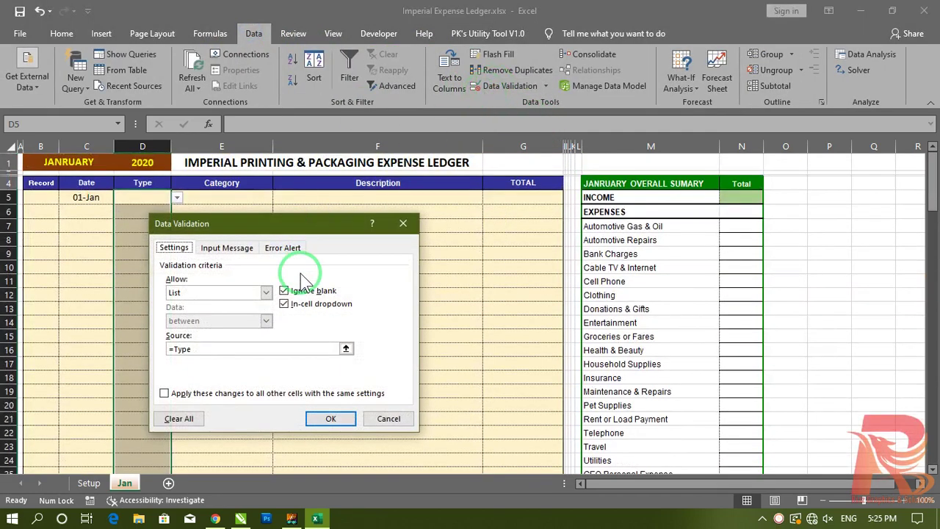
left_click(235, 350)
key("ctrl+Page_Up")
key("BackSpace")
key("BackSpace")
key("BackSpace")
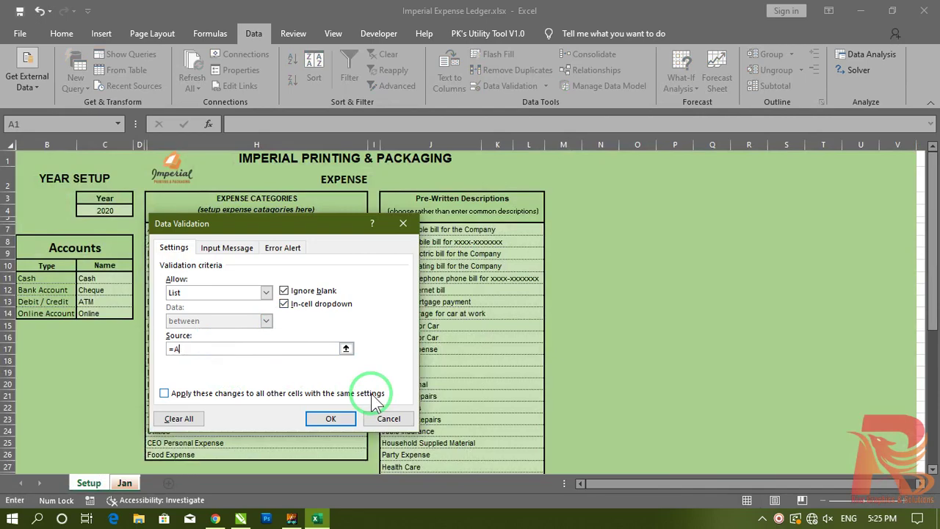
key("Return")
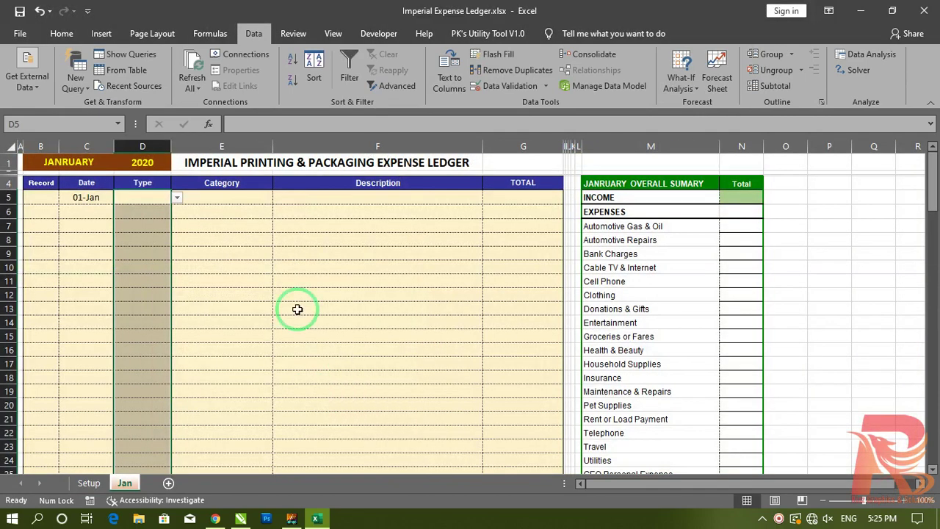
Step: Try again to apply list validation with the source =Category to cells E5:E119 in the Jan sheet's Category column
left_click(229, 195)
key("ctrl+shift+Down")
key("shift+Up")
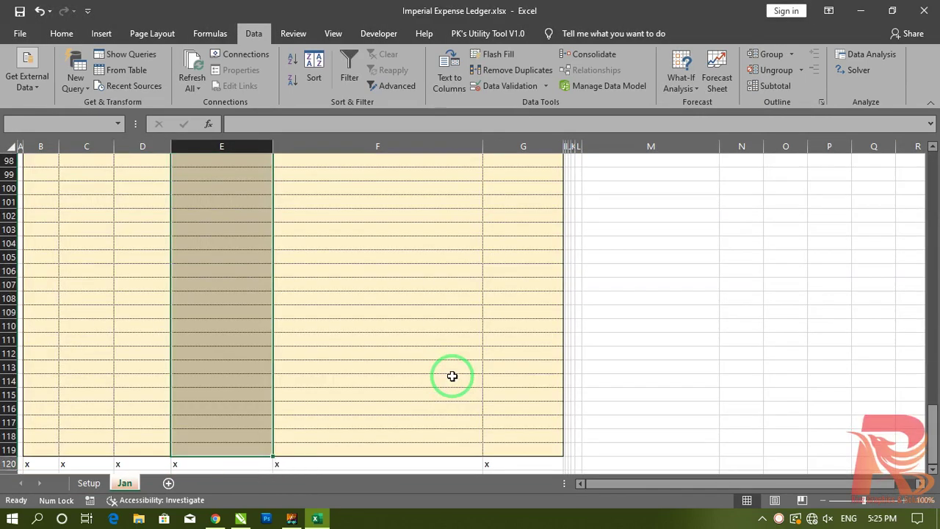
left_click(510, 86)
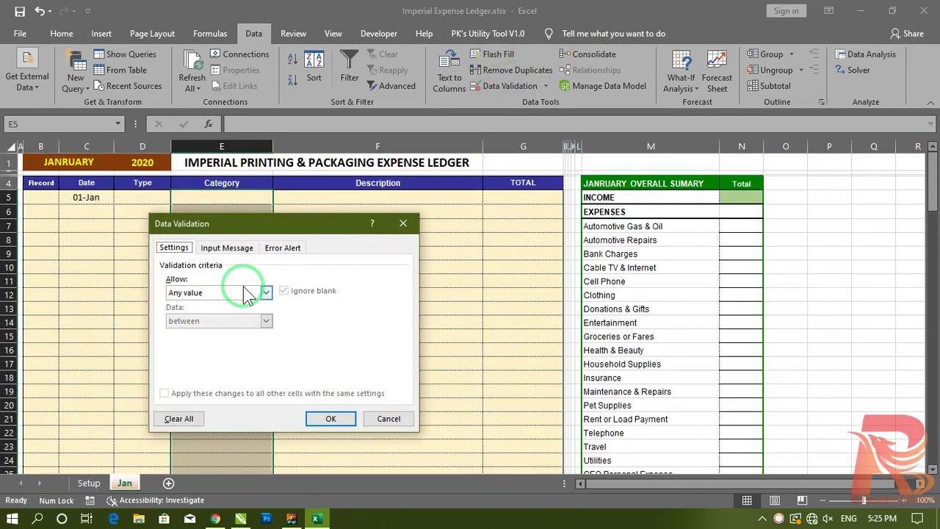
left_click(209, 247)
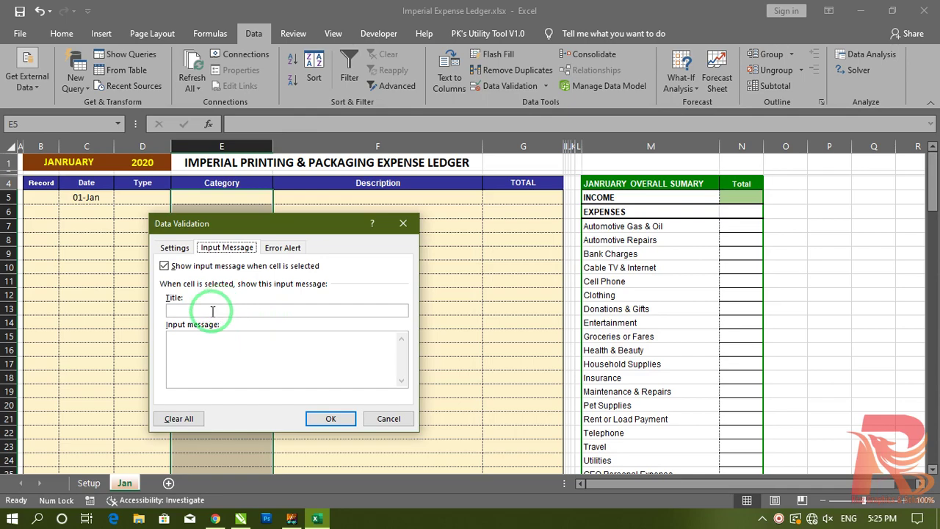
left_click(174, 247)
left_click(221, 294)
left_click(196, 337)
left_click(196, 346)
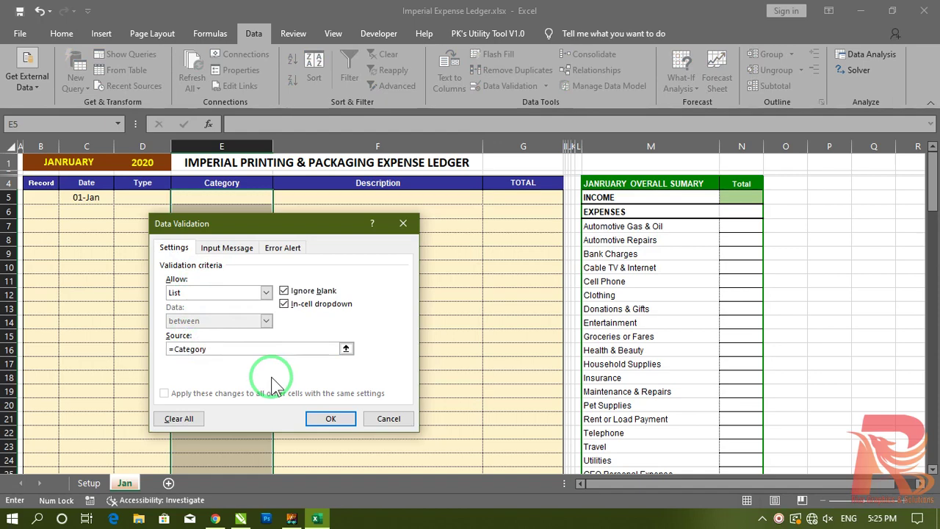
key("Return")
key("Return")
key("Escape")
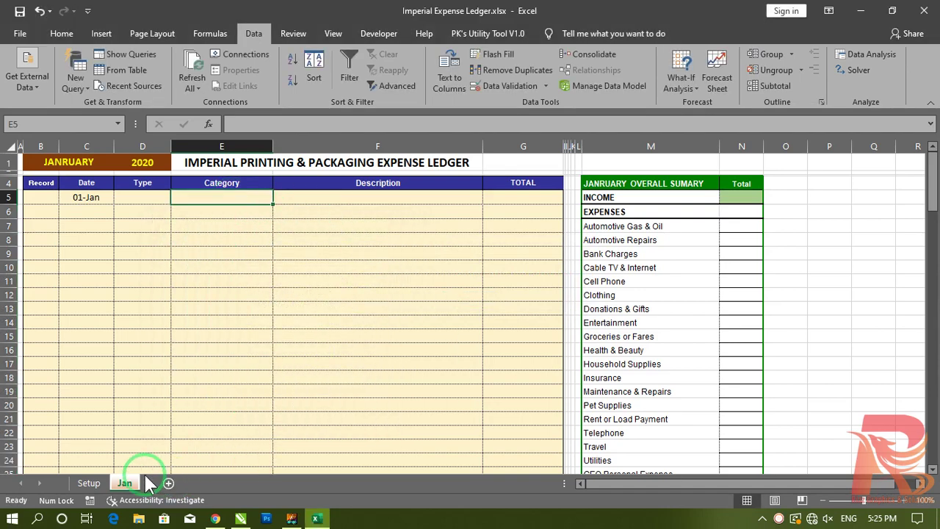
Step: Unhide row 6 with the INCOME category on the Setup sheet
left_click(82, 483)
left_click(185, 230)
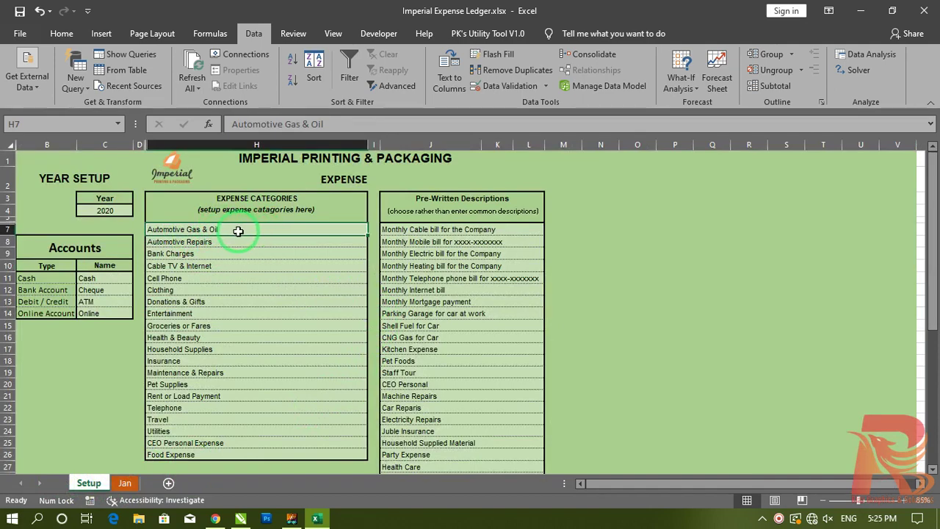
left_click_drag(9, 222, 8, 236)
Step: Merge and center the expense category cells H6:H26 on the Setup sheet and undo the merge
left_click_drag(213, 230, 204, 414)
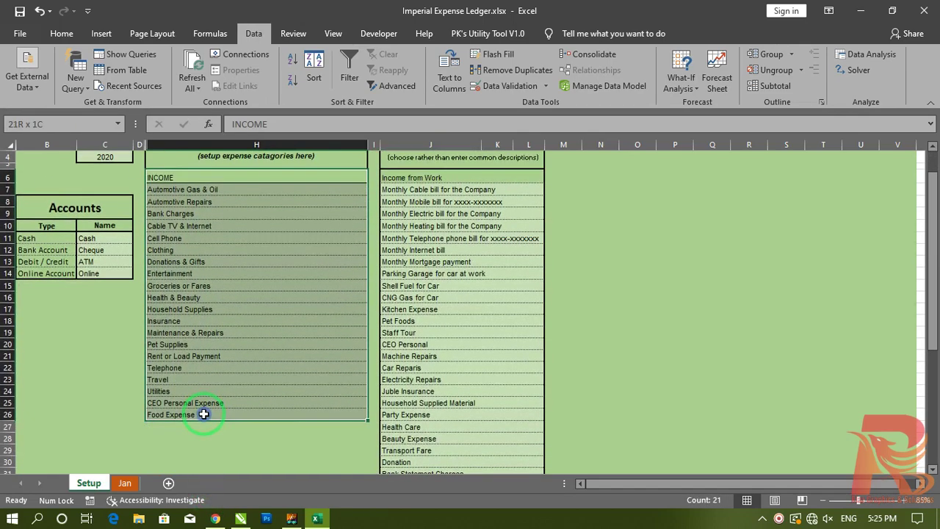
scroll(213, 367, "up", 1)
left_click(62, 34)
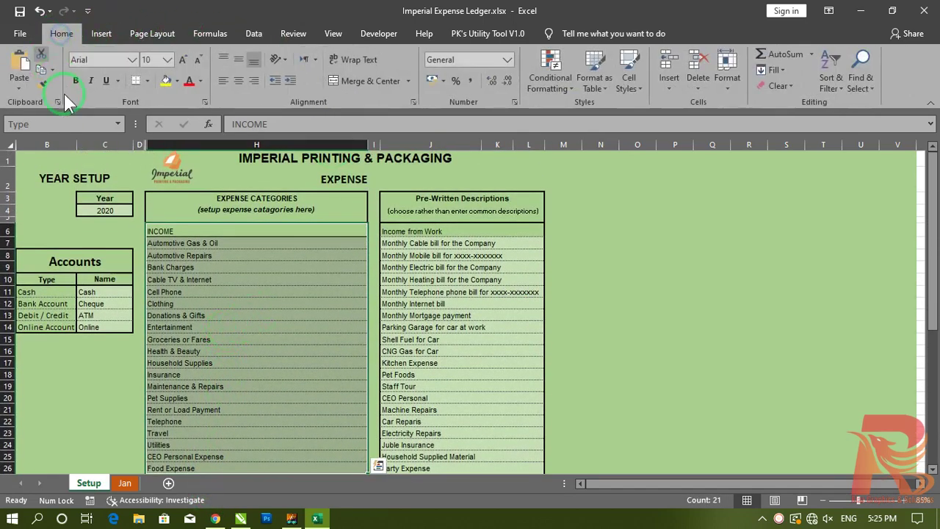
left_click(354, 81)
left_click(447, 298)
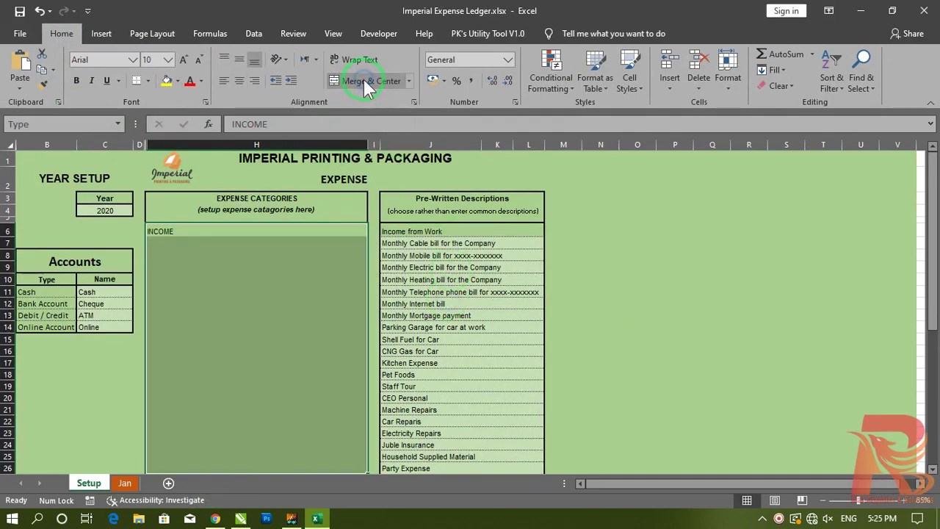
left_click(287, 261)
key("ctrl+z")
key("ctrl+z")
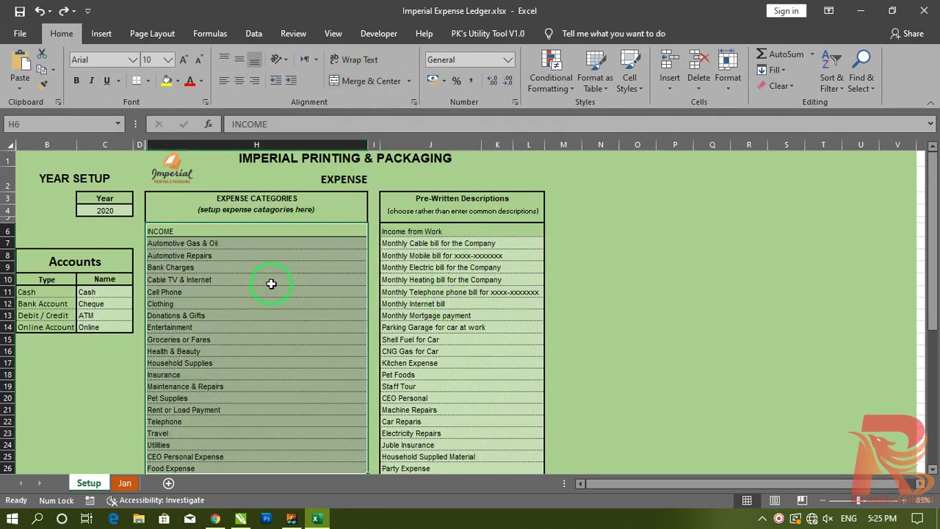
Step: Review which defined name covers the expense categories in H6:H26 and check the Type dropdown in D5 of the Jan sheet
left_click(189, 235)
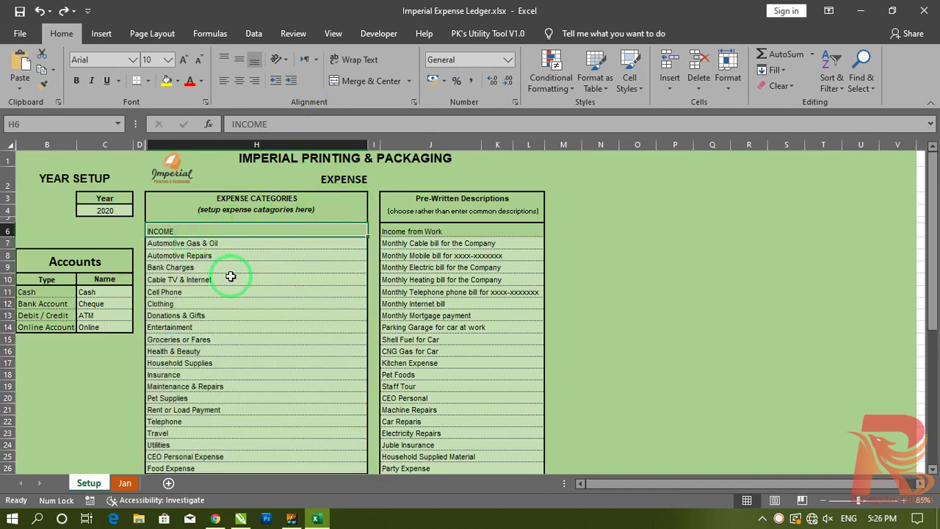
left_click(183, 254)
left_click_drag(179, 230, 194, 426)
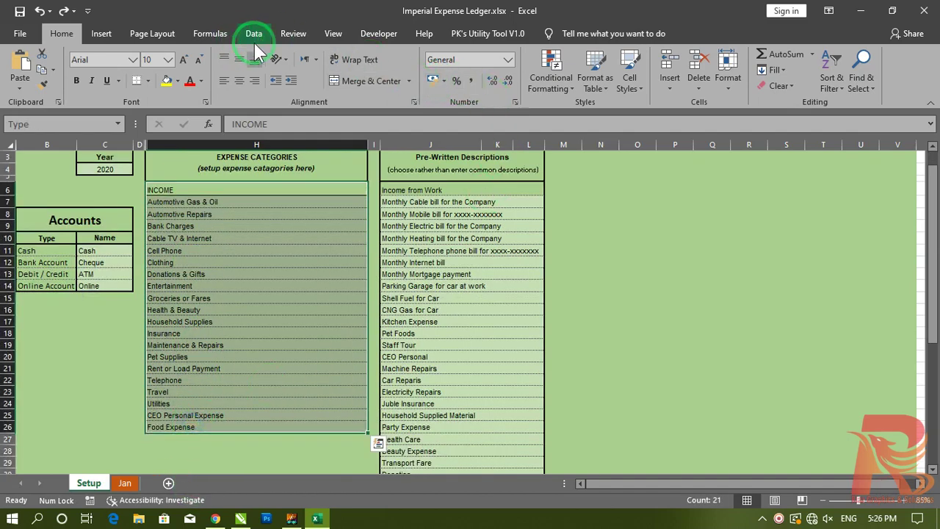
left_click(228, 43)
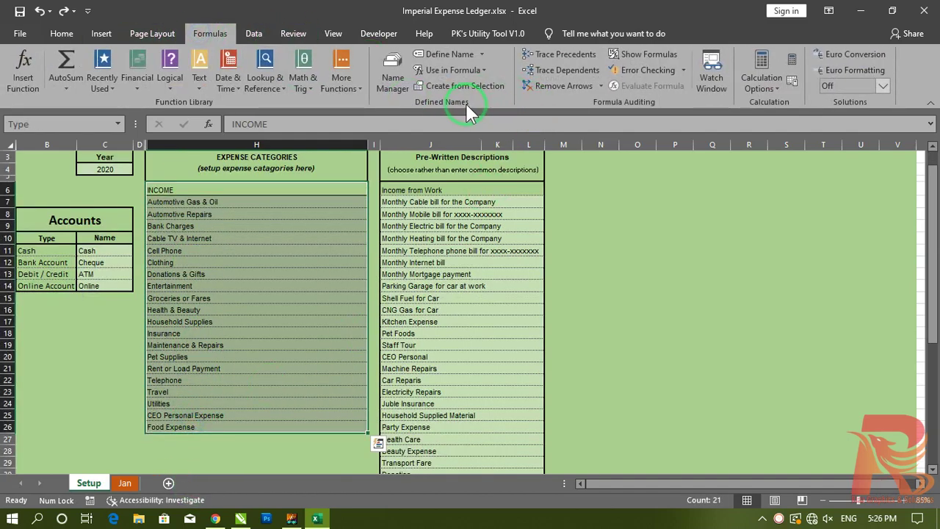
left_click(387, 82)
left_click_drag(242, 188, 506, 143)
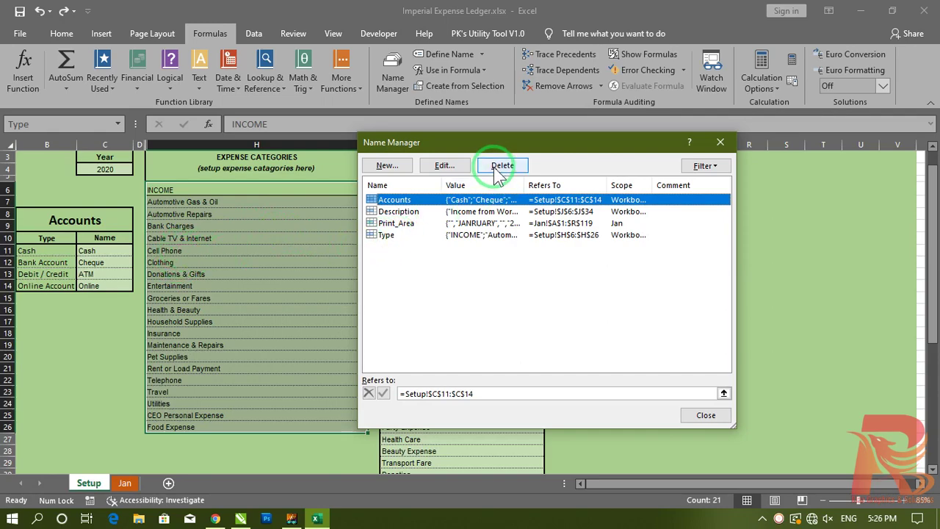
left_click(711, 418)
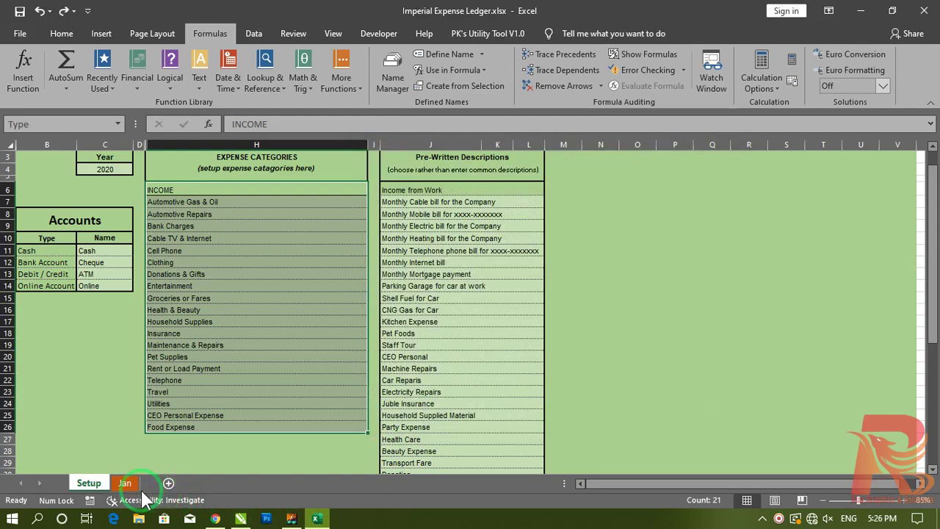
left_click(125, 483)
left_click(147, 197)
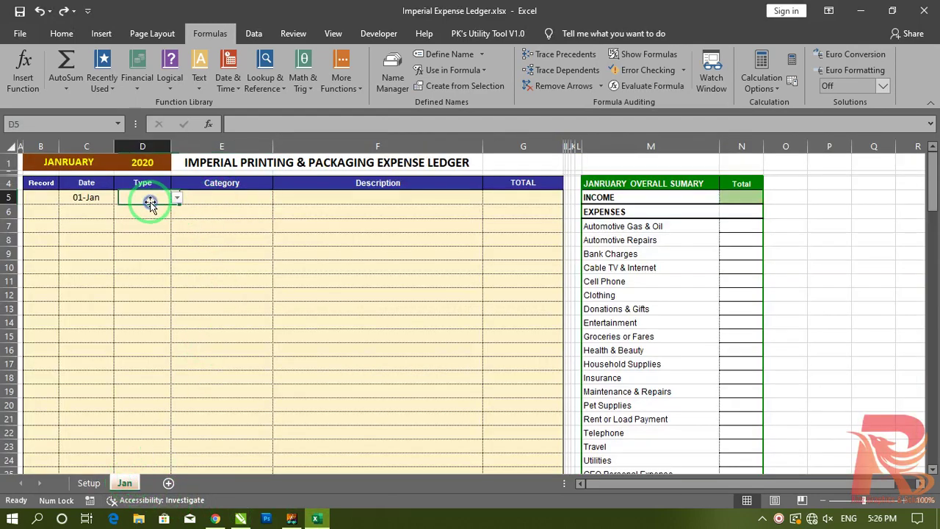
left_click(177, 198)
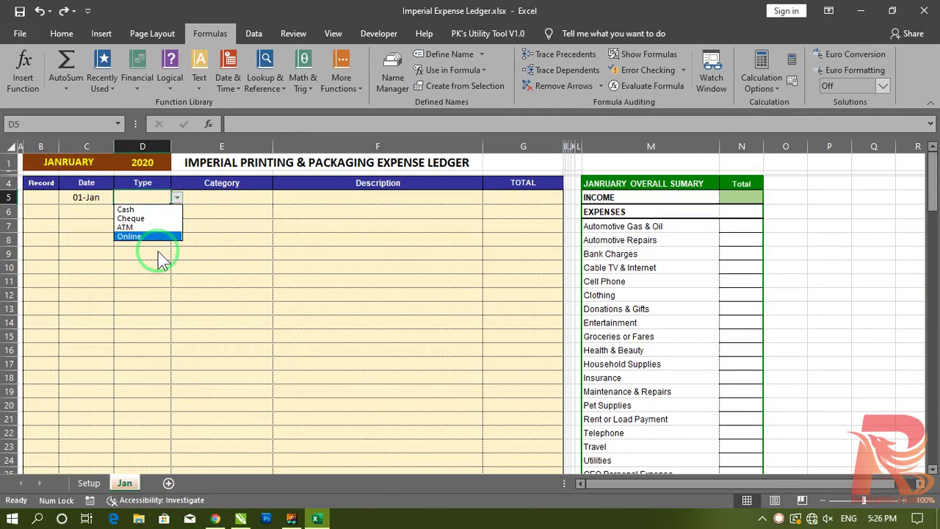
Step: Try to rename the defined name Type, covering Setup cells H6:H26, to Category
left_click(90, 483)
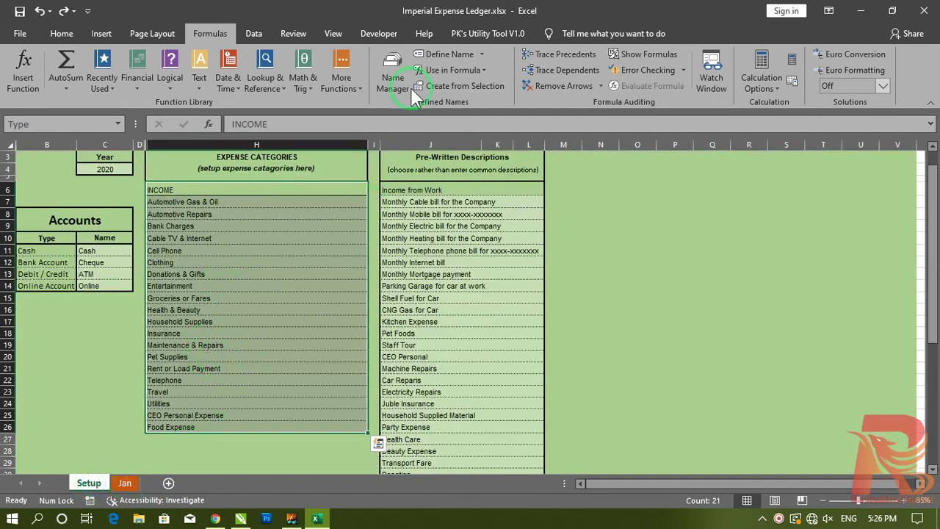
left_click(394, 77)
left_click(383, 235)
left_click(444, 166)
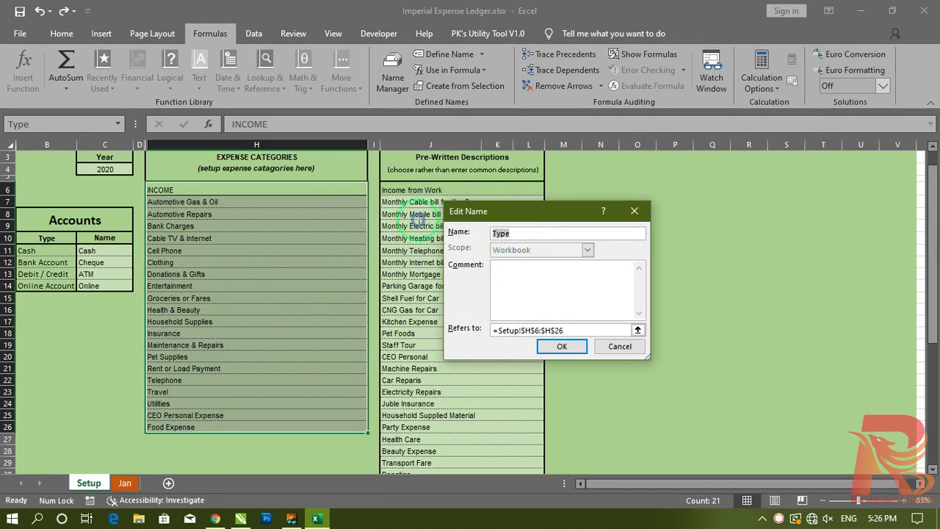
type("Category")
key("Return")
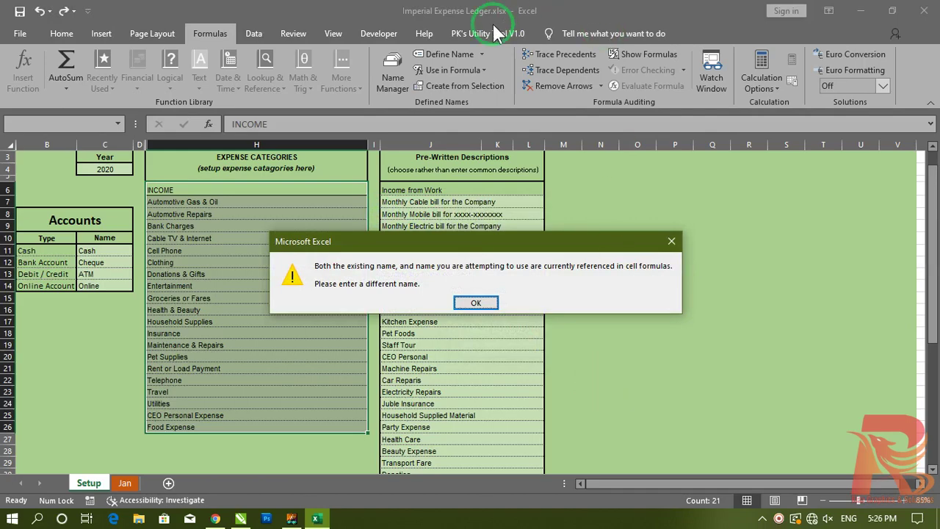
key("Return")
key("Escape")
Step: Delete the defined name Type and define the workbook-scoped name Category for cells H6:H26 of the Setup sheet
left_click(393, 237)
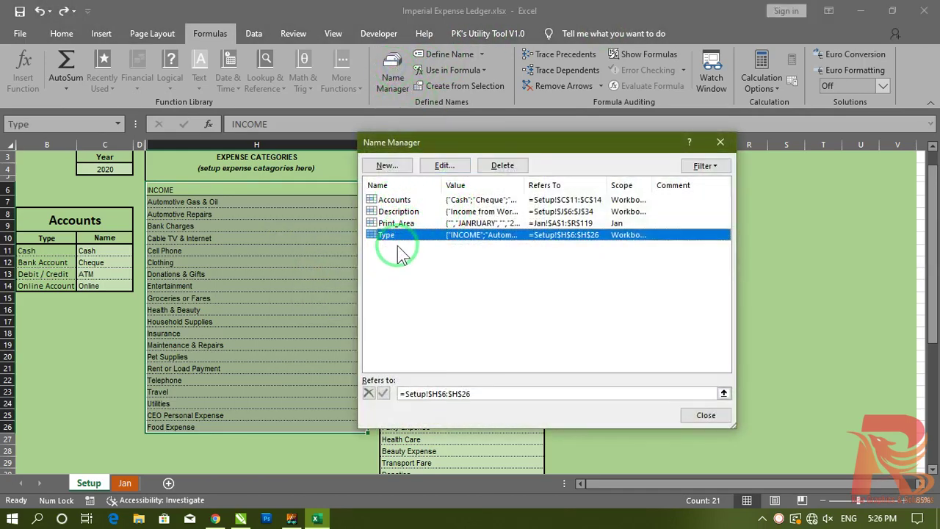
left_click(503, 165)
left_click(441, 300)
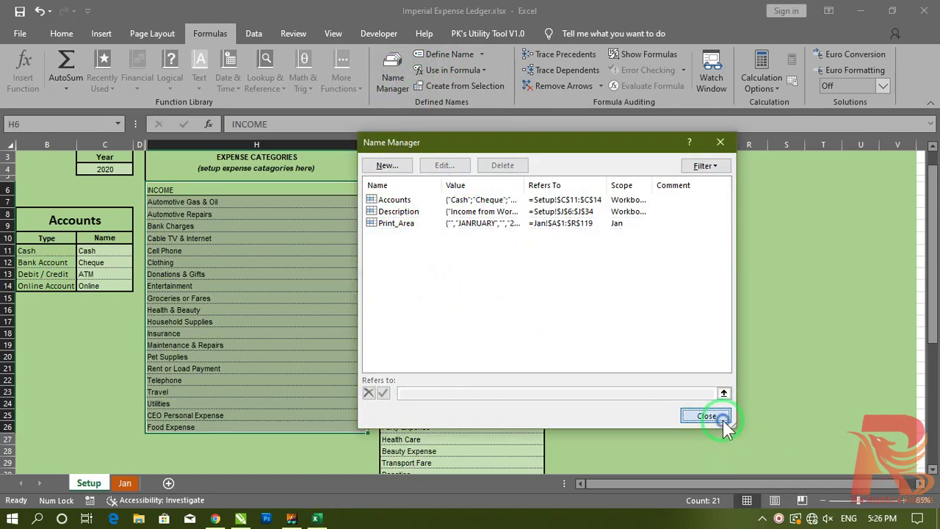
left_click(706, 414)
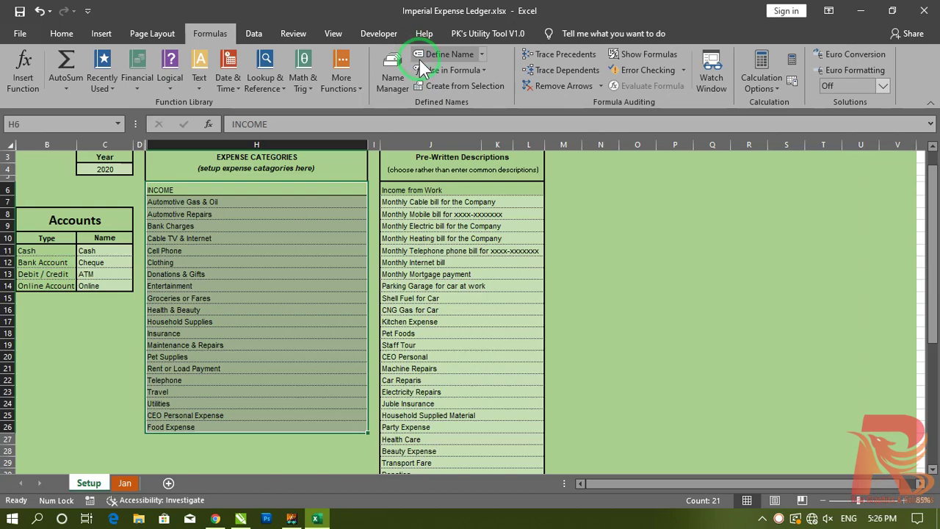
left_click(419, 59)
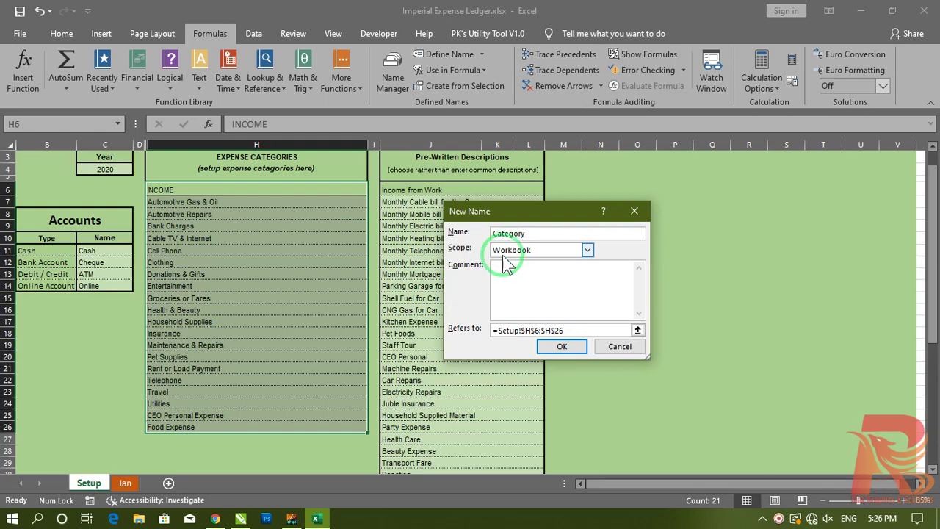
left_click(562, 346)
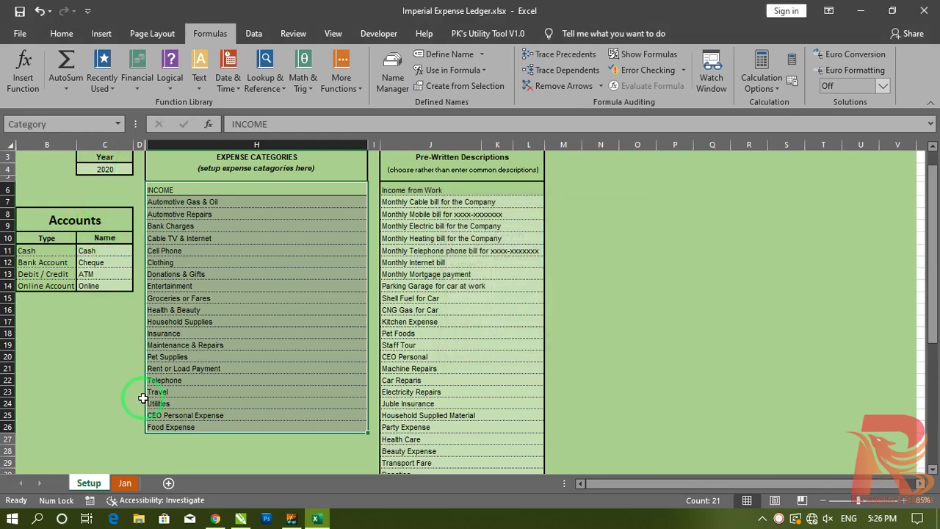
Step: Apply list validation with the source =Category to cells E5:E119 in the Jan sheet's Category column
left_click(111, 485)
left_click(232, 199)
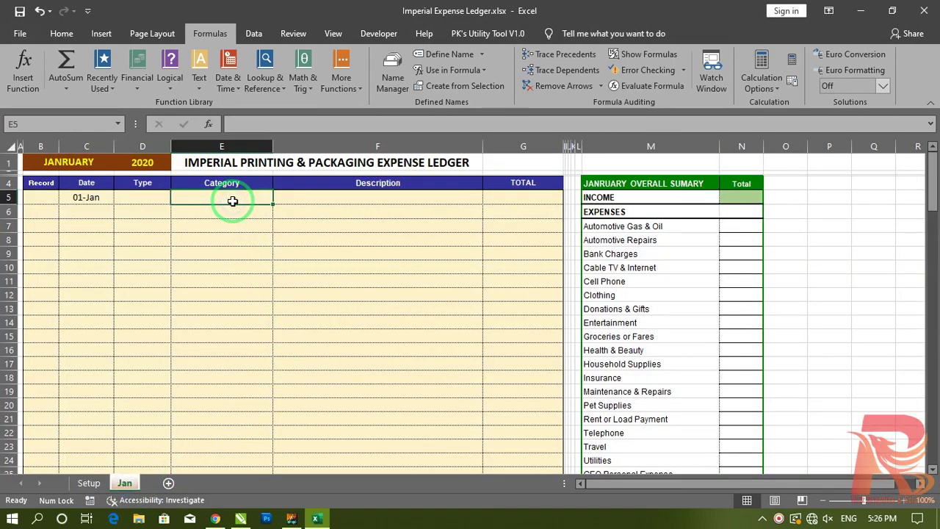
key("ctrl+shift+Down")
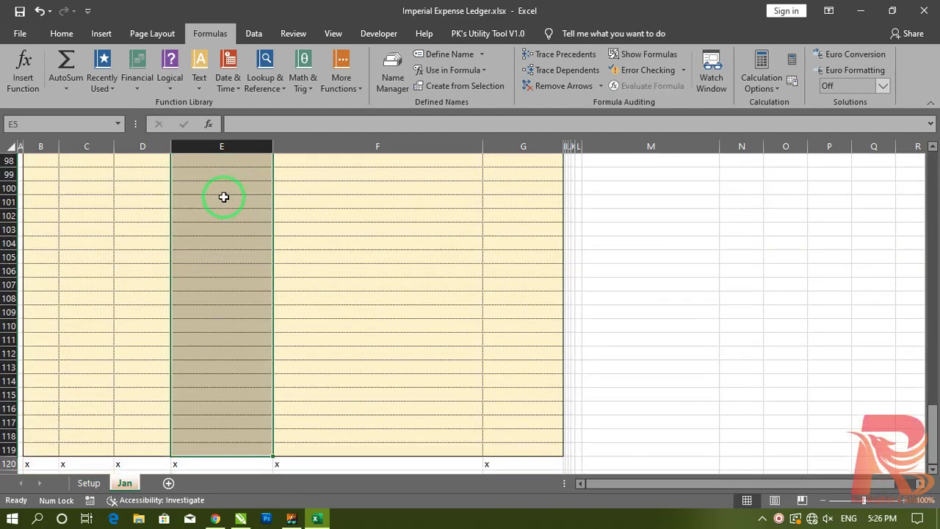
left_click(264, 31)
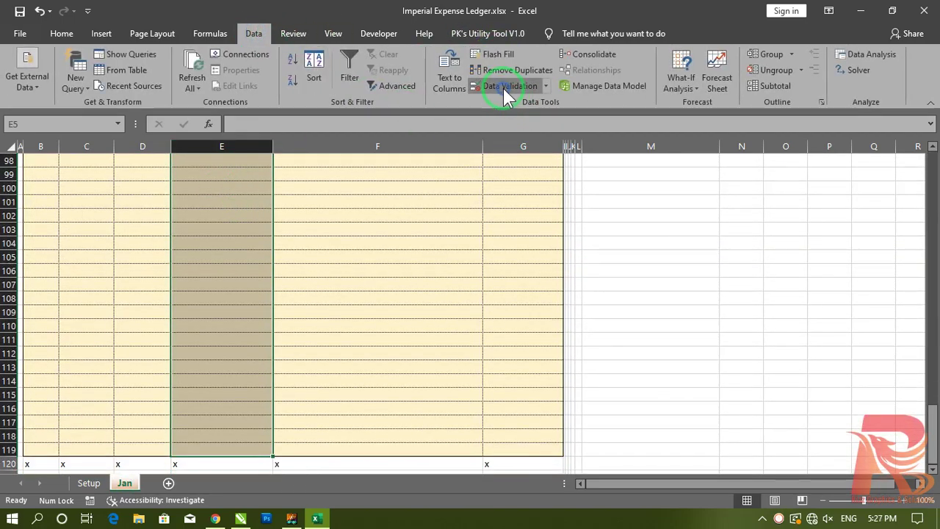
left_click(507, 86)
left_click(468, 252)
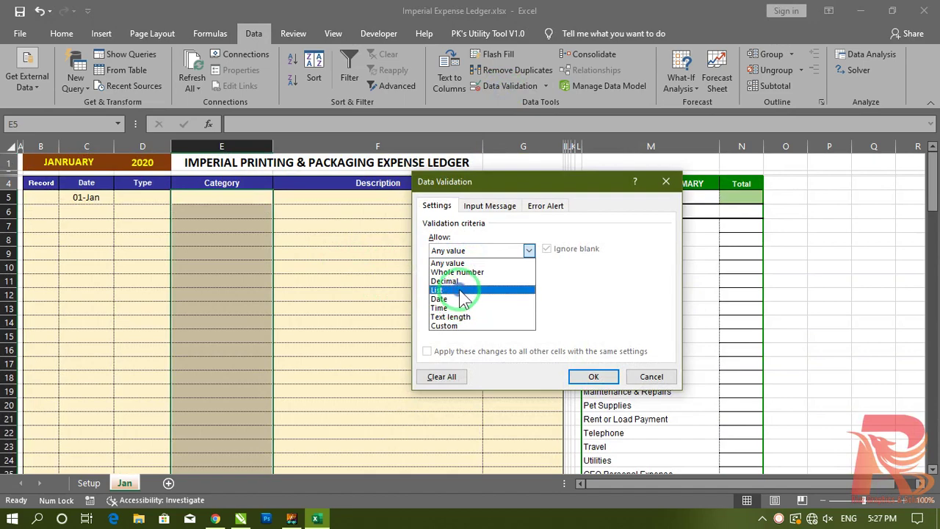
left_click(456, 296)
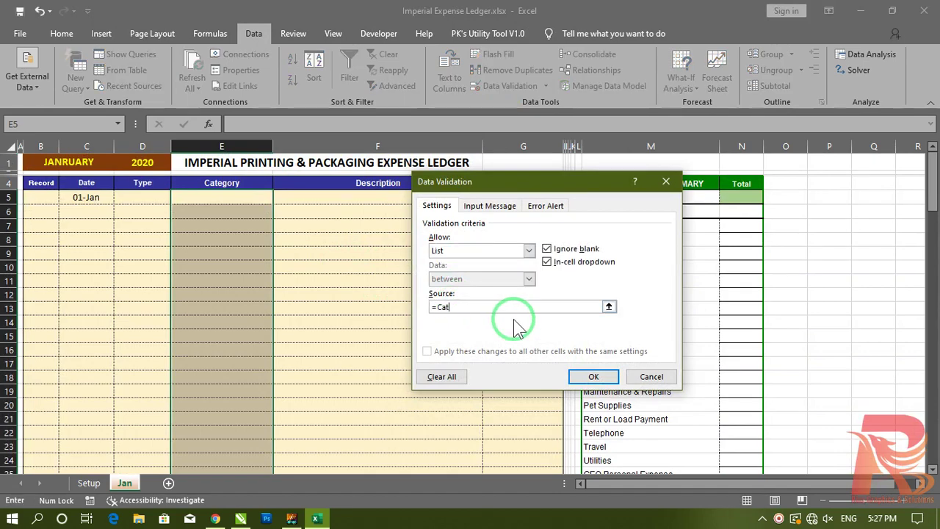
key("Return")
Step: Check the Type dropdown in D5 and the Category dropdown in E5 of the Jan sheet
left_click(210, 227)
left_click_drag(143, 183, 156, 197)
left_click(156, 197)
left_click(177, 197)
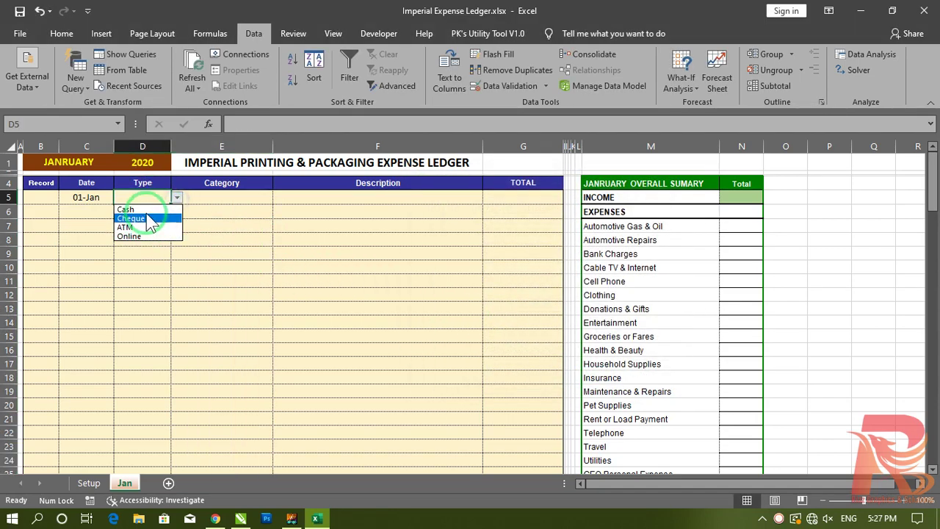
left_click(221, 196)
left_click(279, 197)
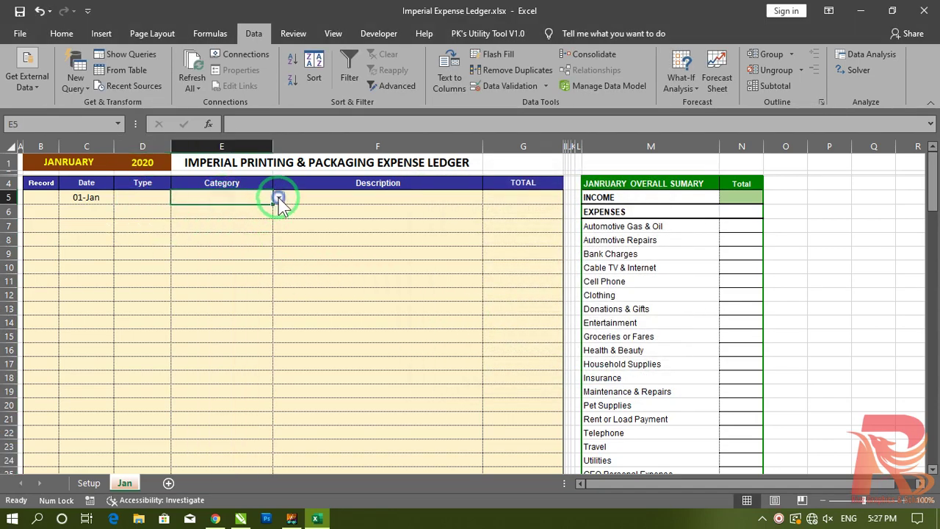
left_click(326, 191)
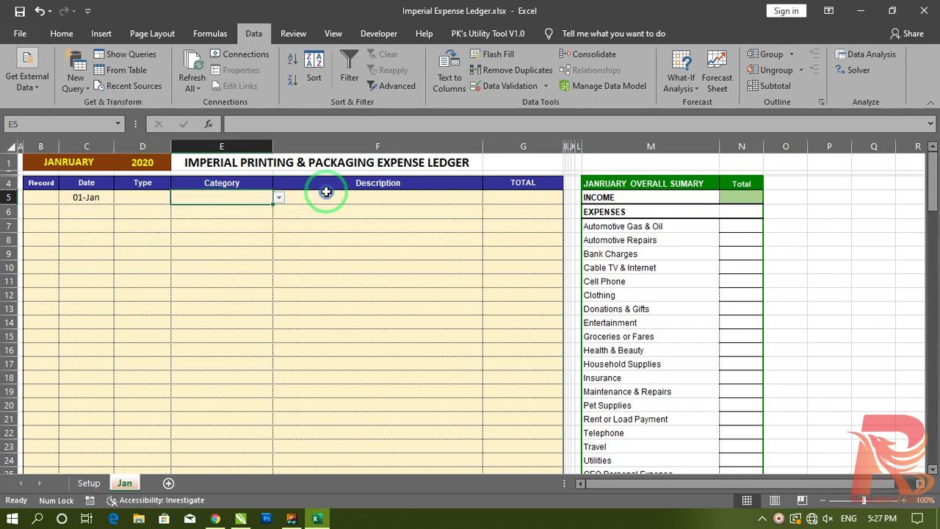
Step: Apply list validation with the source =Description to cells F5:F119 in the Jan sheet's Description column
left_click(346, 198)
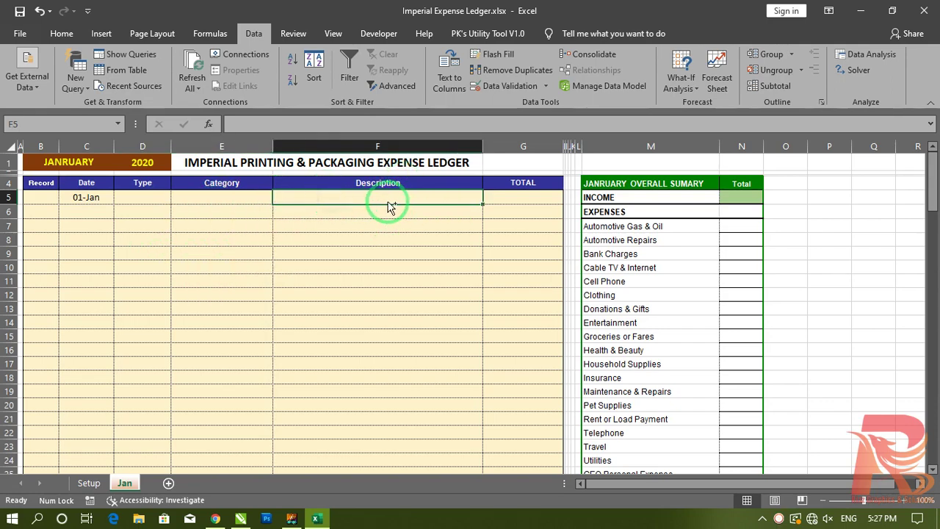
key("ctrl+shift+Down")
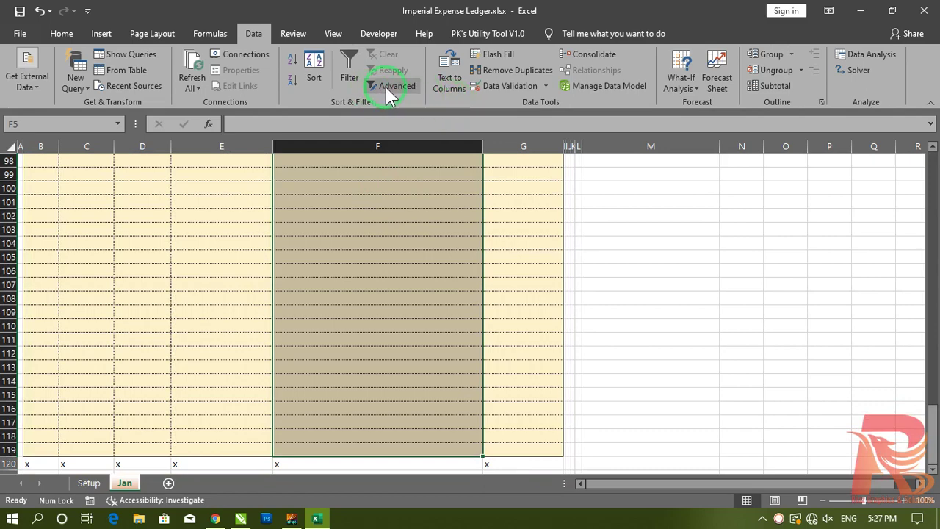
left_click(512, 94)
left_click(462, 250)
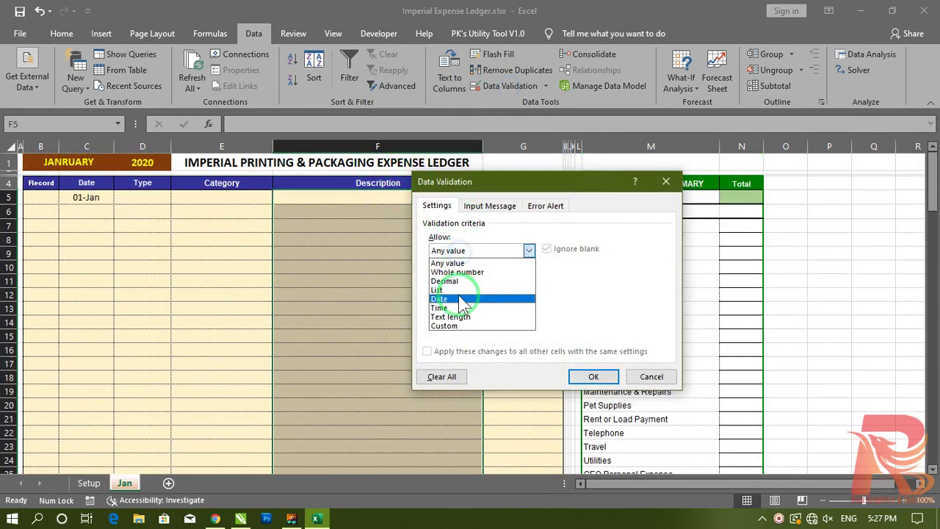
left_click(463, 295)
left_click(448, 307)
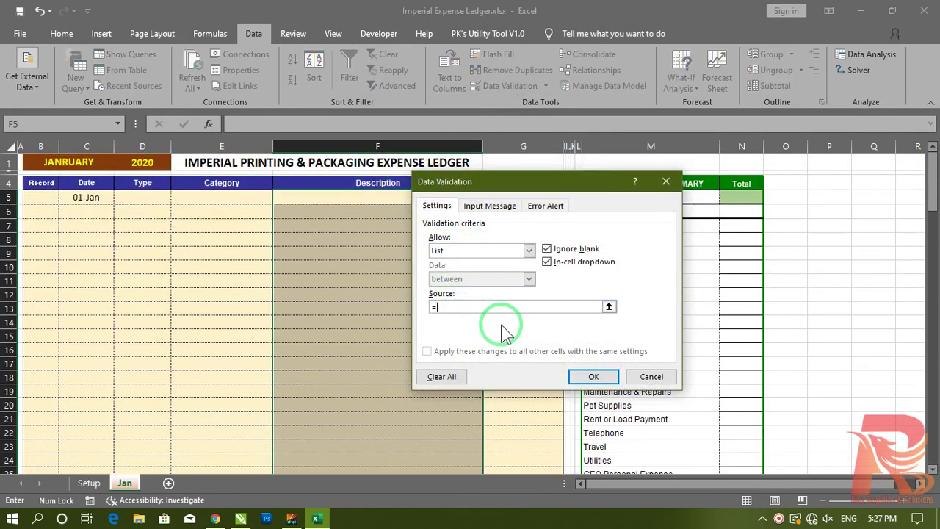
type("=Description")
key("Return")
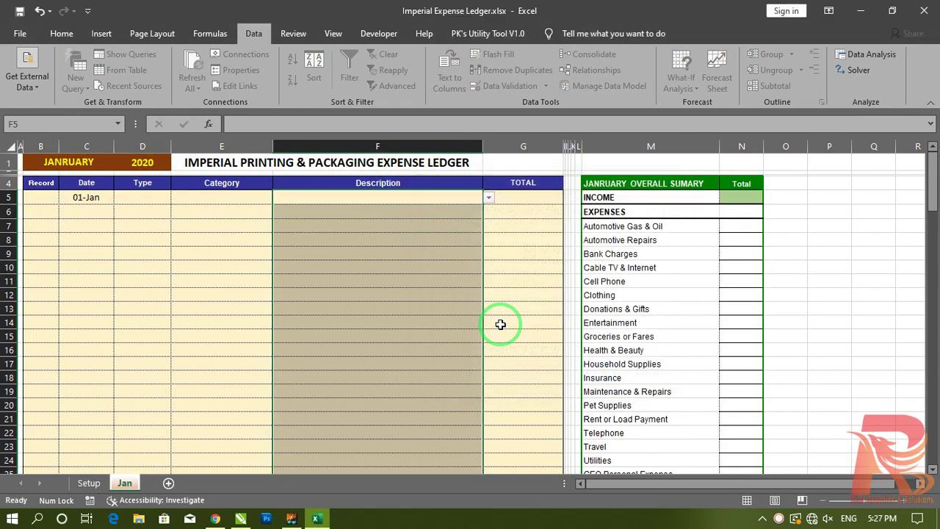
Step: Check the choices offered by the Description dropdown in F5
left_click(374, 198)
left_click(487, 199)
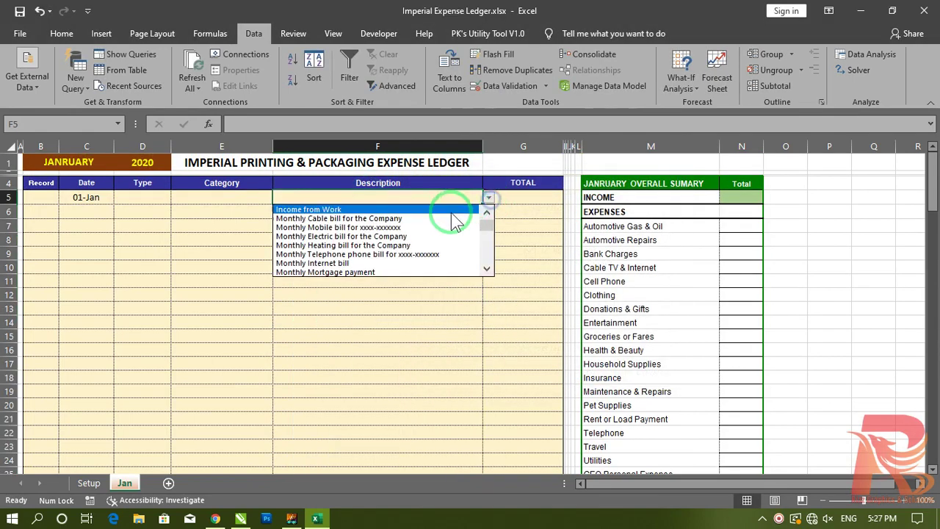
key("Escape")
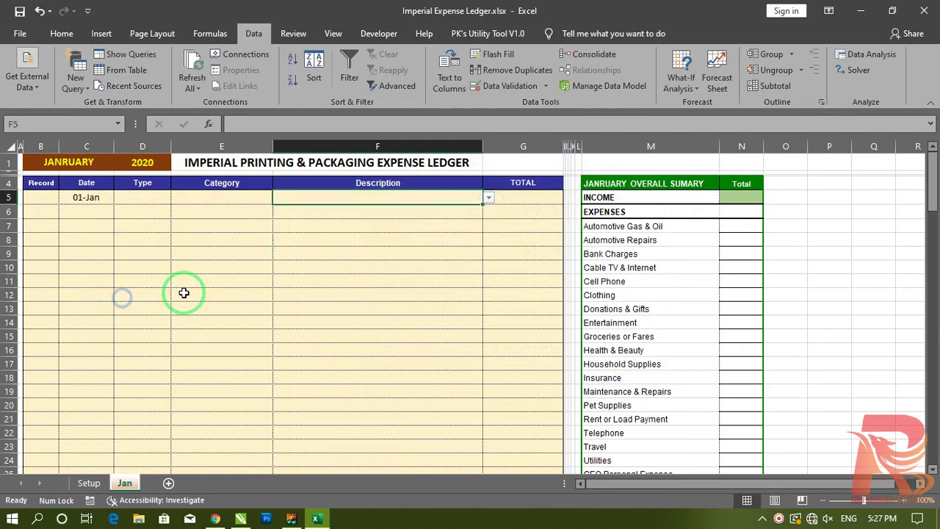
Step: Hide row 6 with the INCOME category on the Setup sheet and return to the Jan sheet
left_click(88, 483)
left_click(187, 192)
left_click_drag(11, 195, 11, 178)
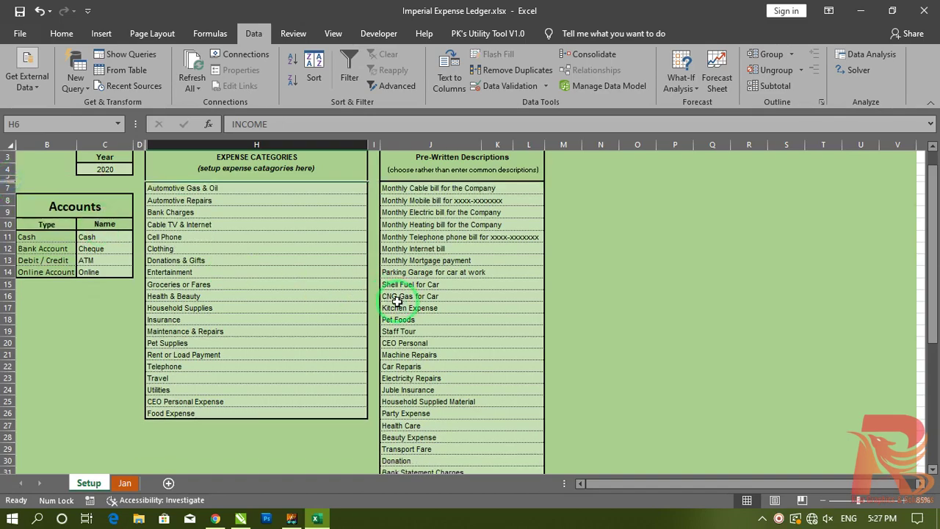
left_click(637, 284)
scroll(287, 318, "up", 1)
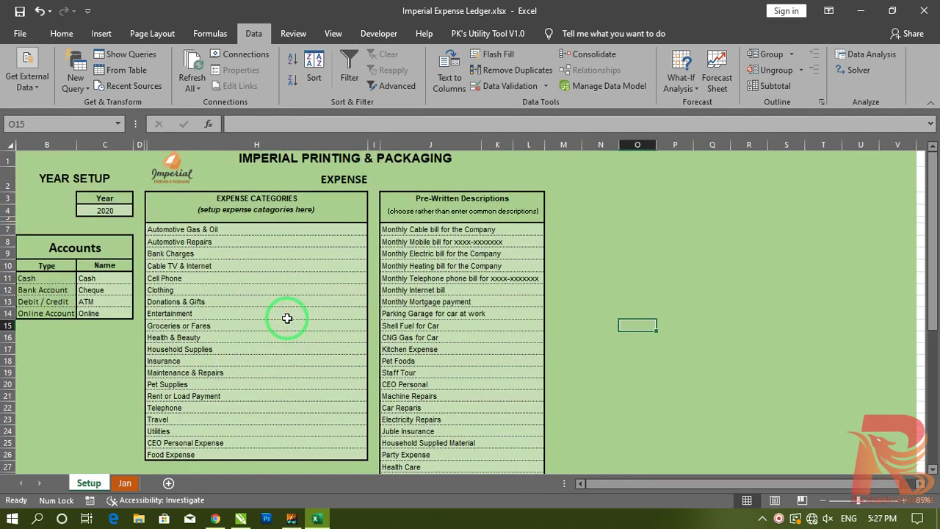
left_click(125, 483)
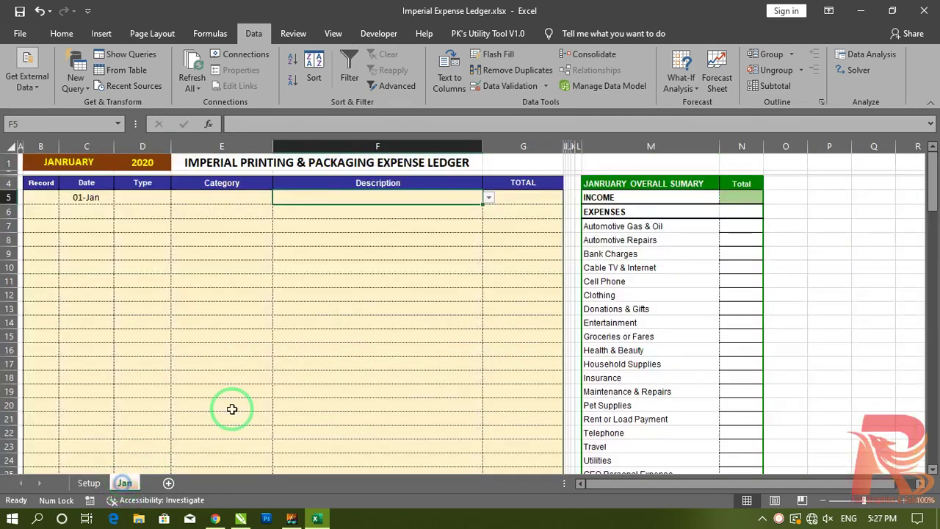
Step: Enter 150 as a sample amount in cell G5 of the TOTAL column
left_click(512, 192)
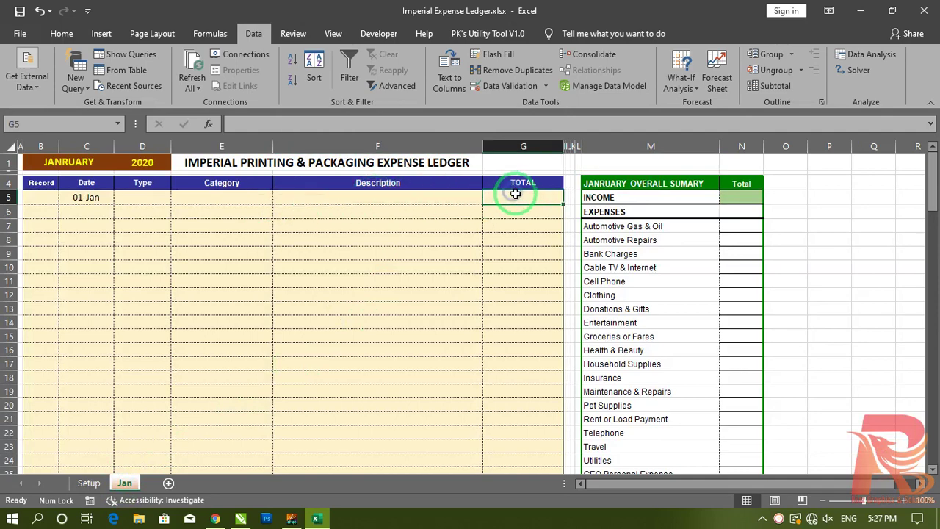
type("150")
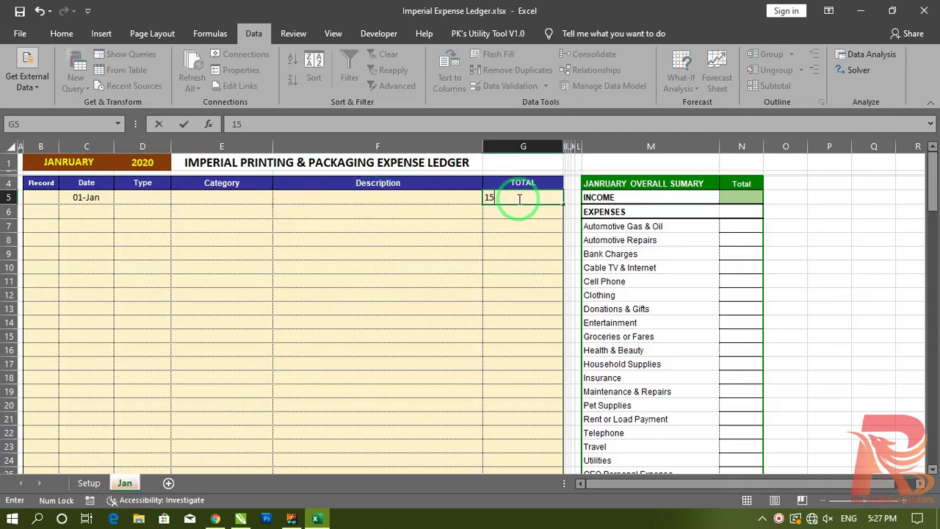
key("Return")
Step: Format TOTAL cells G5:G119 as Rs accounting values without decimals and make them bold
left_click_drag(531, 191, 515, 437)
left_click(59, 34)
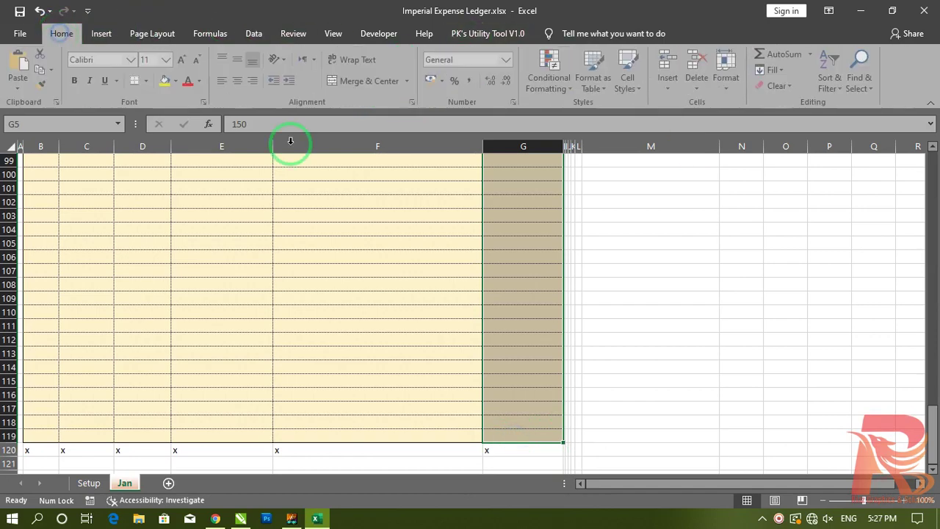
left_click(443, 80)
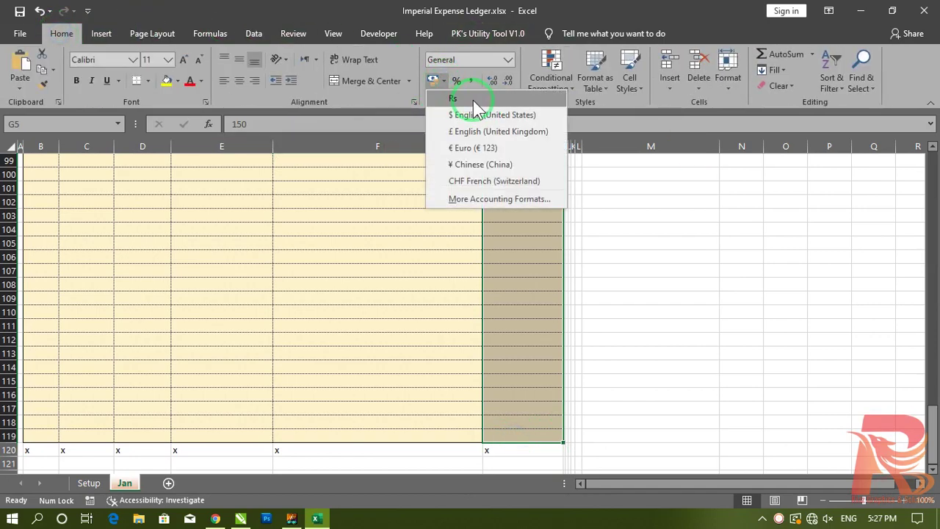
left_click(463, 100)
scroll(384, 198, "up", 20)
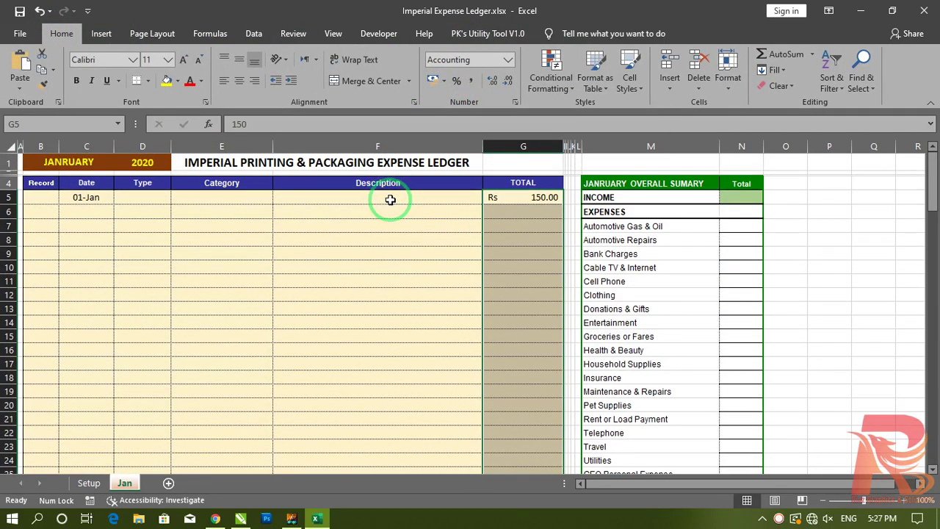
left_click(509, 81)
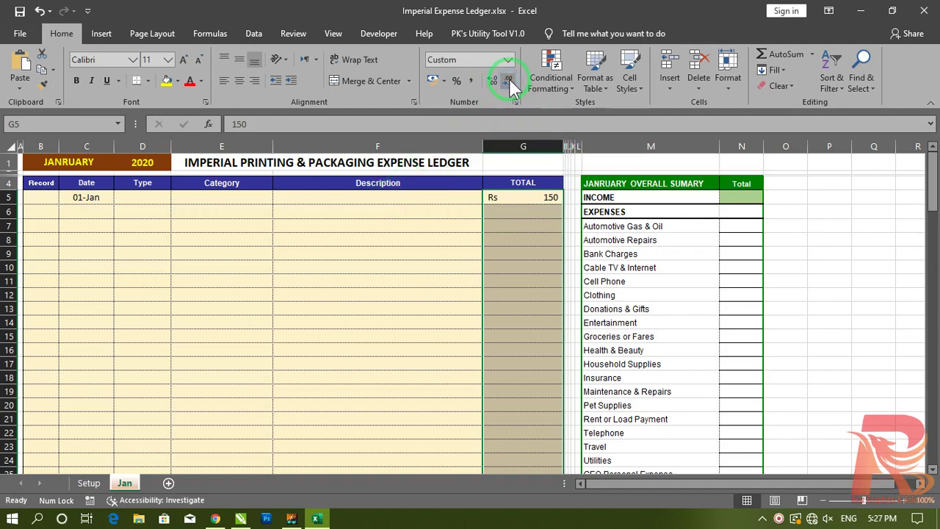
left_click(76, 81)
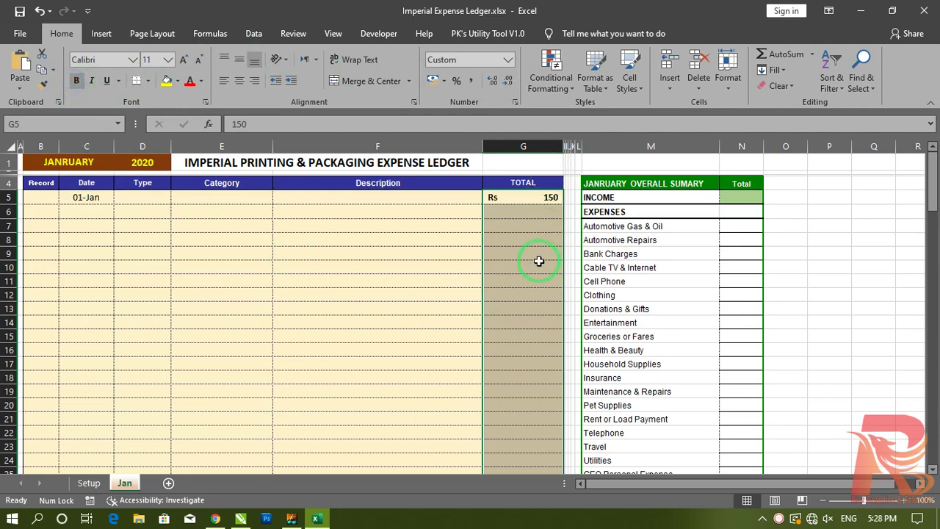
Step: Set the sample amount in cell G5 of the TOTAL column to 1000
left_click(534, 197)
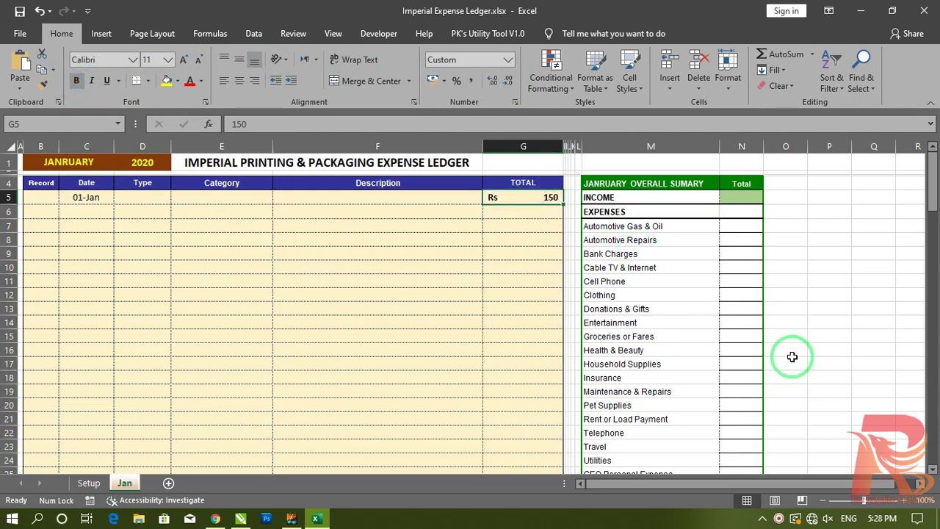
type("10")
key("Return")
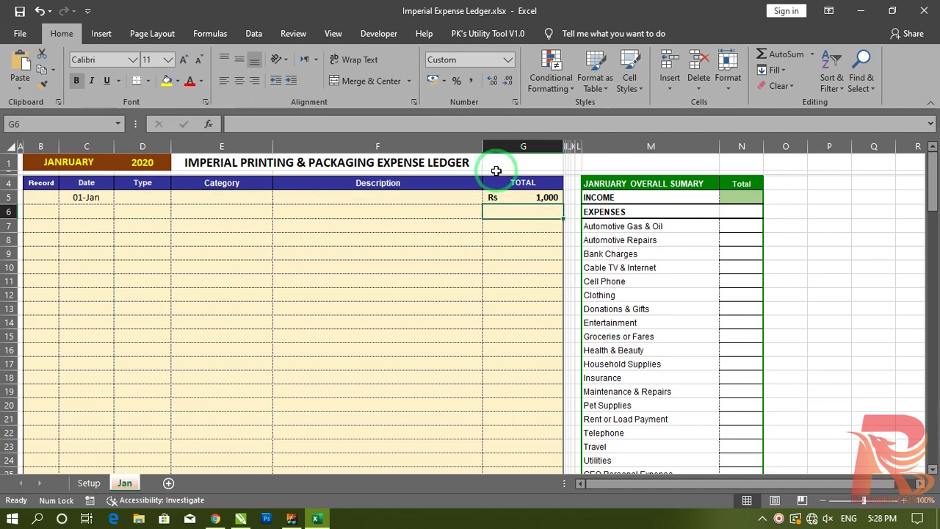
Step: Clear the sample amount from cell G5 in the TOTAL column
left_click(407, 227)
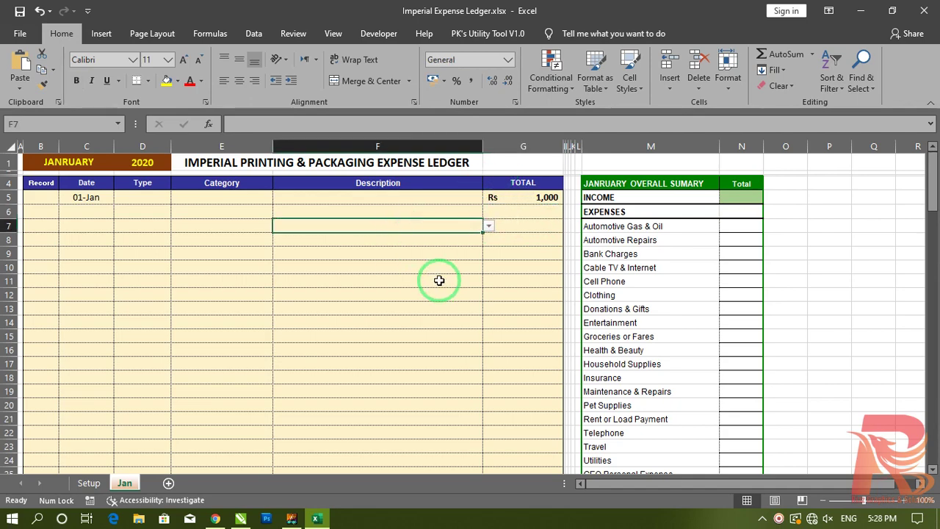
left_click(538, 197)
left_click(357, 270)
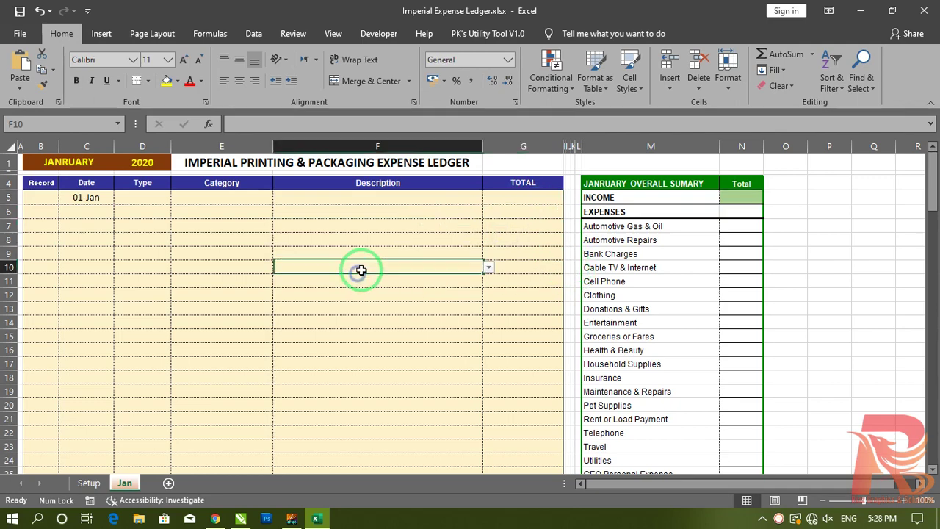
Step: Set the Record to Recipt and the Type to Cash for the 01-Jan entry in row 5
left_click(36, 198)
left_click(63, 198)
left_click(40, 210)
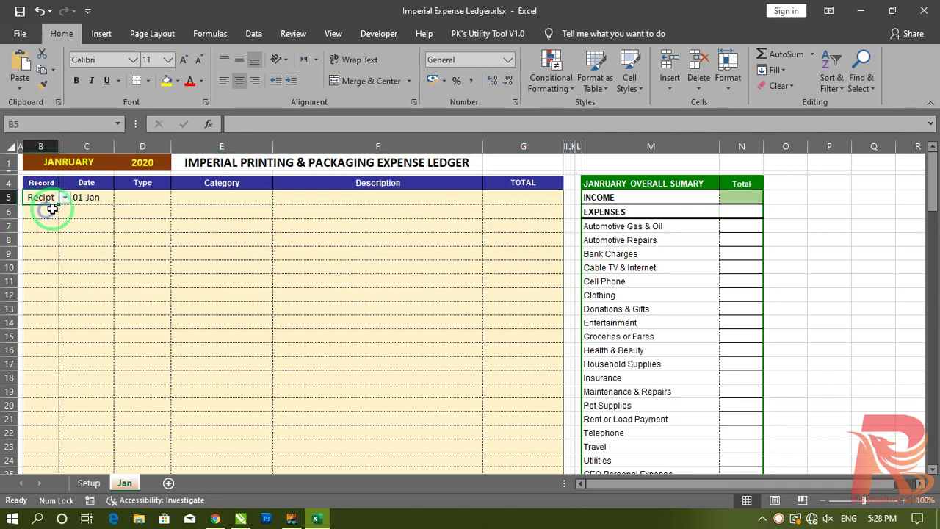
left_click(139, 196)
left_click(177, 197)
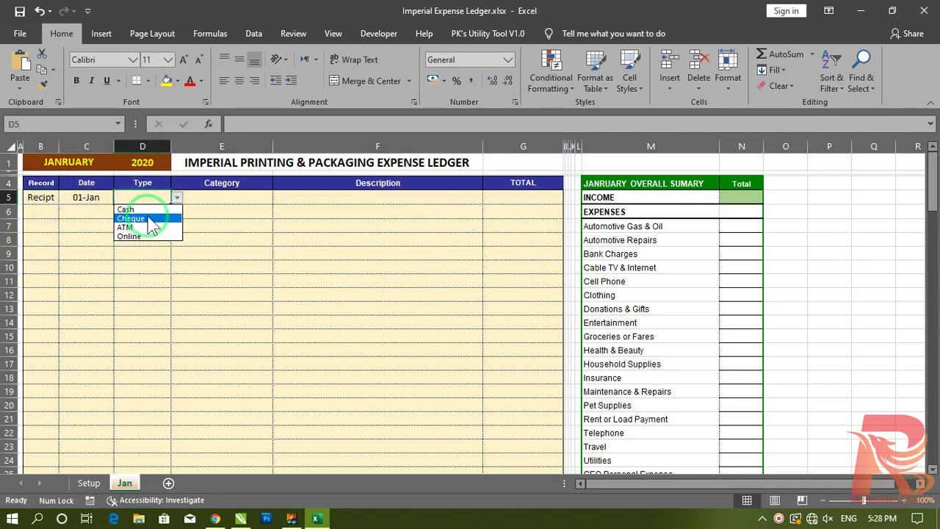
left_click(143, 210)
Step: Set the Category to INCOME and the Description to Income from Work in row 5
left_click(226, 197)
left_click(279, 199)
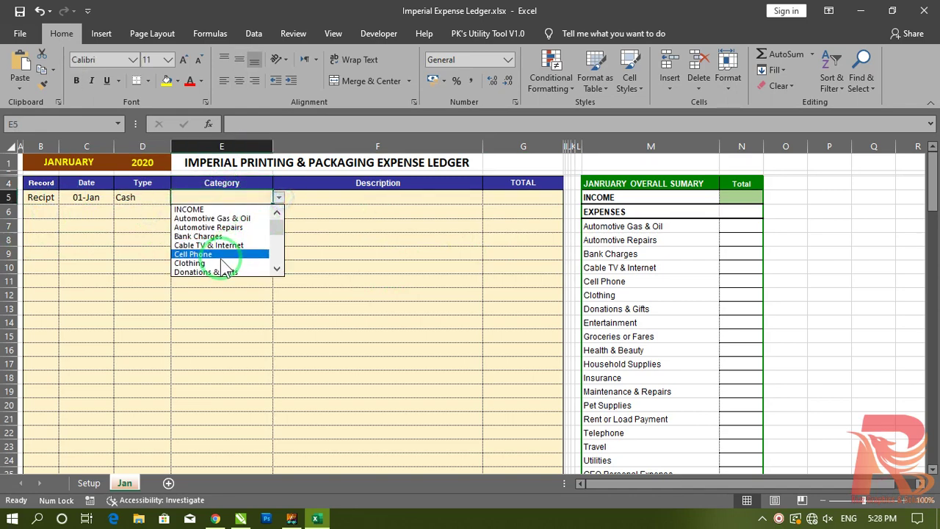
left_click(228, 210)
left_click(346, 199)
left_click(488, 199)
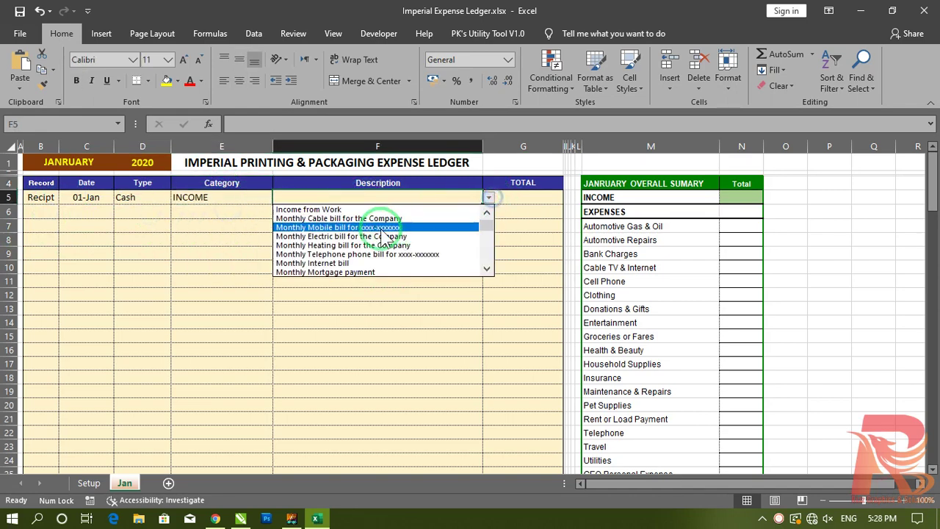
left_click(334, 209)
Step: Enter 75000 as the TOTAL amount of the income entry in cell G5
left_click(545, 203)
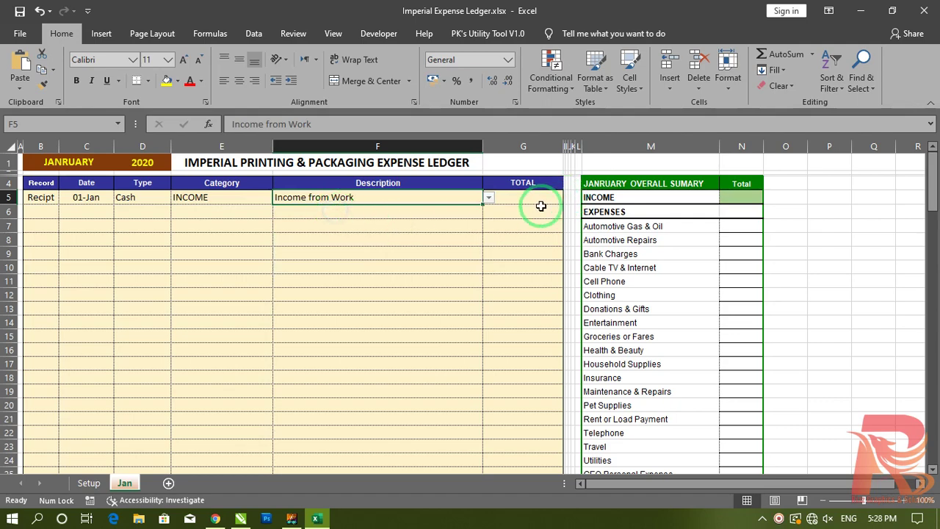
type("75,00")
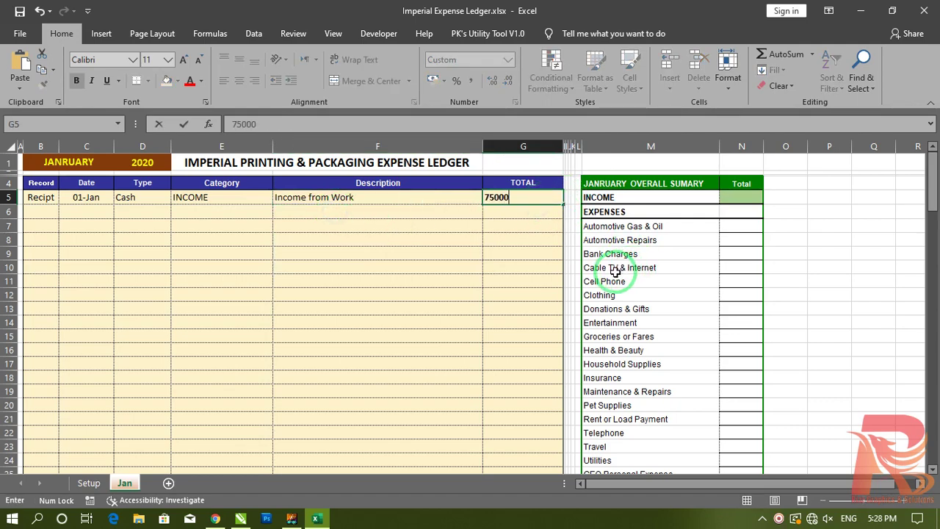
type("0")
key("Return")
left_click(404, 264)
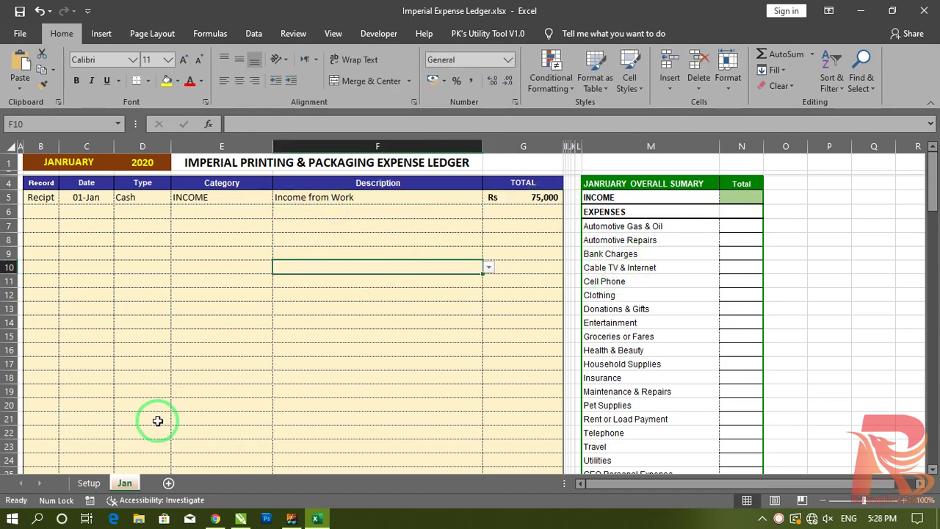
Step: Try to clear the cells from the TOTAL to the Record column near the ledger's lower end
scroll(196, 360, "down", 10)
scroll(196, 359, "up", 11)
scroll(287, 366, "down", 19)
scroll(288, 366, "down", 19)
left_click_drag(509, 229, 29, 243)
key("Delete")
left_click(300, 361)
scroll(314, 369, "up", 6)
scroll(315, 369, "up", 20)
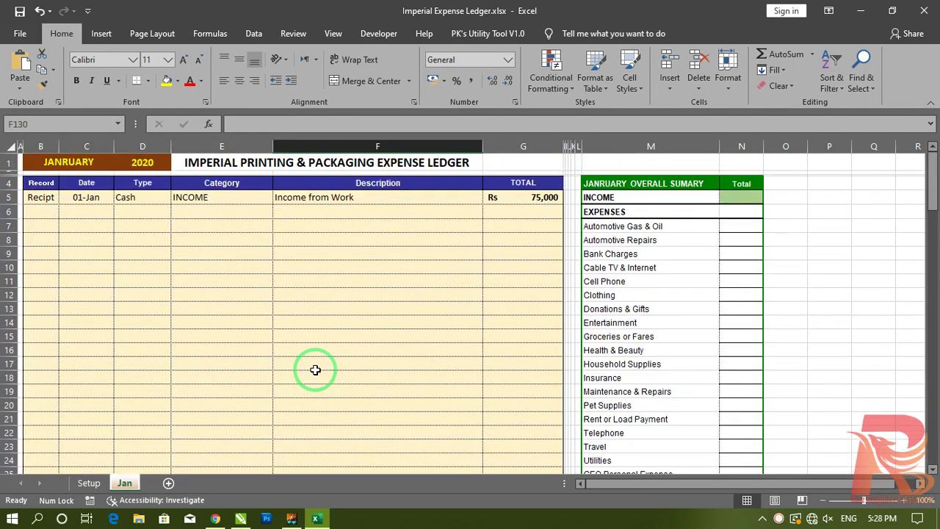
Step: Undo the clearing of the cells near the ledger's lower end and return to its first rows
key("ctrl+z")
scroll(342, 357, "down", 1)
scroll(346, 351, "up", 5)
left_click(196, 381)
scroll(298, 404, "up", 20)
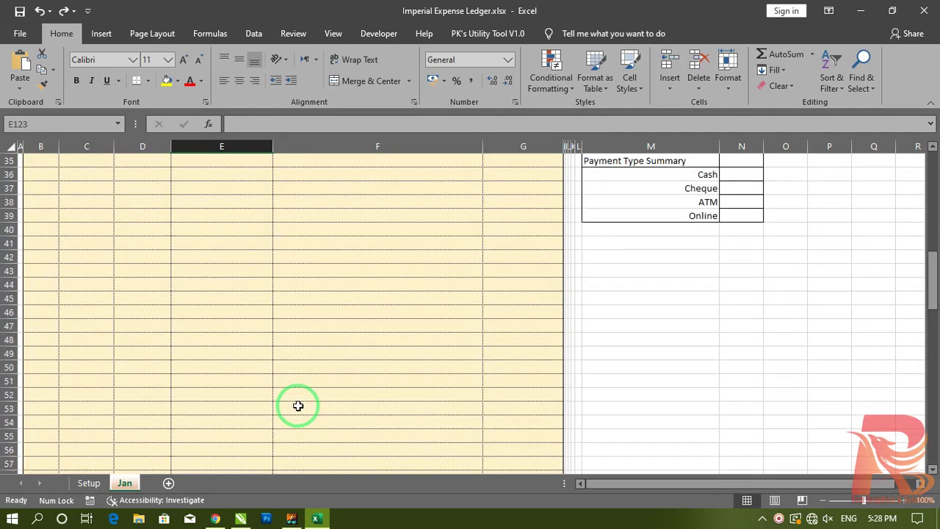
scroll(299, 404, "up", 2)
left_click(821, 225)
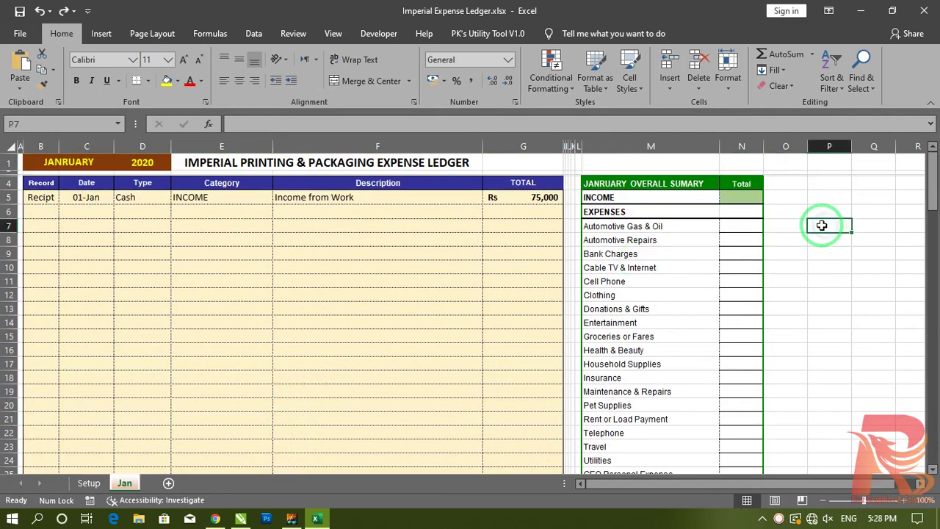
Step: Inspect the summary heading's formula in M4 and change the month in cell B1 to FEBRUARY
left_click(643, 190)
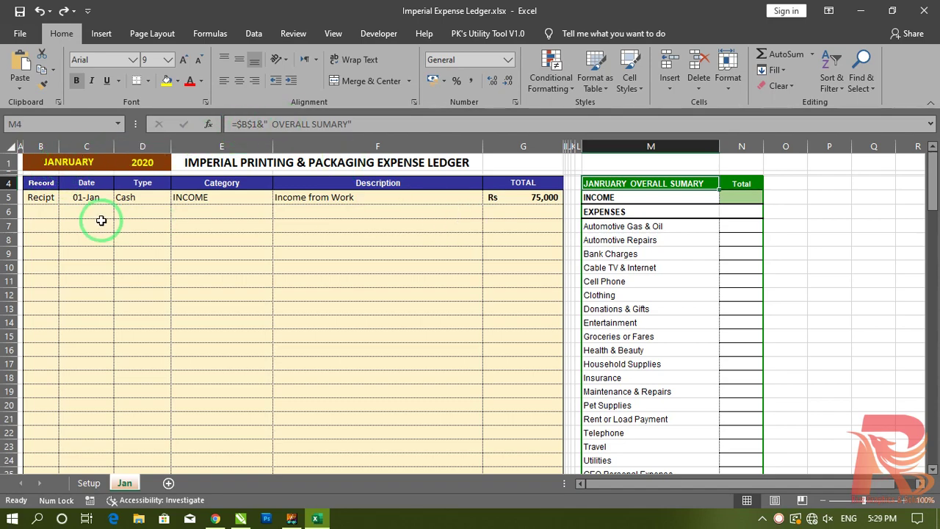
left_click(56, 162)
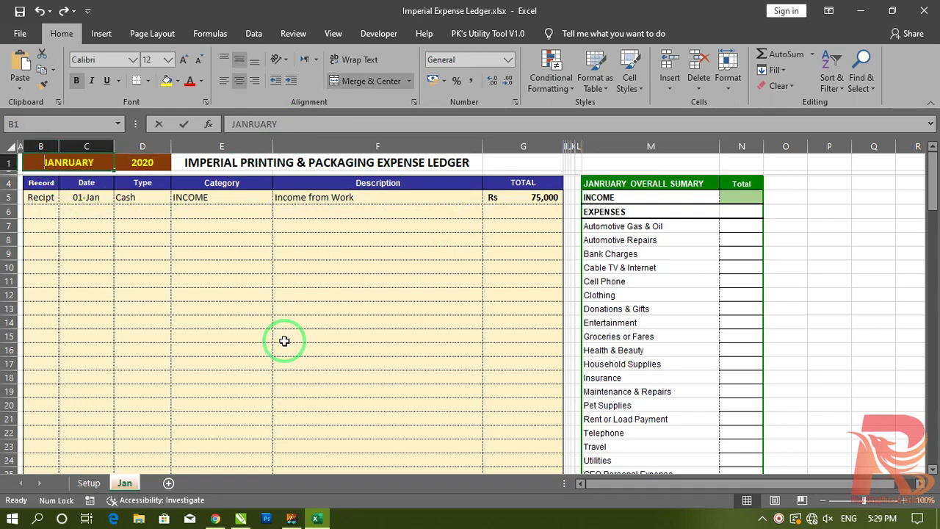
type("F")
key("Caps_Lock")
type("EBR")
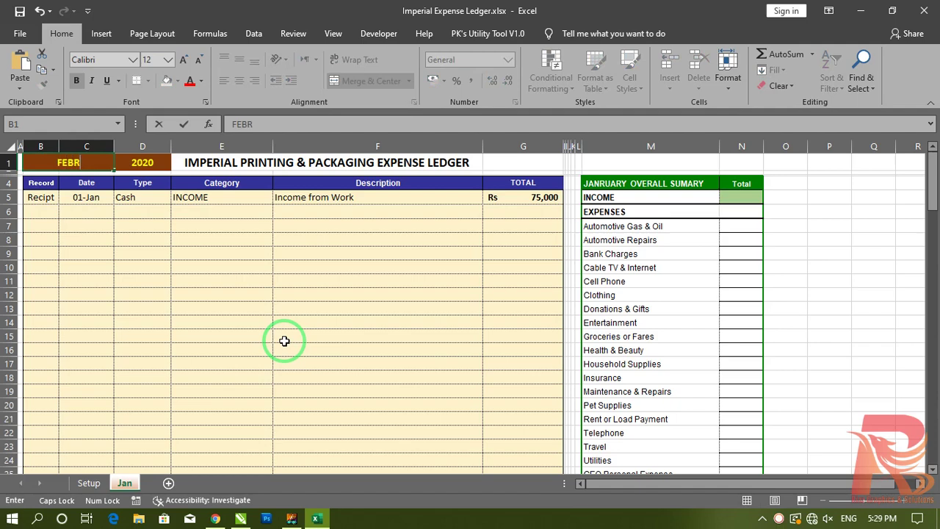
type("UARY")
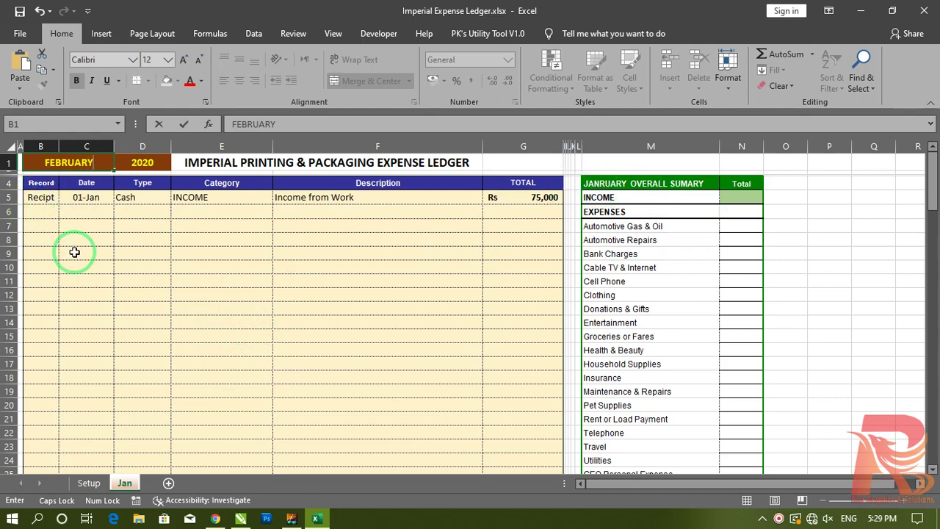
key("Return")
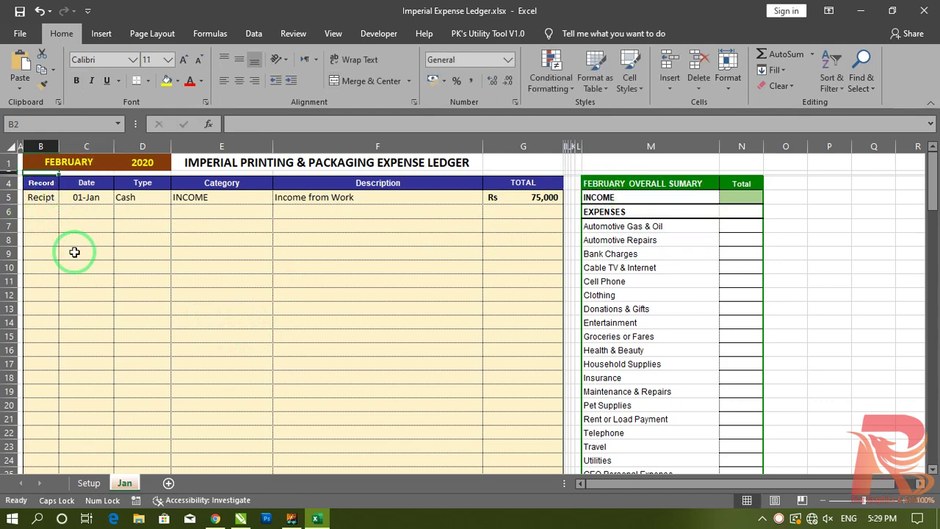
Step: Undo the month change in cell B1
left_click(80, 161)
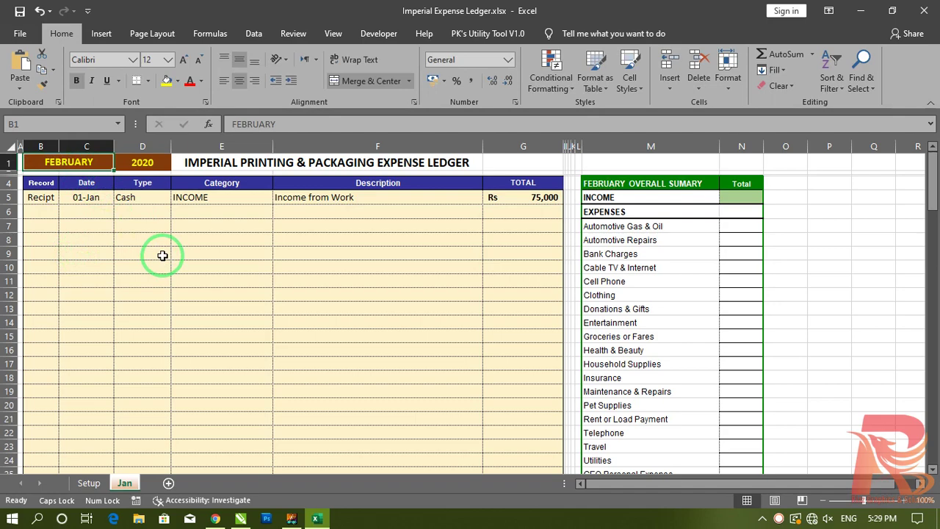
key("ctrl+z")
left_click(130, 275)
Step: Replace the summary heading in M4 with the formula =$B$1&"OVERALL SUMARY"
left_click(616, 199)
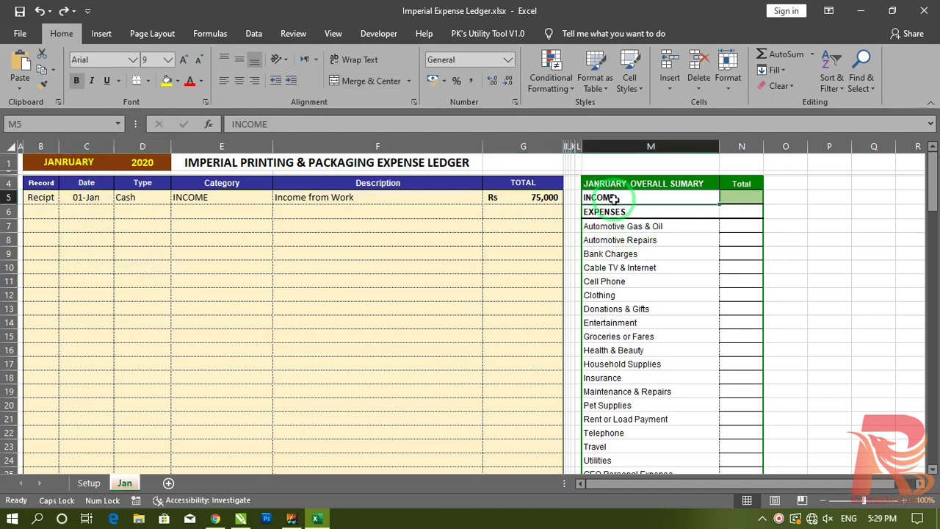
left_click(611, 183)
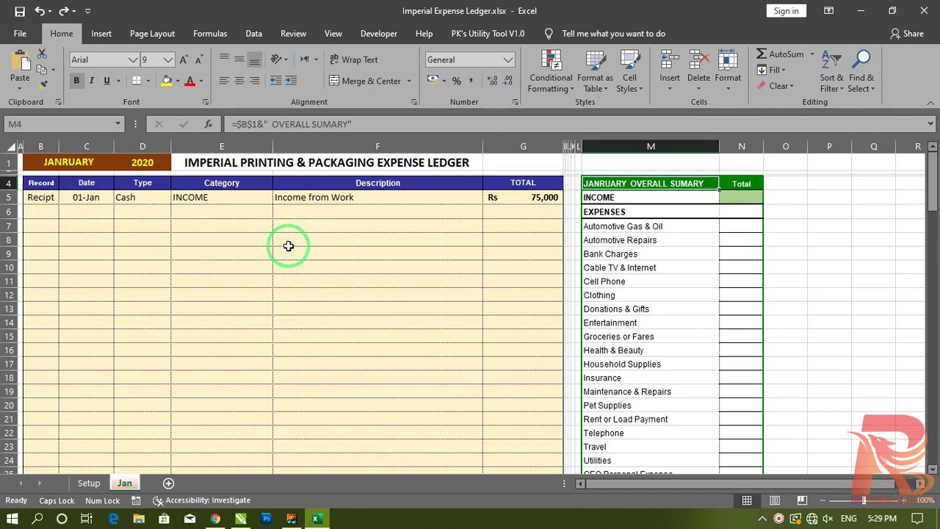
type("=")
left_click(26, 160)
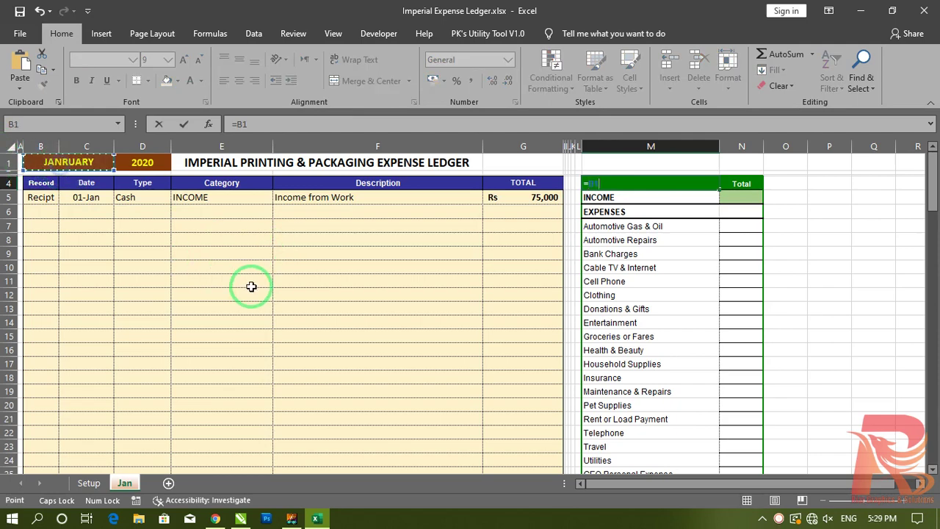
key("F4")
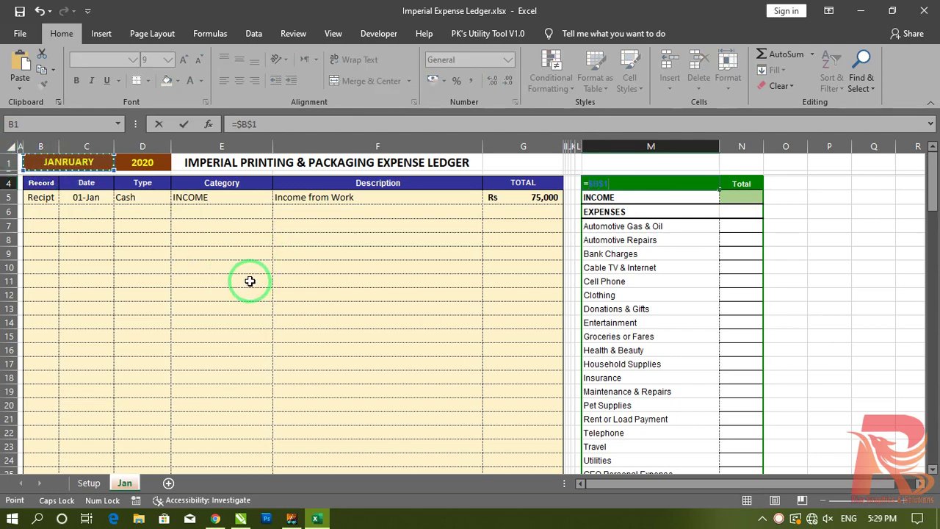
type("&\"OVERALL SUMARY")
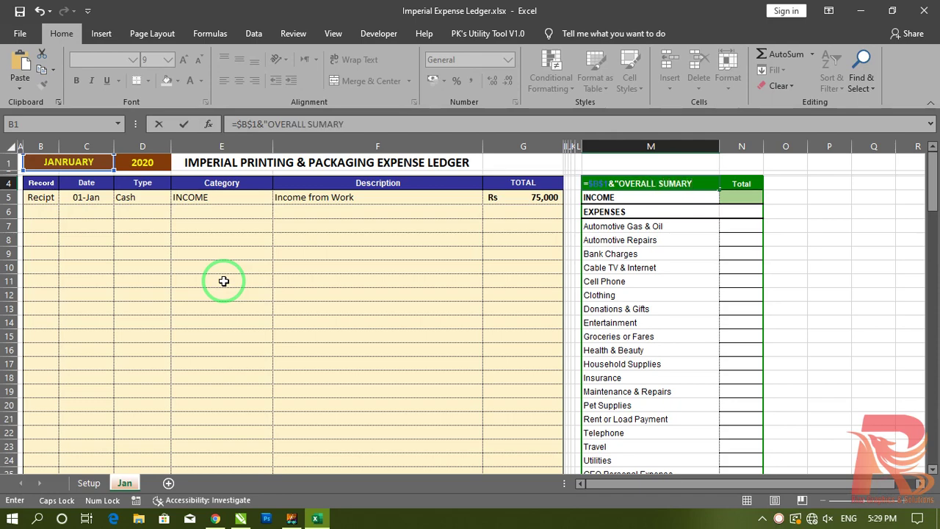
key("Return")
Step: Add a space before OVERALL in the heading formula of M4 so it reads =$B$1&" OVERALL SUMARY"
key("Up")
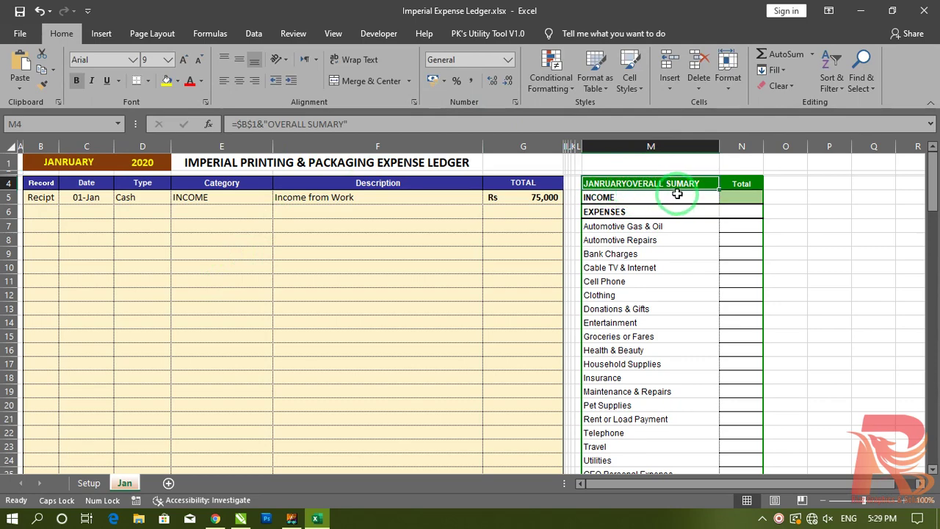
left_click(268, 123)
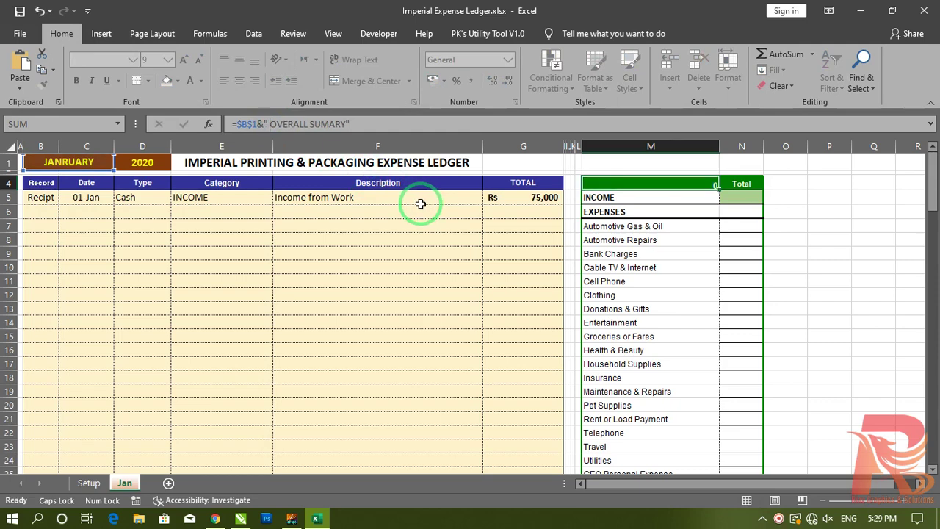
key("ctrl+Return")
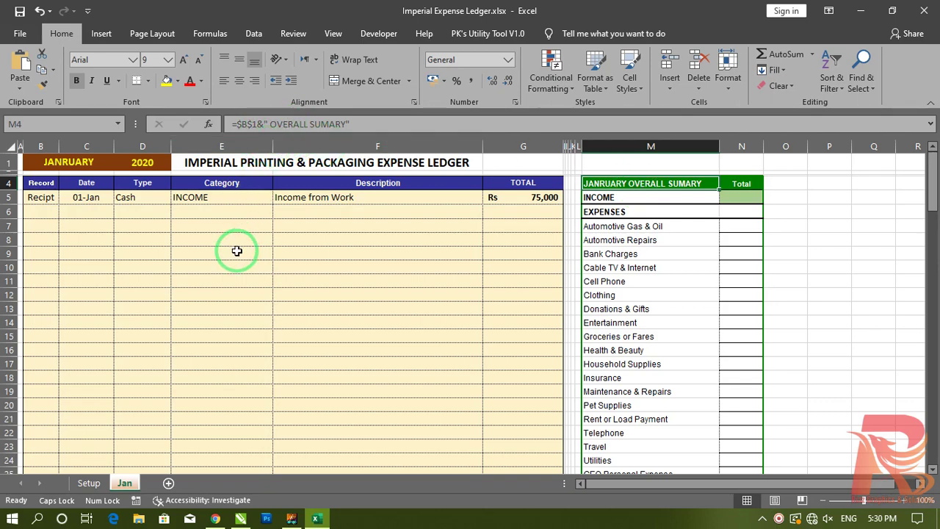
Step: Increase the font size of the summary's Total header in N4 to 9 and middle-align it vertically
left_click(743, 187)
left_click(184, 60)
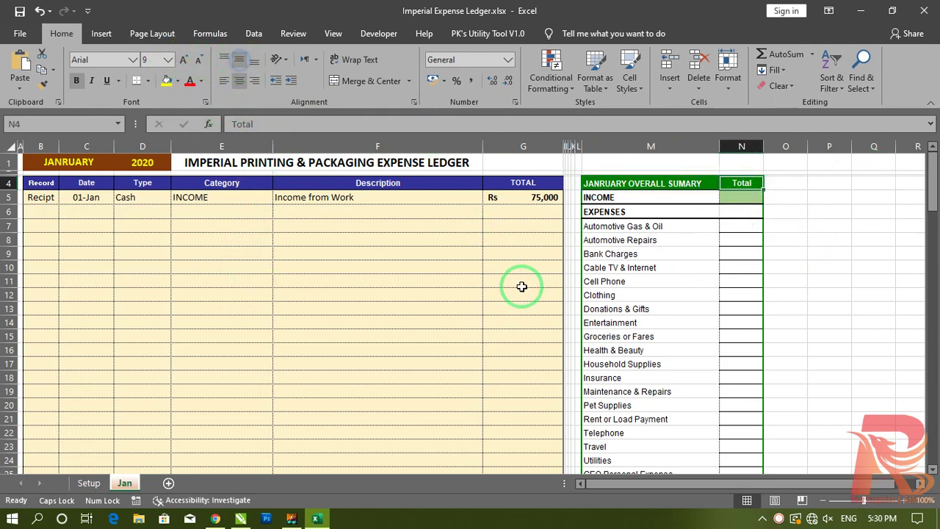
left_click(376, 308)
Step: Examine the summary's INCOME and expense rows against the Category entry and its dropdown options in the ledger
left_click(622, 198)
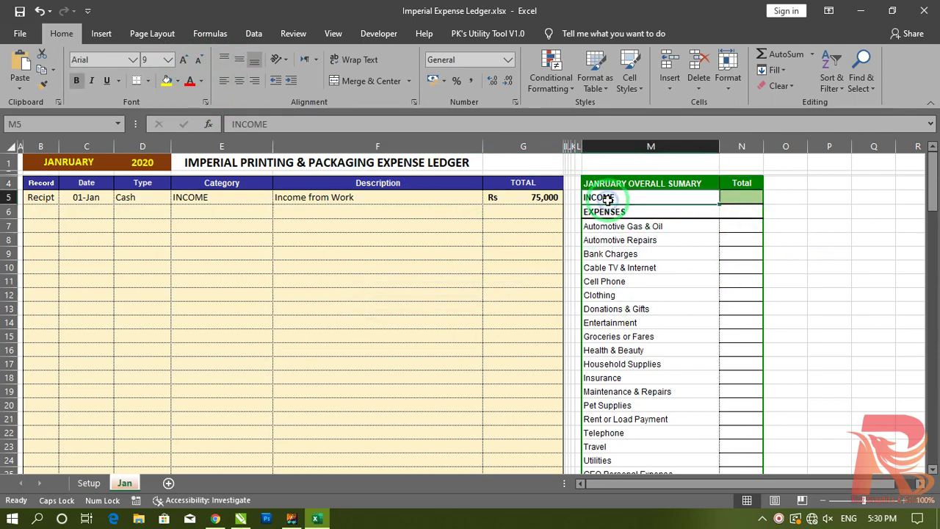
left_click(749, 197)
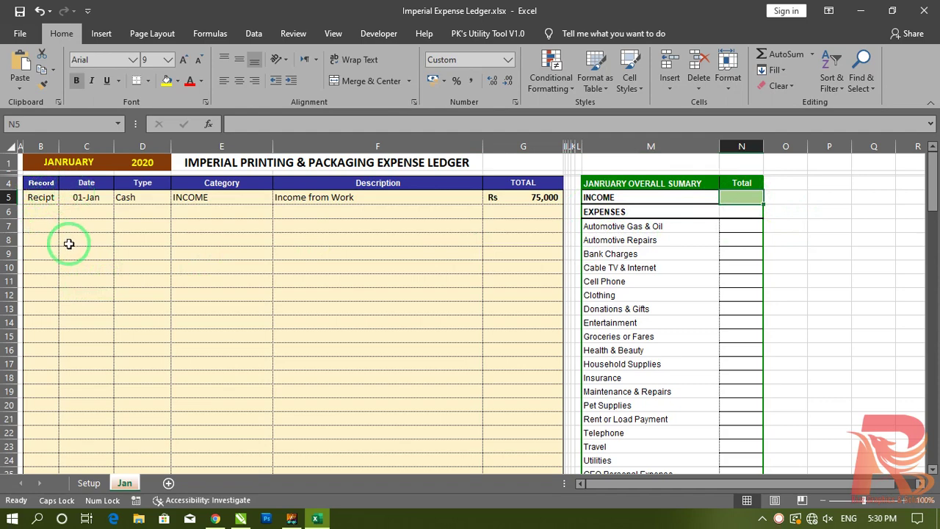
left_click(147, 197)
left_click(221, 197)
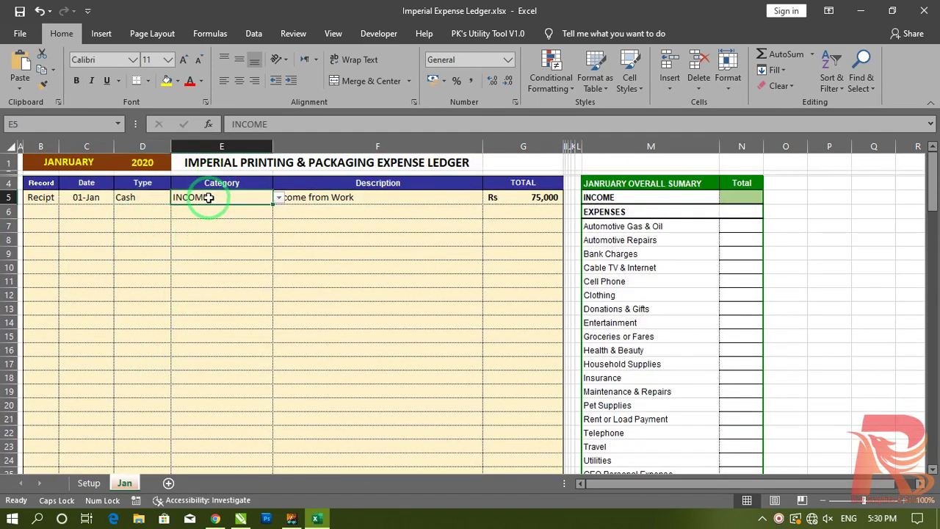
left_click(734, 198)
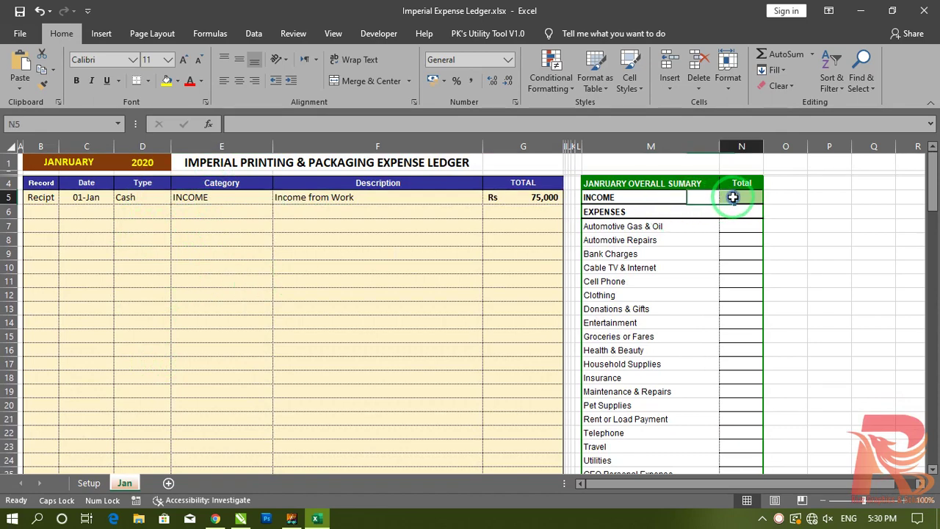
left_click(233, 197)
left_click(279, 197)
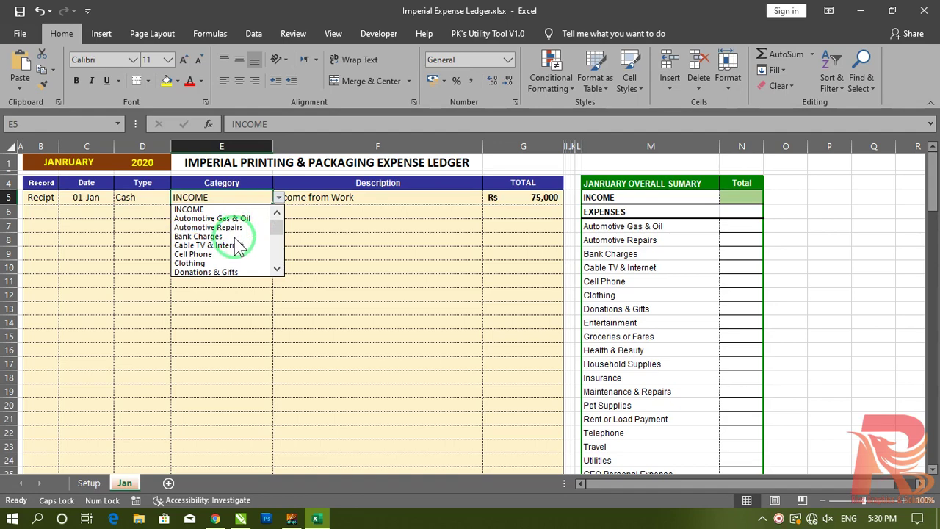
left_click(738, 224)
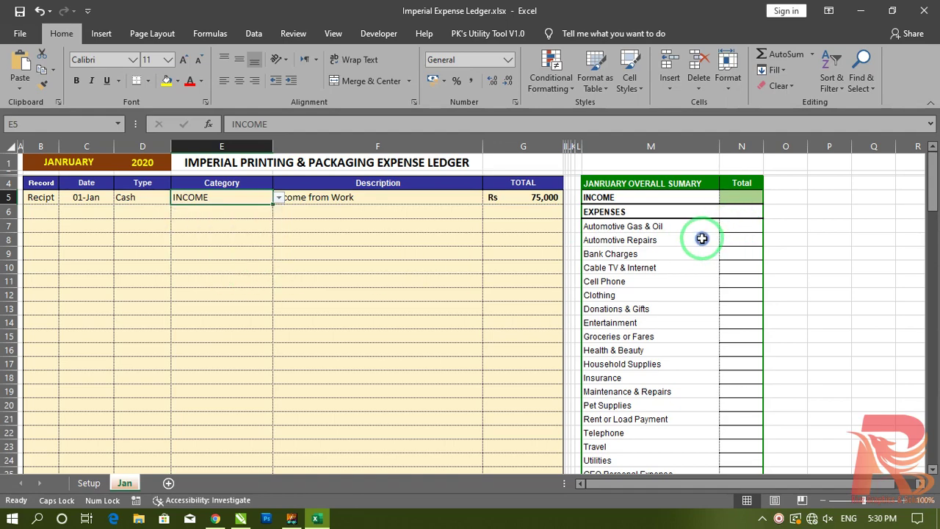
left_click(735, 224)
scroll(736, 359, "down", 3)
scroll(736, 367, "up", 3)
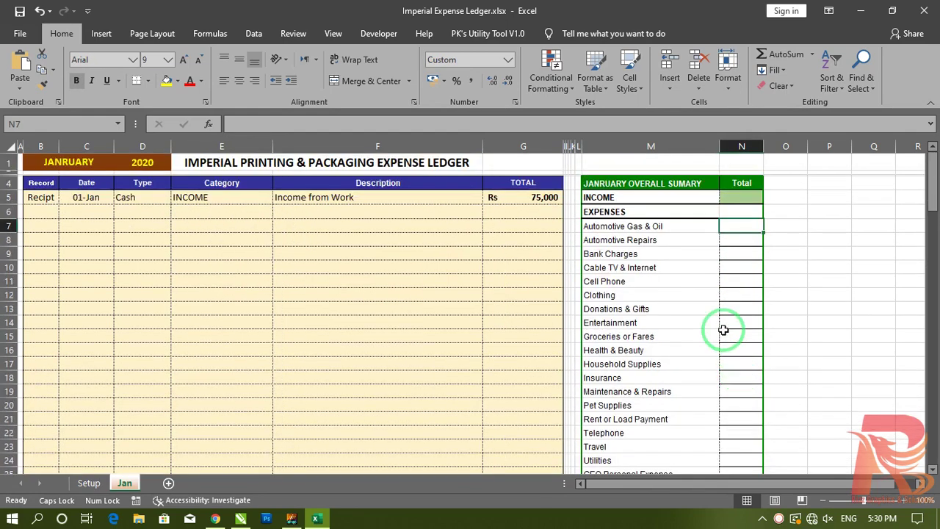
left_click(735, 198)
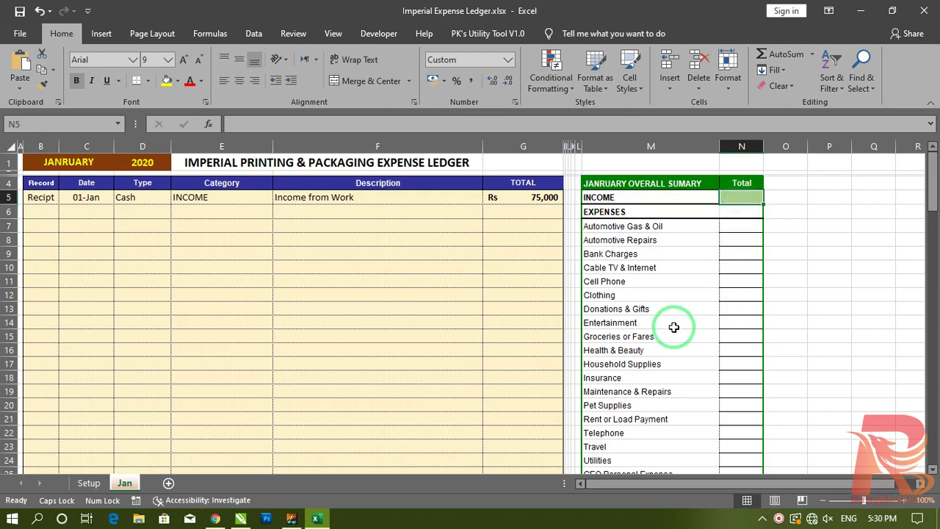
Step: Turn on the function ScreenTips display option in the advanced Excel settings
type("=SUMIF(")
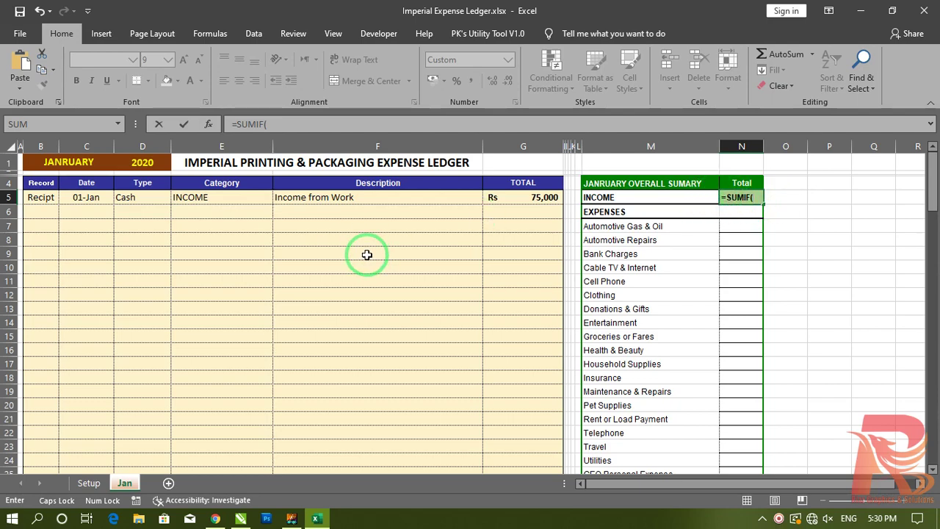
key("Escape")
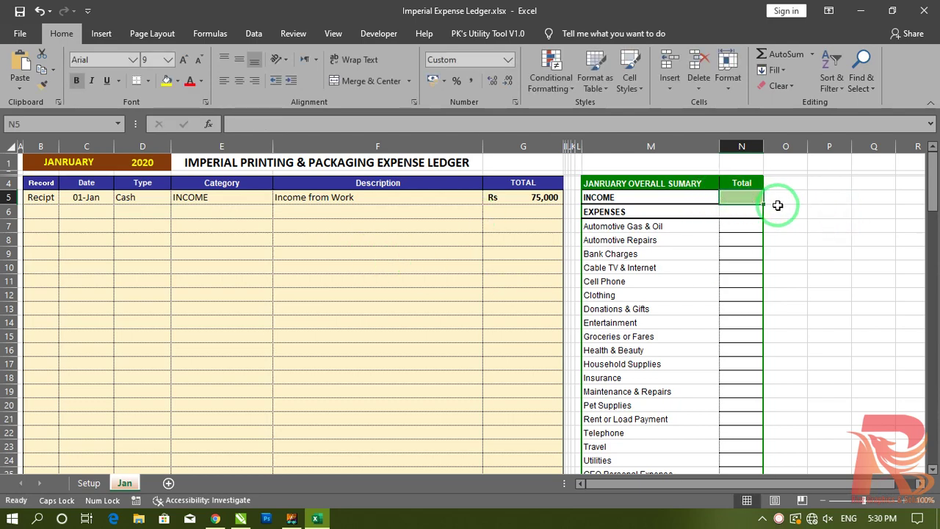
left_click(20, 33)
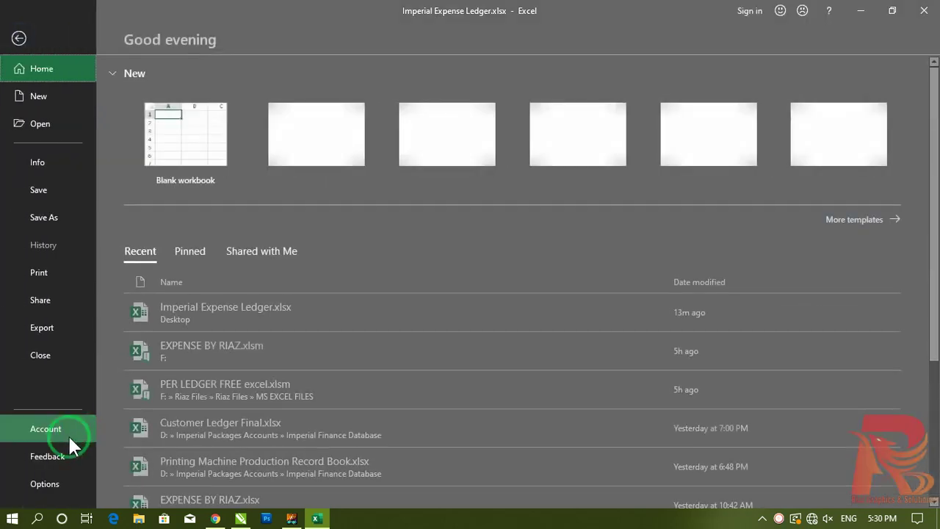
left_click(67, 481)
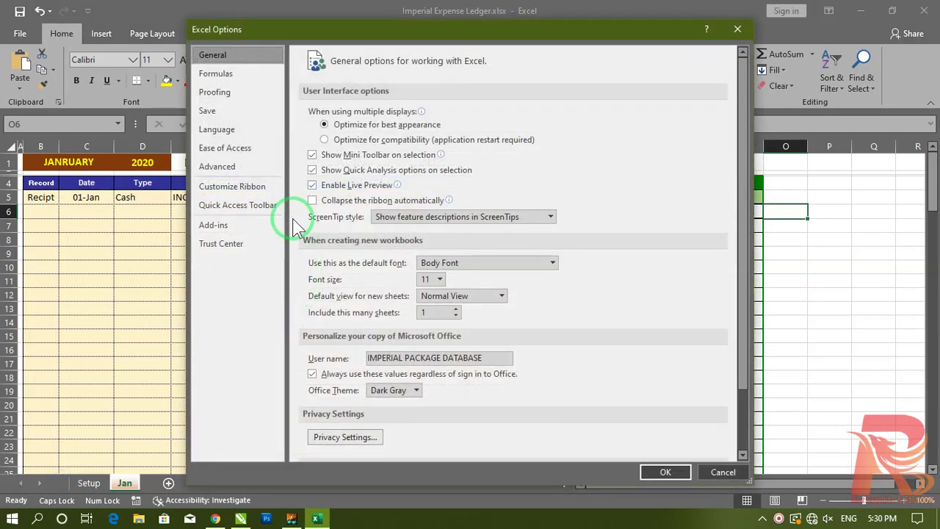
left_click(220, 166)
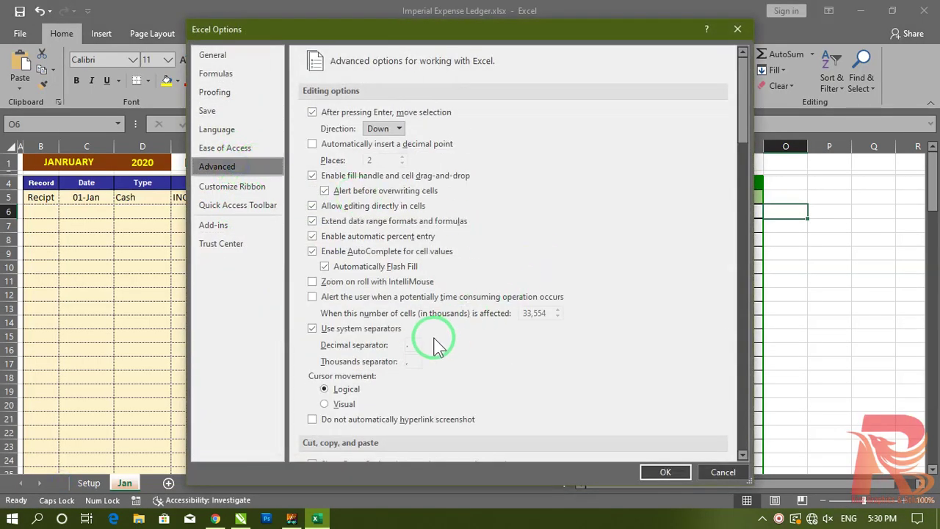
scroll(433, 342, "down", 5)
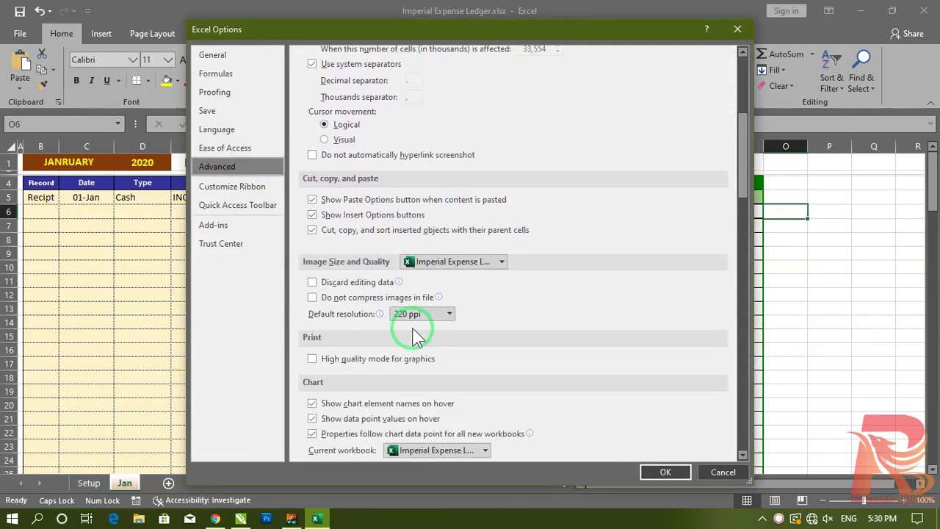
scroll(417, 336, "down", 1)
scroll(415, 334, "down", 4)
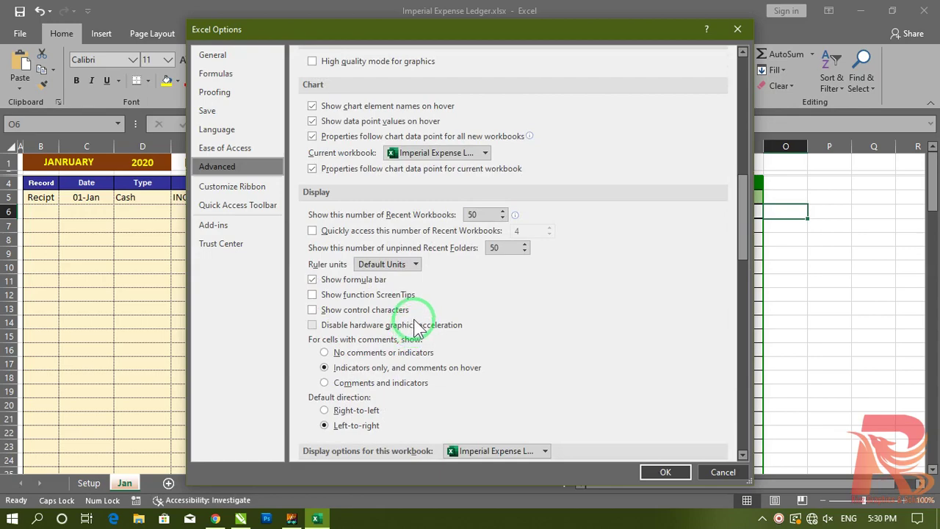
left_click(312, 294)
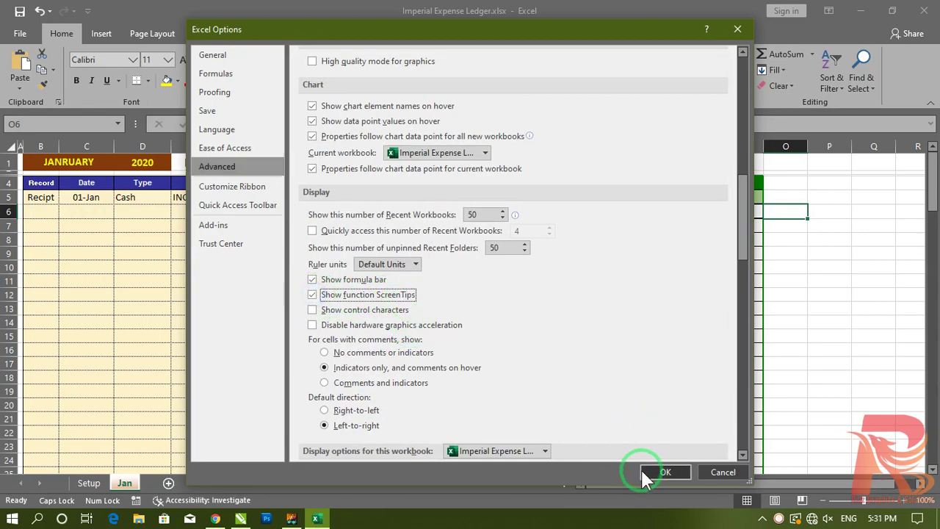
left_click(664, 471)
left_click(815, 272)
left_click(737, 198)
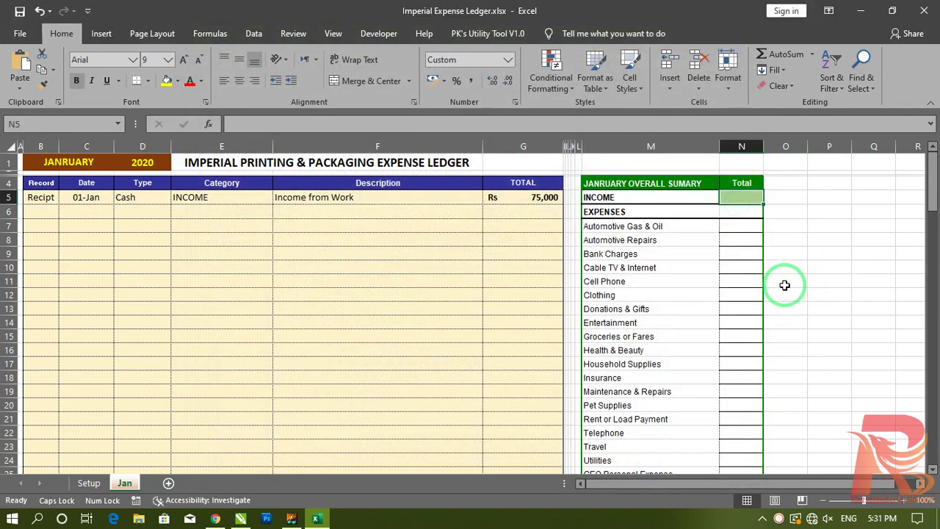
type("=SUMIF(")
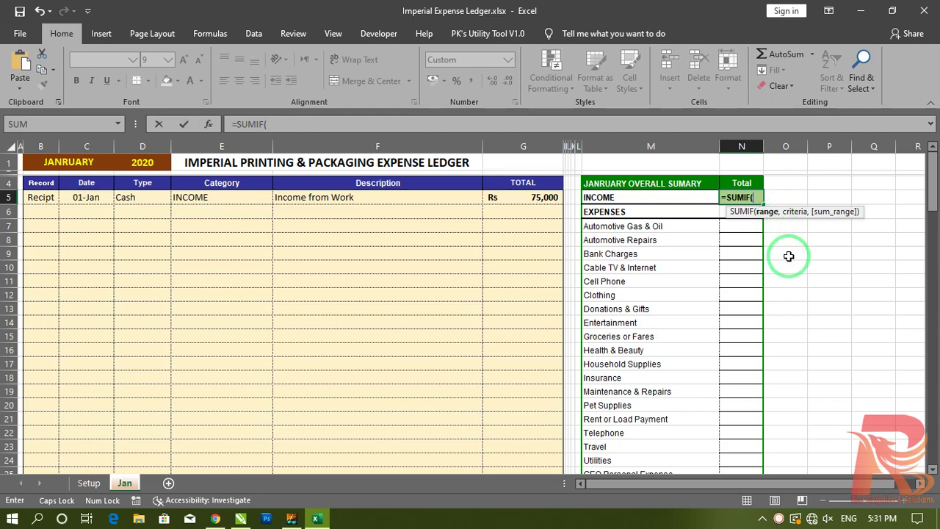
left_click(210, 200)
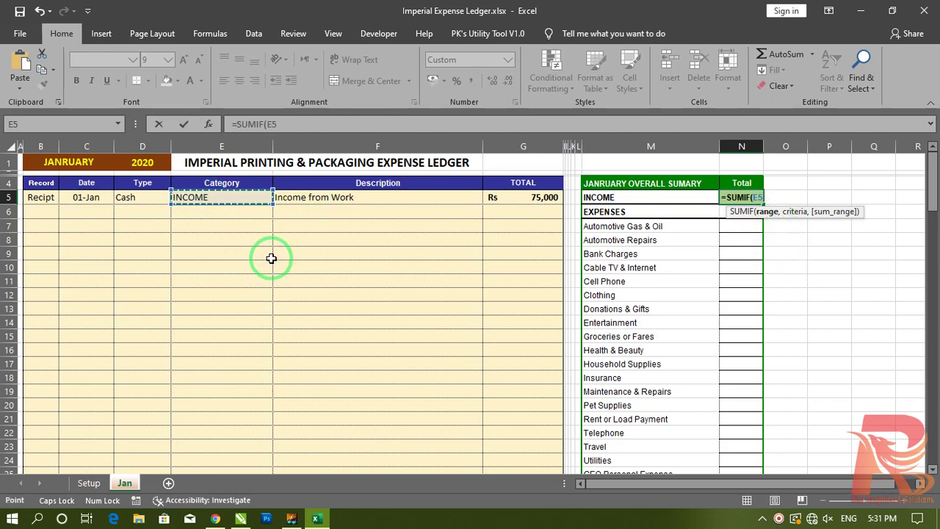
key("ctrl+shift+Down")
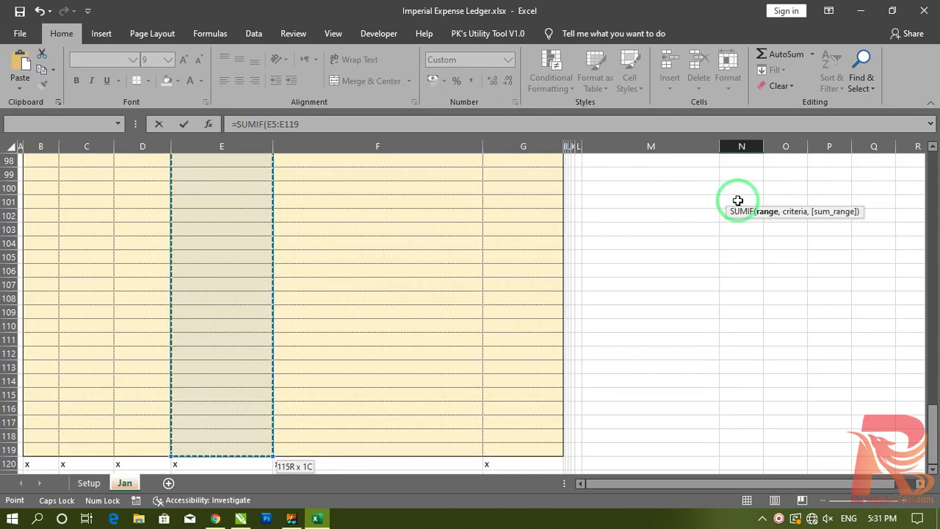
scroll(726, 222, "up", 20)
scroll(728, 224, "up", 8)
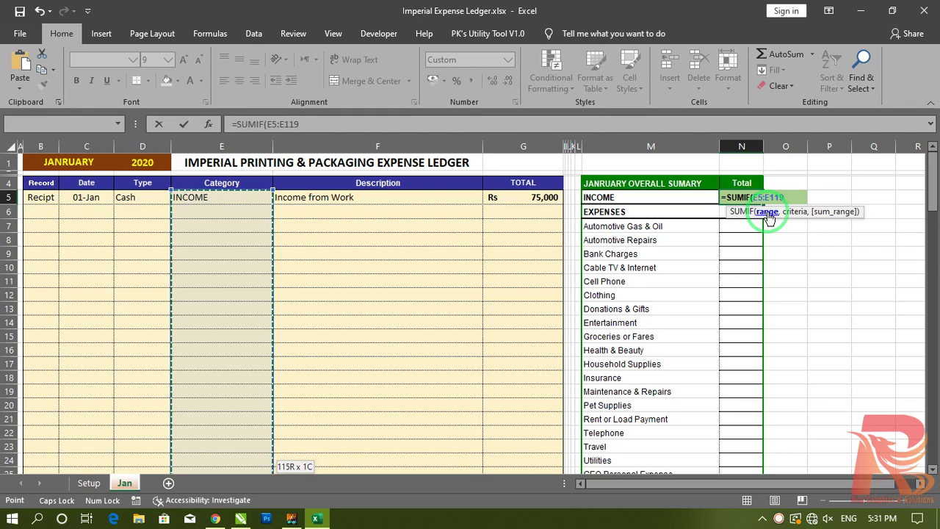
key("Escape")
Step: Name the ledger's Category cells, from E5 down to the last ledger row, Categorylist
left_click(207, 196)
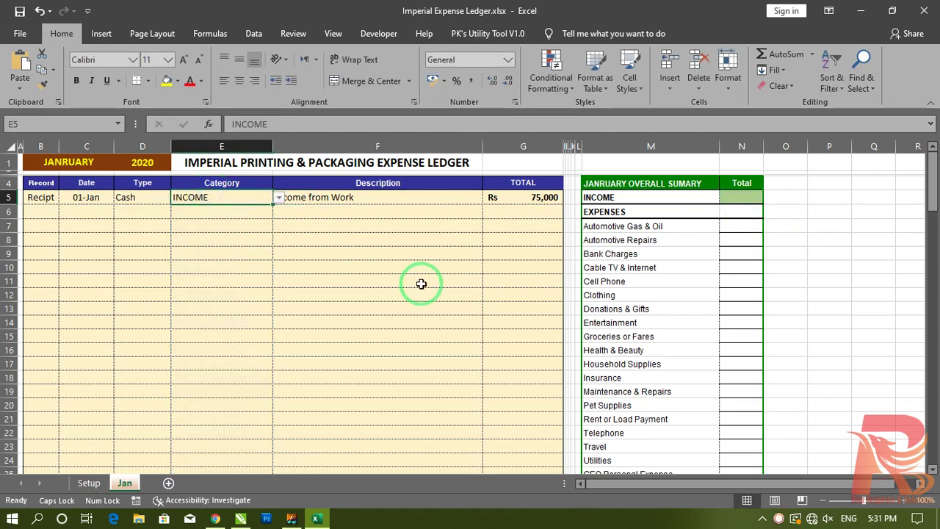
key("ctrl+space")
scroll(421, 283, "down", 20)
scroll(202, 228, "up", 20)
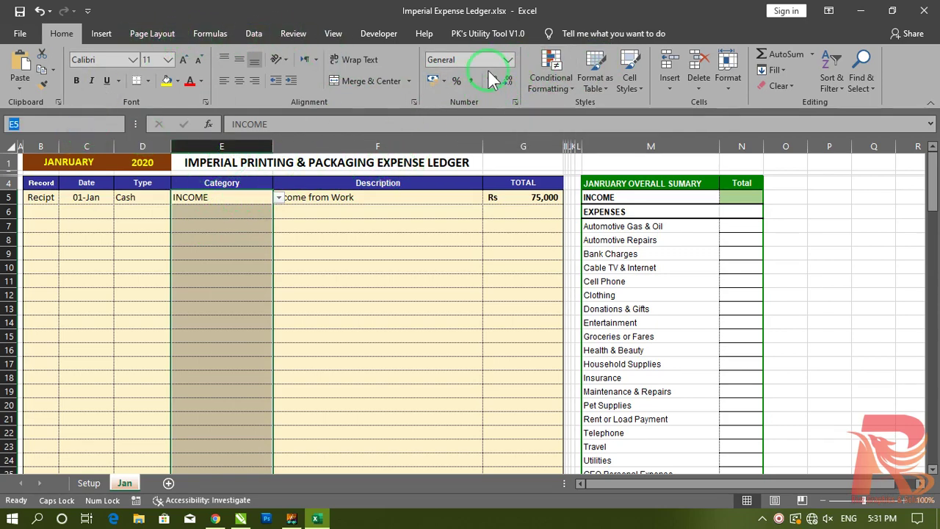
left_click(210, 33)
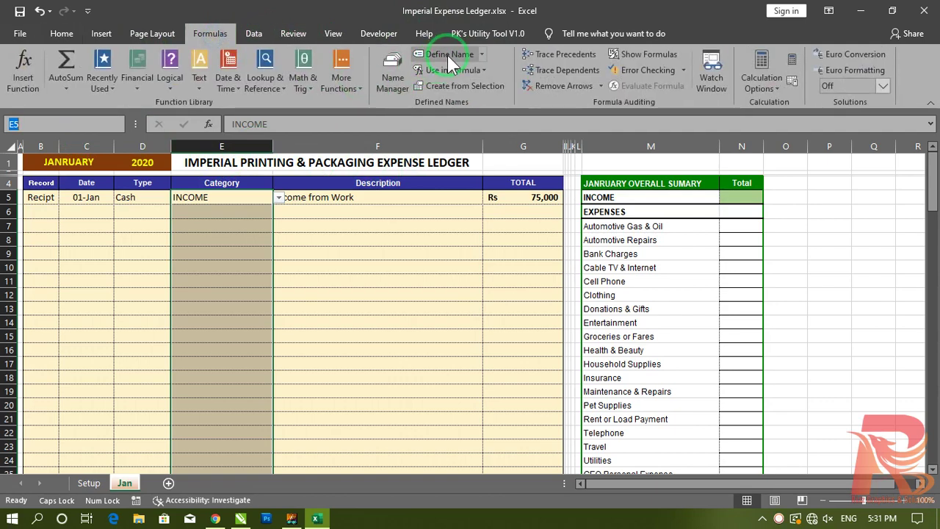
left_click(392, 74)
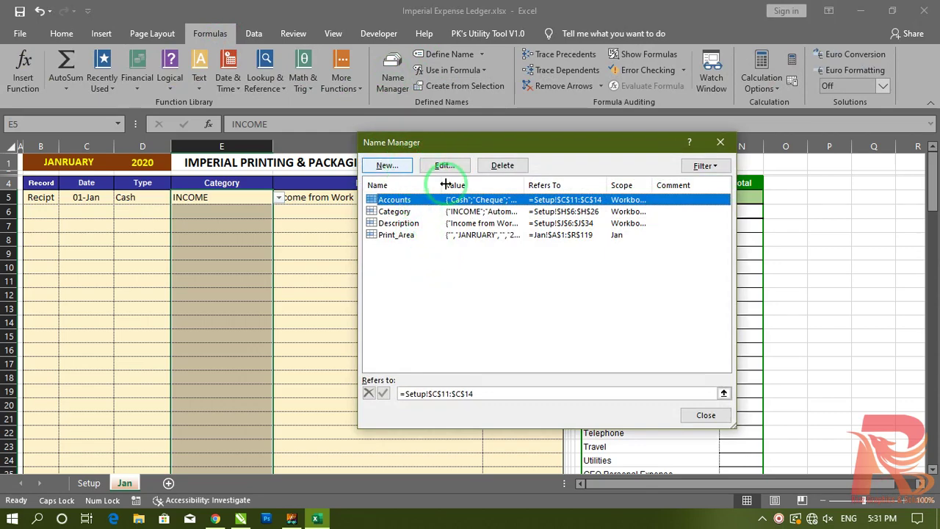
left_click(706, 415)
left_click(50, 123)
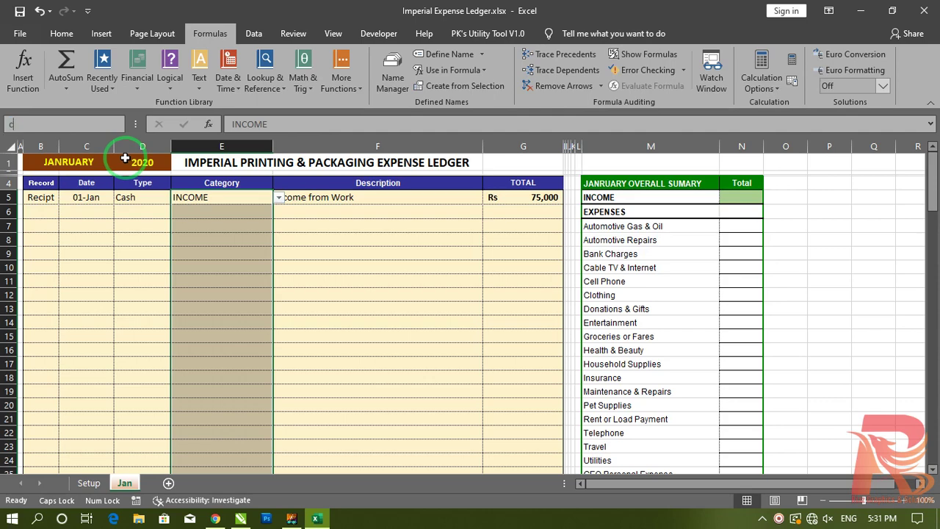
key("Caps_Lock")
type("Categorylist")
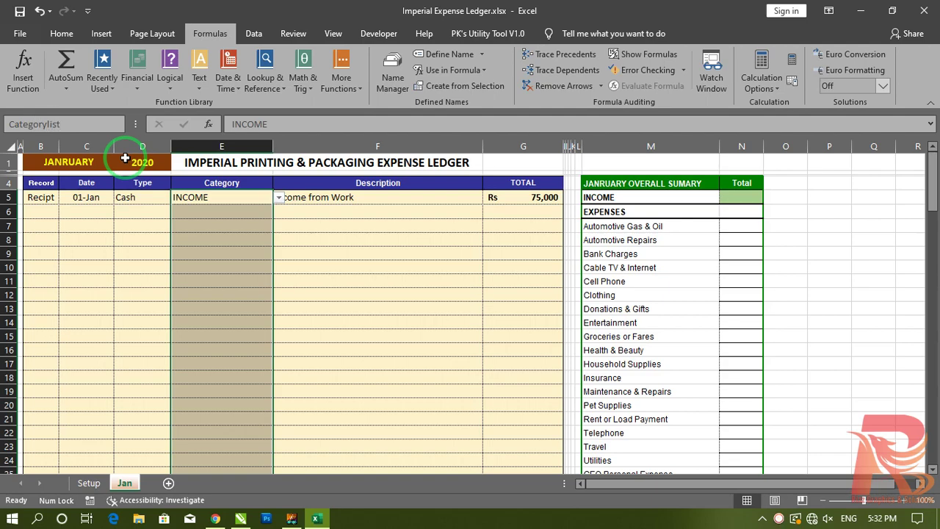
key("Return")
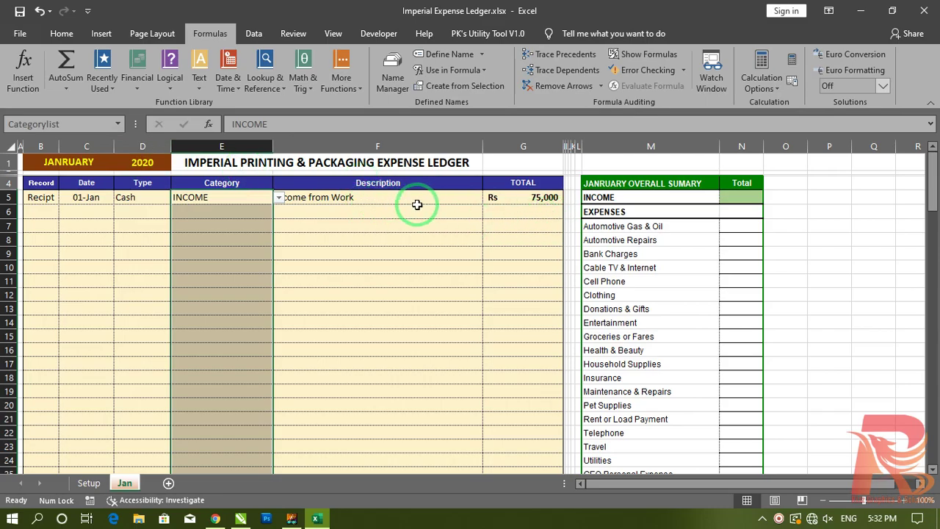
Step: Name the ledger's TOTAL column cells G5:G119 AmountList
left_click_drag(529, 198, 514, 496)
left_click_drag(516, 474, 537, 434)
left_click(46, 124)
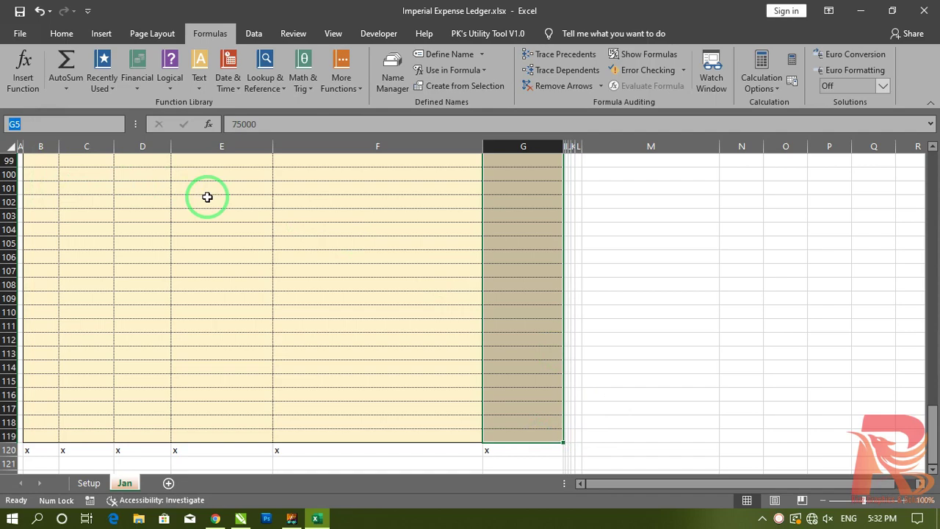
type("AmountList")
key("Return")
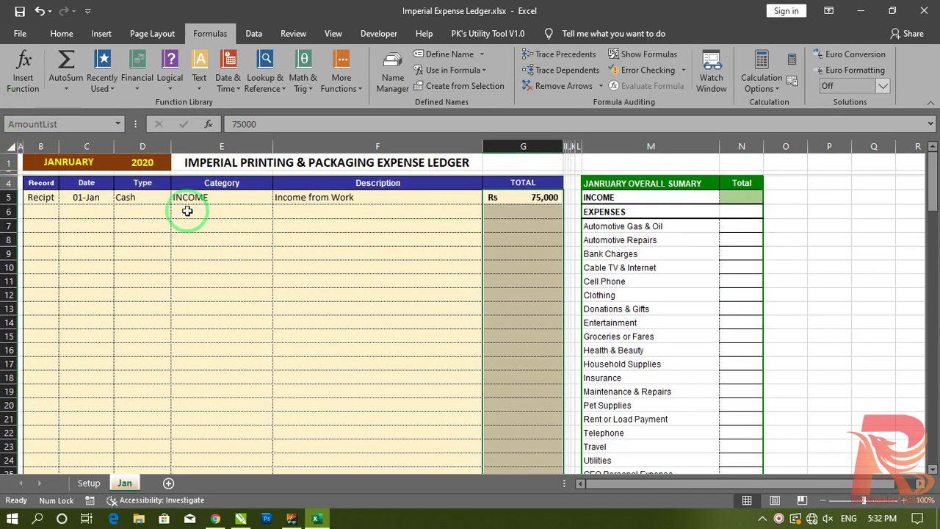
Step: Begin a SUMIF formula in the INCOME total cell N5 with the named range Categorylist as its range
left_click(751, 195)
type("=su")
key("BackSpace")
key("BackSpace")
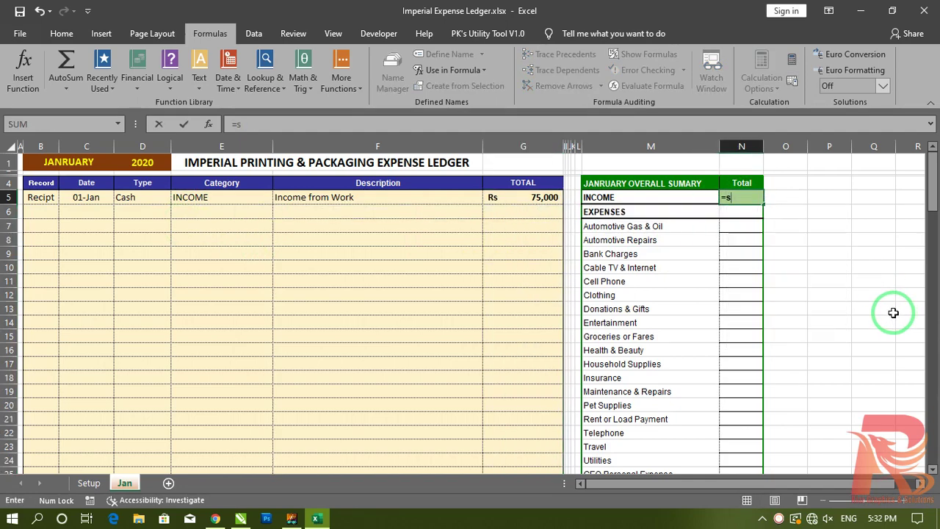
key("Caps_Lock")
type("SUMIF(")
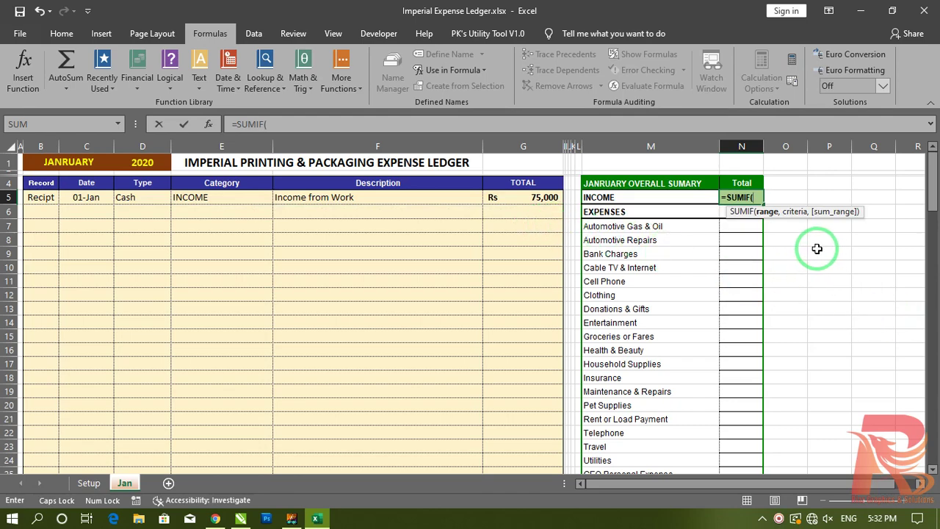
type("c")
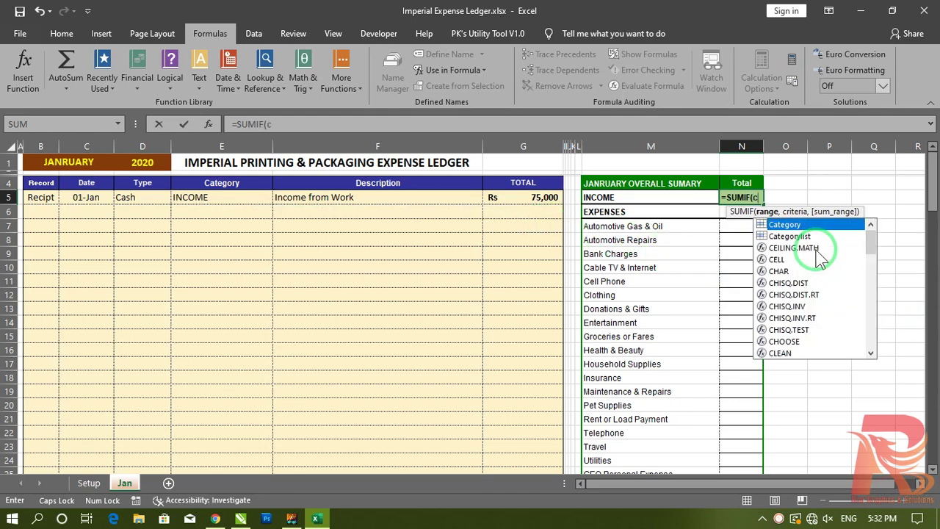
type("ATOR")
key("BackSpace")
key("BackSpace")
key("BackSpace")
key("BackSpace")
key("BackSpace")
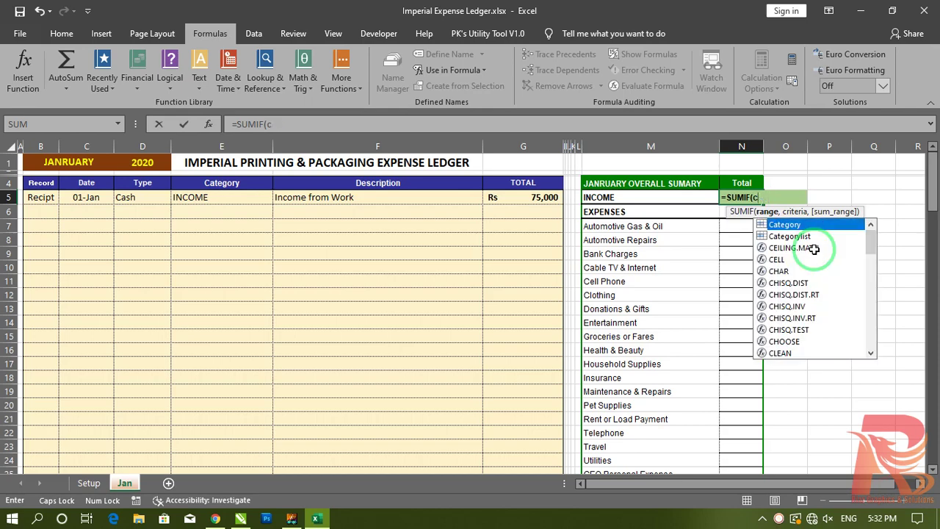
type("ca")
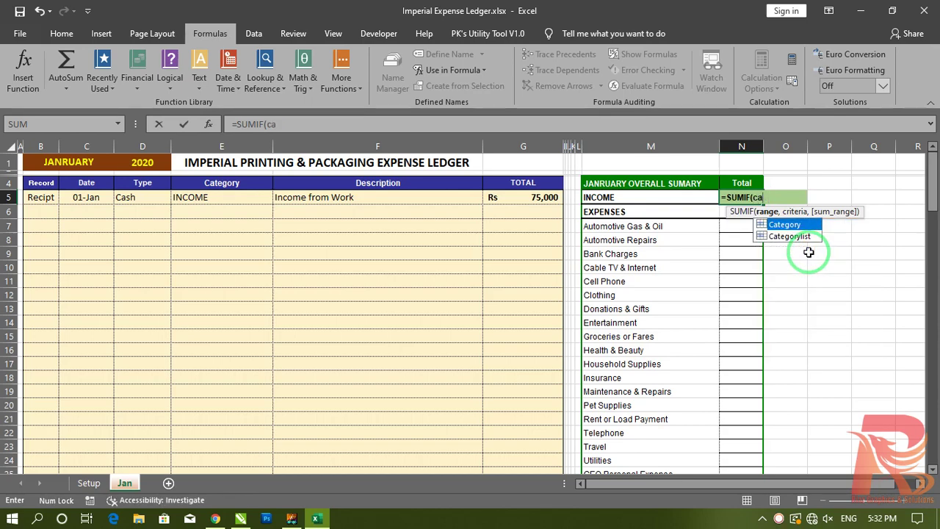
double_click(813, 236)
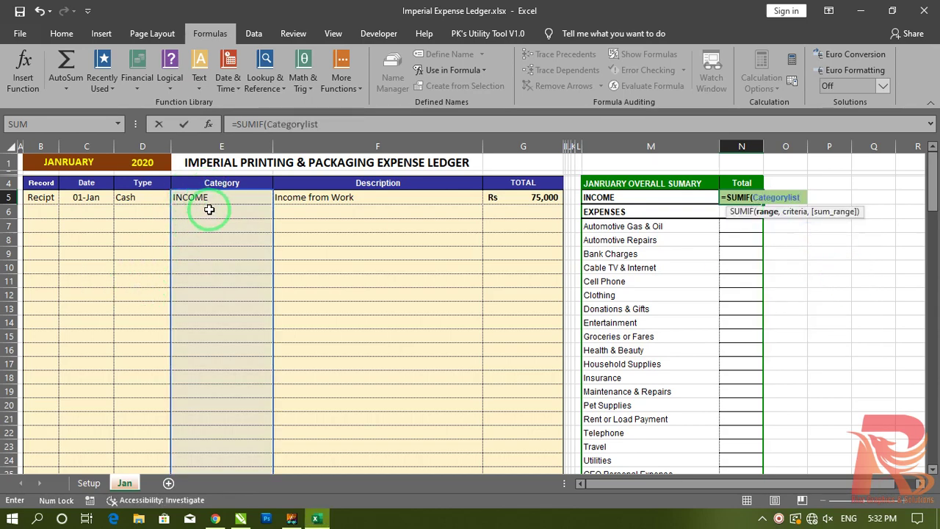
Step: Complete the INCOME total formula in N5 as =SUMIF(Categorylist,M5,AmountList)
type(",")
left_click(611, 198)
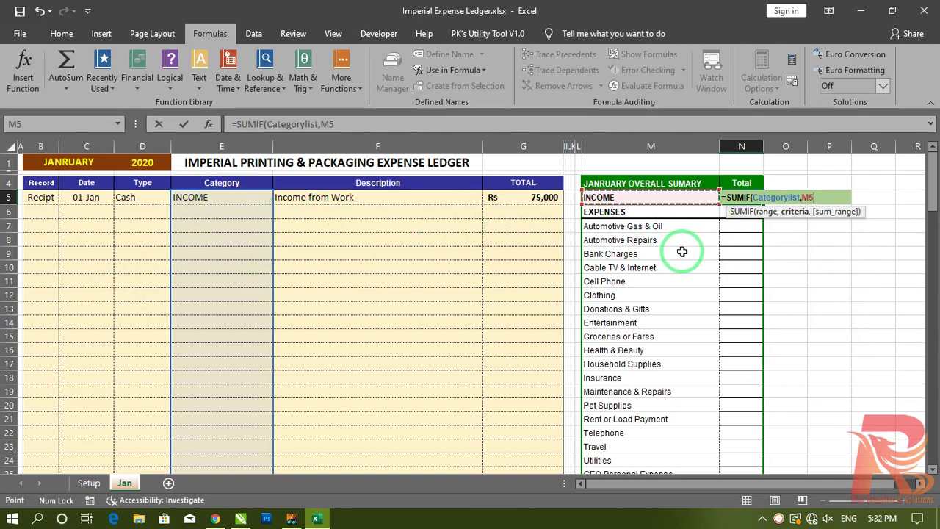
type(",")
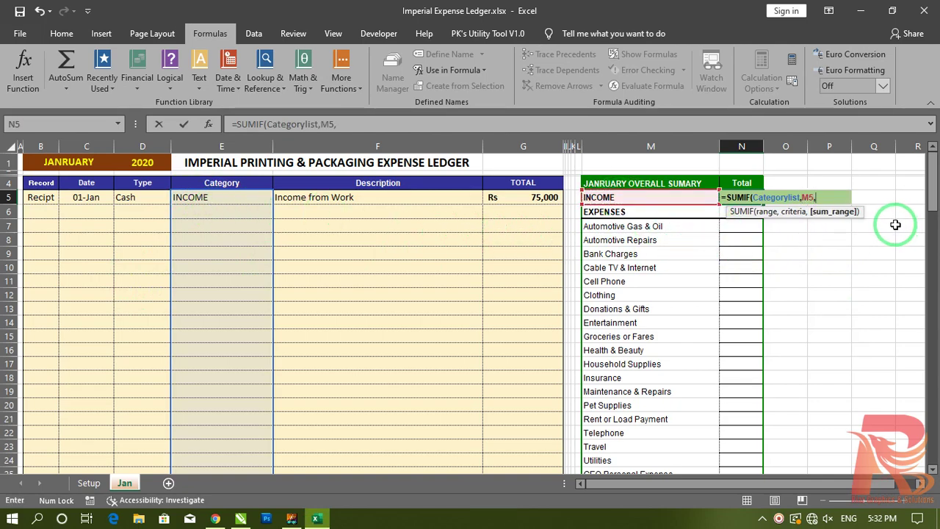
type("a")
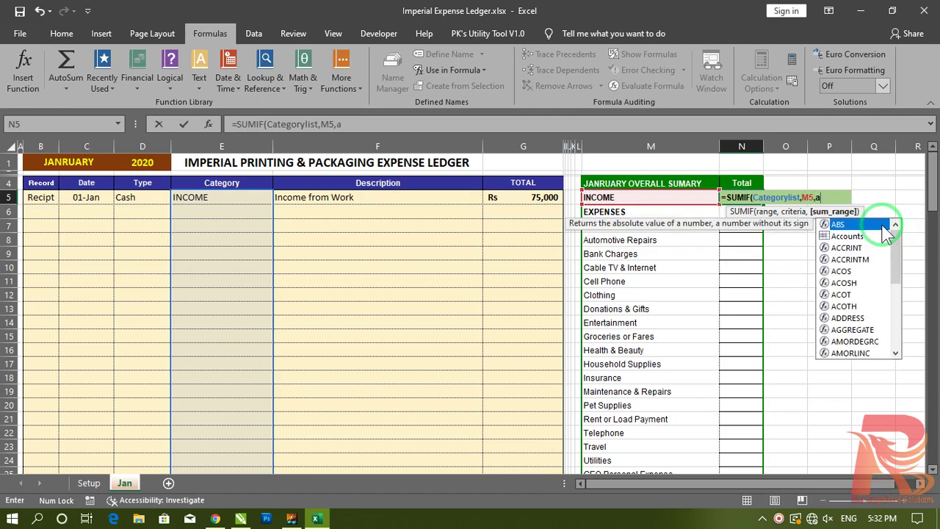
type("mou")
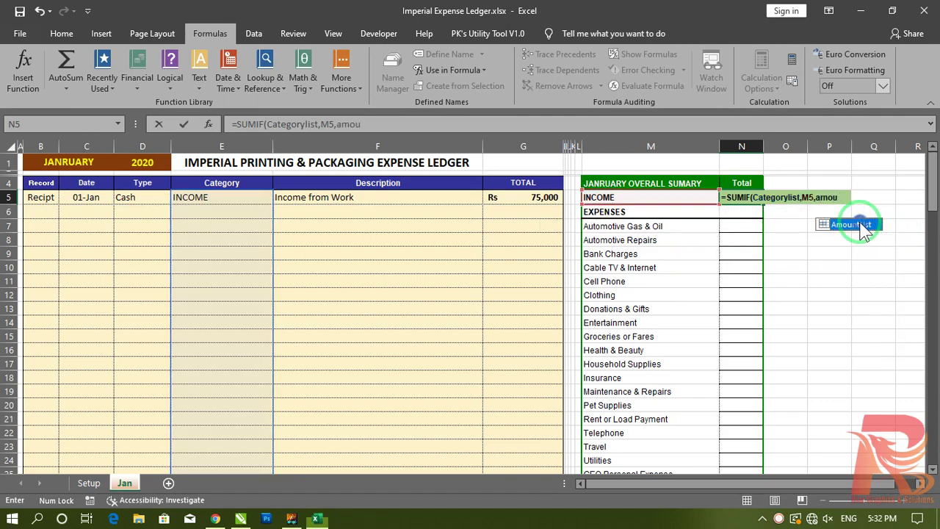
double_click(858, 224)
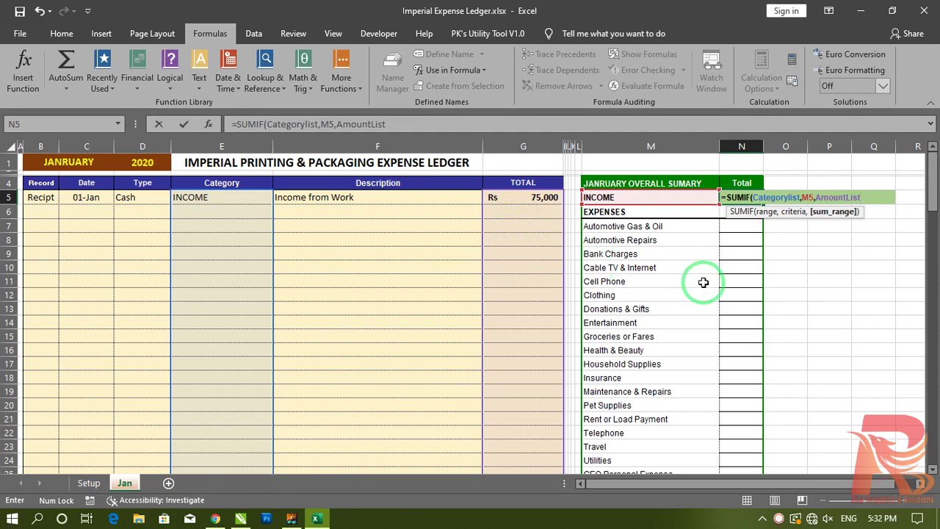
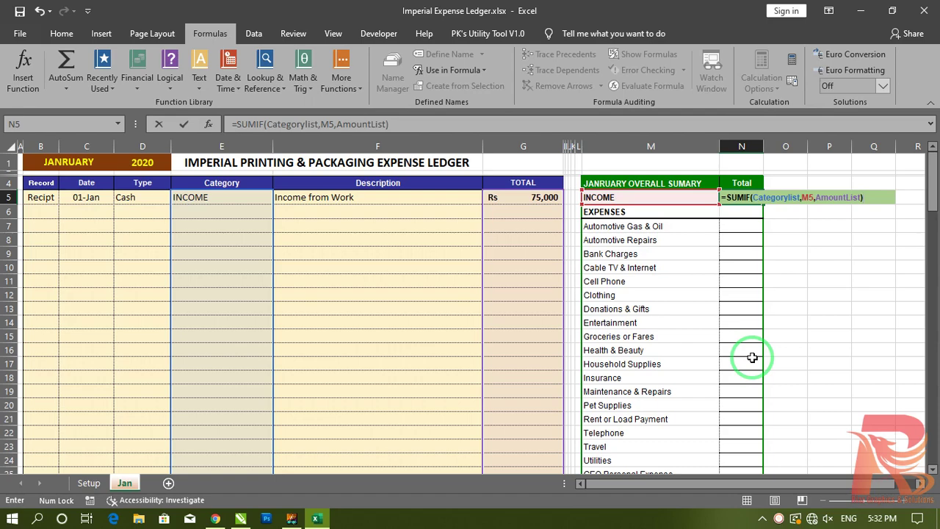
scroll(357, 300, "down", 20)
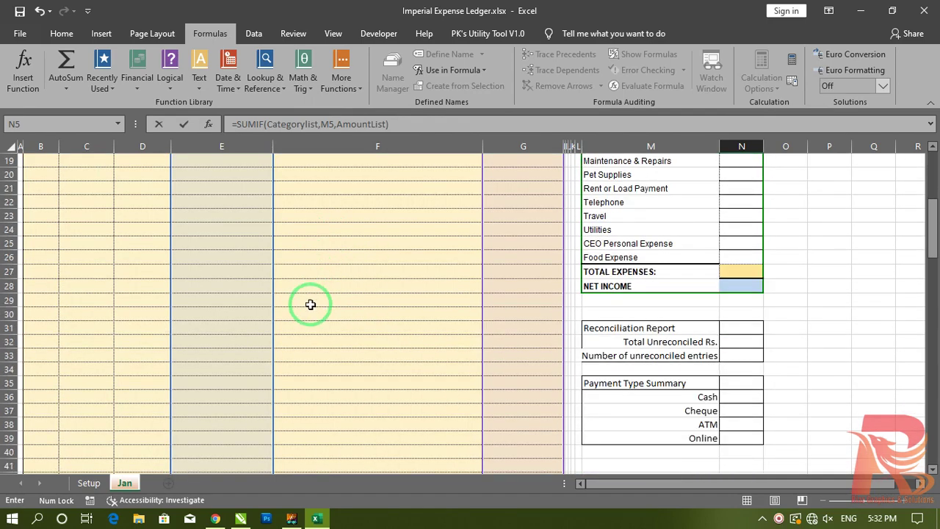
scroll(310, 312, "down", 10)
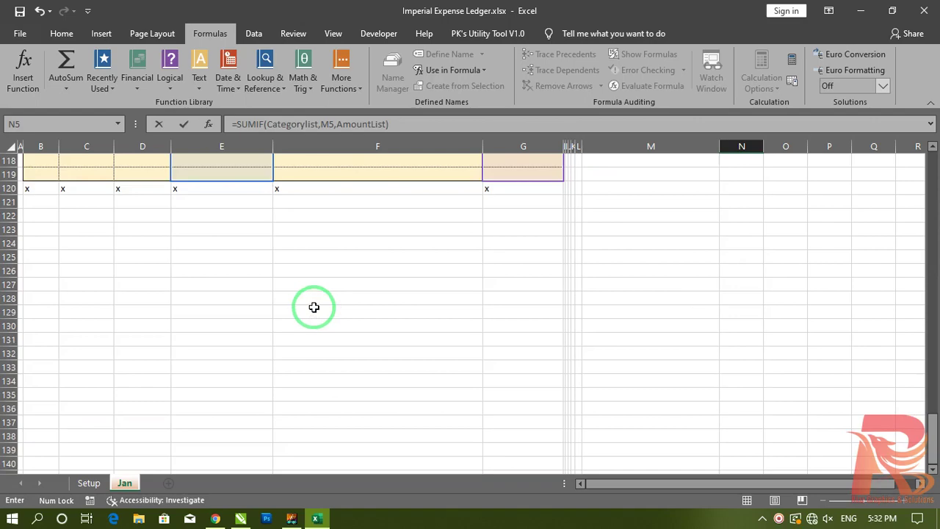
scroll(313, 307, "up", 20)
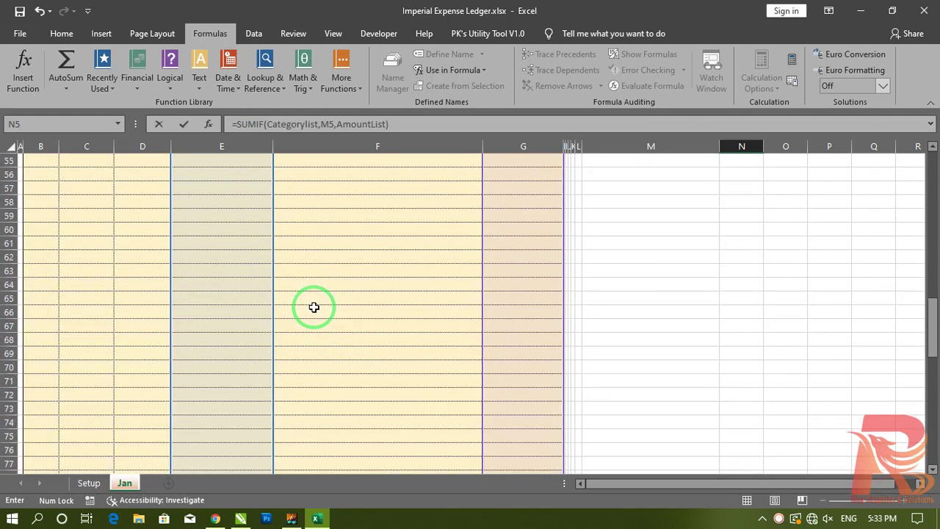
scroll(314, 307, "up", 3)
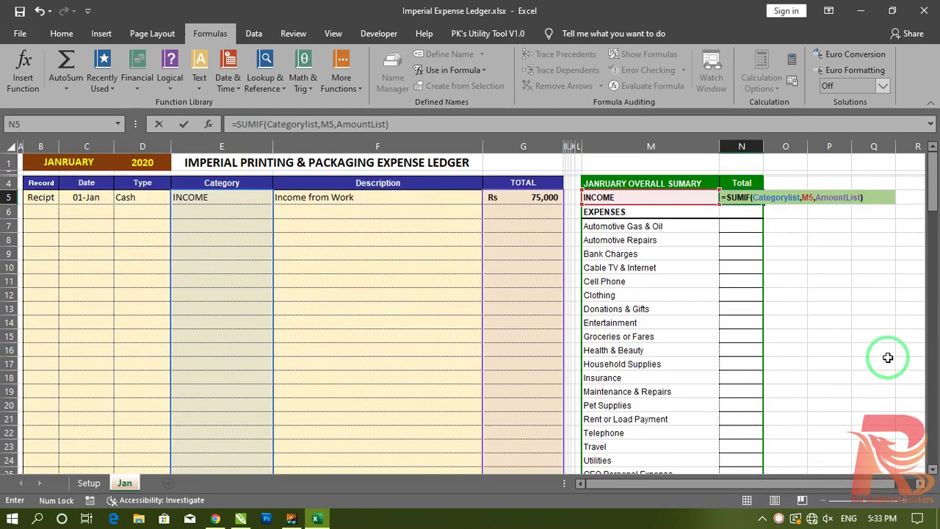
key("Return")
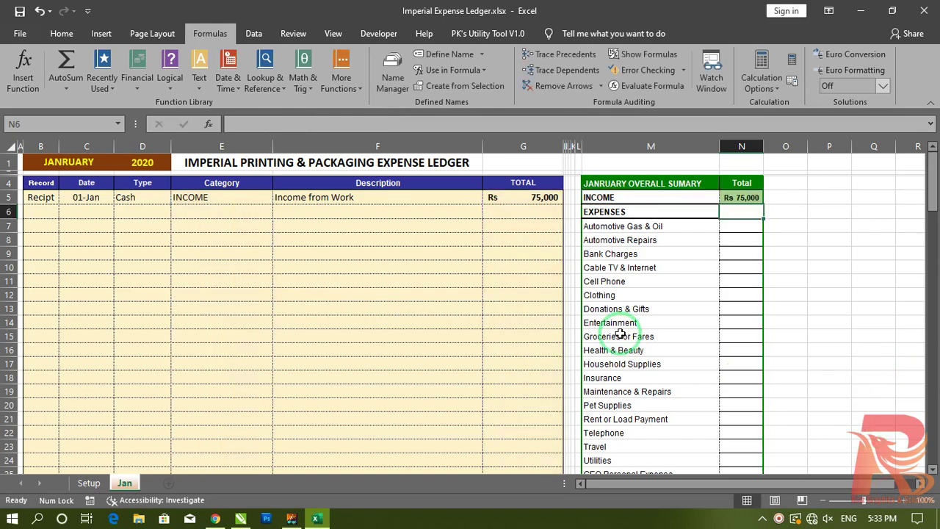
Step: Clear the x markers from row 120, just below the last ledger row
scroll(309, 430, "down", 20)
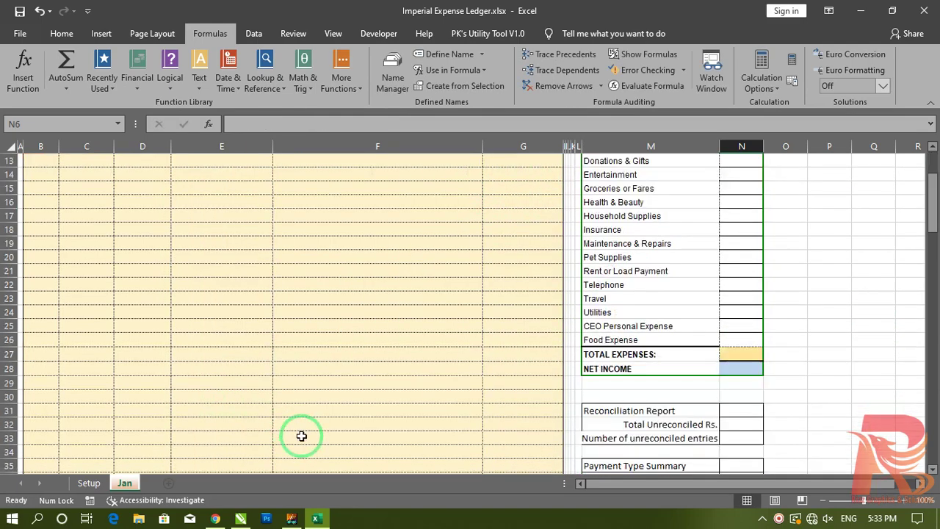
scroll(311, 426, "down", 11)
scroll(397, 371, "up", 3)
left_click_drag(514, 272, 4, 271)
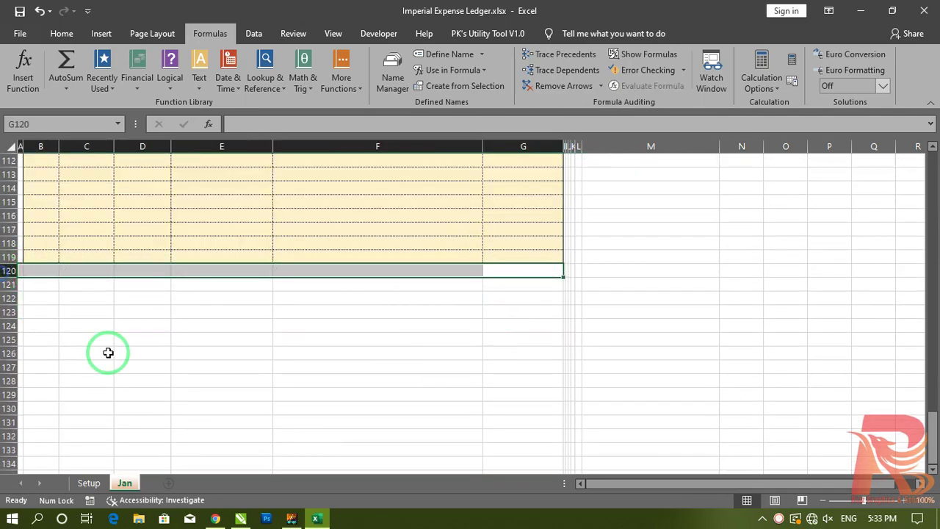
left_click(216, 370)
scroll(330, 429, "up", 17)
scroll(329, 425, "up", 19)
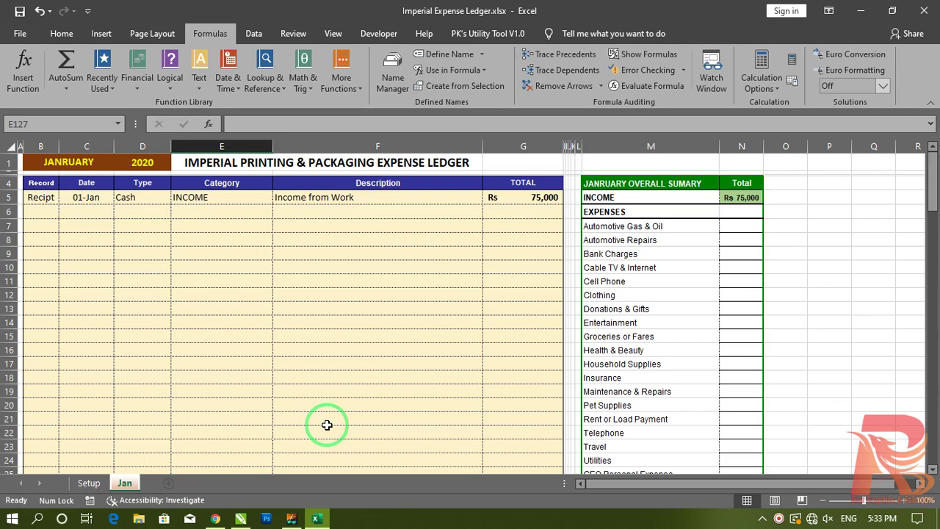
Step: Start the ledger entry in row 6 with record Recipt, filling the date 01-Jan and type Cash down from row 5
left_click(738, 228)
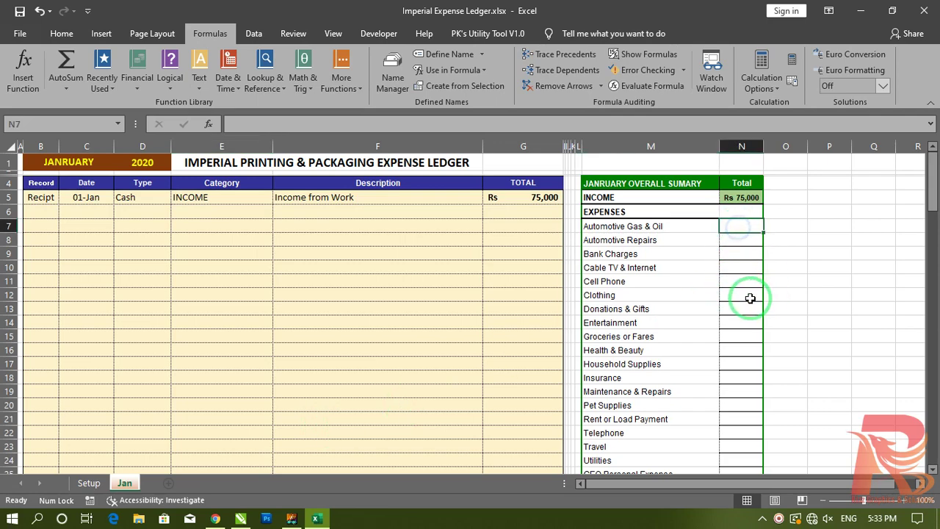
left_click(193, 209)
left_click(53, 211)
left_click(64, 211)
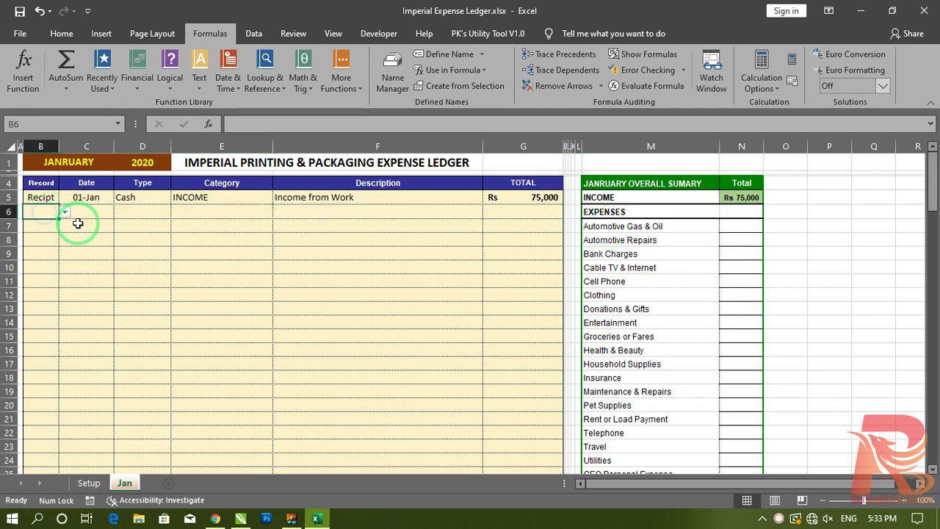
left_click(58, 223)
left_click(108, 213)
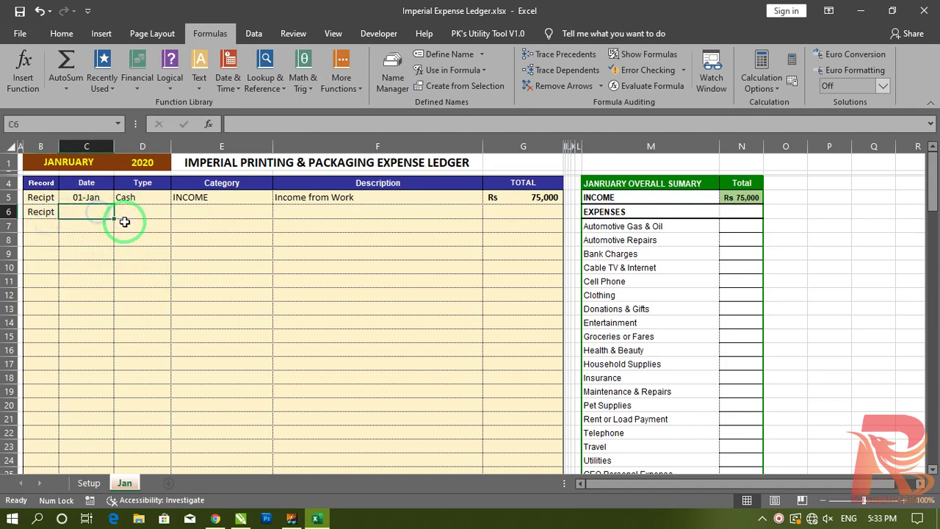
key("ctrl+d")
key("Tab")
key("ctrl+d")
Step: Set the category of the row 6 entry to Automotive Gas & Oil
key("Tab")
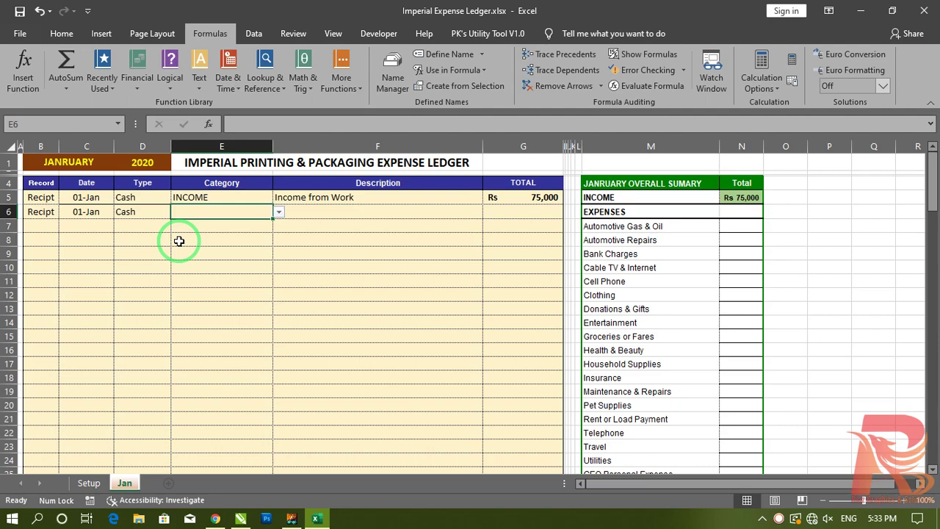
left_click(278, 212)
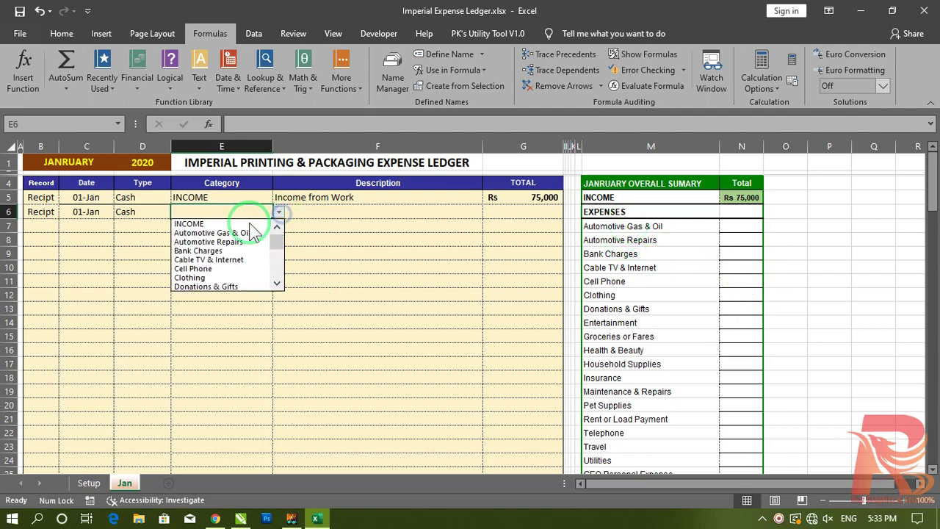
left_click(212, 232)
Step: Describe the row 6 entry as Shell Fuel for Car and enter its total as 5,000
key("Tab")
left_click(487, 213)
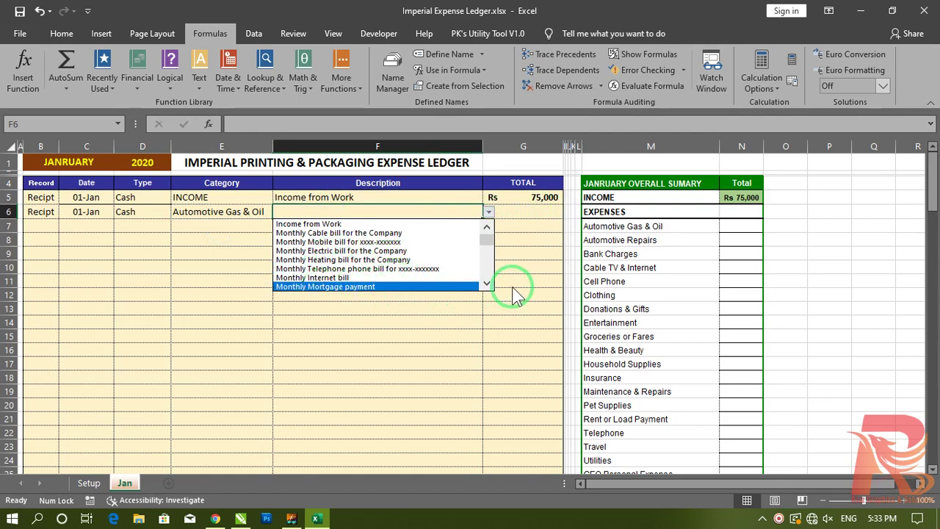
left_click(486, 283)
left_click(487, 284)
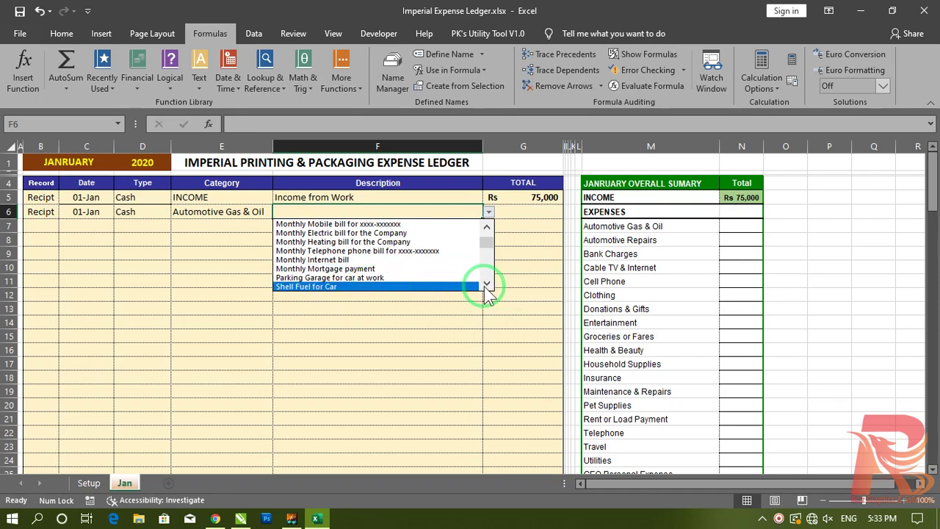
left_click(315, 287)
left_click(514, 213)
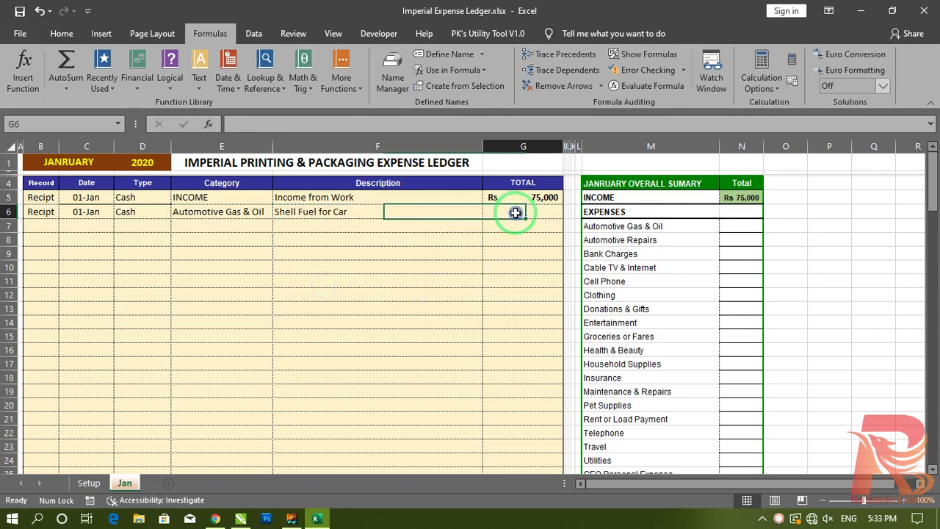
type("5,000")
key("Return")
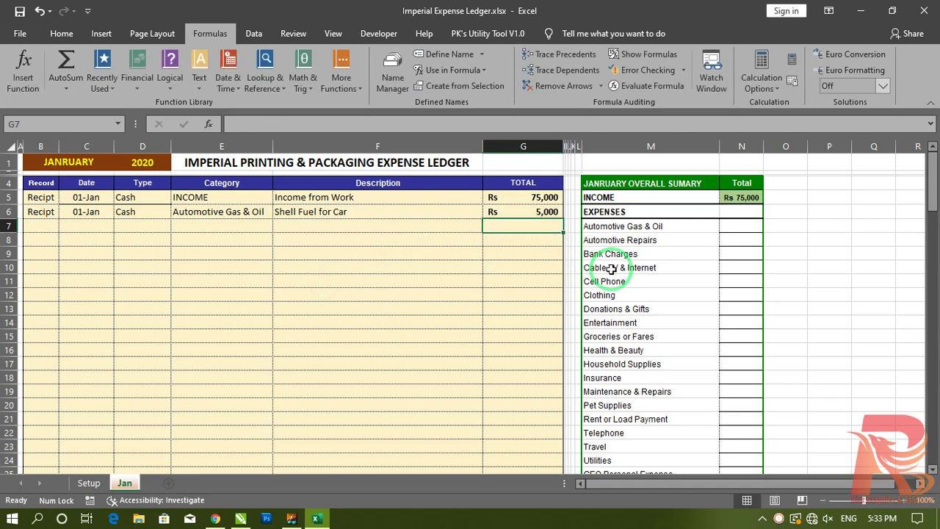
Step: Start the ledger entry in row 7 with record Slip, repeating the date 01-Jan and type Cash from row 6
left_click(639, 222)
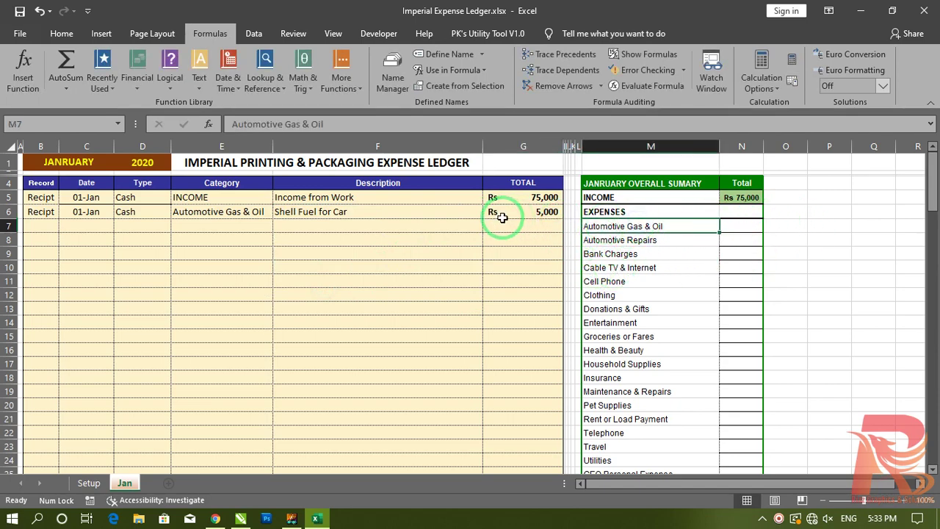
left_click(737, 228)
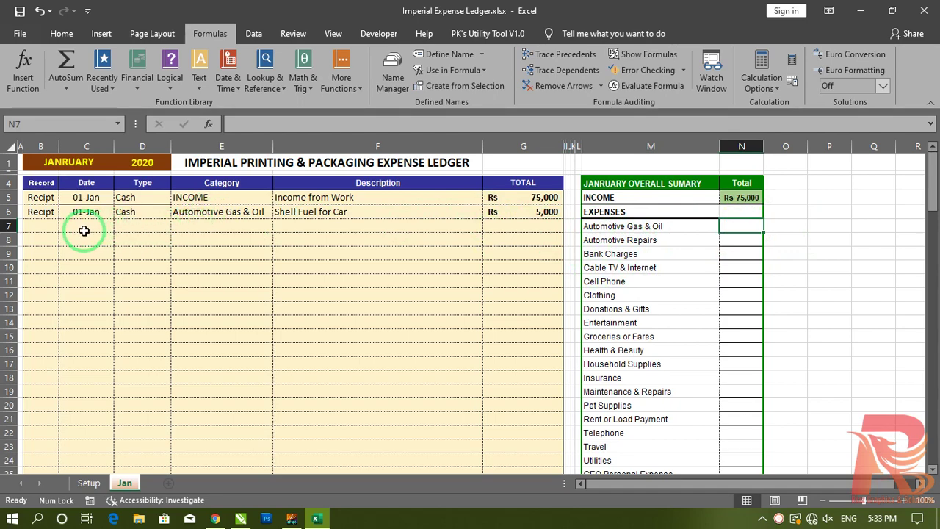
left_click(40, 228)
left_click(65, 226)
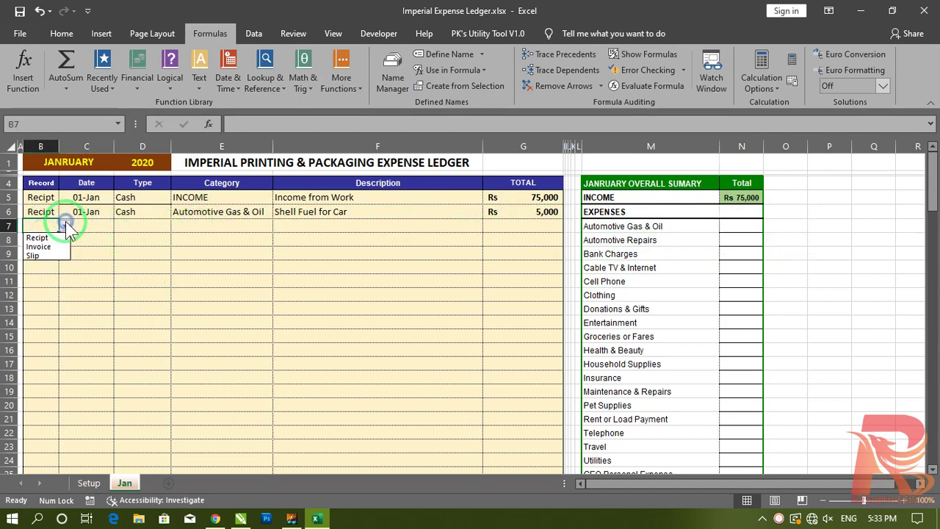
left_click(32, 256)
left_click(94, 223)
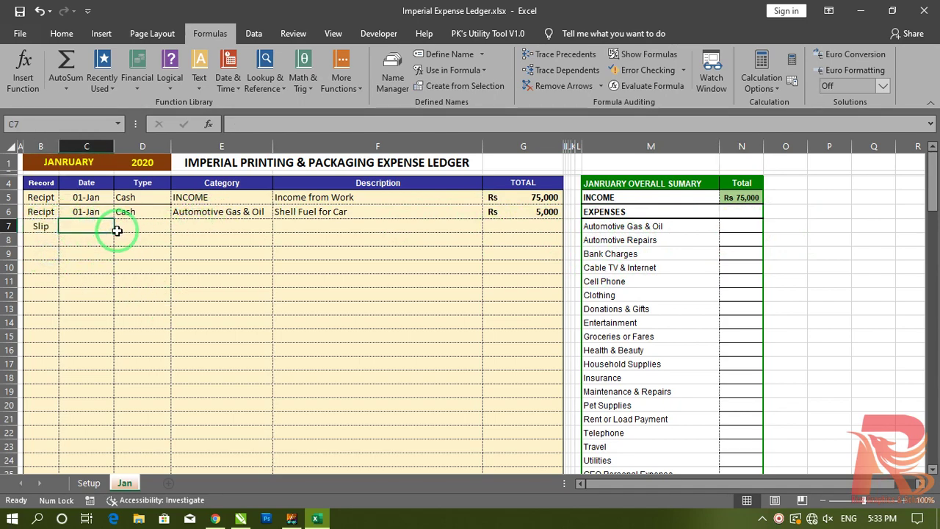
left_click(147, 227)
Step: Set the category of the row 7 entry to Cell Phone
left_click(214, 226)
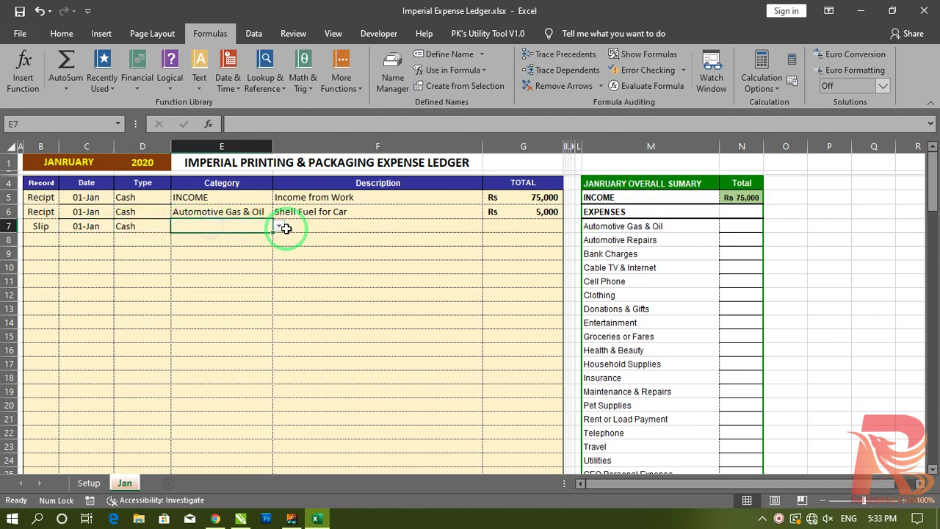
left_click(279, 227)
left_click(220, 265)
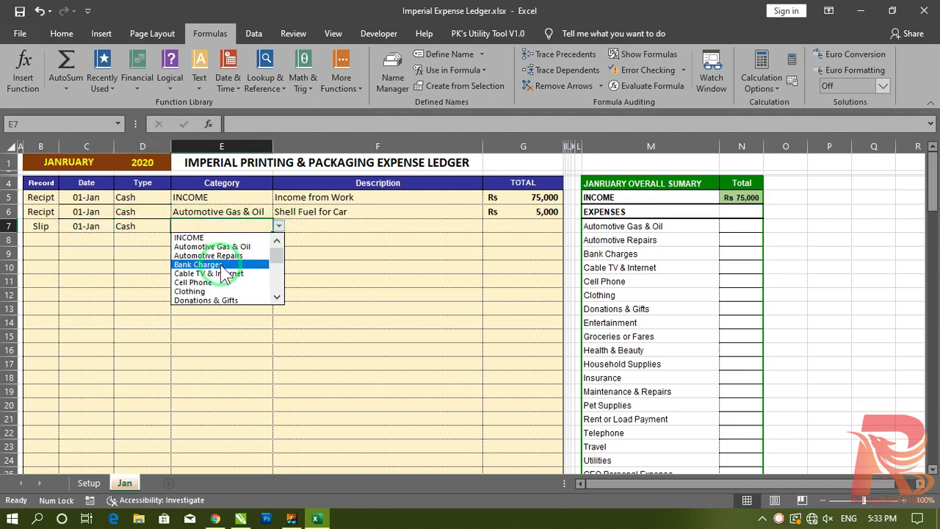
left_click(220, 282)
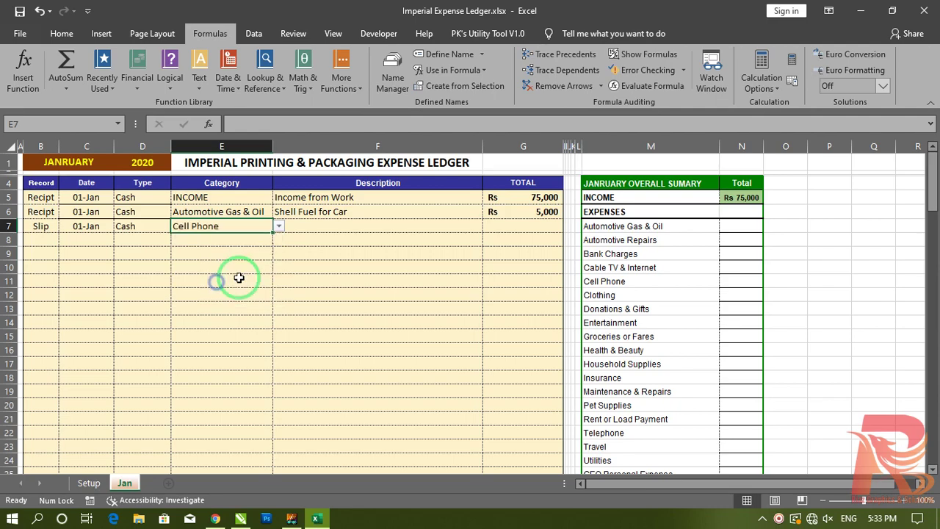
Step: Describe the row 7 entry as Monthly Mobile bill for xxxx-xxxxxxx and enter its total as 550
left_click(315, 230)
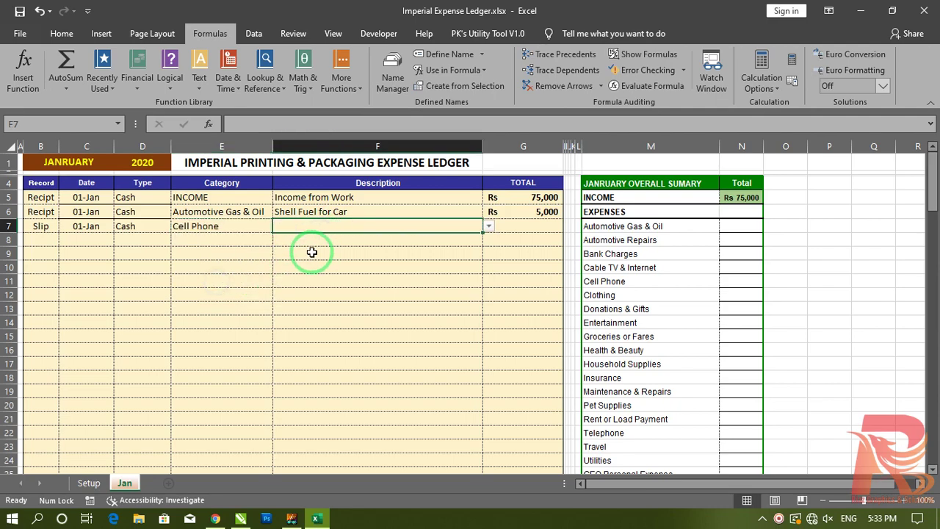
left_click(489, 227)
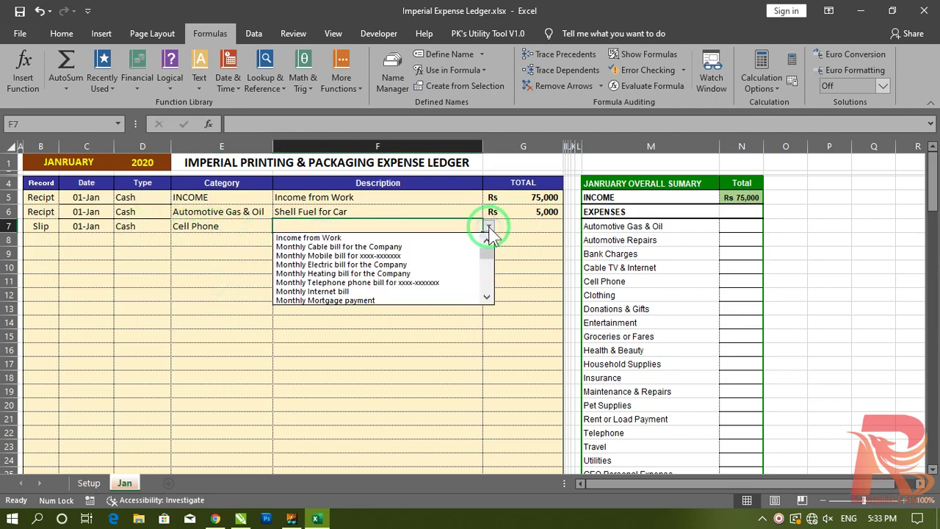
left_click(430, 255)
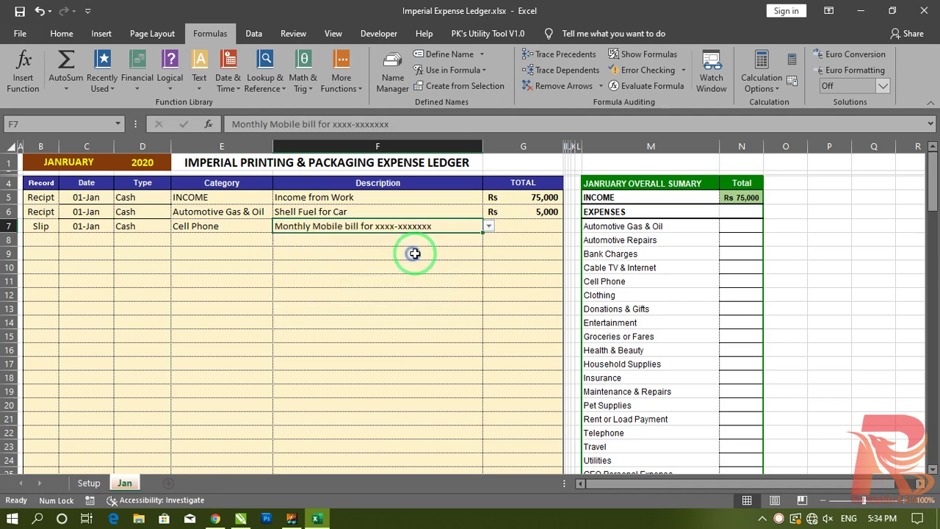
left_click(524, 227)
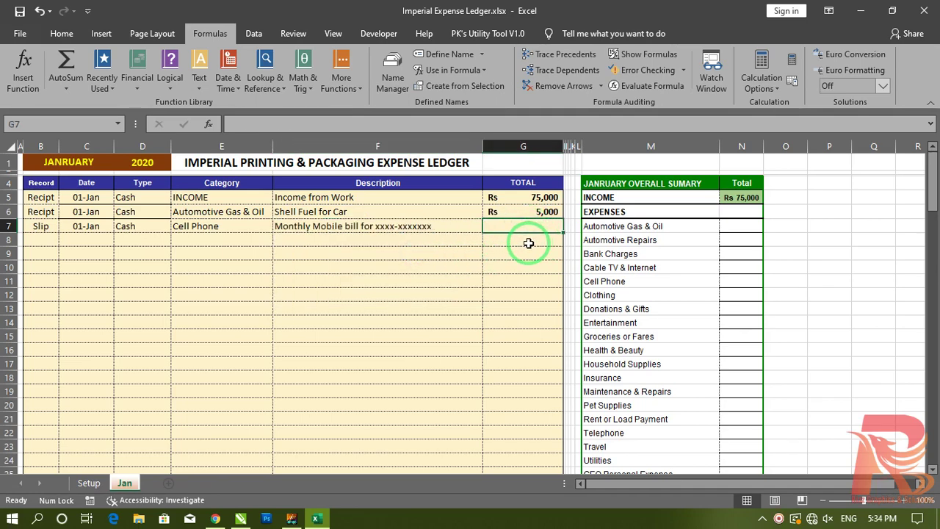
type("550")
key("Return")
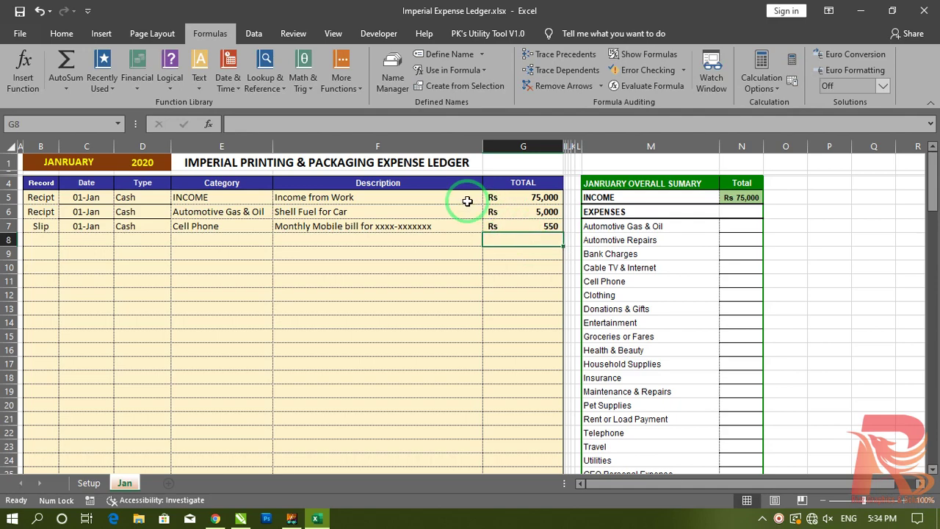
Step: Total the Automotive Gas & Oil expenses in N7 with =SUMIF(Categorylist,M7,AmountList)
left_click(748, 280)
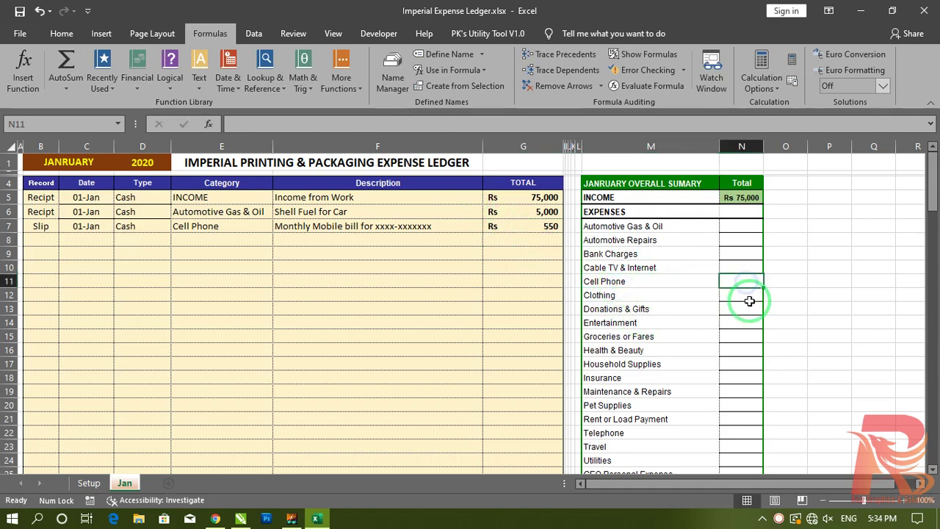
left_click(749, 228)
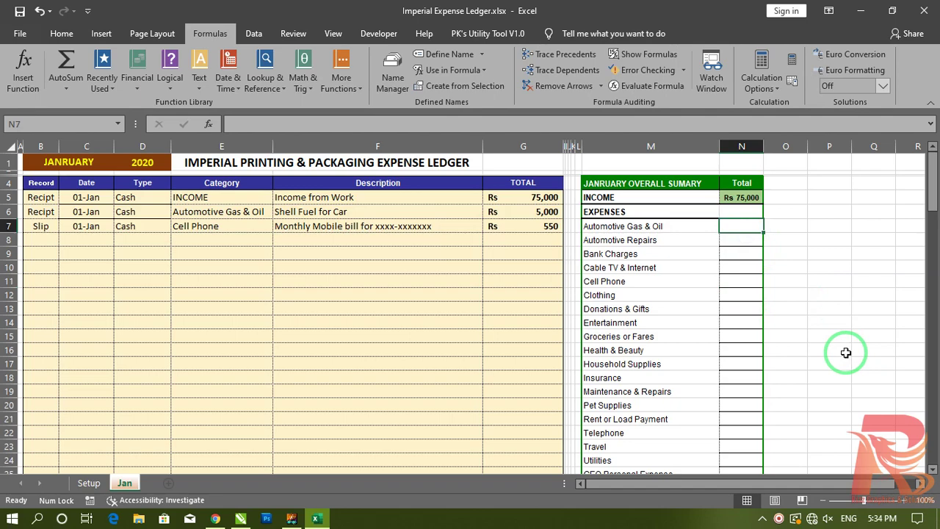
type("=sum")
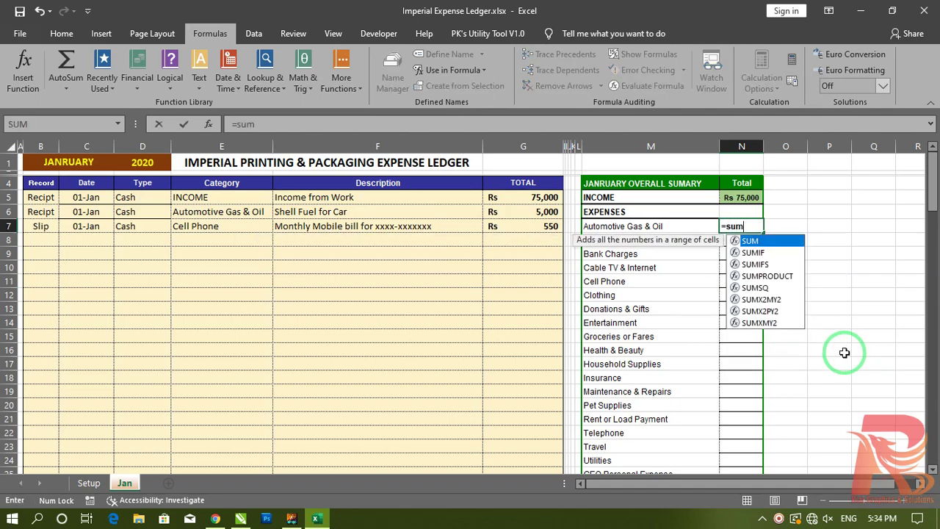
type("if(")
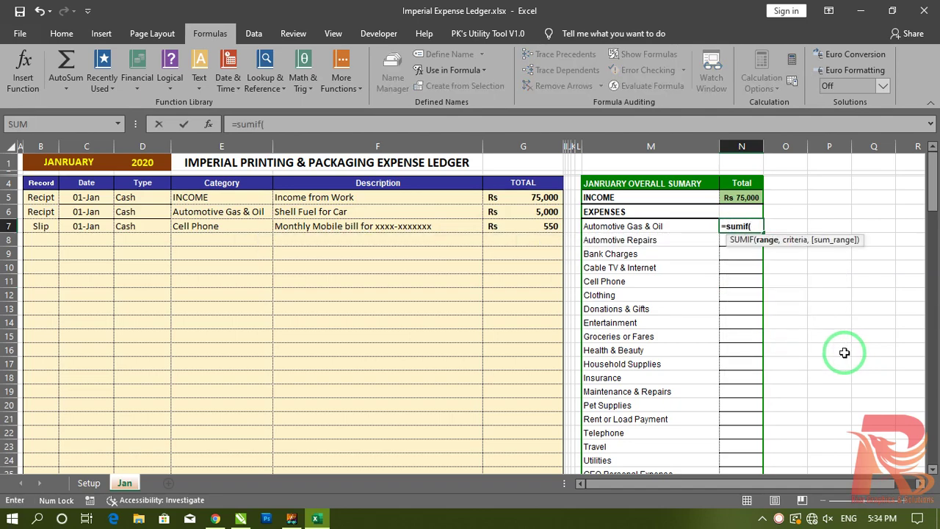
type("cat")
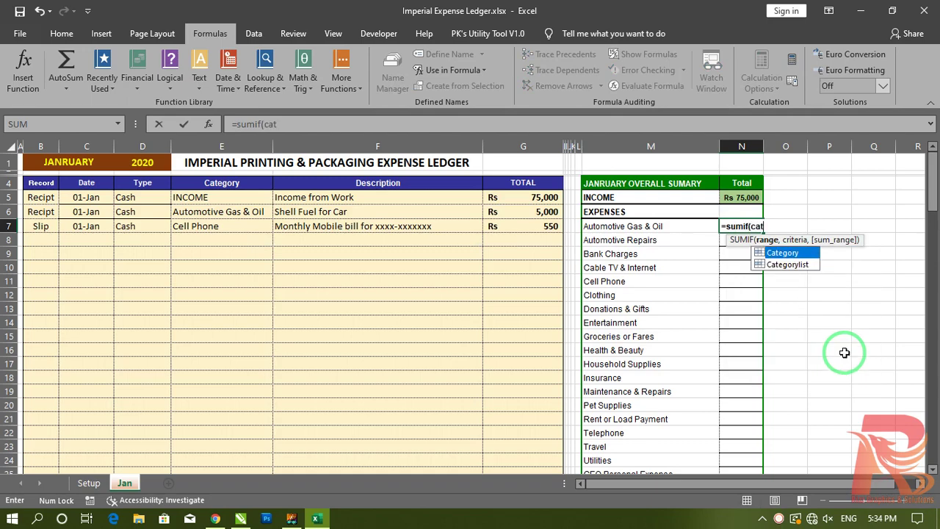
double_click(787, 265)
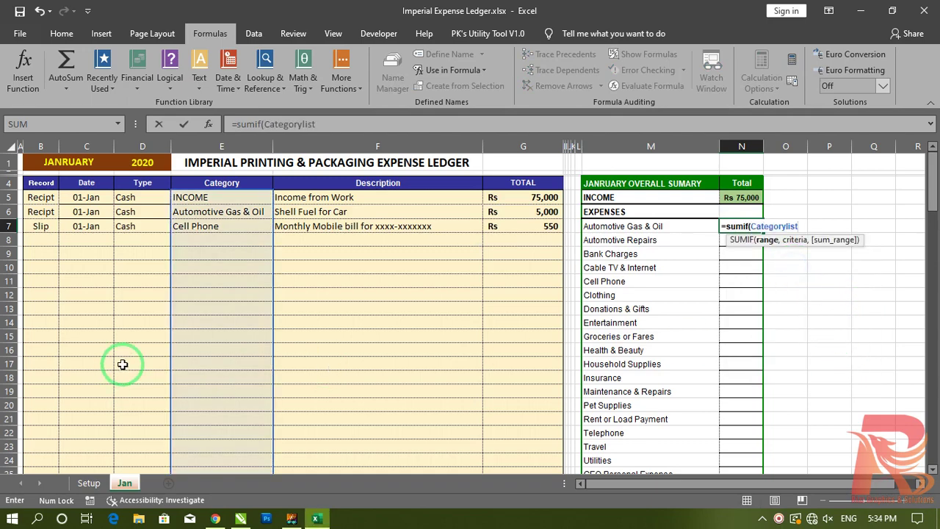
type(",")
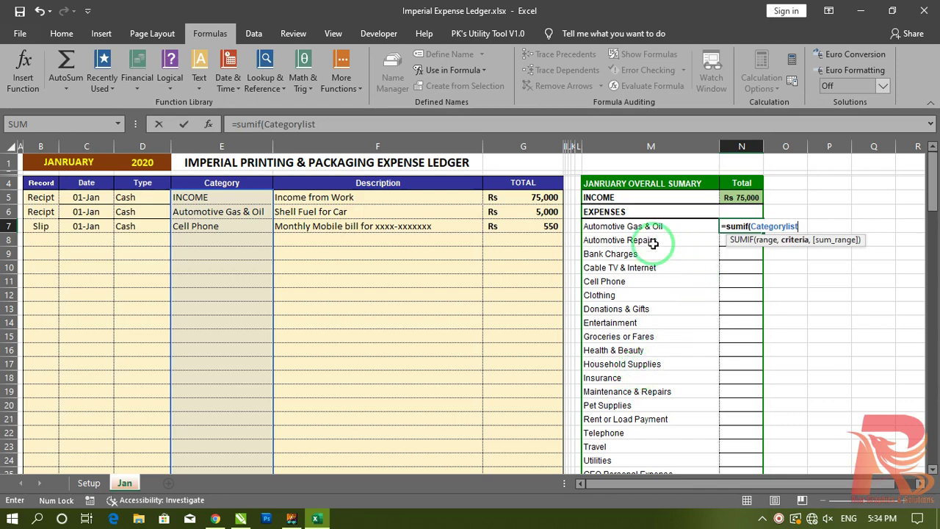
left_click(633, 229)
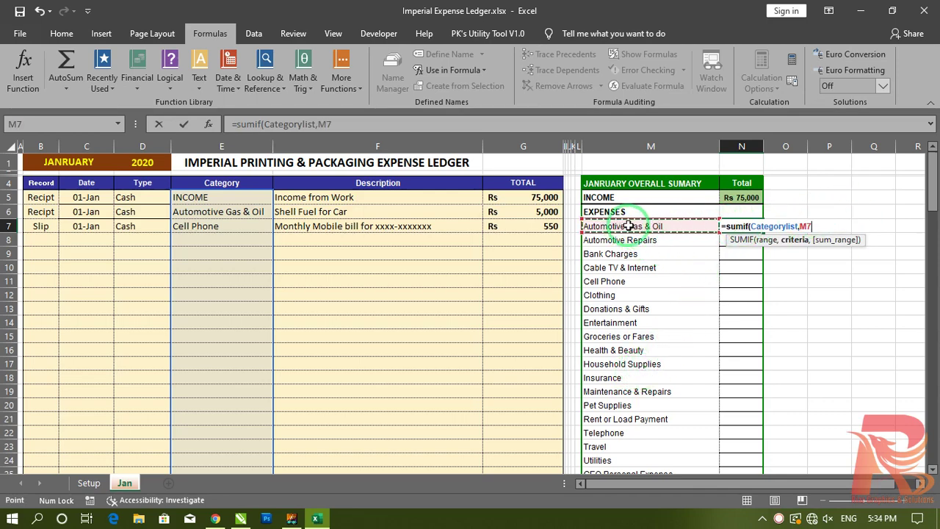
type(",amou")
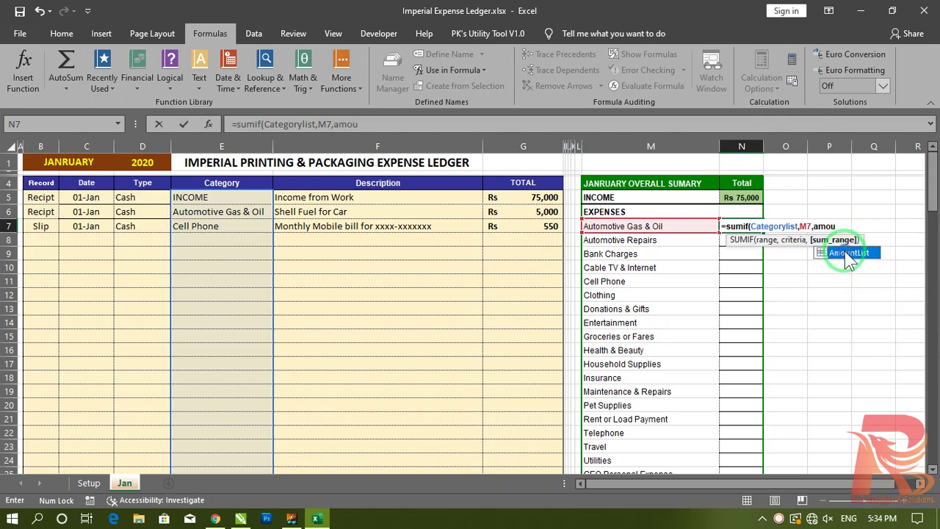
double_click(839, 253)
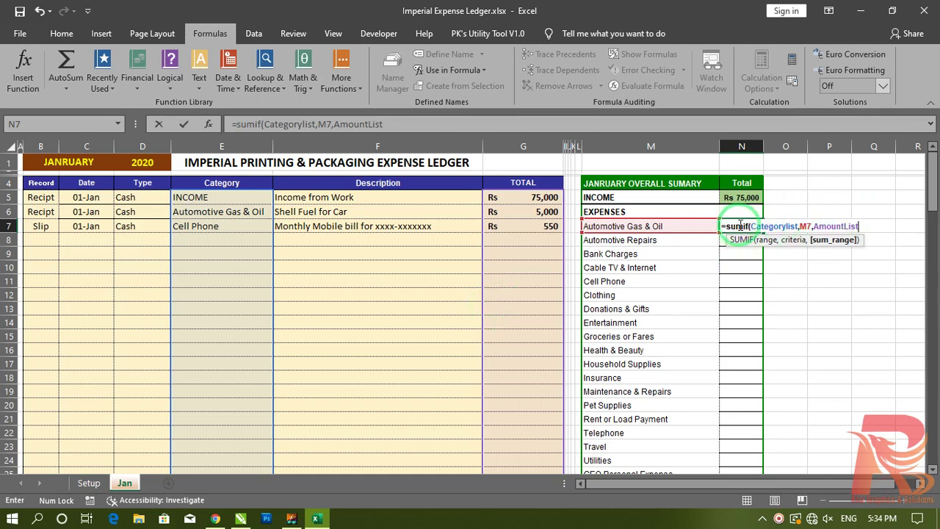
key("Return")
key("Up")
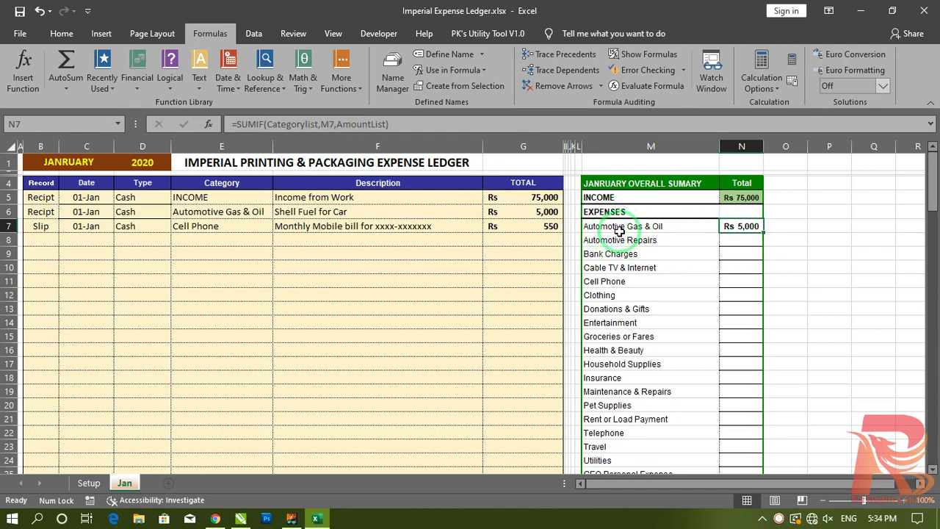
Step: Fill the SUMIF formula in N7 down to the Food Expense row in N26 and check the Cell Phone total
left_click_drag(762, 231, 760, 426)
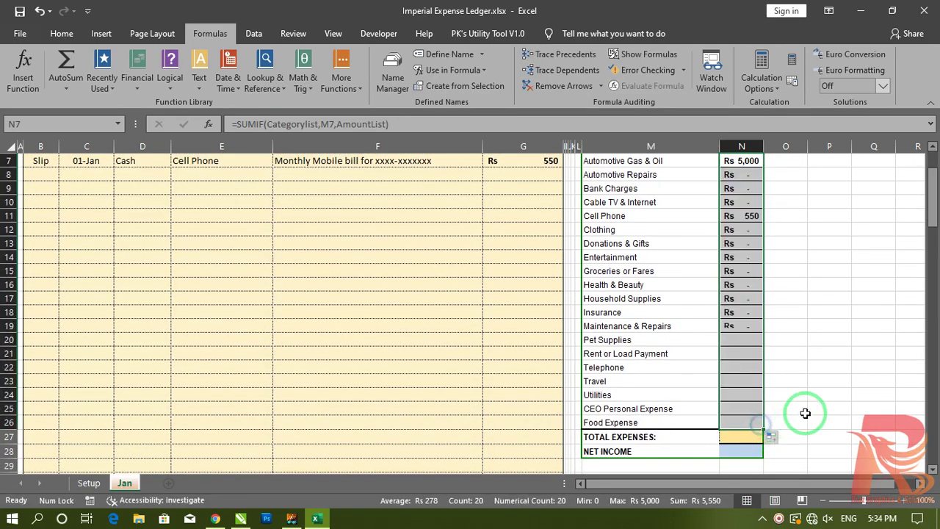
left_click(872, 354)
scroll(765, 248, "up", 2)
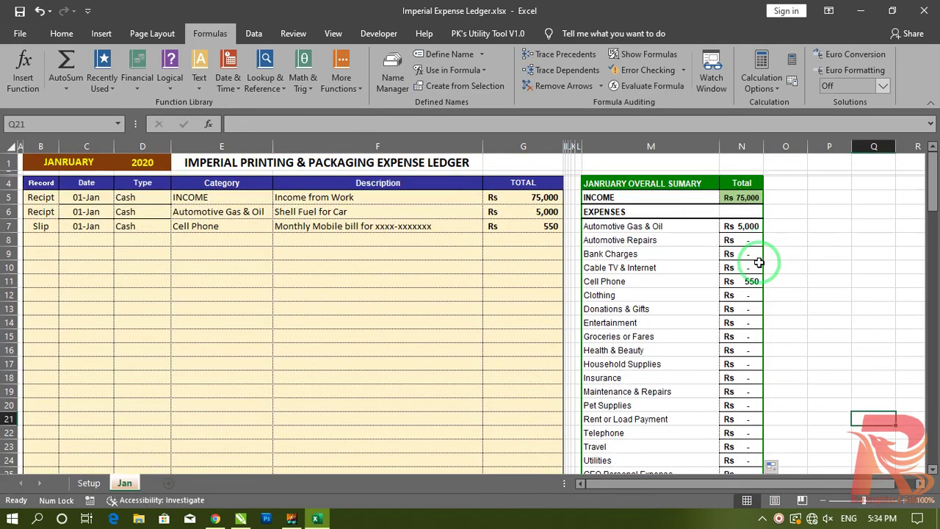
left_click(747, 284)
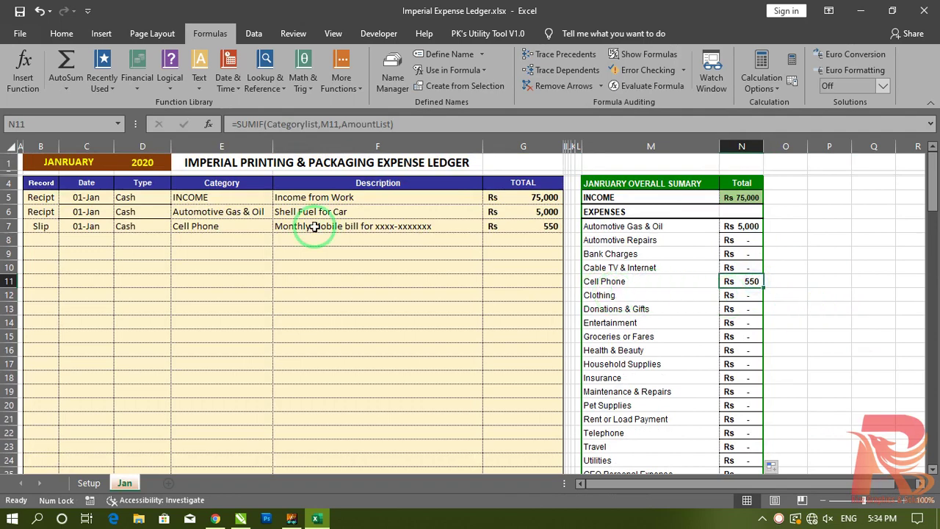
Step: Start the ledger entry in row 8 with record Slip, date 2-1-20 and payment type Cash
left_click(52, 240)
type("Slip")
key("Tab")
type("2-1-20")
key("Tab")
type("C")
key("Tab")
Step: Complete row 8 with category Cell Phone, description "Monthly Mobile bill for xxxx-xxxxxxx" and total 1450
type("C")
key("Tab")
type("M")
key("Tab")
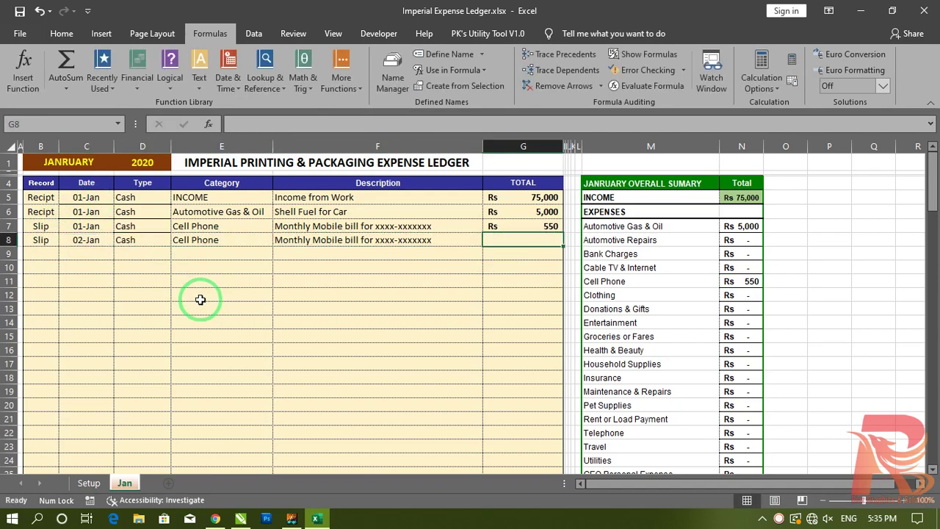
type("1450")
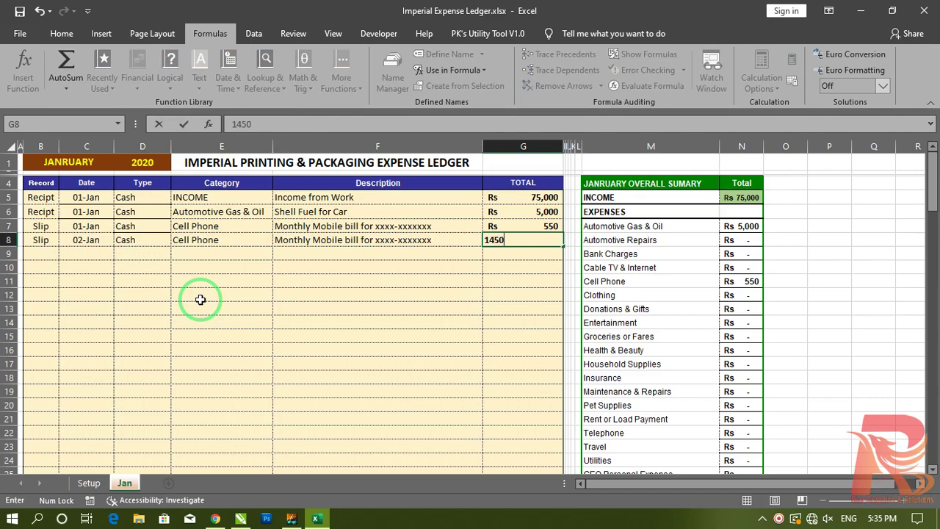
key("Return")
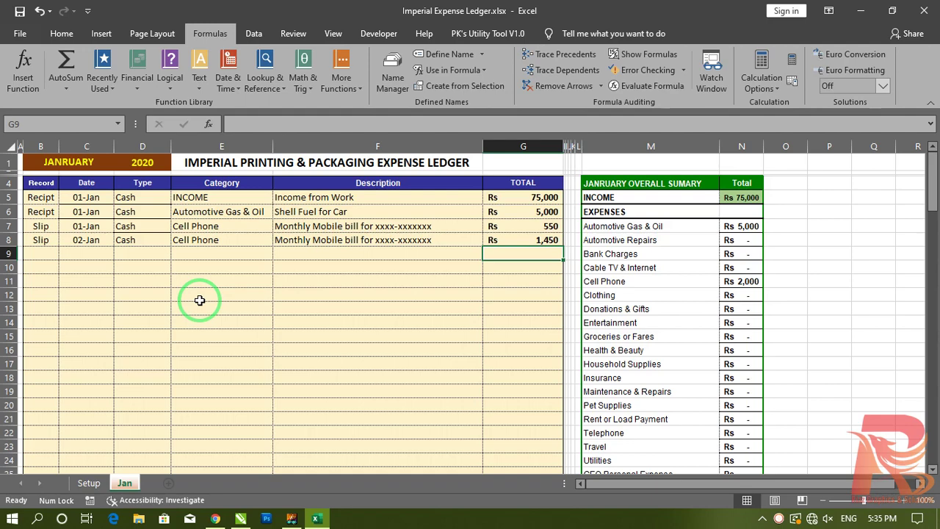
Step: Start the ledger entry in row 9 with record Invoice, date 02-Jan and payment type Cheque
key("Left")
key("Left")
key("Left")
key("Left")
key("Left")
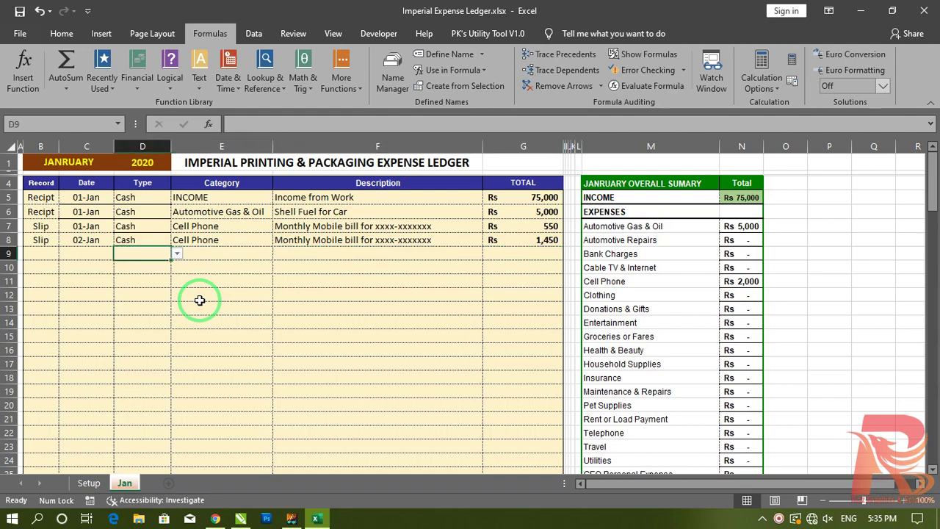
left_click(65, 253)
left_click(55, 268)
key("Tab")
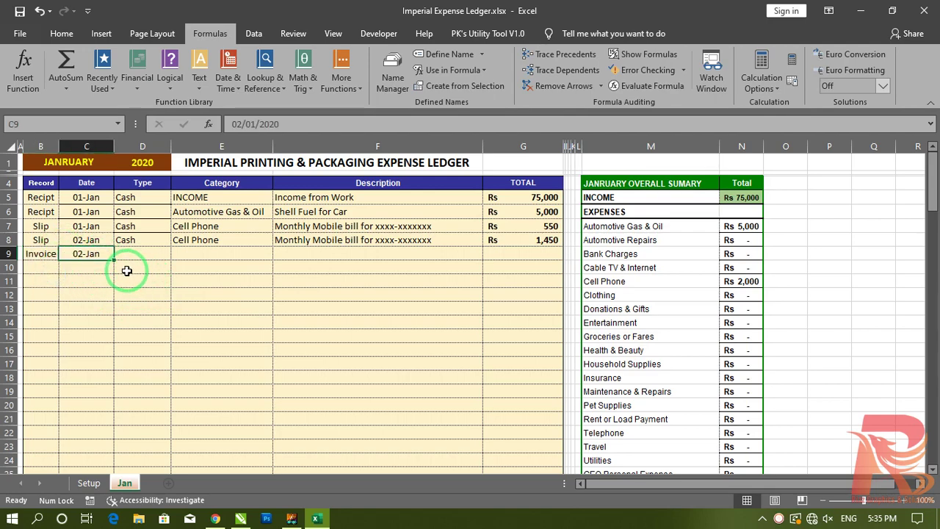
key("Tab")
left_click(176, 254)
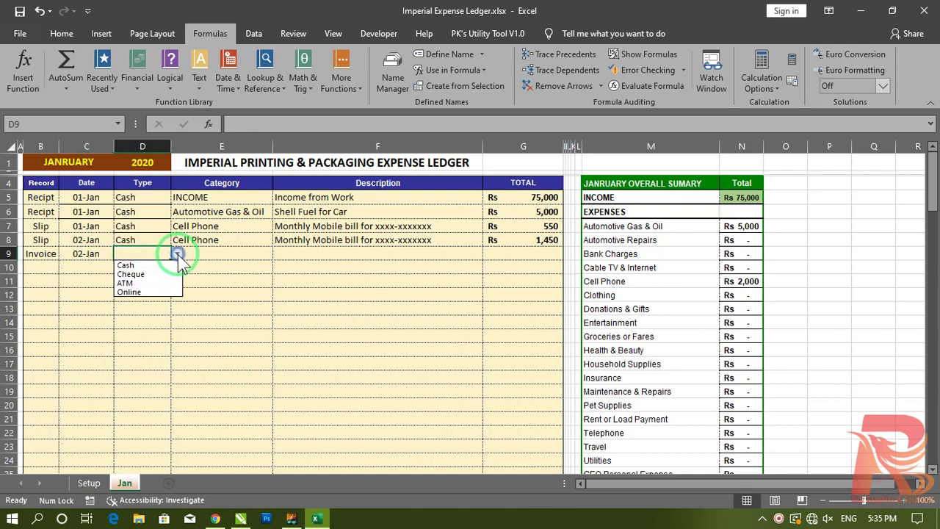
left_click(157, 276)
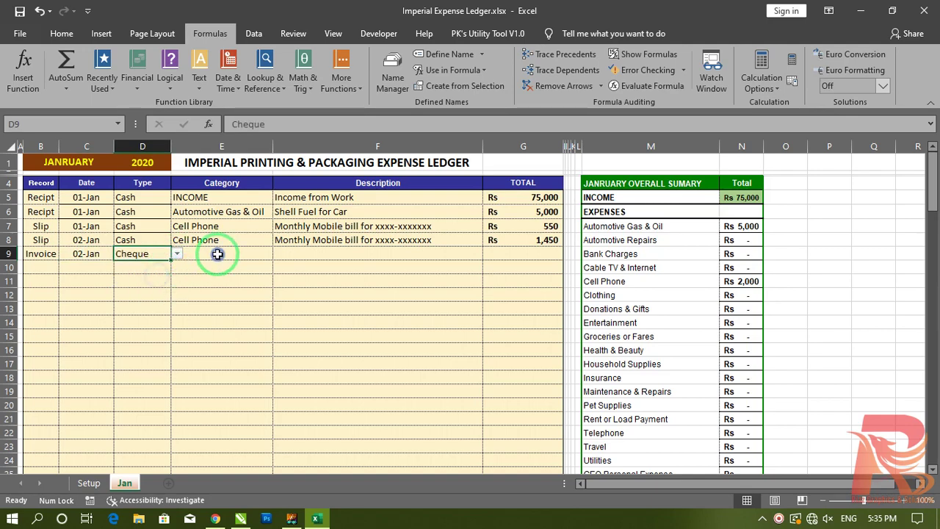
Step: Complete row 9 with category INCOME, description "Income from Work" and total 135000
key("Tab")
left_click(279, 253)
left_click(282, 264)
key("Tab")
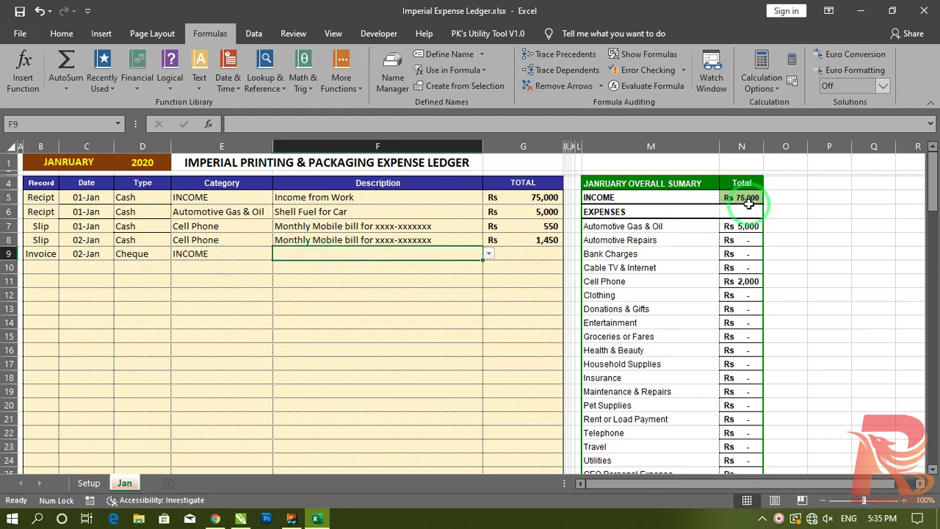
left_click(489, 253)
left_click(369, 262)
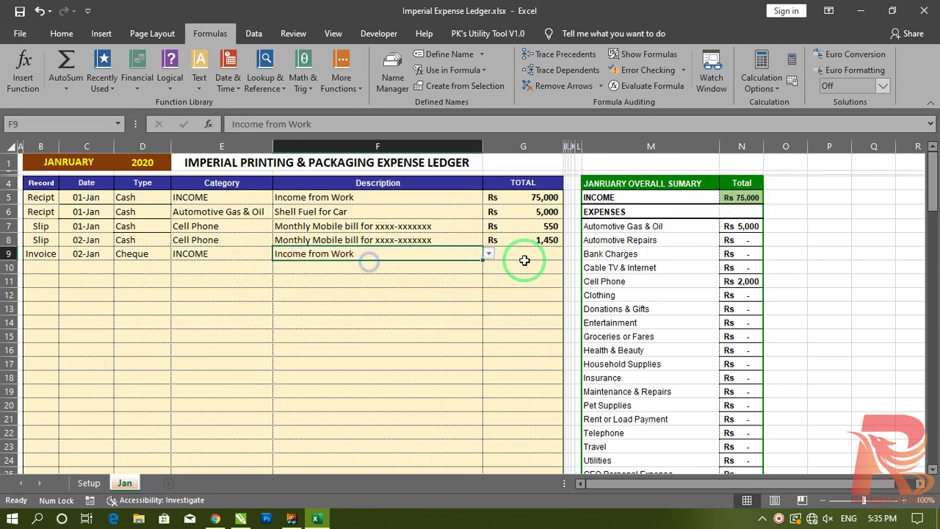
key("Tab")
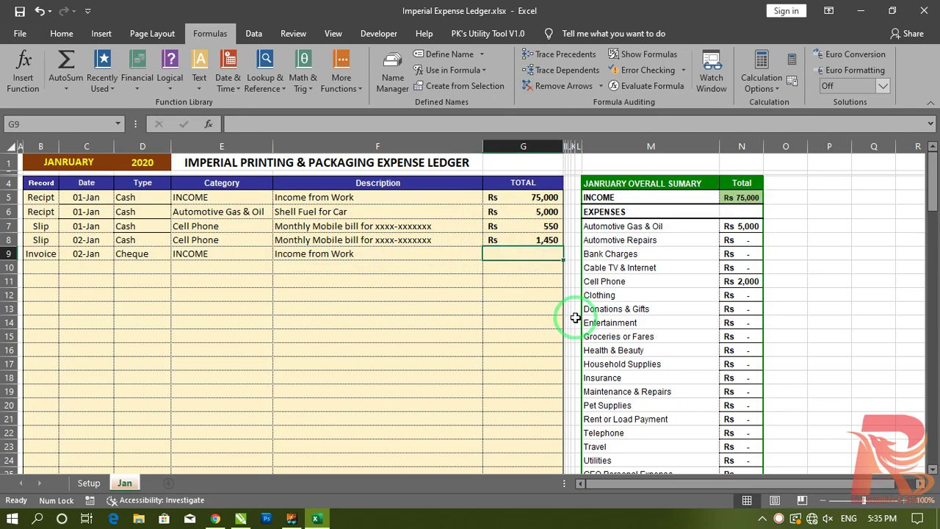
type("13")
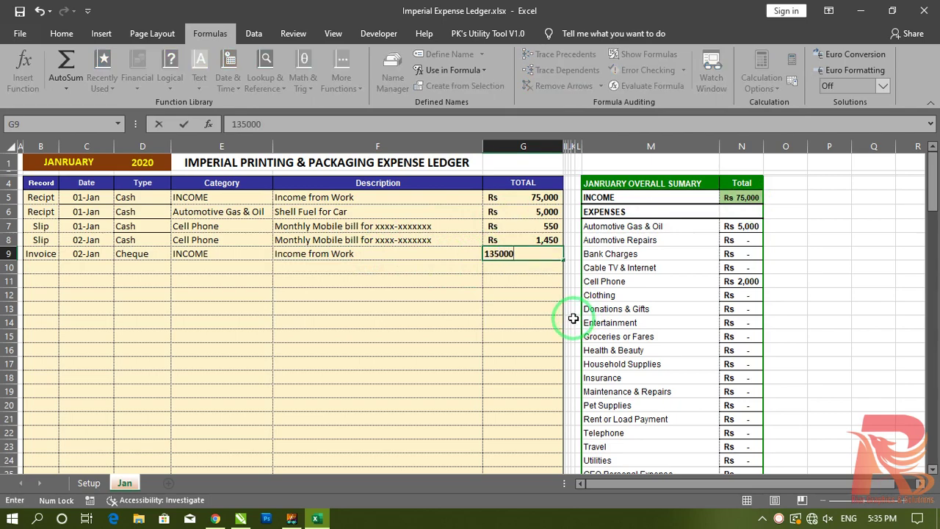
type("5,000")
key("Return")
Step: Slightly narrow summary column M and widen the Total column N to fit six-digit rupee amounts
left_click(750, 202)
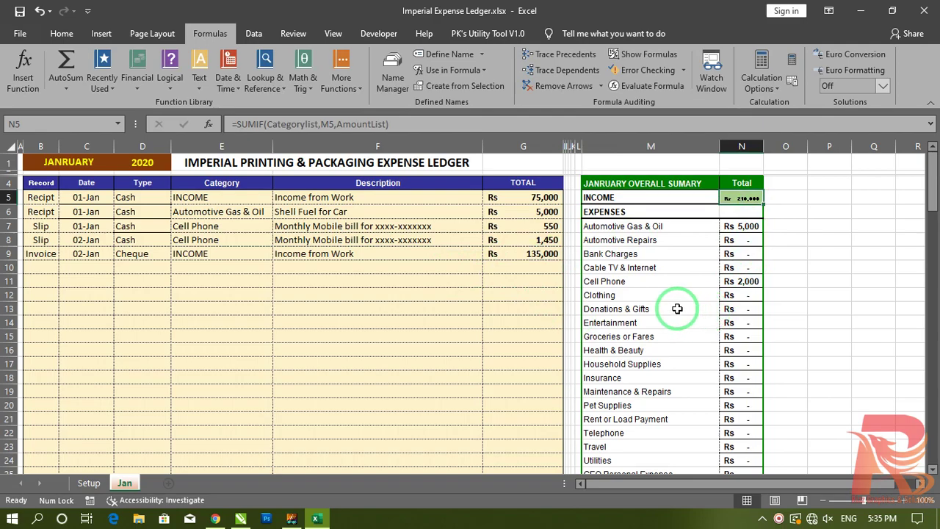
scroll(678, 308, "down", 6)
scroll(675, 307, "up", 6)
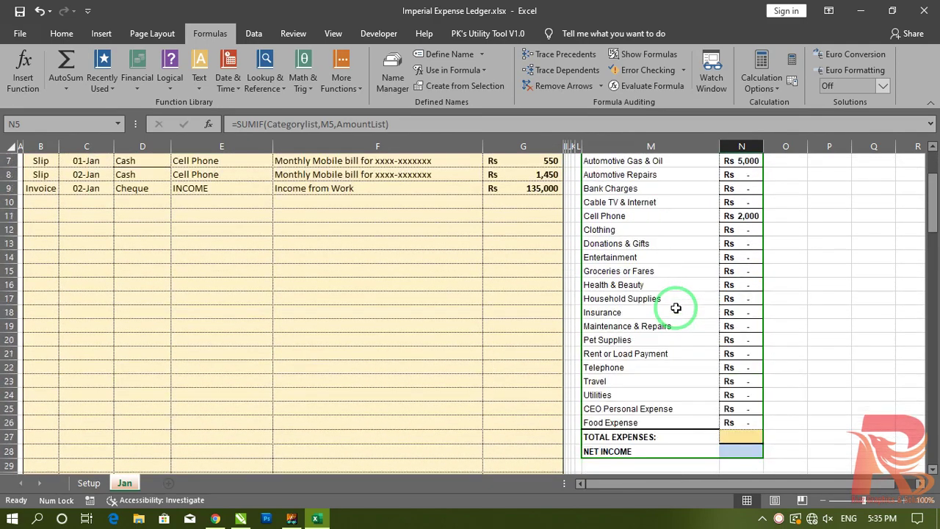
left_click_drag(718, 149, 785, 145)
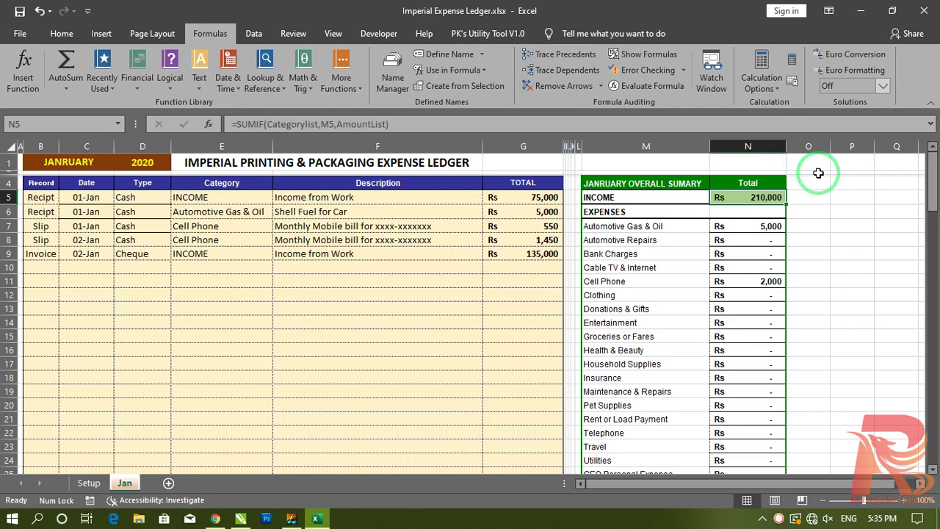
left_click_drag(785, 147, 776, 153)
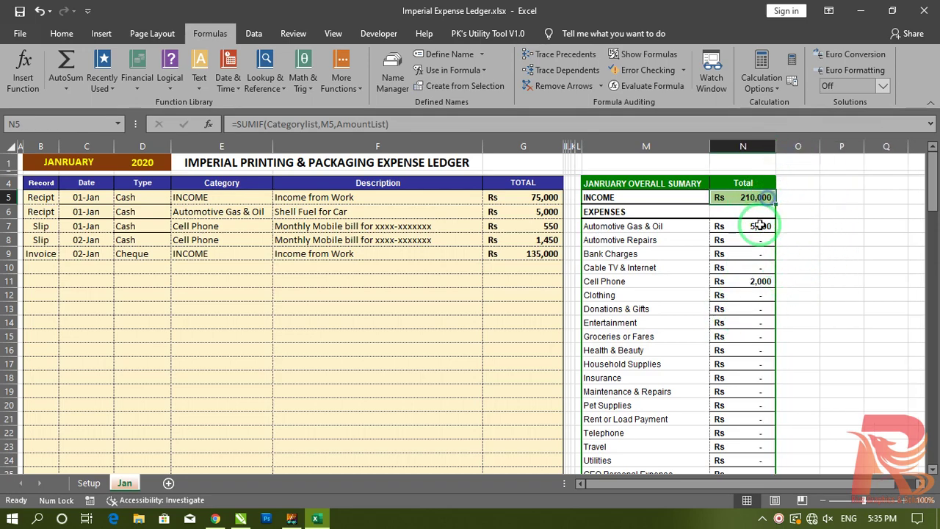
Step: Enter the two income amounts from the ledger, 135000 and 75000, in scratch cells P7 and P8
left_click(539, 199)
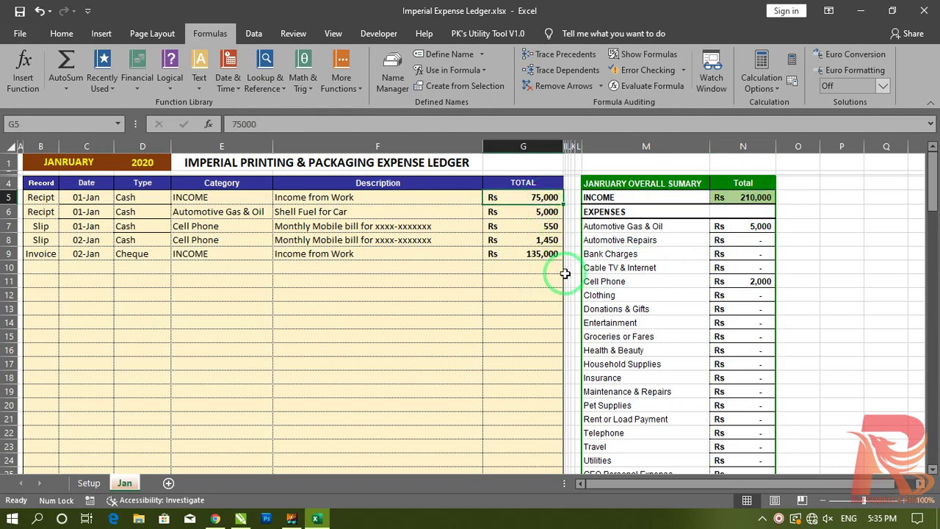
left_click(540, 256)
left_click(823, 226)
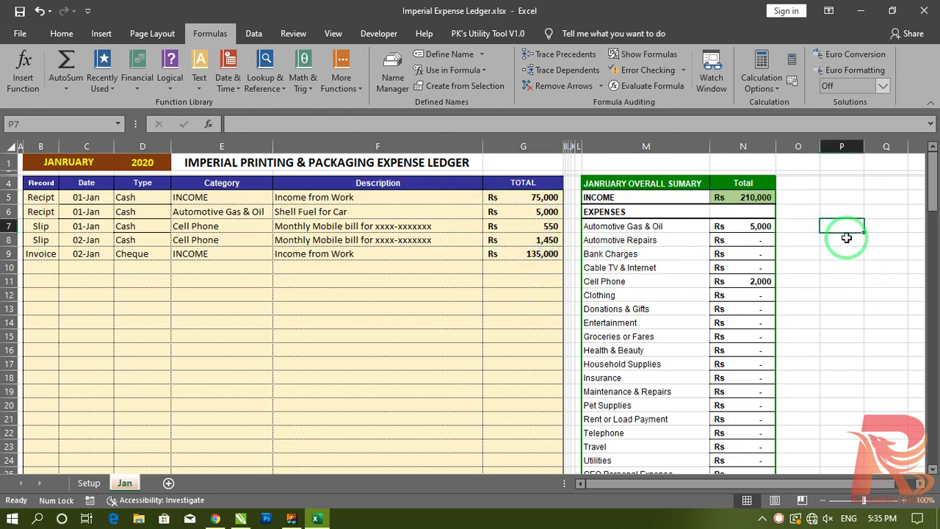
type("1350")
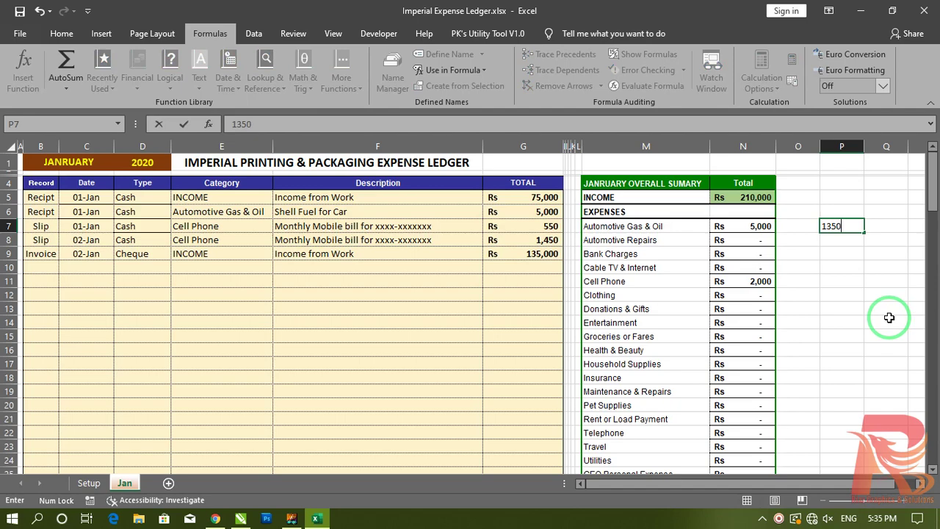
type("0")
key("Return")
type("75000")
key("Return")
Step: Add the amounts in P7 and P8 with a formula in P10 to verify the income total
key("Return")
type("=")
key("Up")
key("Up")
key("Up")
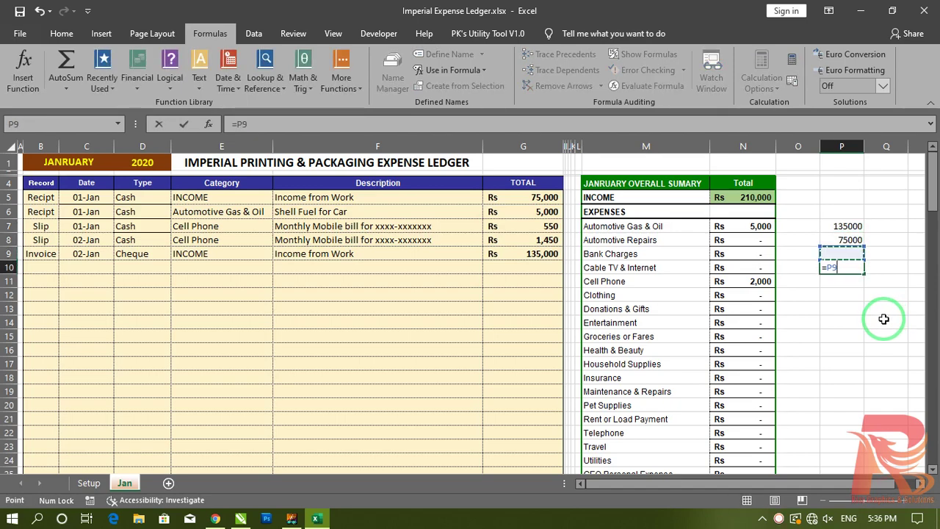
type("+")
key("Up")
key("Up")
key("Return")
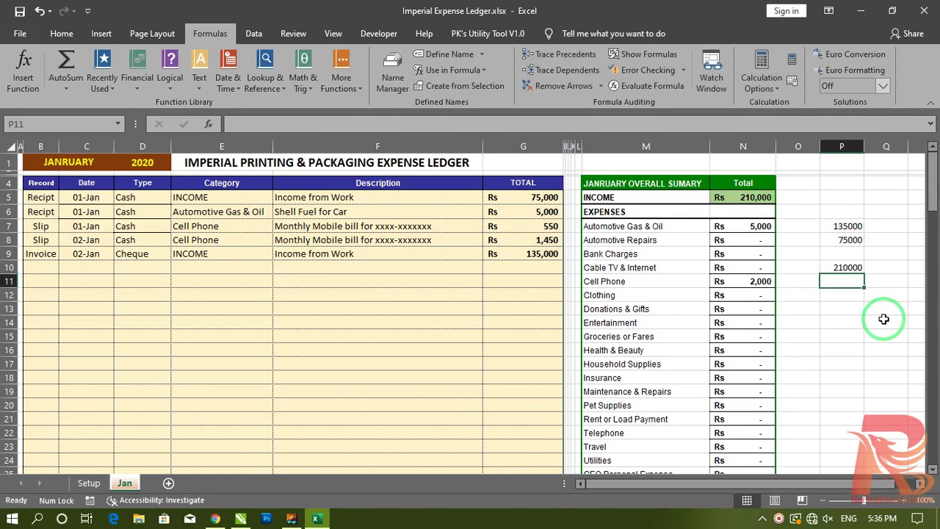
Step: Delete the scratch amounts and their sum from column P
key("shift+Up")
key("shift+Up")
key("shift+Up")
key("shift+Up")
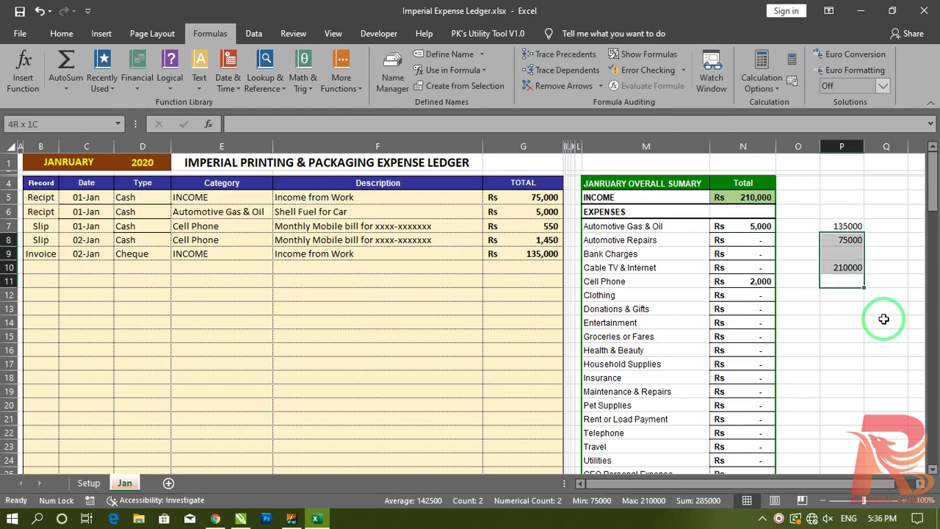
key("Delete")
left_click(835, 348)
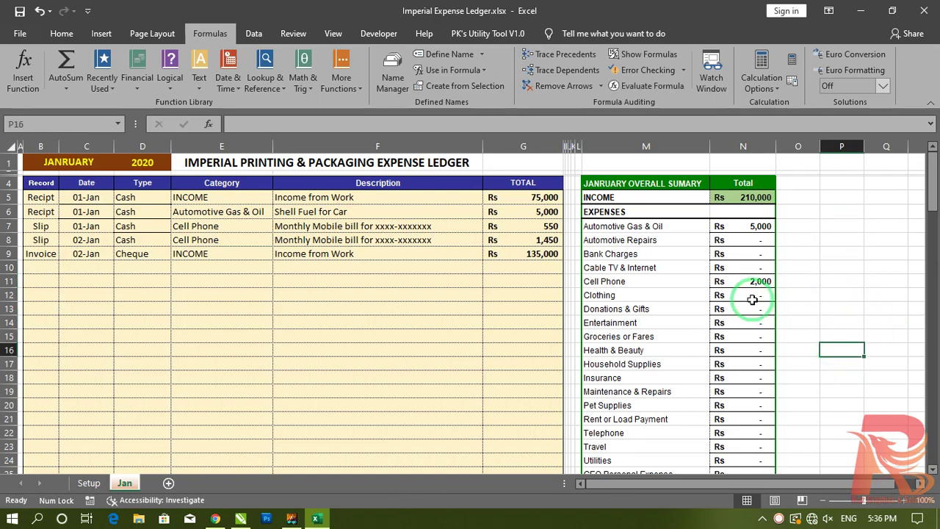
Step: Start the ledger entry in row 10 with record Slip and date 3-1-20
scroll(754, 300, "down", 1)
scroll(105, 289, "down", 1)
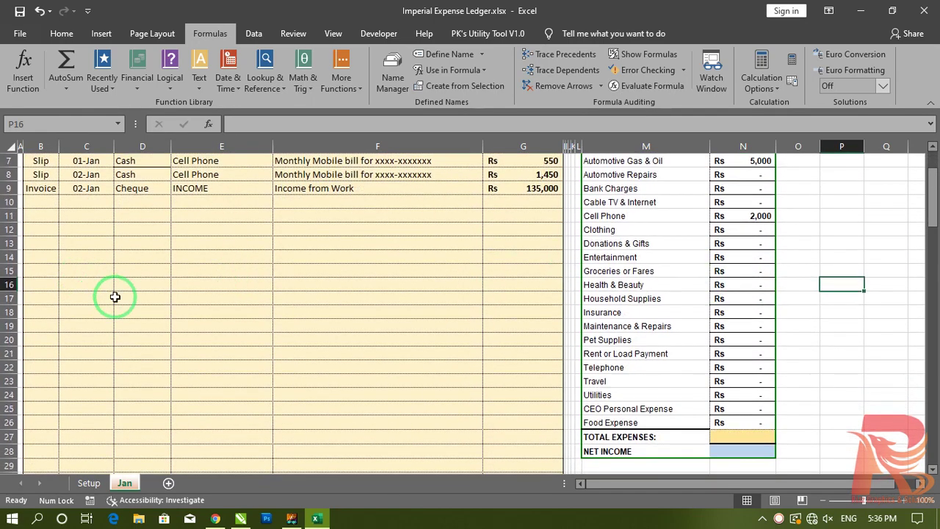
scroll(44, 285, "up", 2)
left_click(46, 267)
left_click(65, 268)
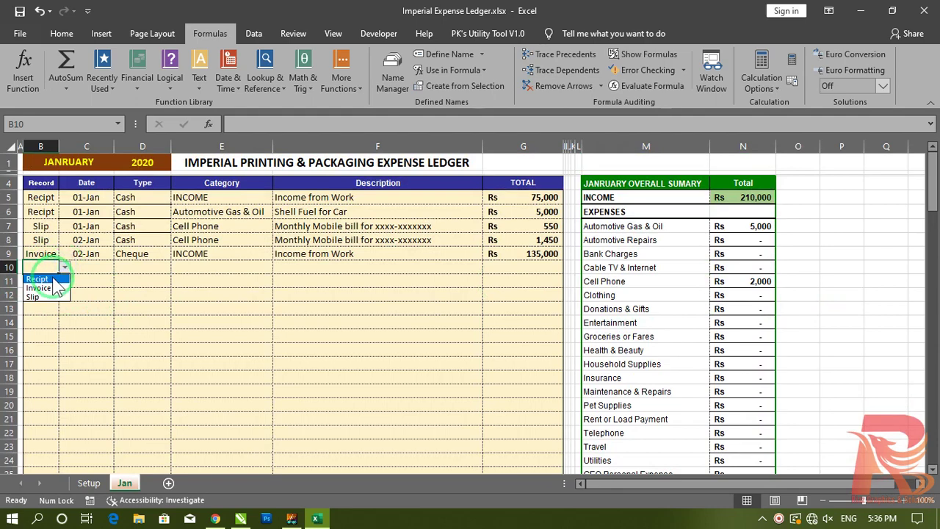
left_click(36, 295)
left_click(92, 273)
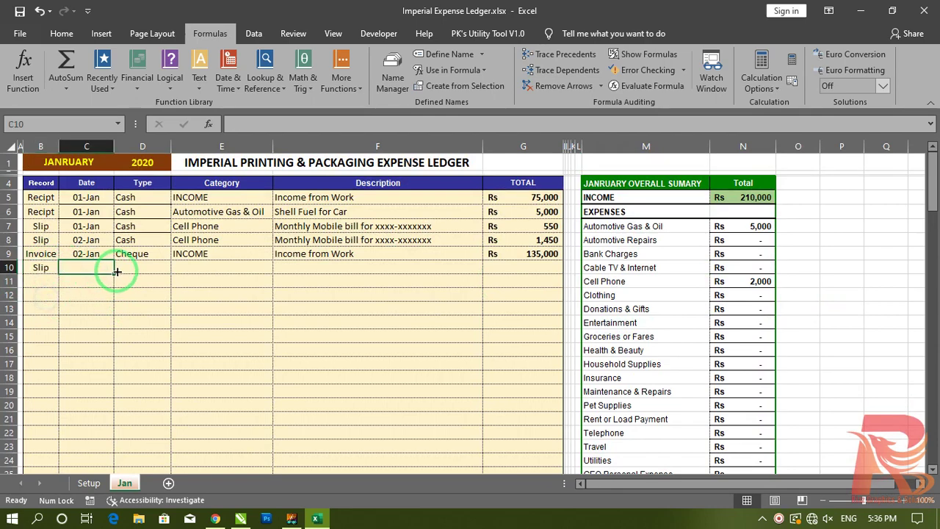
type("3-1-20")
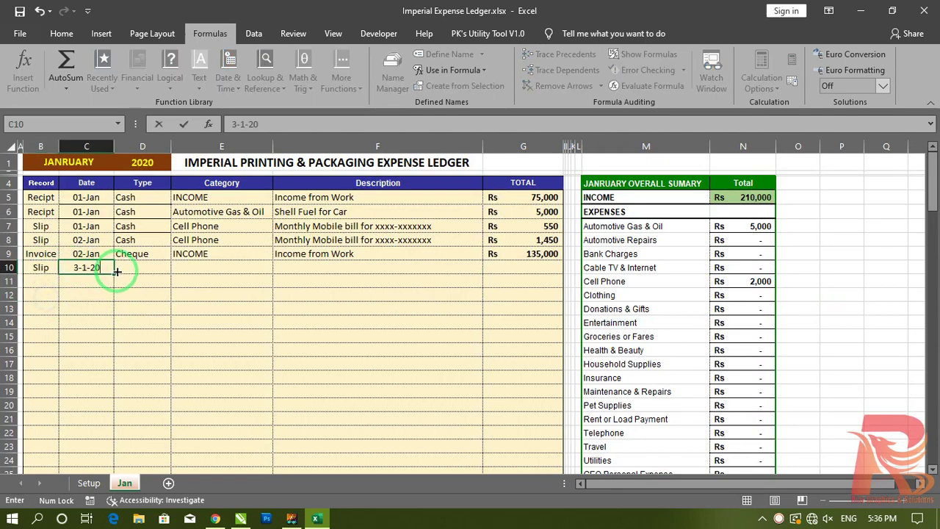
left_click(116, 271)
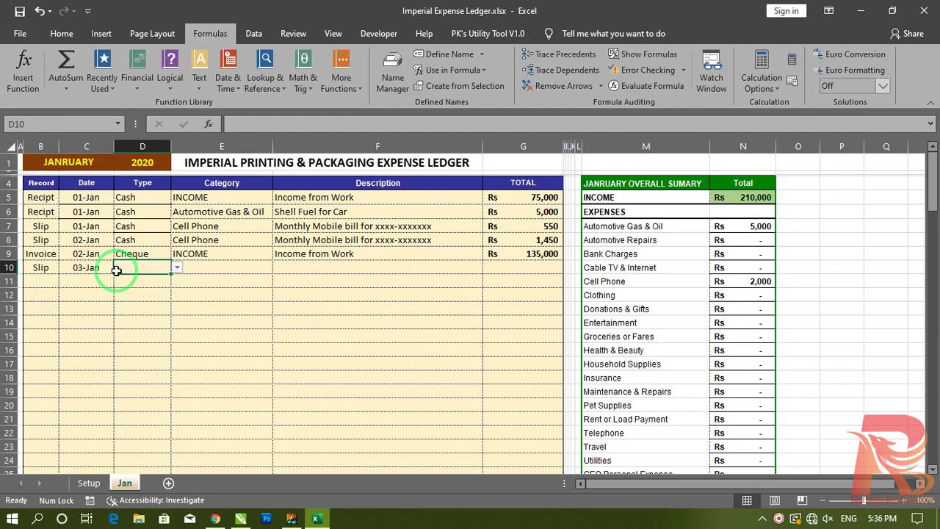
Step: Set the row 10 entry's type to Online and its category to Utilities
type("online")
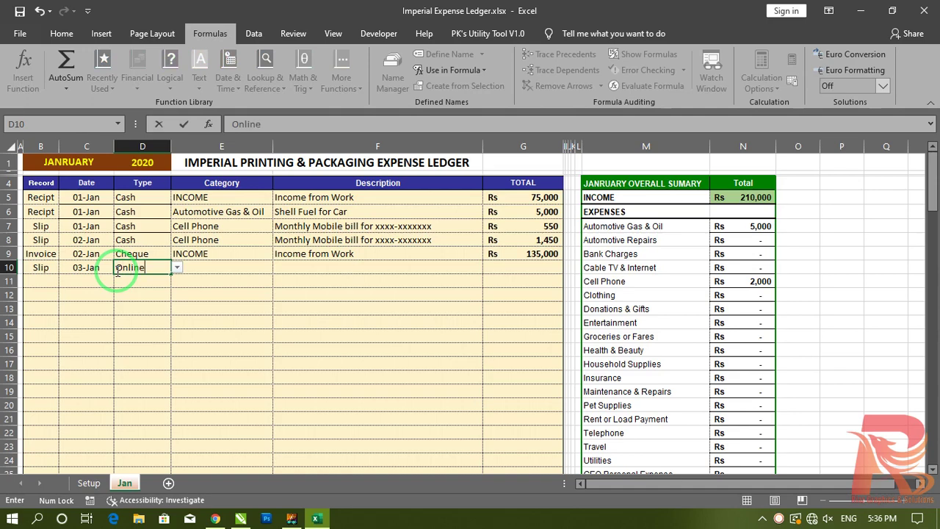
key("ctrl+Return")
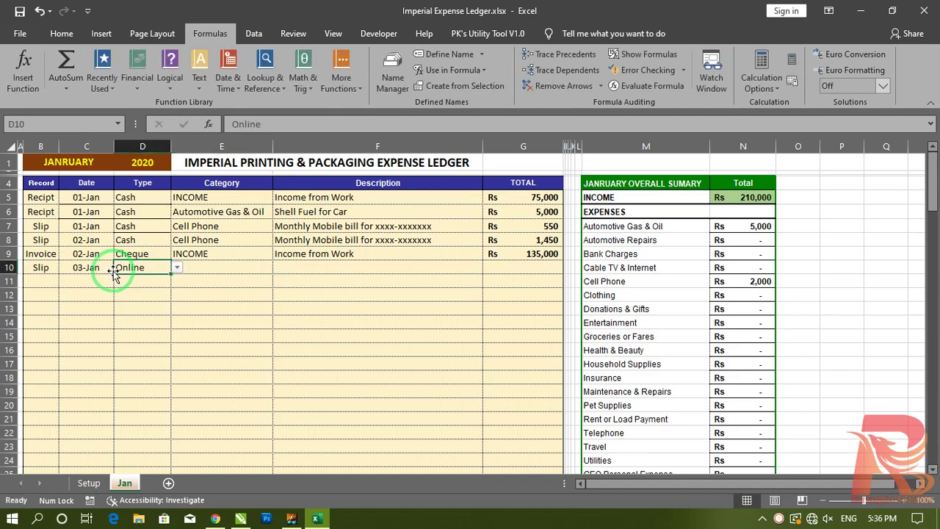
left_click(177, 268)
left_click(149, 310)
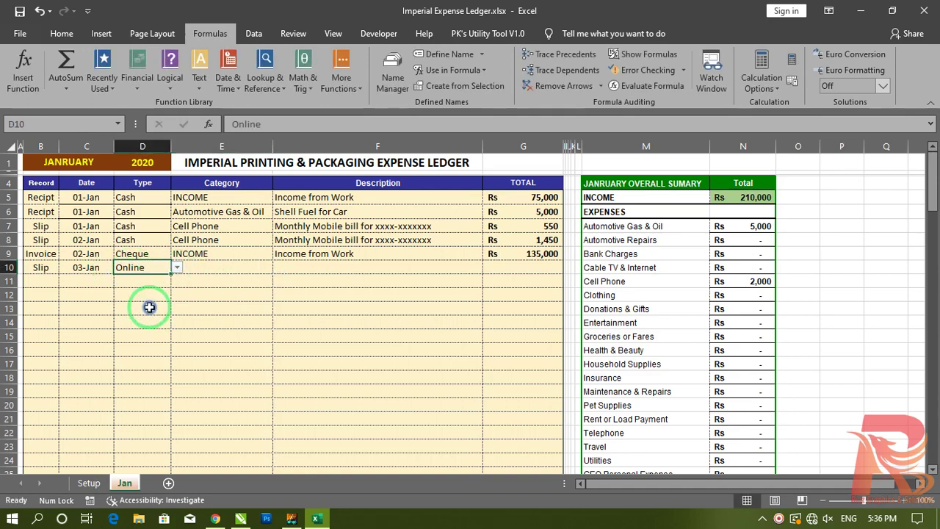
left_click(202, 271)
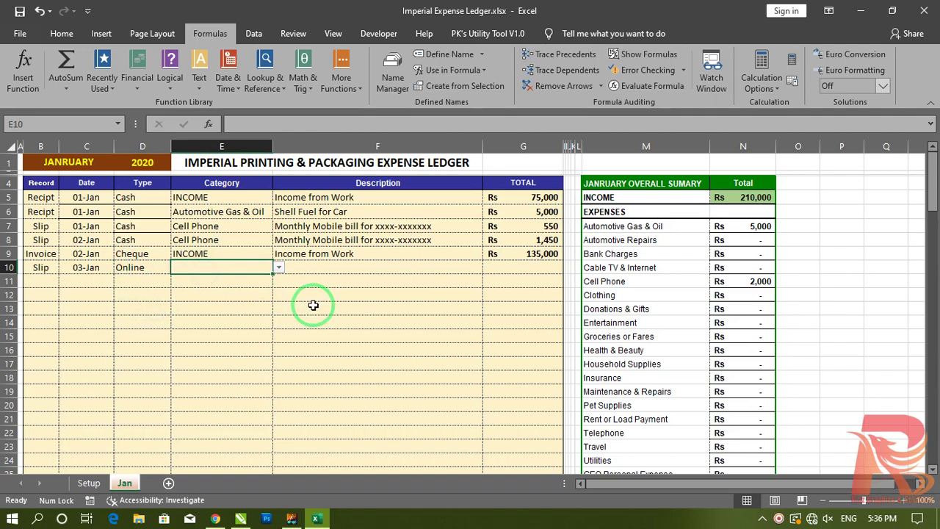
left_click(278, 267)
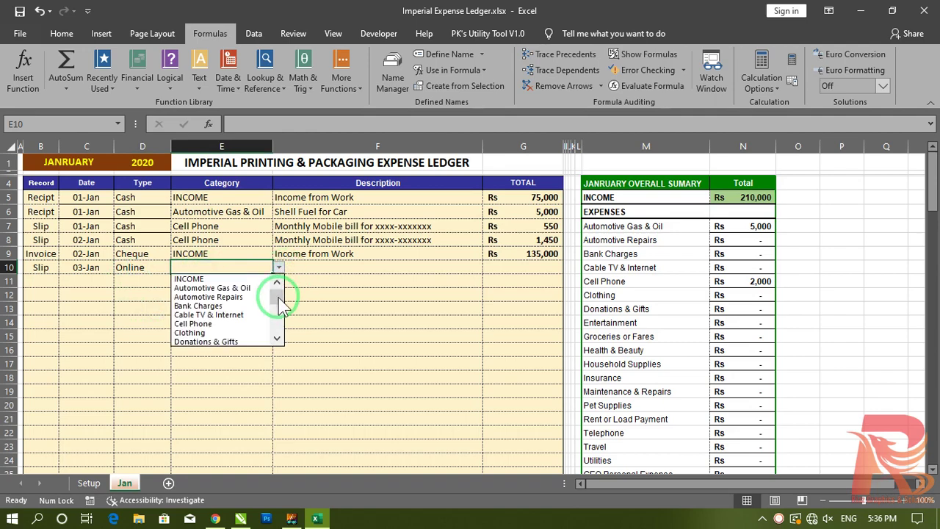
left_click_drag(279, 291, 281, 345)
left_click(202, 323)
Step: Complete the row 10 entry with description Monthly Electric bill for the Company and a total of 35620
left_click(314, 268)
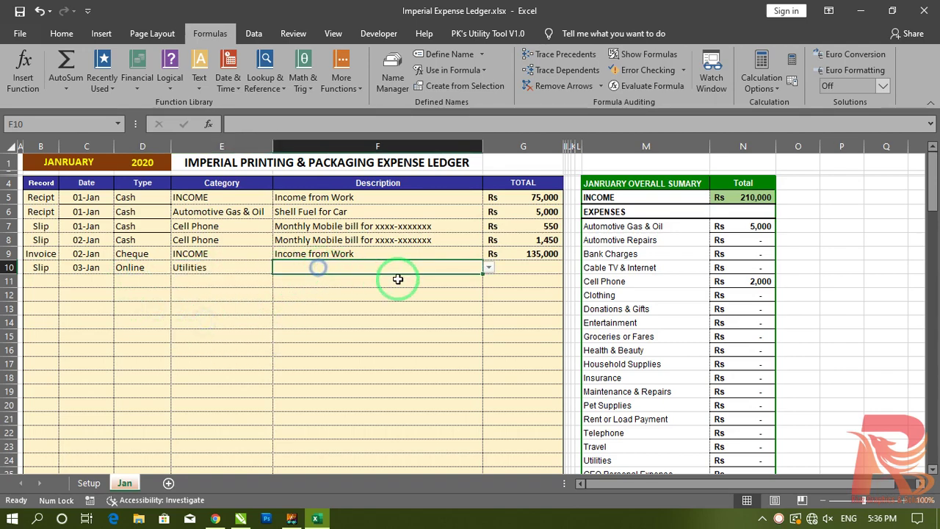
left_click(488, 269)
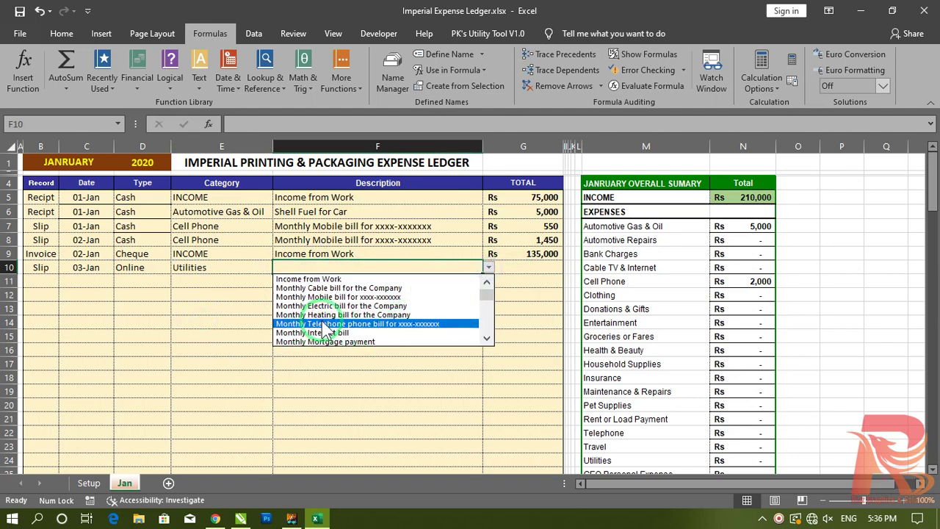
left_click(321, 307)
left_click(517, 265)
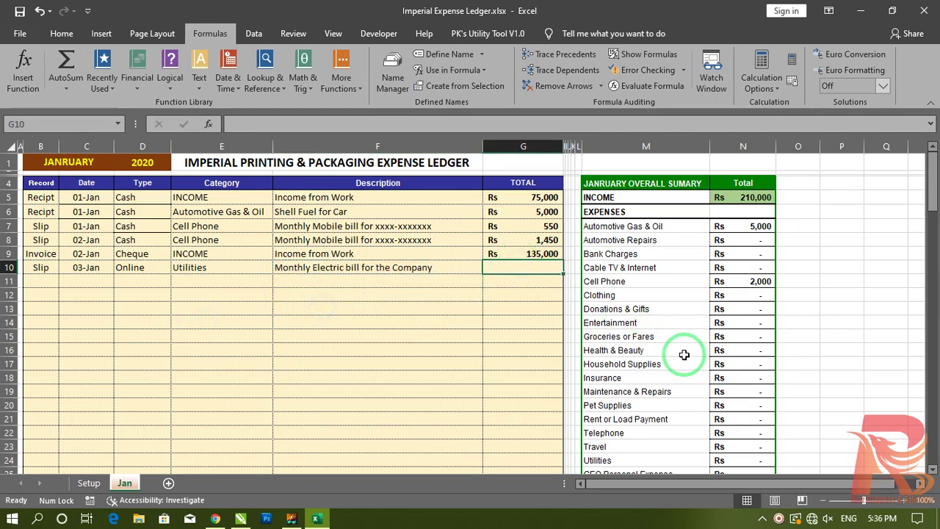
type("35,")
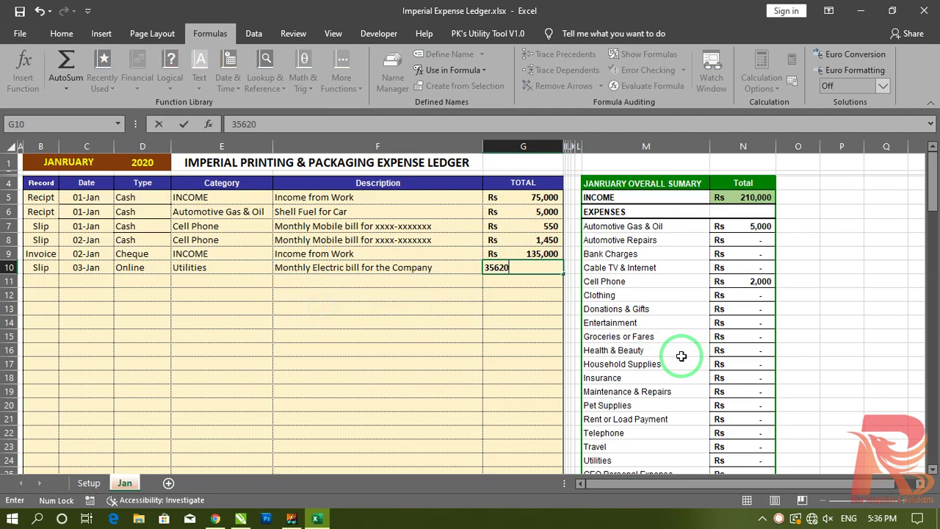
type("620")
key("Return")
Step: Examine the summary's expense totals in N7:N26, including the Utilities amount, against the ledger entries
scroll(764, 444, "down", 2)
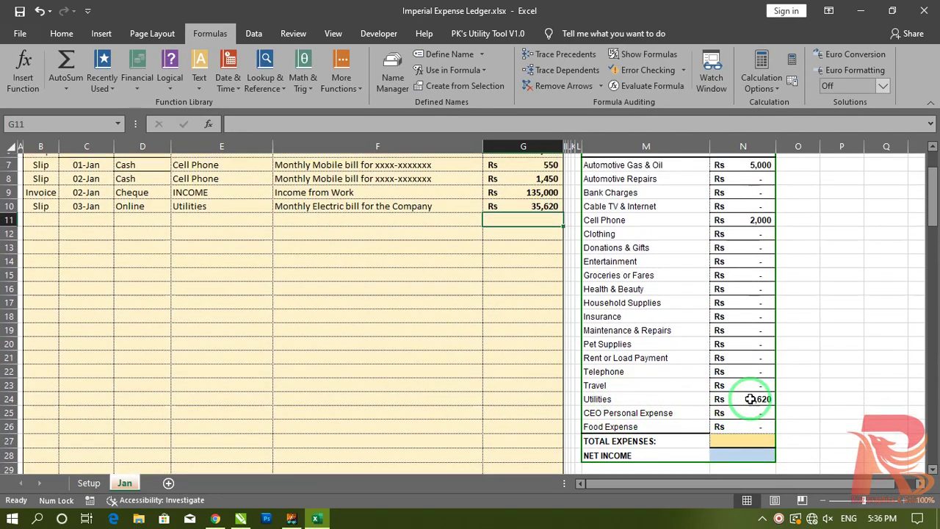
scroll(751, 398, "up", 2)
scroll(751, 397, "down", 4)
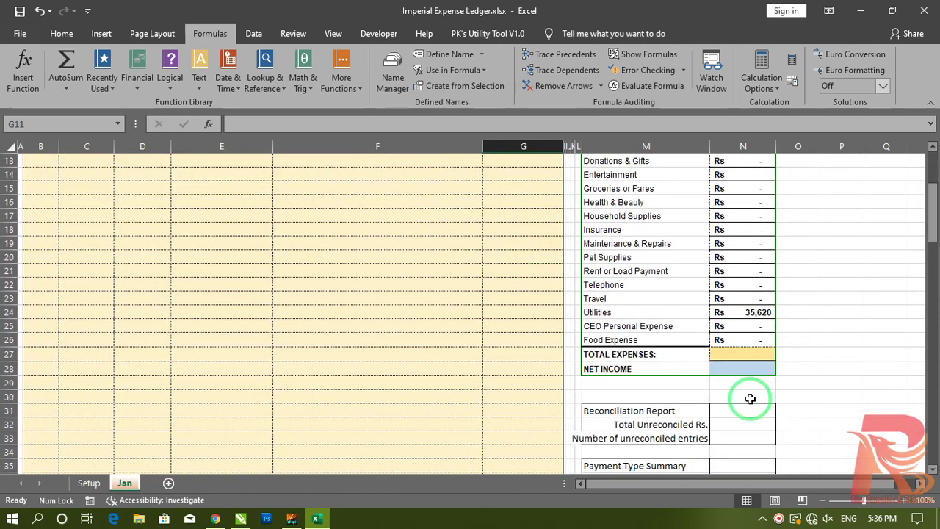
scroll(757, 398, "up", 3)
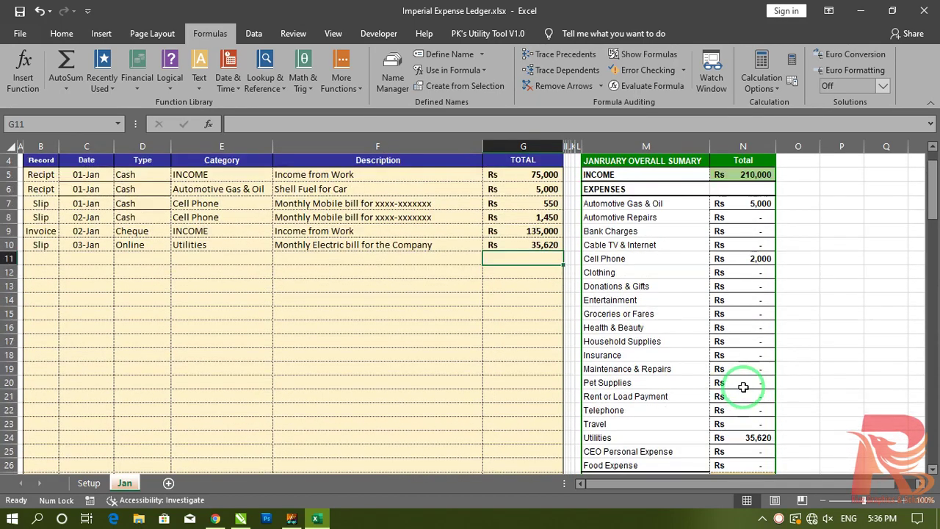
scroll(781, 346, "down", 3)
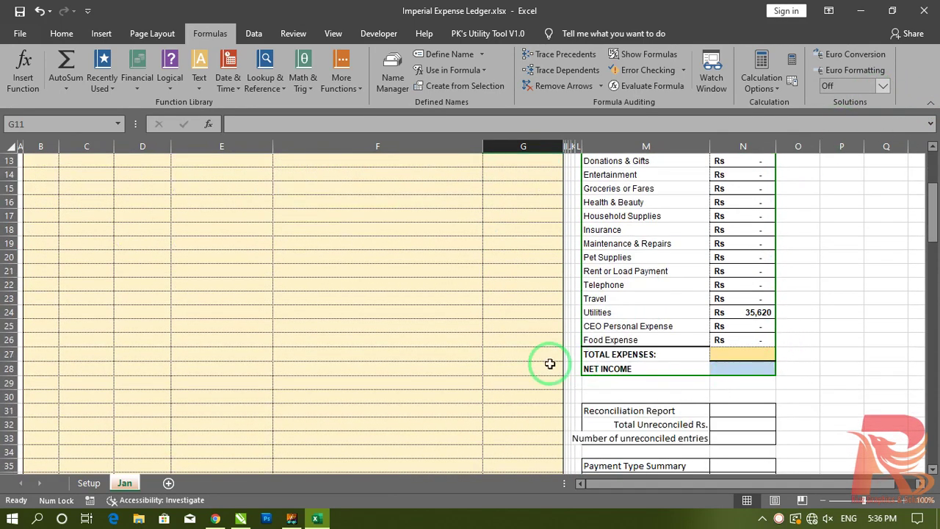
left_click(728, 355)
scroll(776, 369, "up", 4)
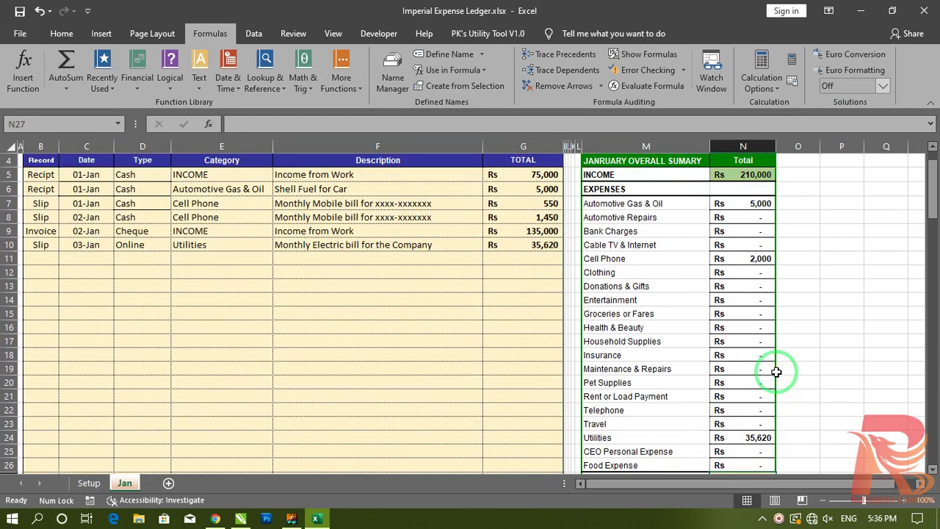
left_click_drag(750, 226, 755, 417)
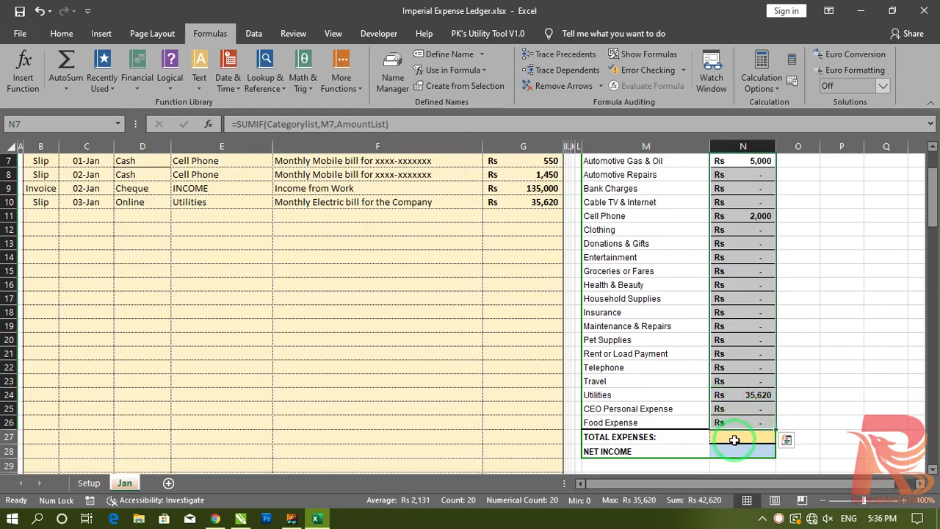
Step: Calculate TOTAL EXPENSES in N27 with the formula =SUM(N7:N26)
left_click(744, 438)
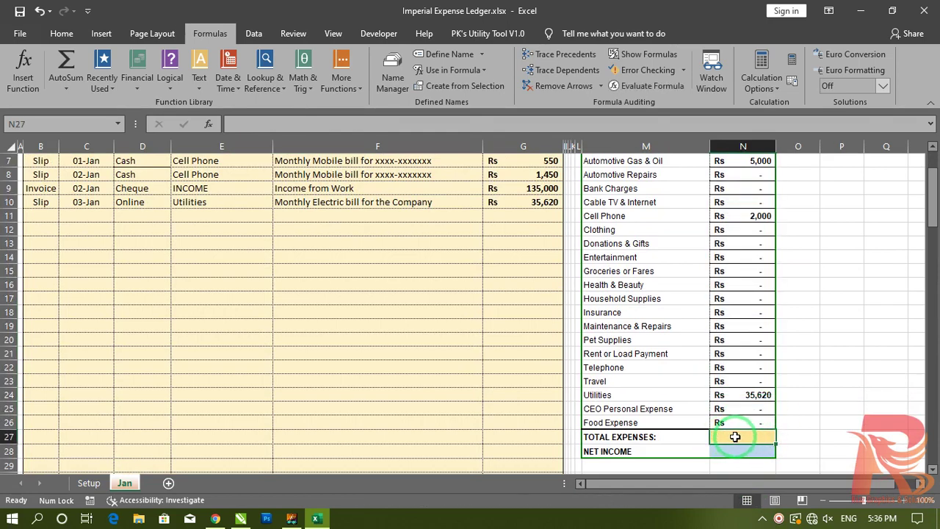
type("=sumif")
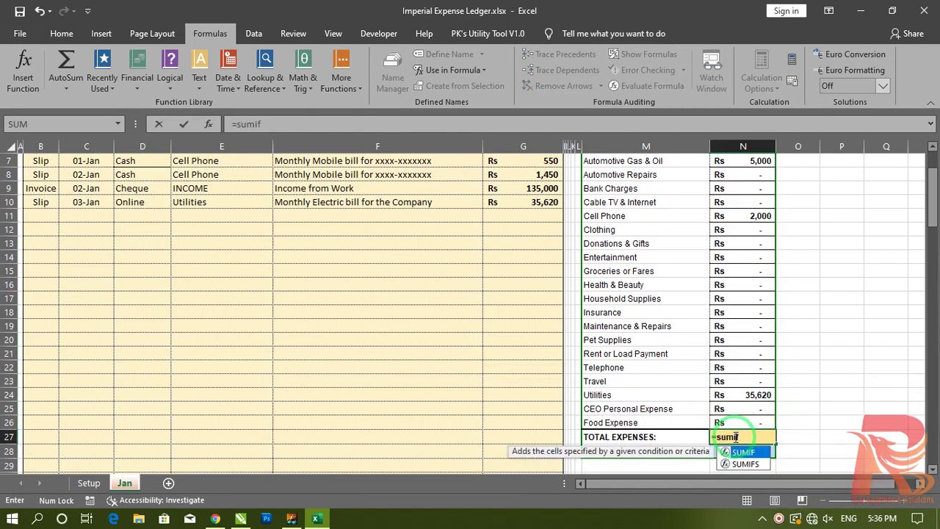
type("(")
key("BackSpace")
key("BackSpace")
key("BackSpace")
type("(")
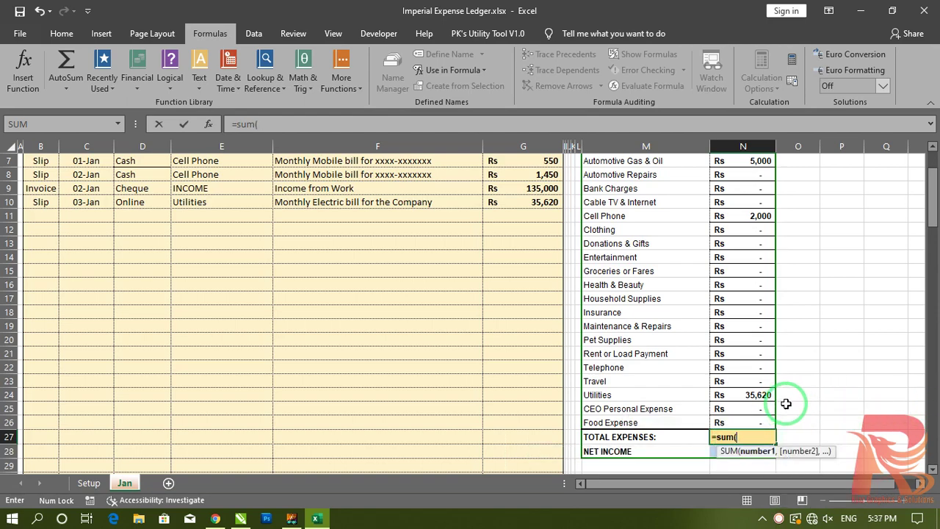
scroll(780, 404, "up", 2)
left_click_drag(744, 227, 727, 423)
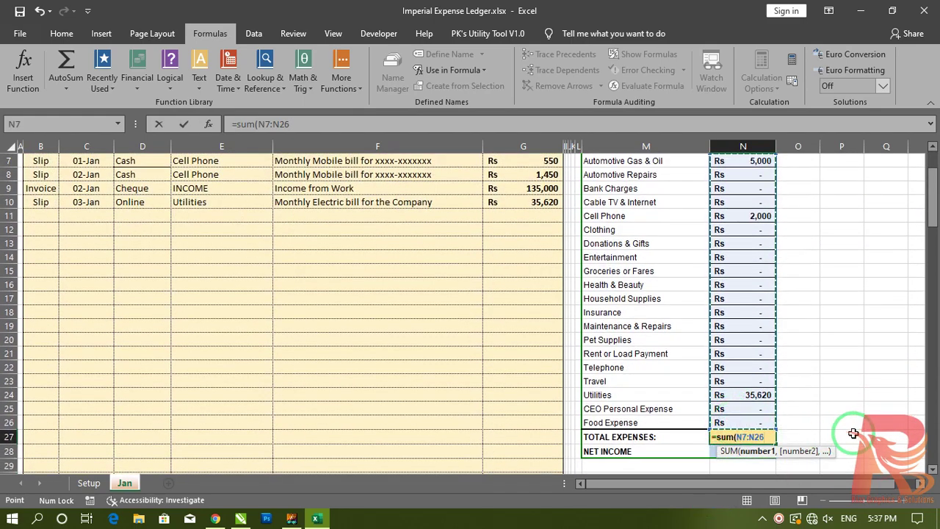
type(")")
key("Return")
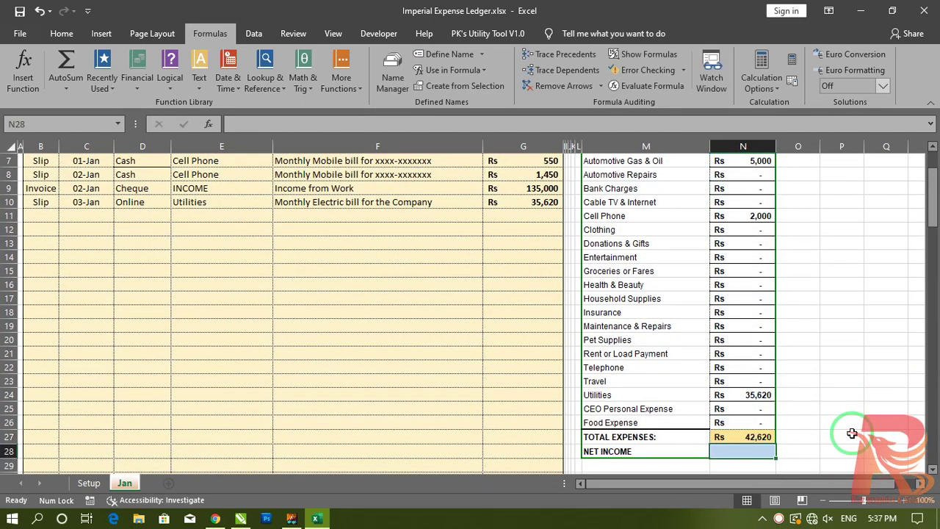
Step: Calculate NET INCOME in N28 by subtracting total expenses from income with the formula =N5-N27
scroll(651, 441, "down", 2)
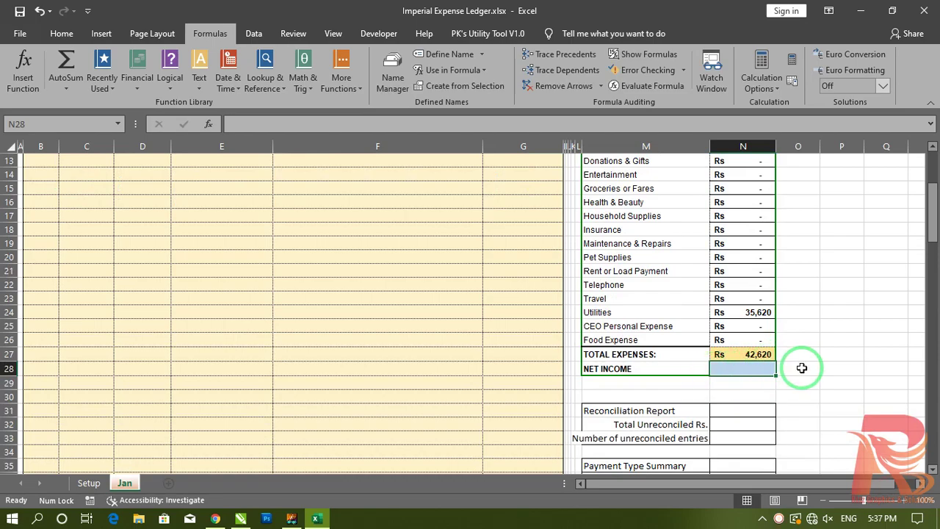
scroll(797, 371, "up", 3)
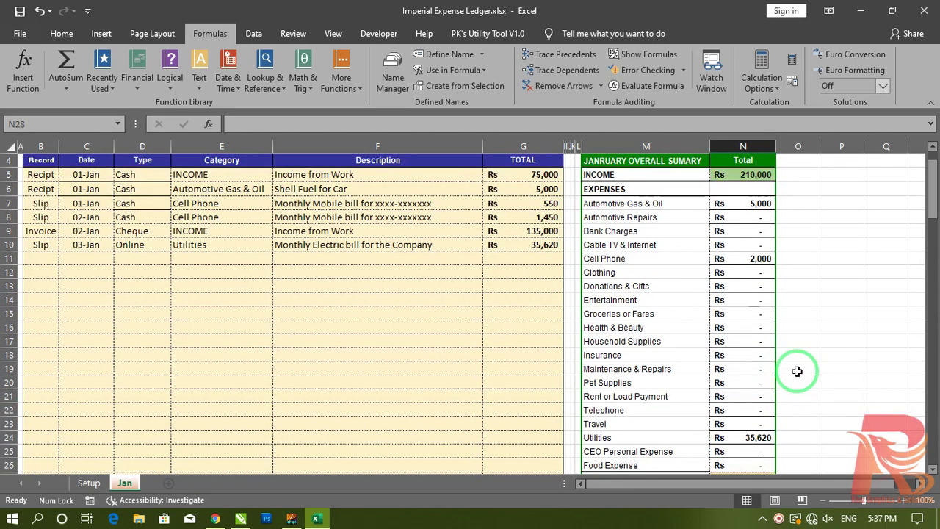
scroll(797, 371, "down", 2)
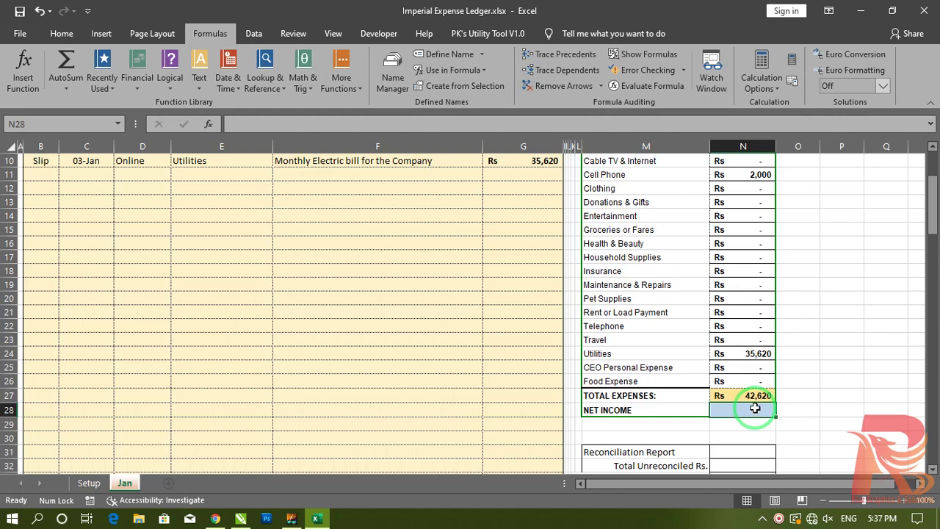
type("=")
scroll(755, 408, "up", 3)
left_click(744, 199)
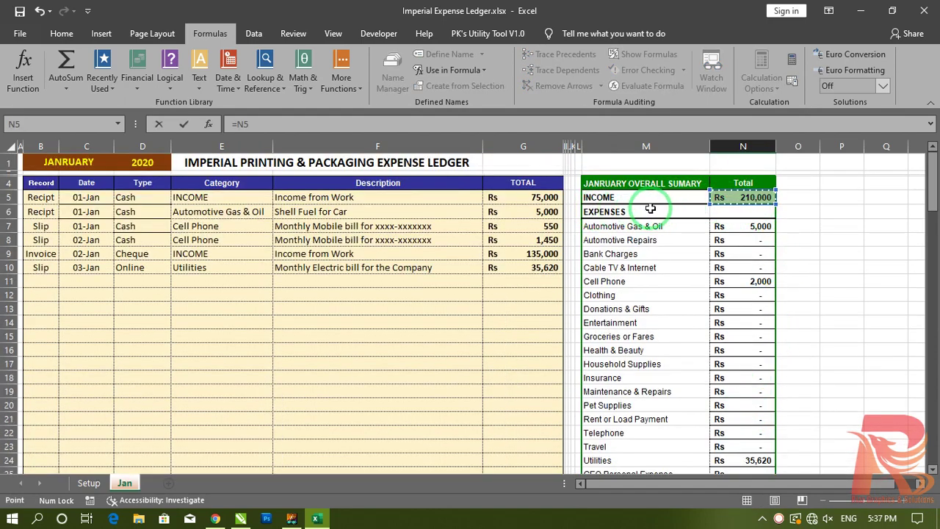
type("-")
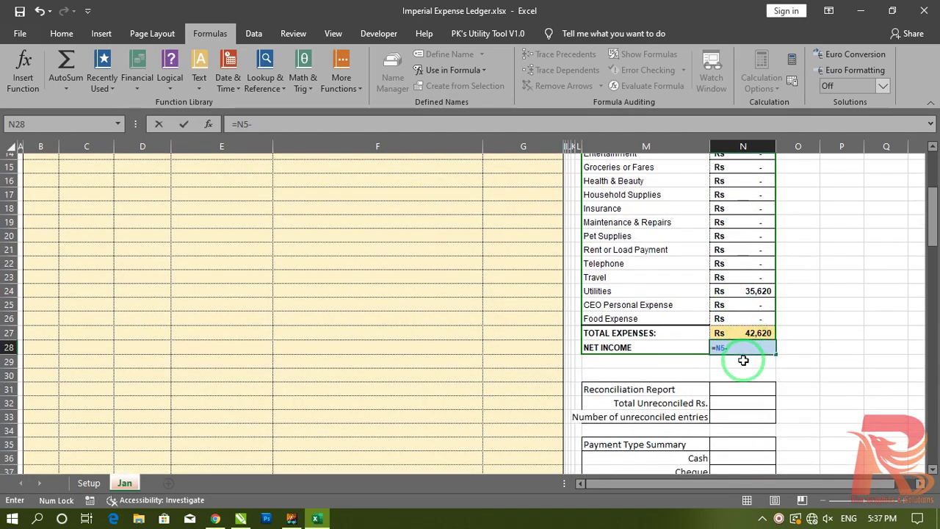
left_click(734, 313)
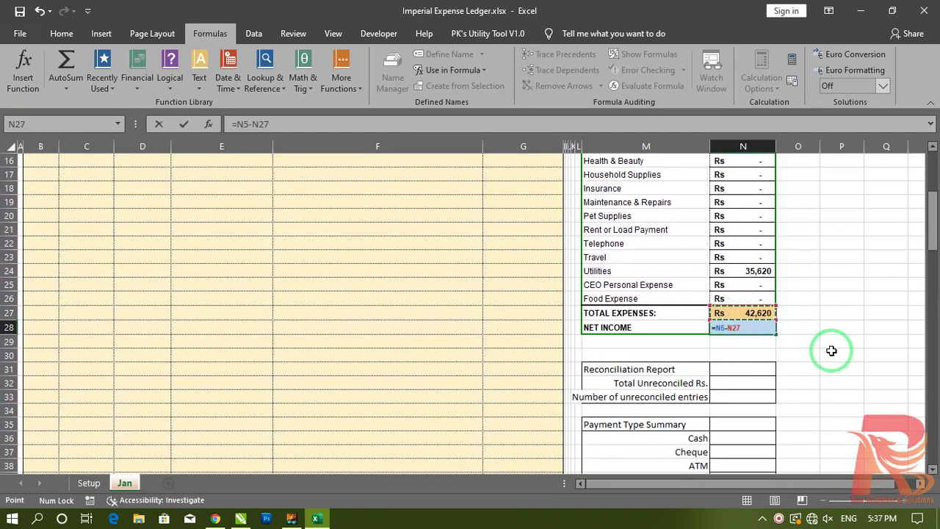
key("Return")
Step: Increase the font size of the NET INCOME amount in N28 to 10, matching the TOTAL EXPENSES amount
left_click(751, 327)
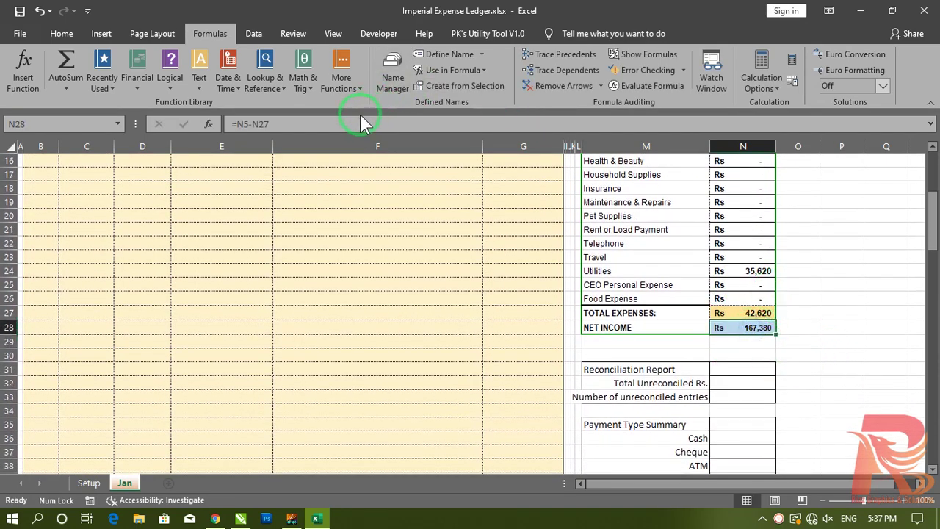
left_click(61, 34)
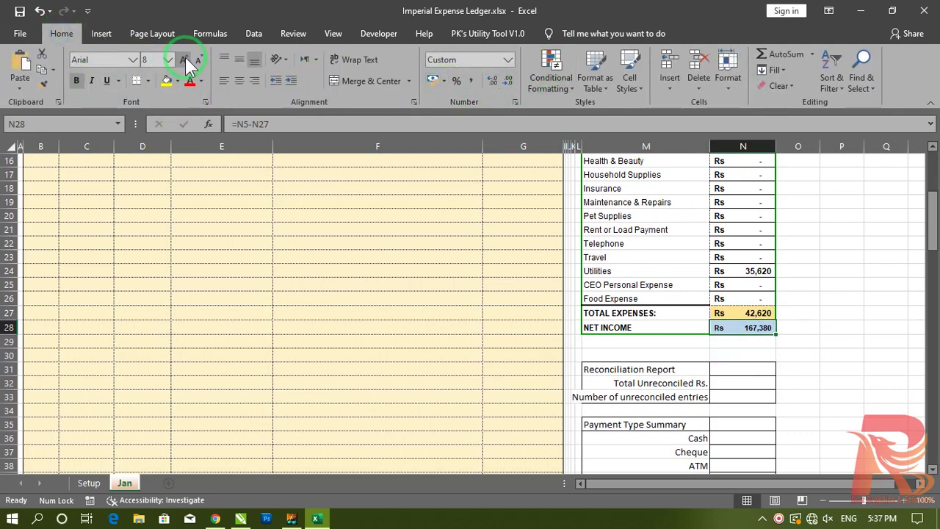
left_click(718, 312)
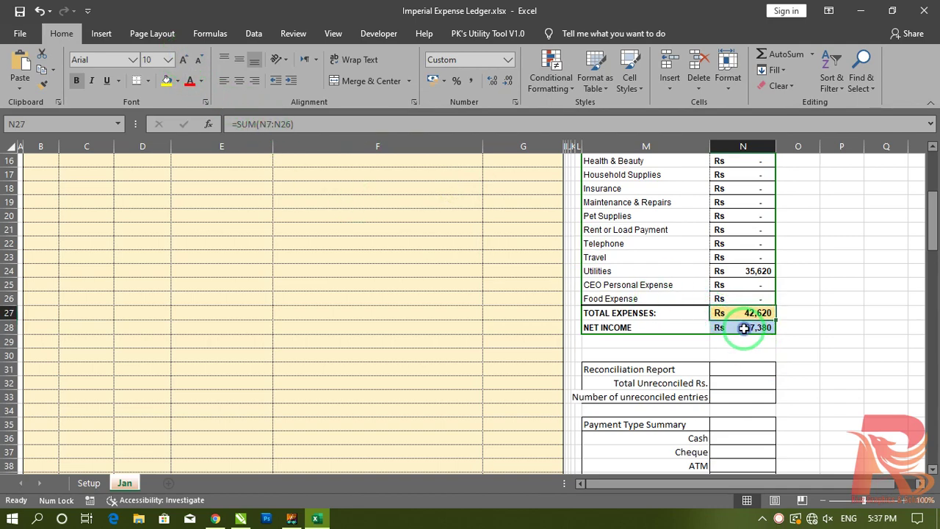
left_click(745, 329)
left_click(185, 62)
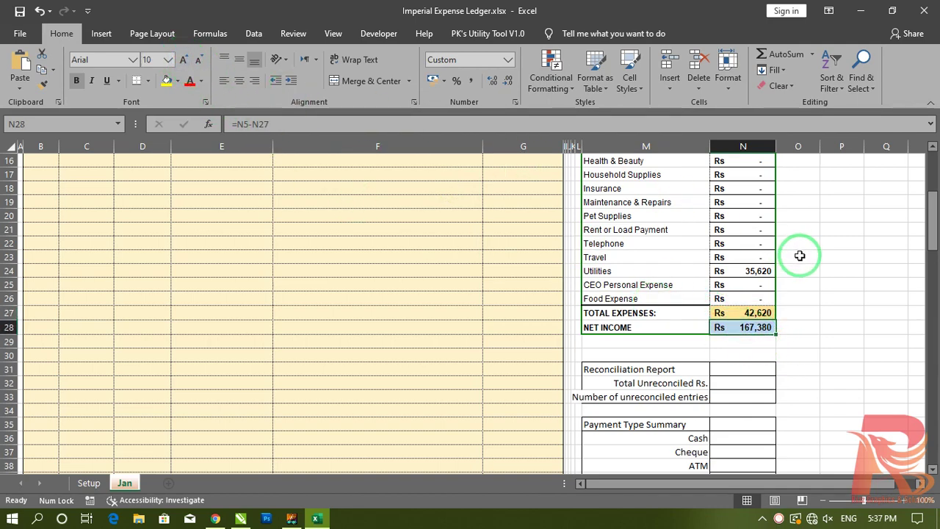
Step: Enter the income amount 210000 in P27 and the total expenses amount 42620 in P28 as a scratch check
left_click(751, 312)
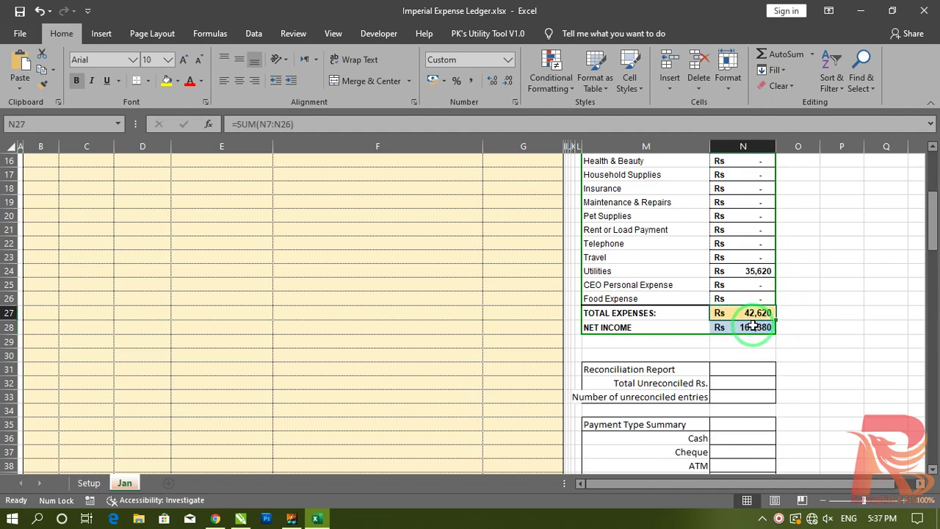
left_click(749, 328)
left_click(834, 327)
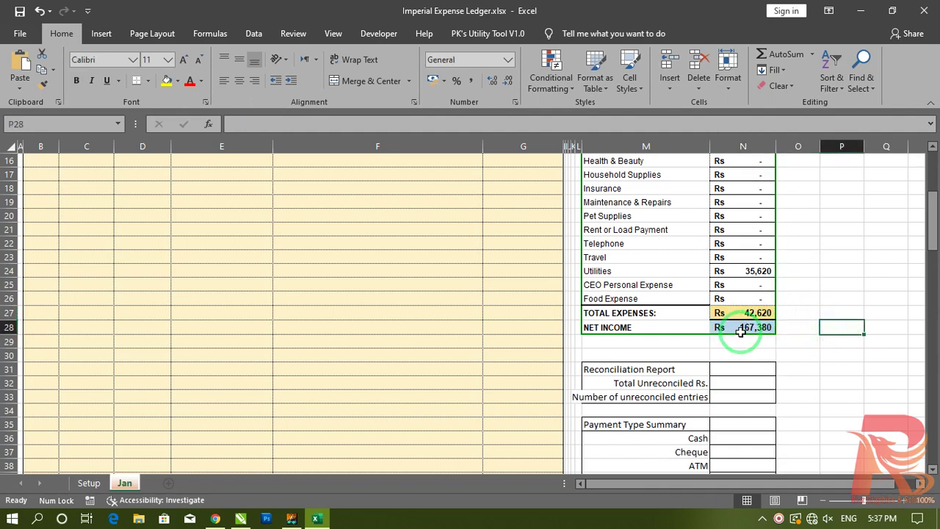
left_click(845, 313)
scroll(851, 364, "up", 5)
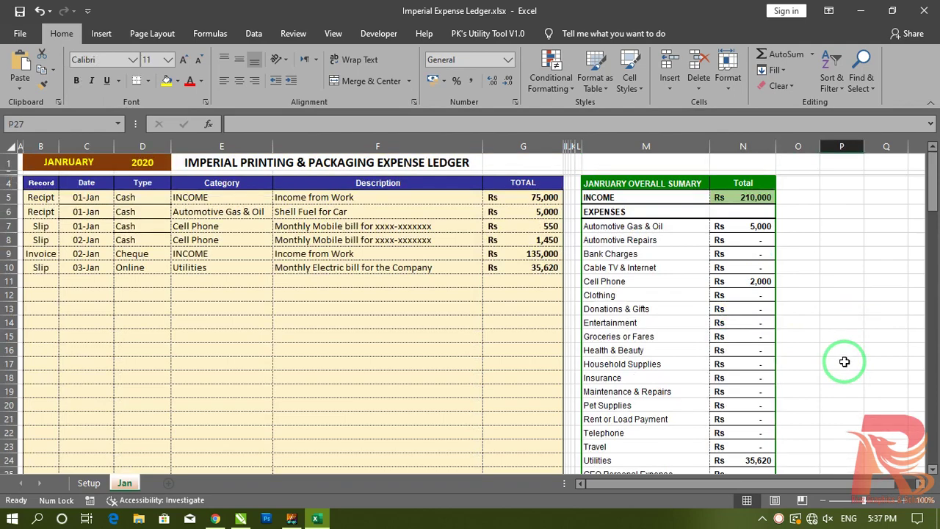
scroll(820, 391, "down", 5)
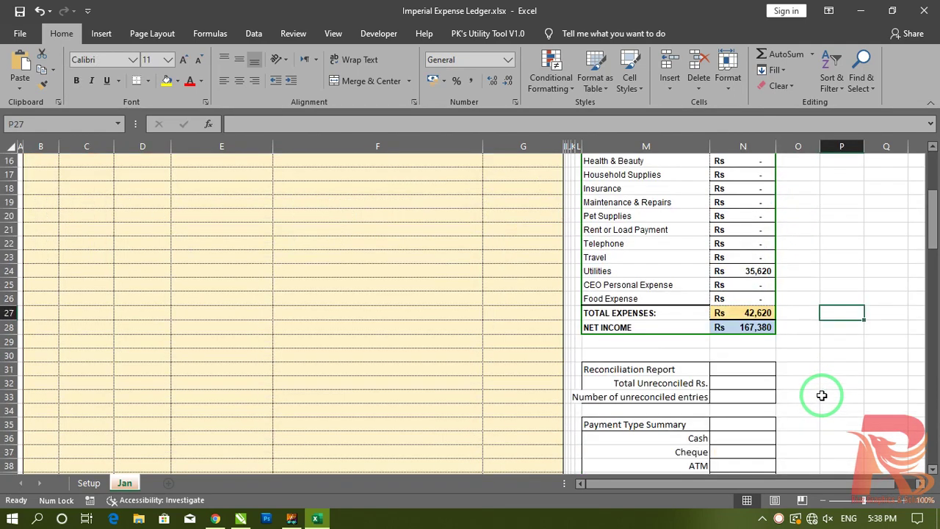
type("210000")
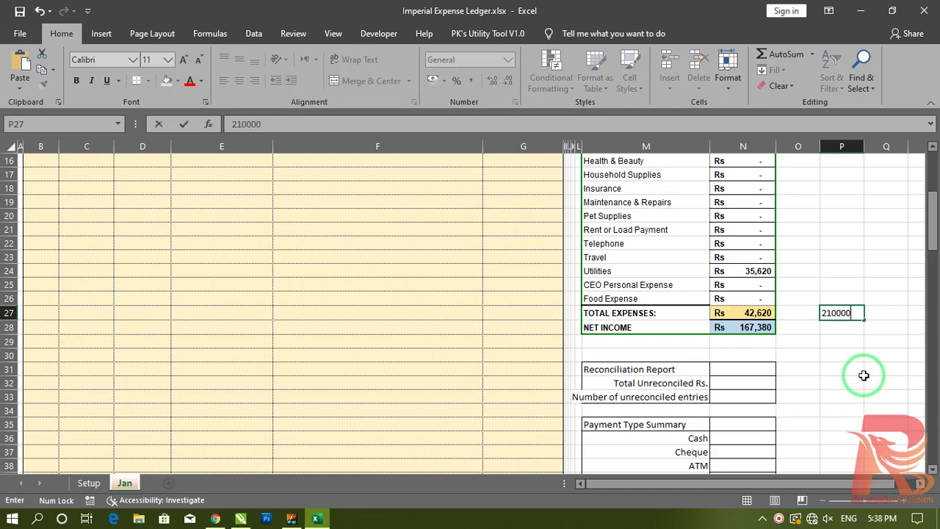
key("Return")
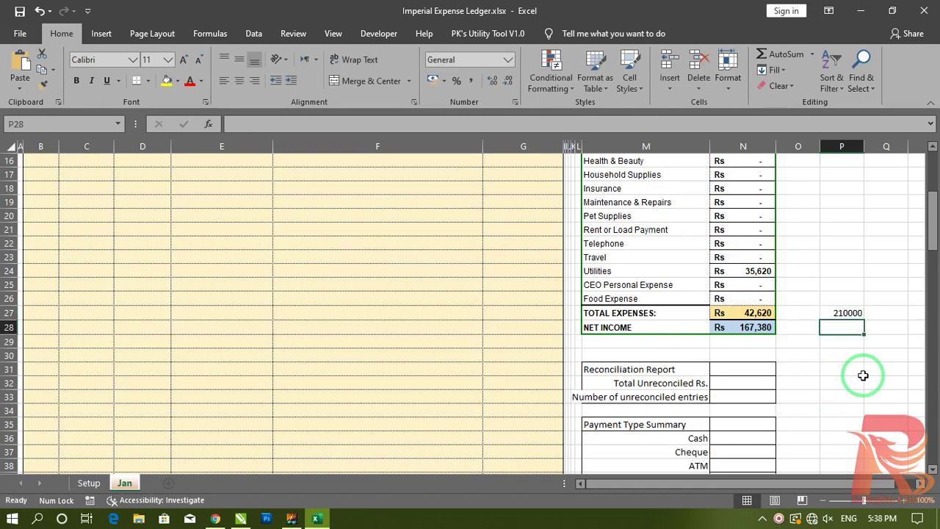
type("4262")
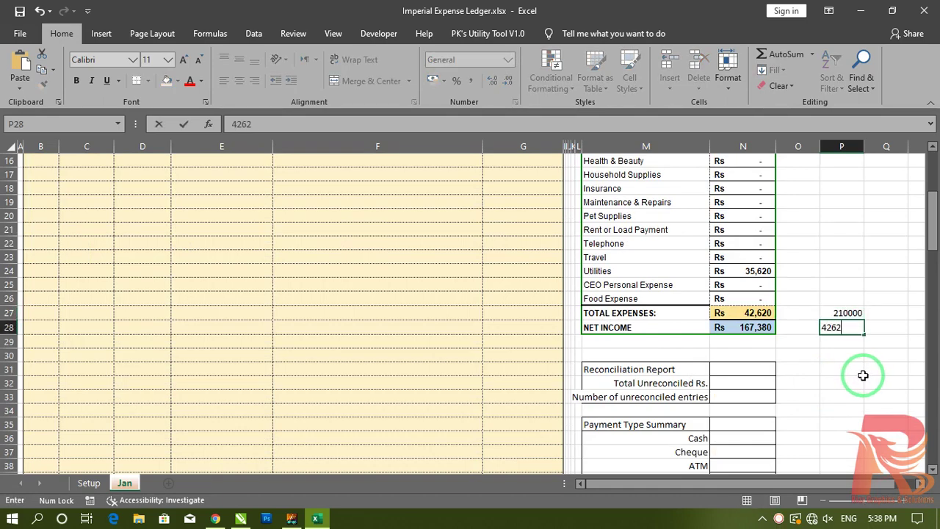
type("0")
key("Return")
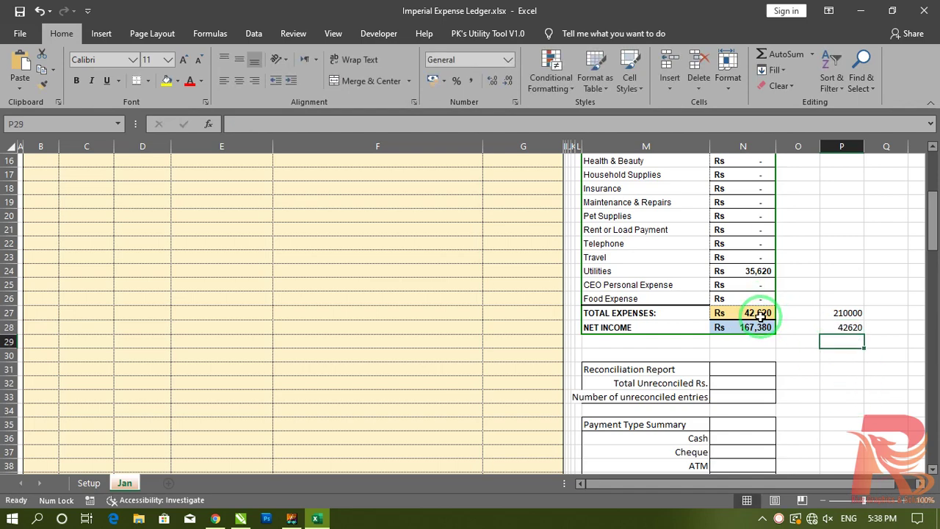
Step: Check the net income in P30 with the formula =P27-P28 and clear the scratch figures from column P
scroll(919, 379, "down", 1)
key("Down")
type("=")
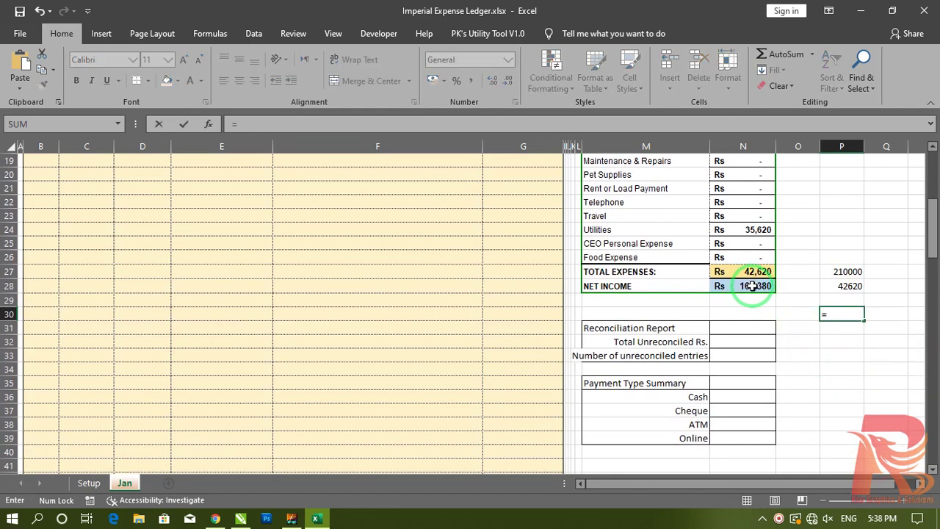
left_click(845, 271)
type("-")
left_click(859, 287)
key("Return")
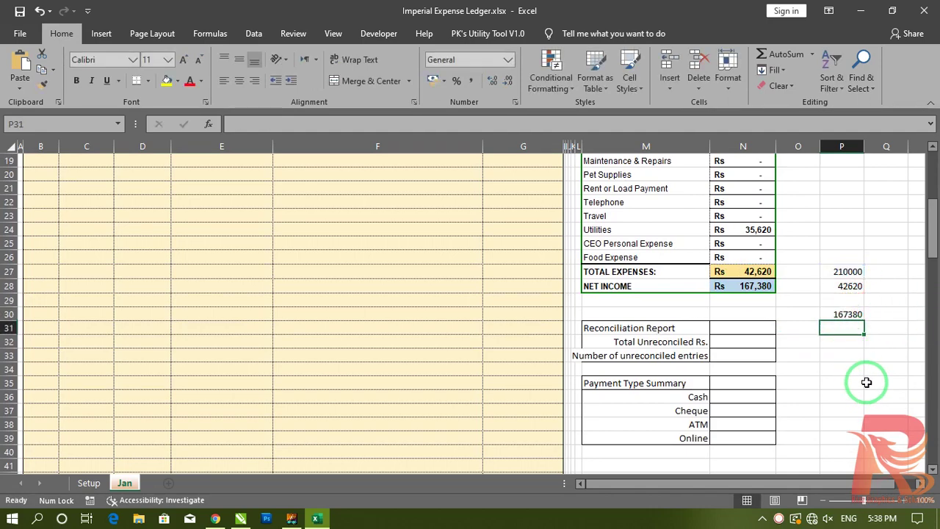
left_click_drag(877, 383, 841, 257)
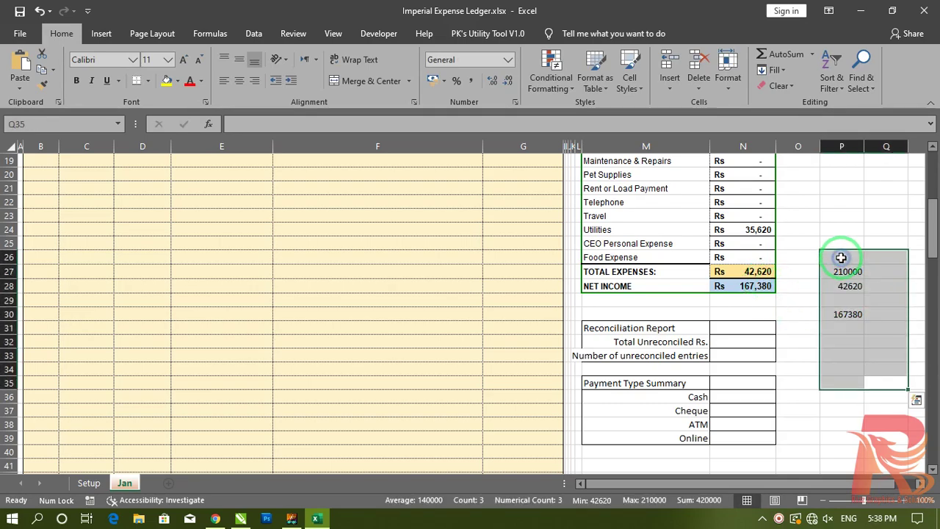
left_click(841, 357)
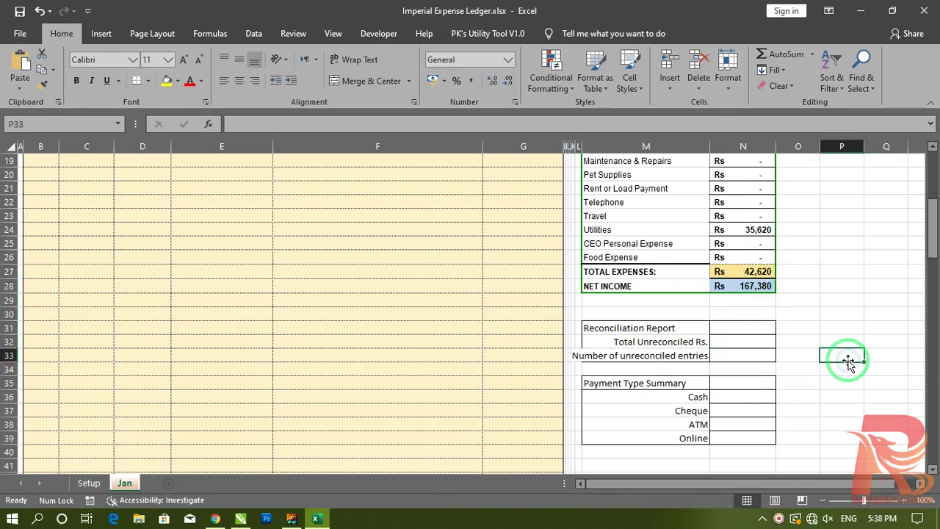
Step: Widen column M so the Number of unreconciled entries label fits inside it with room to spare
scroll(849, 361, "up", 6)
scroll(848, 361, "down", 7)
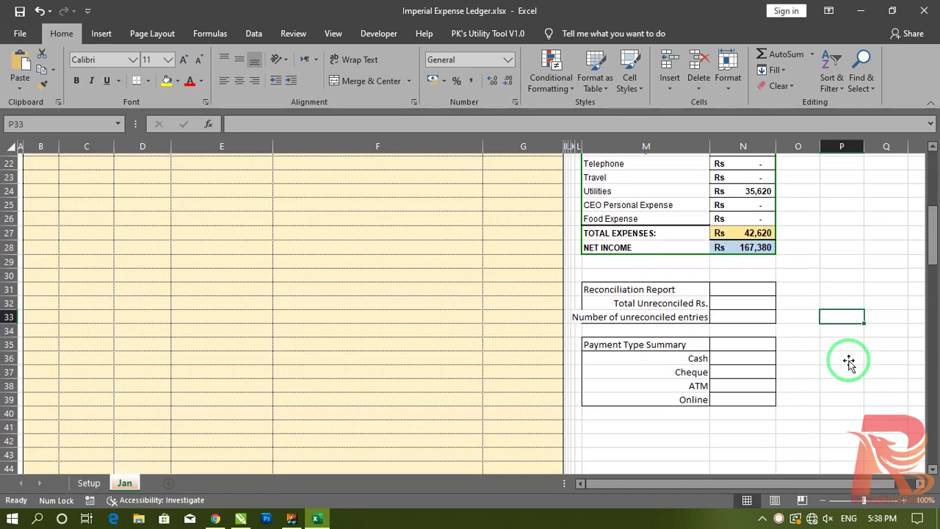
left_click_drag(709, 146, 723, 144)
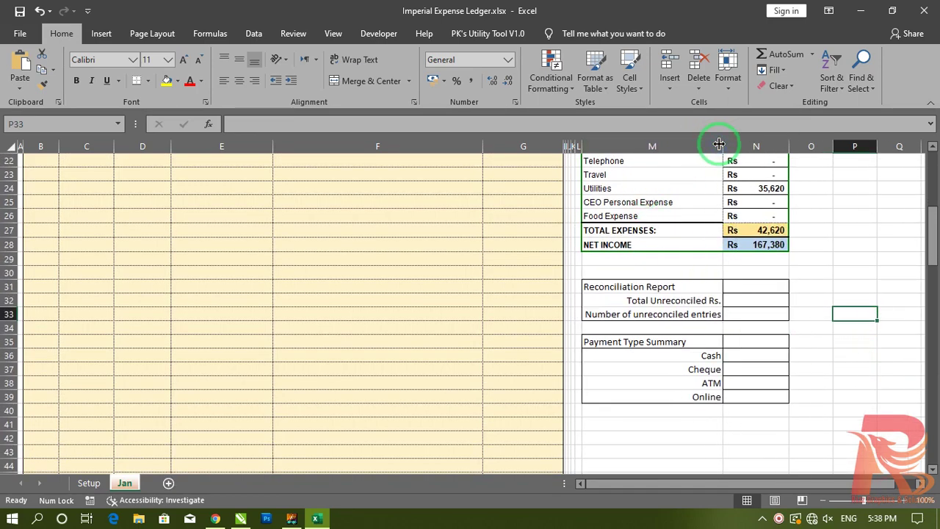
left_click(834, 374)
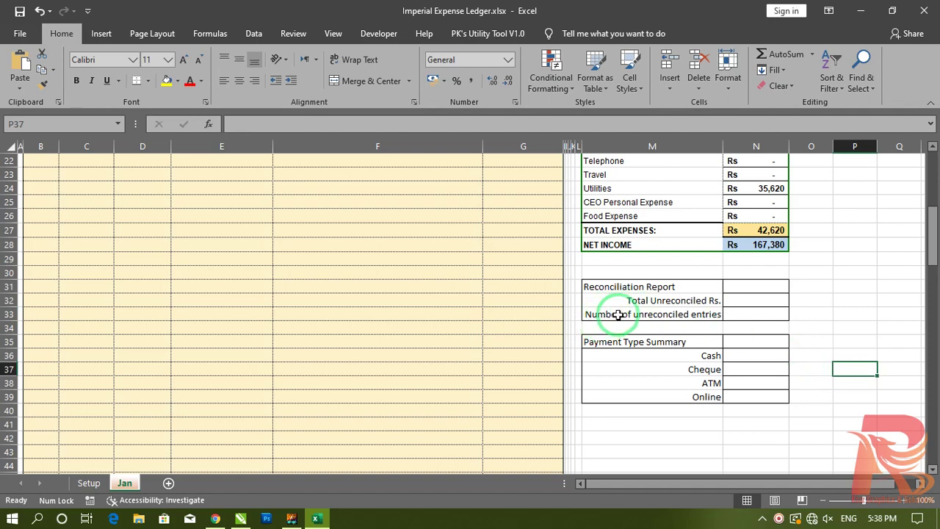
left_click_drag(724, 146, 742, 145)
Step: Examine the January summary's income, expense and net income rows against the ledger, along with the Reconciliation Report below
scroll(781, 252, "up", 6)
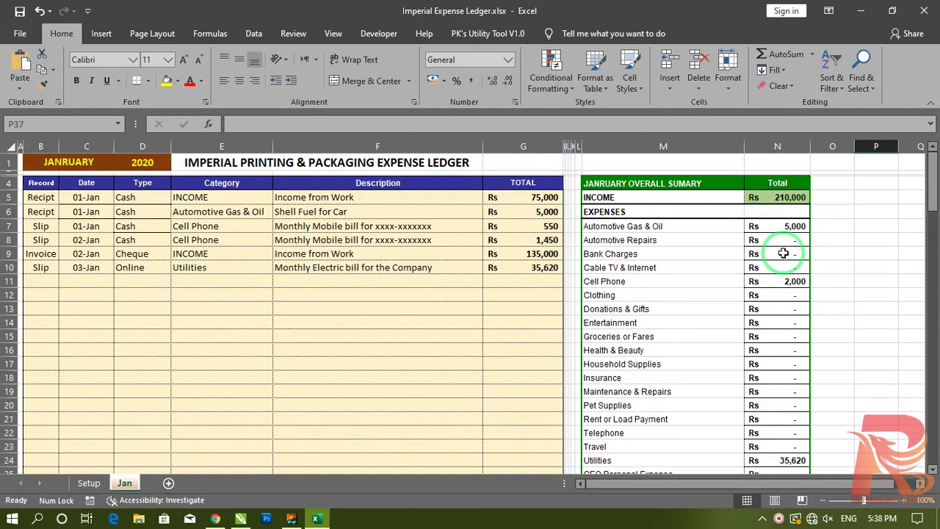
scroll(779, 254, "down", 10)
scroll(815, 279, "up", 3)
left_click(845, 303)
left_click(845, 334)
left_click(663, 302)
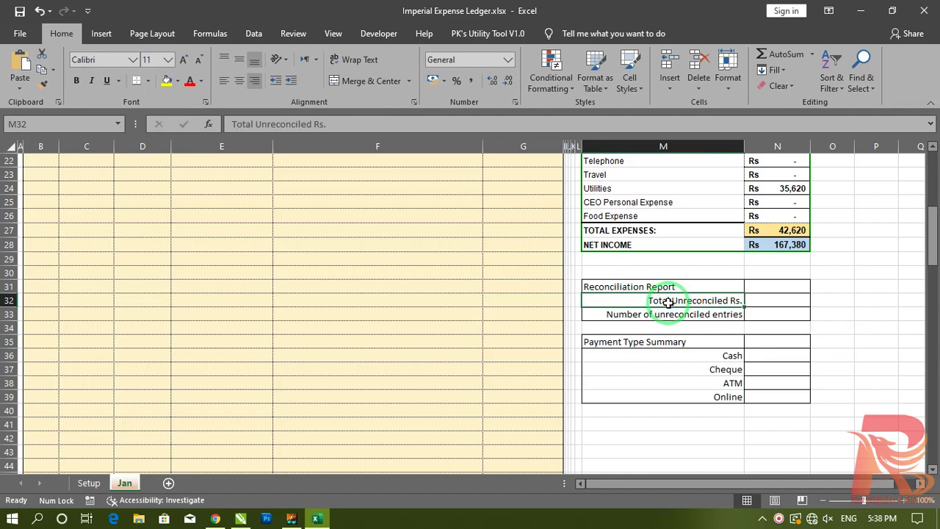
scroll(667, 302, "up", 7)
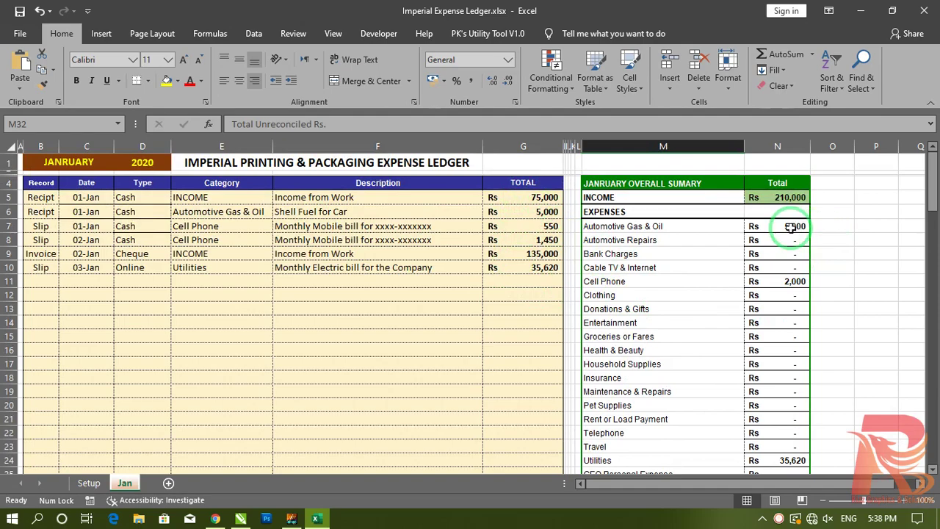
scroll(580, 279, "down", 5)
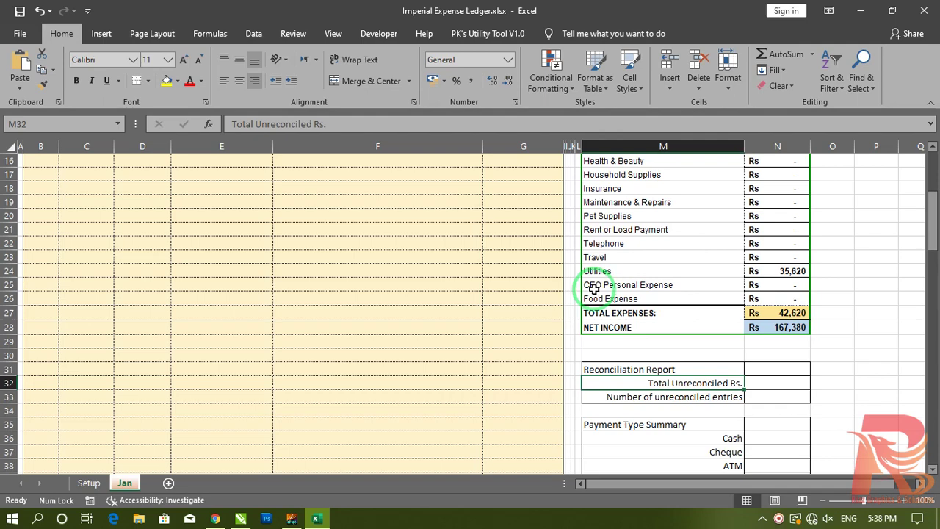
scroll(786, 300, "up", 4)
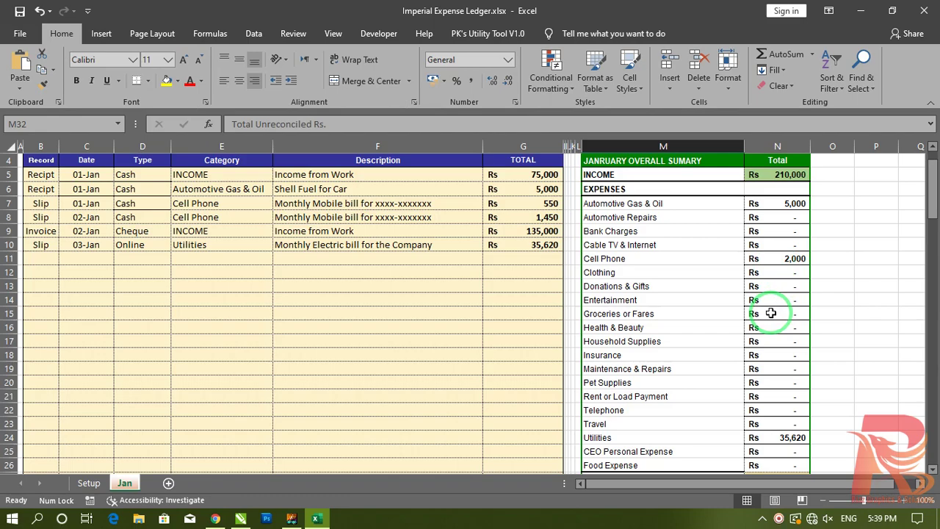
scroll(772, 372, "down", 6)
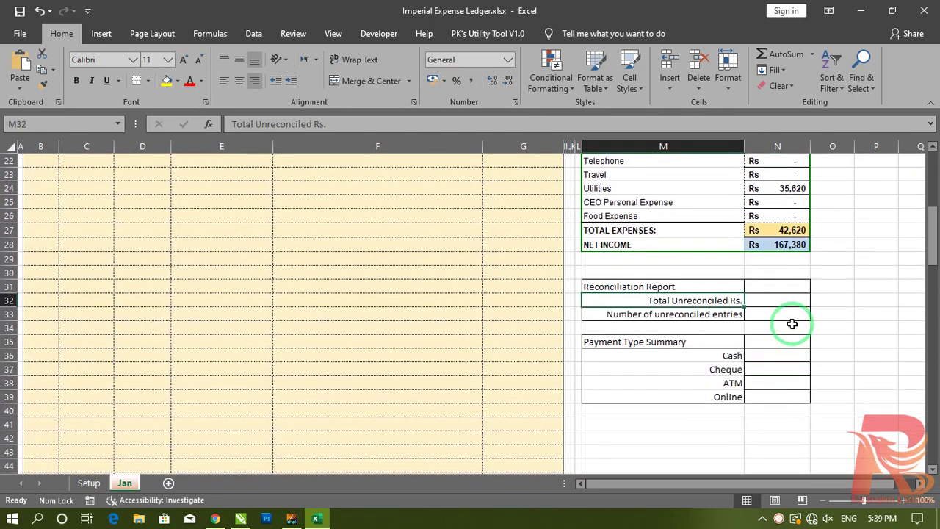
Step: Calculate Total Unreconciled Rs. in N32 with the formula =SUM(AmountList)
left_click(781, 302)
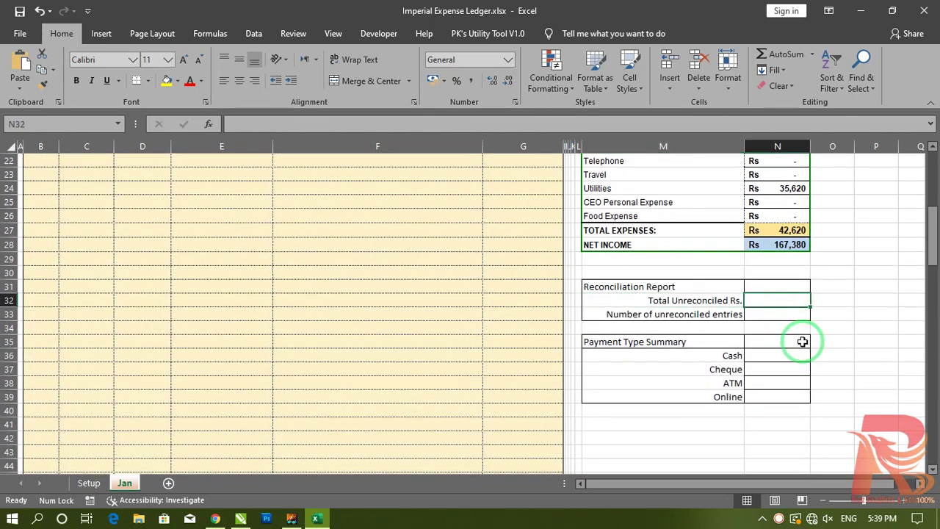
scroll(803, 342, "up", 2)
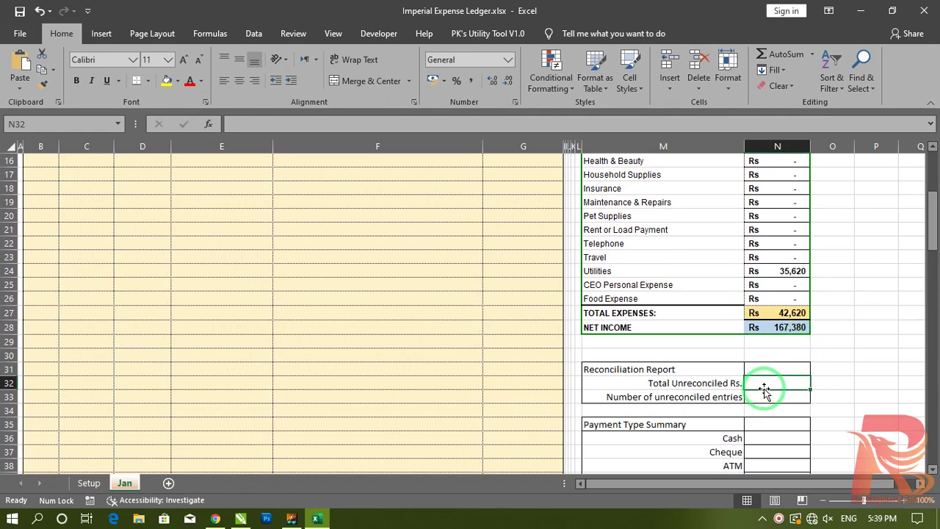
scroll(536, 205, "up", 5)
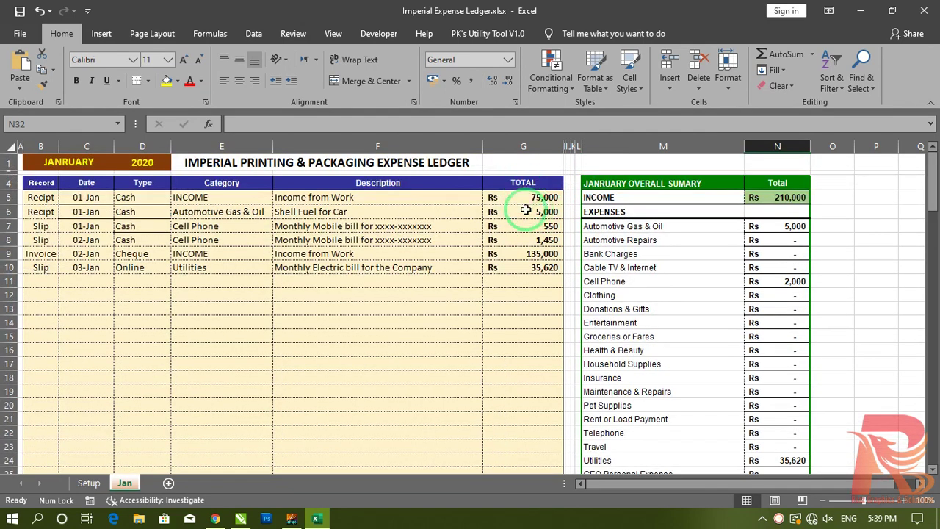
scroll(822, 281, "down", 6)
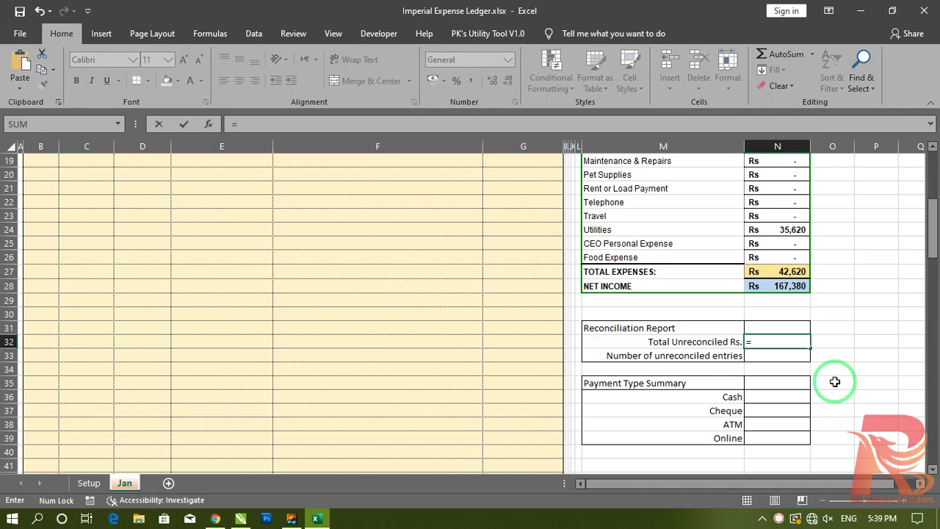
type("sum(")
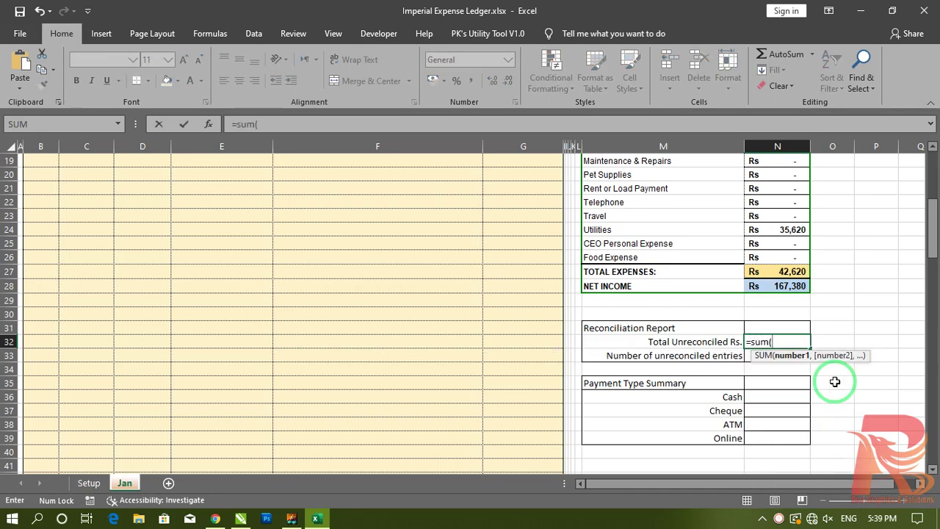
scroll(595, 345, "up", 6)
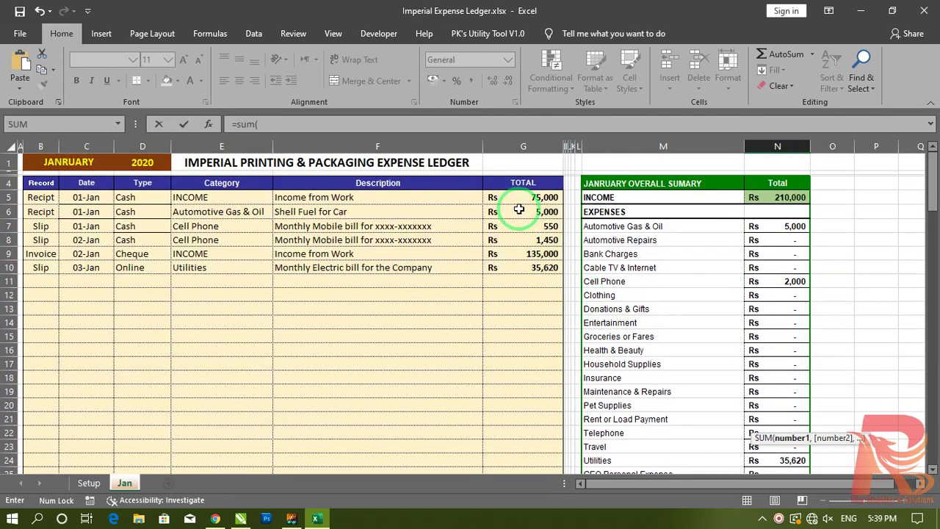
scroll(837, 404, "down", 5)
scroll(846, 407, "down", 2)
type("amoun")
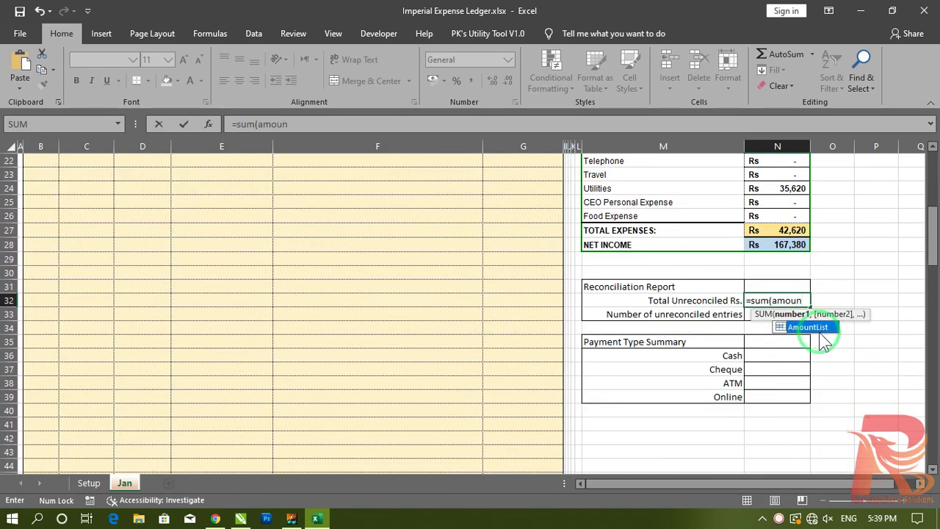
double_click(808, 327)
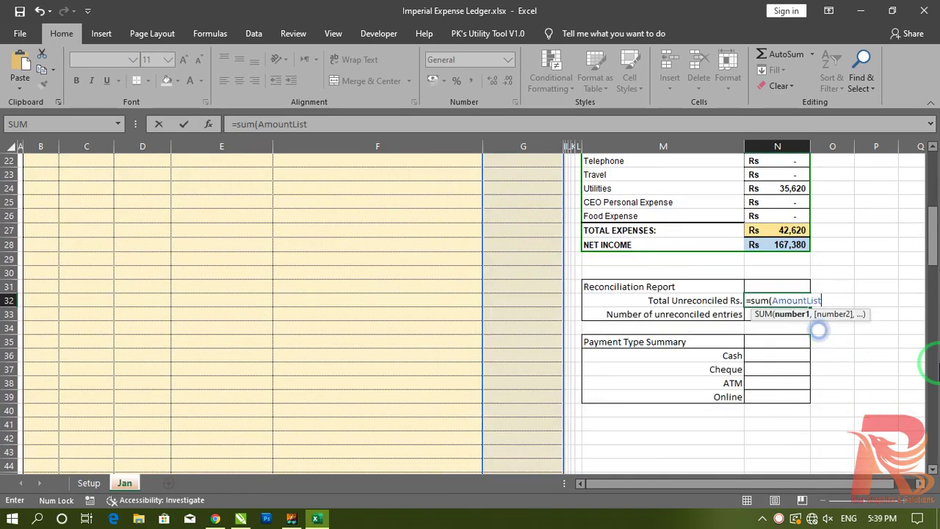
type(")")
key("ctrl+Return")
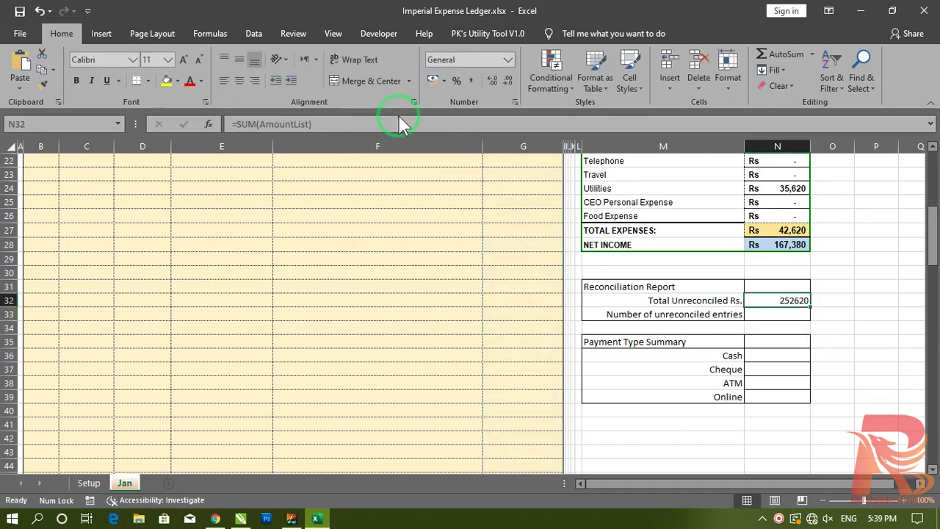
Step: Format N32 as Rs accounting currency without decimal places, and make N32 and N33 bold
left_click(444, 81)
left_click(451, 98)
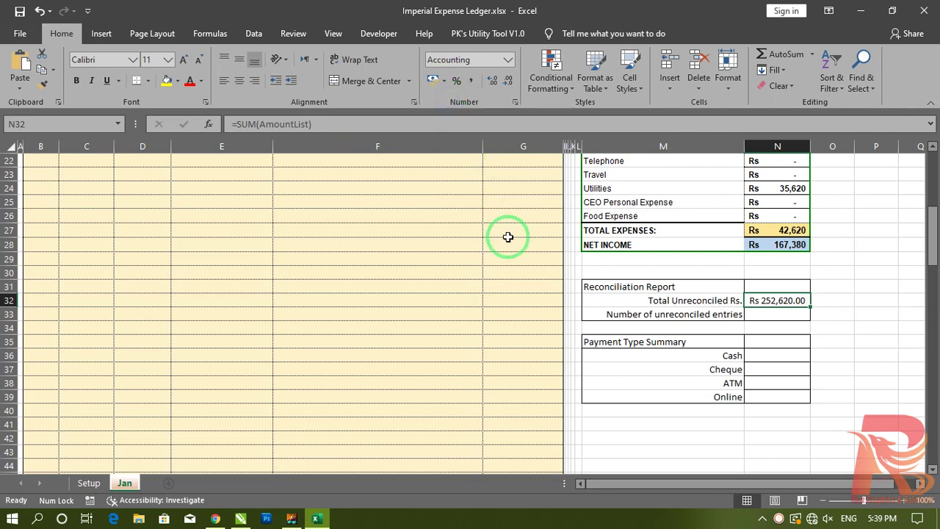
double_click(508, 81)
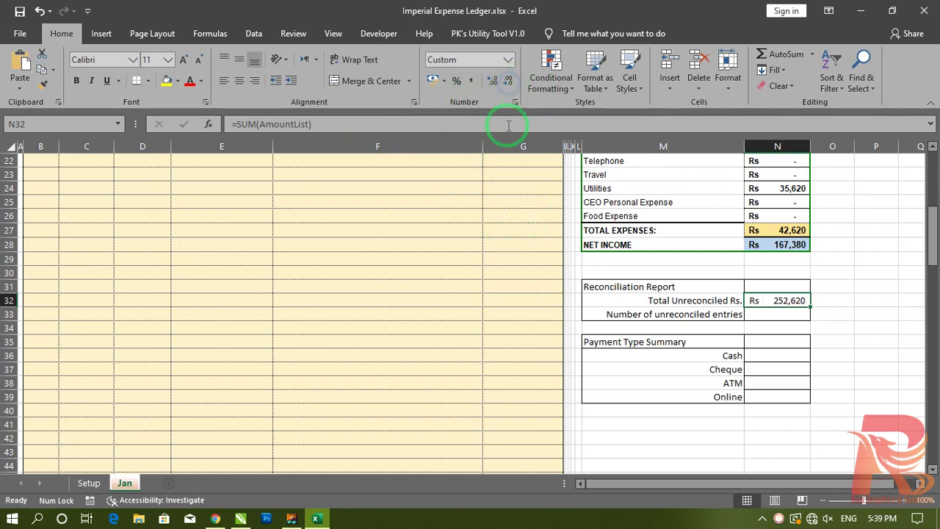
left_click(776, 315)
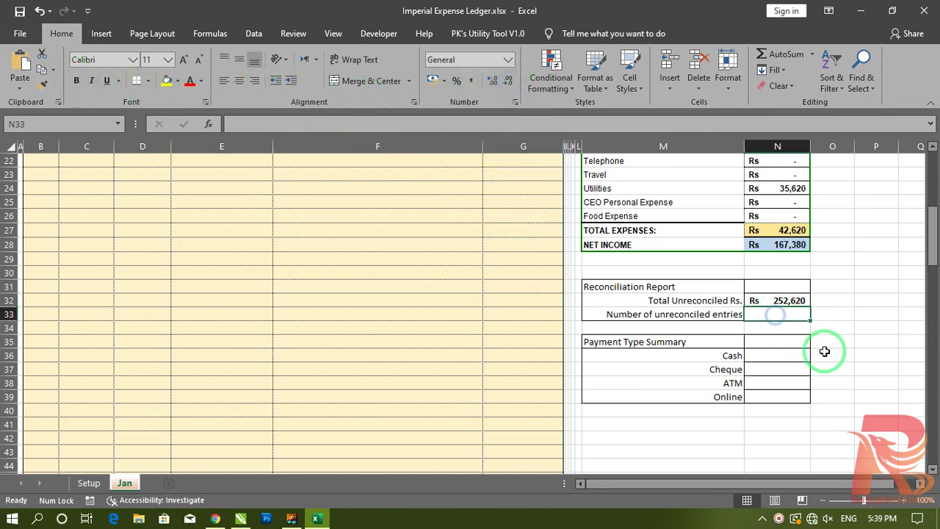
key("ctrl+b")
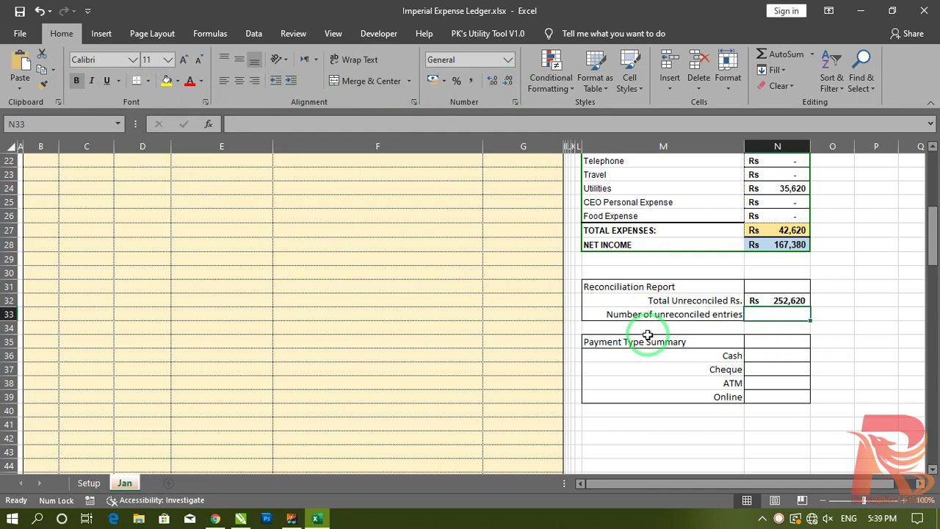
scroll(649, 332, "up", 7)
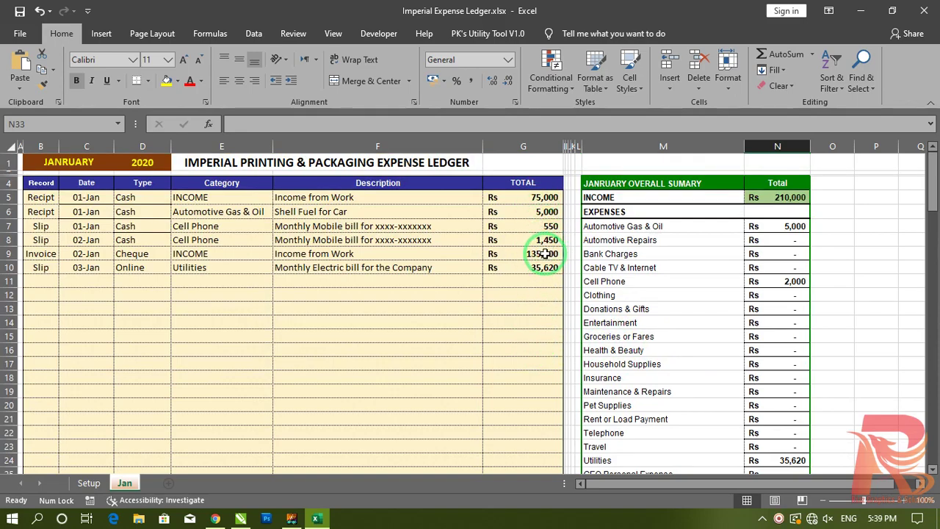
Step: Calculate Number of unreconciled entries in N33 with the formula =COUNT(AmountList)
scroll(807, 367, "down", 6)
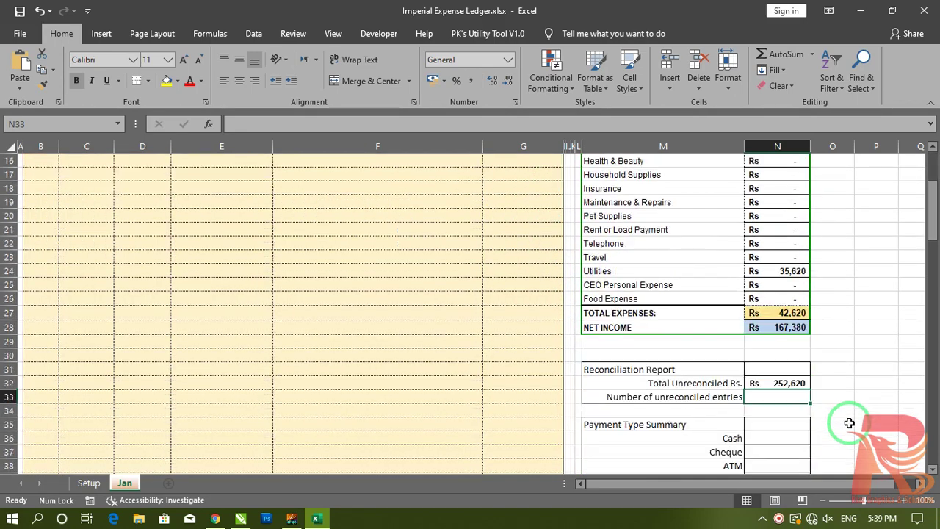
type("=count(")
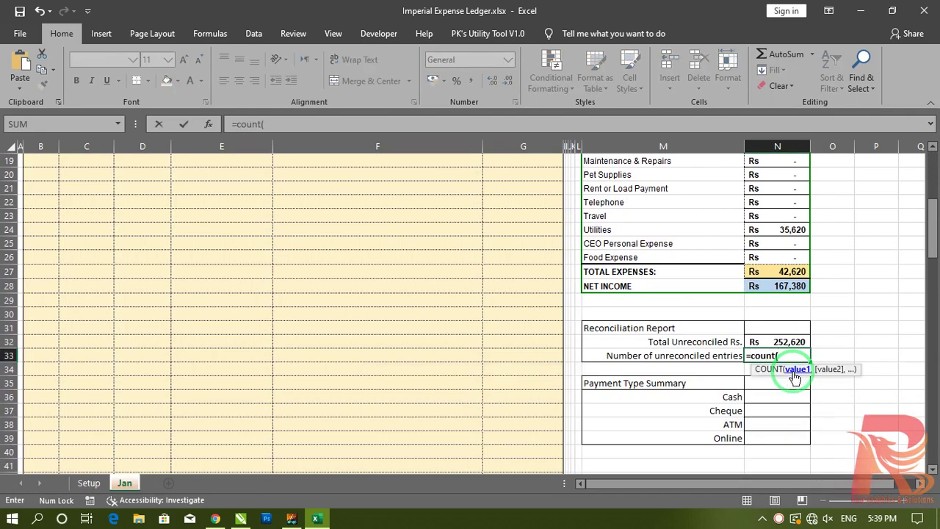
type("amountlist)")
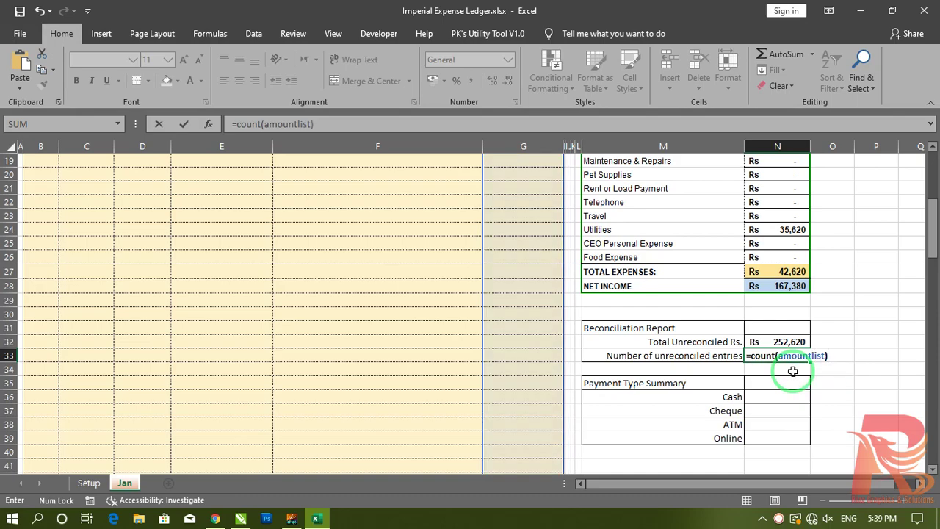
key("Return")
key("Up")
scroll(503, 266, "up", 6)
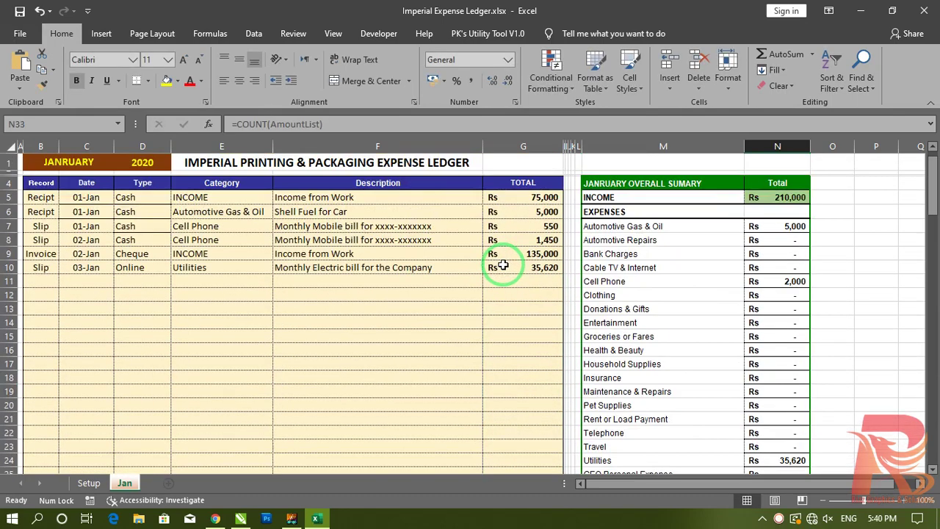
scroll(506, 304, "down", 7)
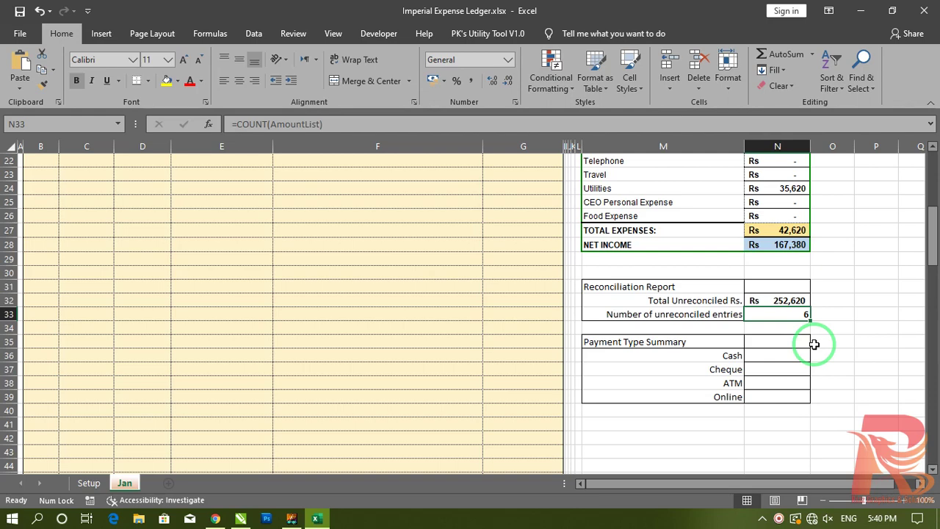
scroll(812, 343, "down", 1)
left_click(772, 314)
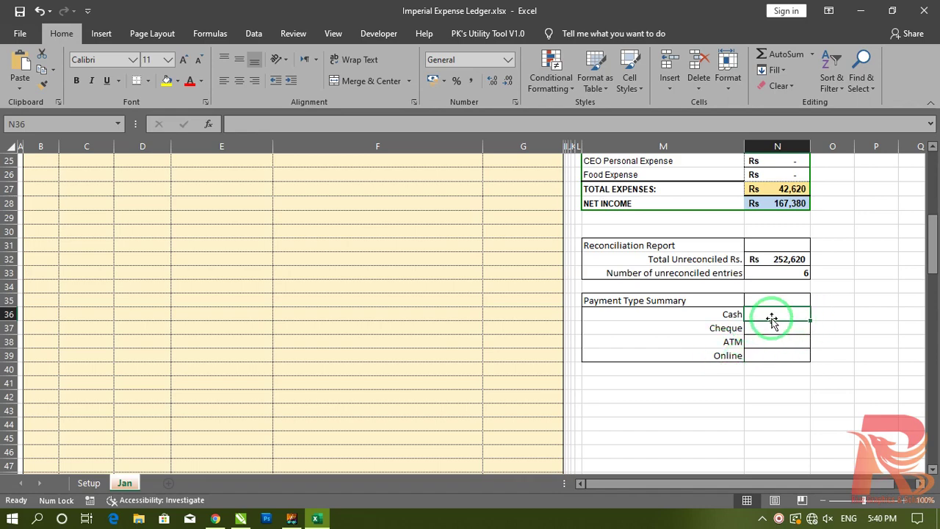
type("sumif(")
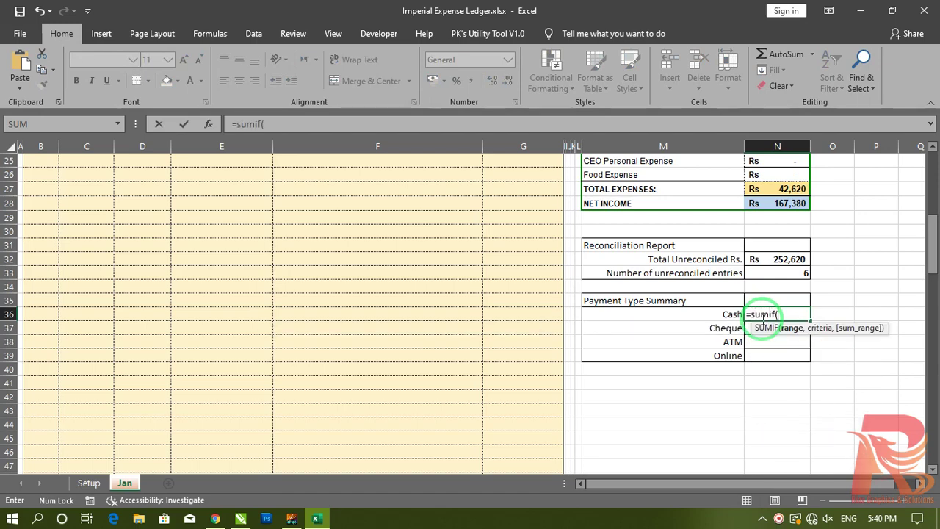
type("cat")
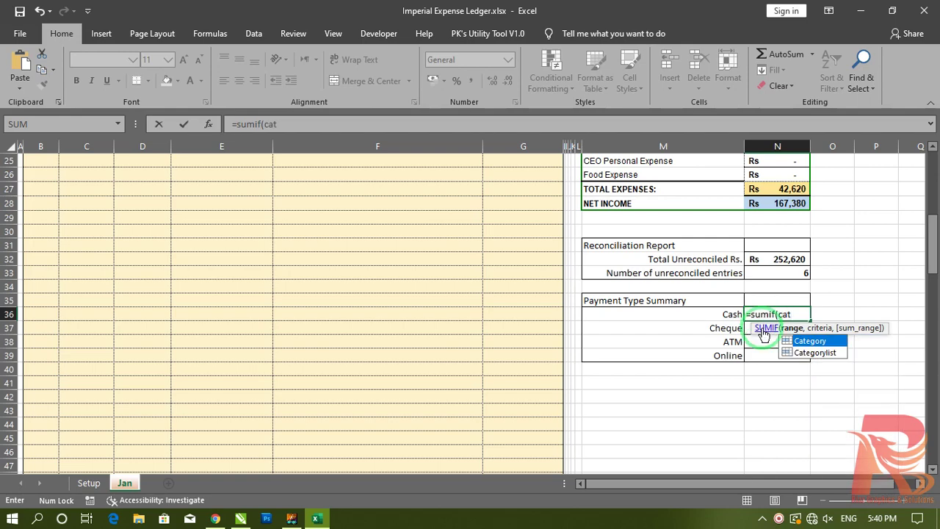
double_click(808, 353)
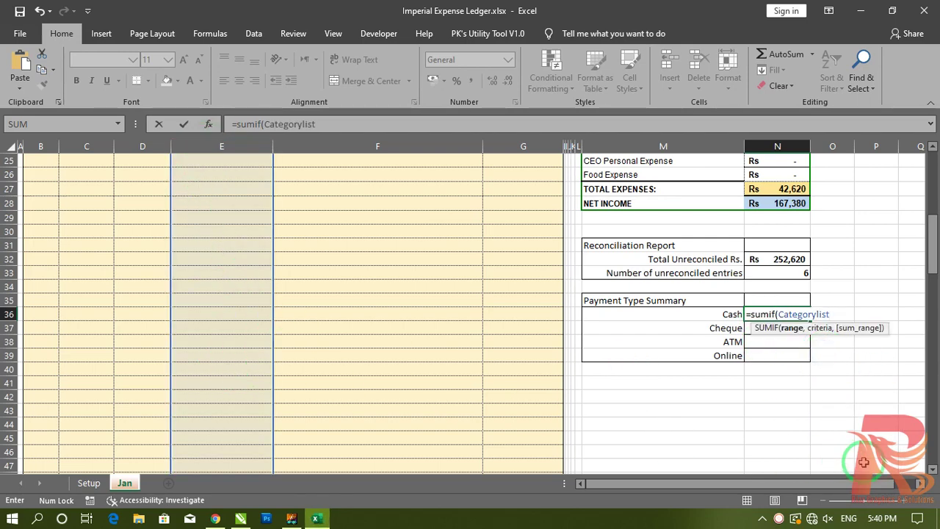
scroll(199, 232, "up", 8)
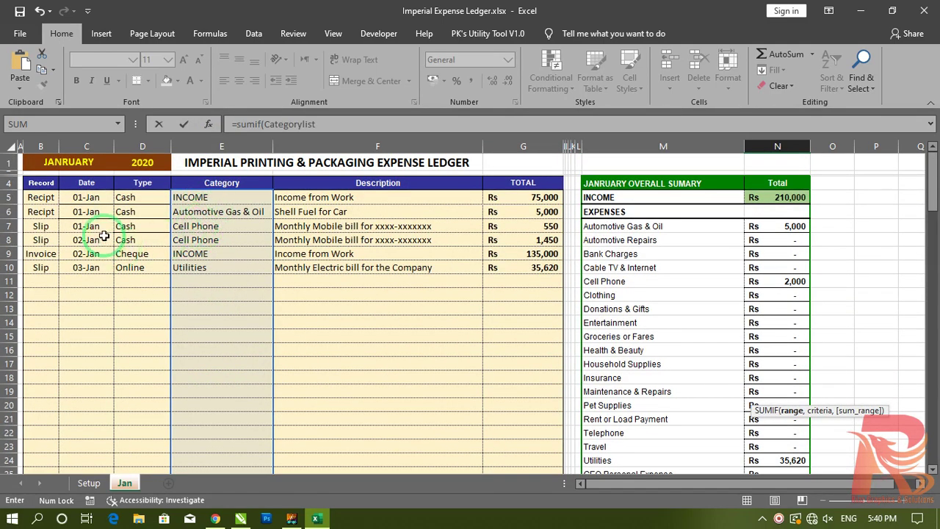
key("Escape")
Step: Name the ledger's Type column range D5:D119 as Type
scroll(411, 286, "up", 5)
left_click(139, 197)
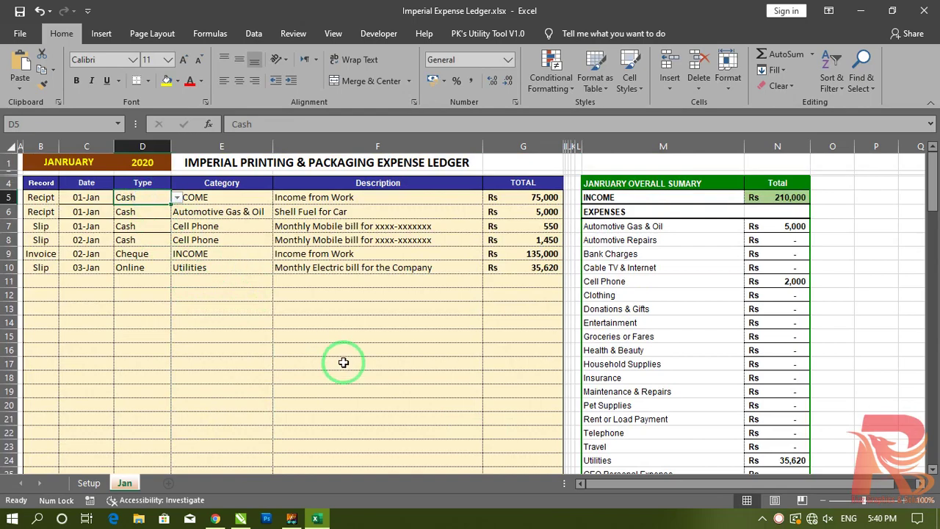
key("ctrl+shift+Down")
key("ctrl+shift+Down")
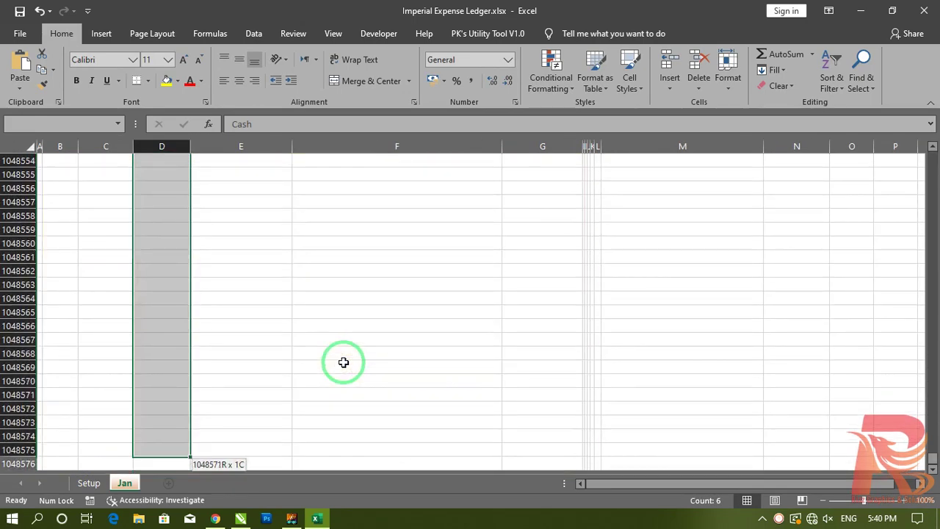
key("shift+Up")
key("shift+Up")
key("shift+Up")
key("shift+Up")
key("shift+Up")
key("shift+Up")
key("shift+Up")
key("shift+Up")
key("shift+Up")
key("ctrl+shift+Up")
key("ctrl+shift+Up")
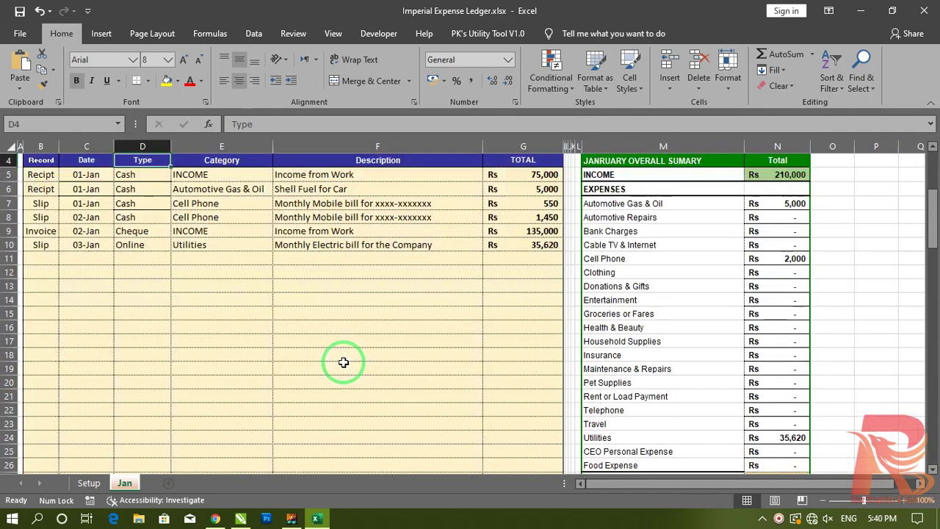
key("shift+Down")
key("shift+Down")
key("shift+Down")
key("shift+Down")
key("shift+Down")
key("shift+Down")
key("shift+Down")
key("shift+Down")
key("shift+Down")
key("shift+Down")
key("shift+Down")
key("shift+Down")
key("shift+Down")
key("shift+Down")
key("shift+Down")
key("shift+Down")
key("shift+Down")
key("shift+Down")
key("shift+Down")
key("shift+Down")
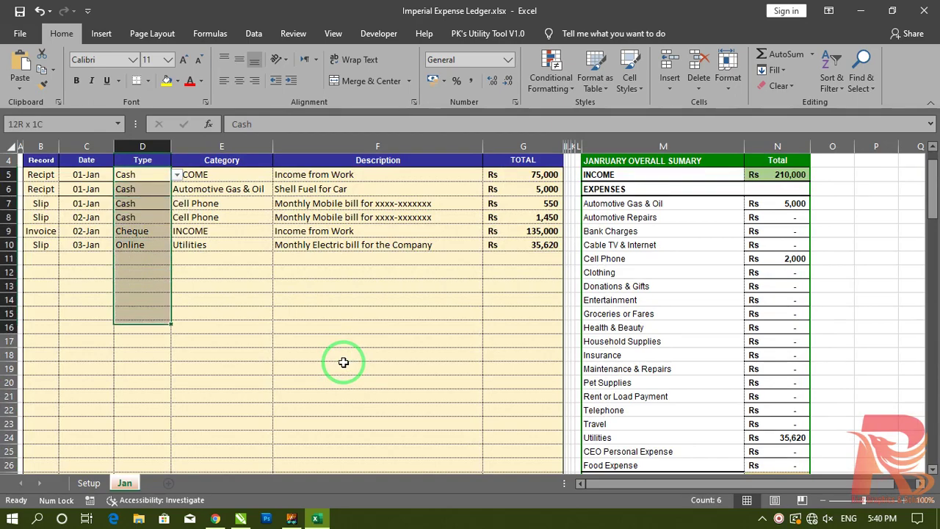
key("shift+Down")
key("shift+Down")
key("shift+Down")
key("shift+Down")
key("shift+Down")
key("shift+Down")
key("shift+Down")
key("shift+Down")
key("shift+Down")
key("shift+Down")
key("shift+Down")
key("shift+Down")
key("shift+Down")
key("shift+Down")
key("shift+Down")
key("shift+Down")
key("shift+Down")
key("shift+Down")
key("shift+Down")
key("shift+Down")
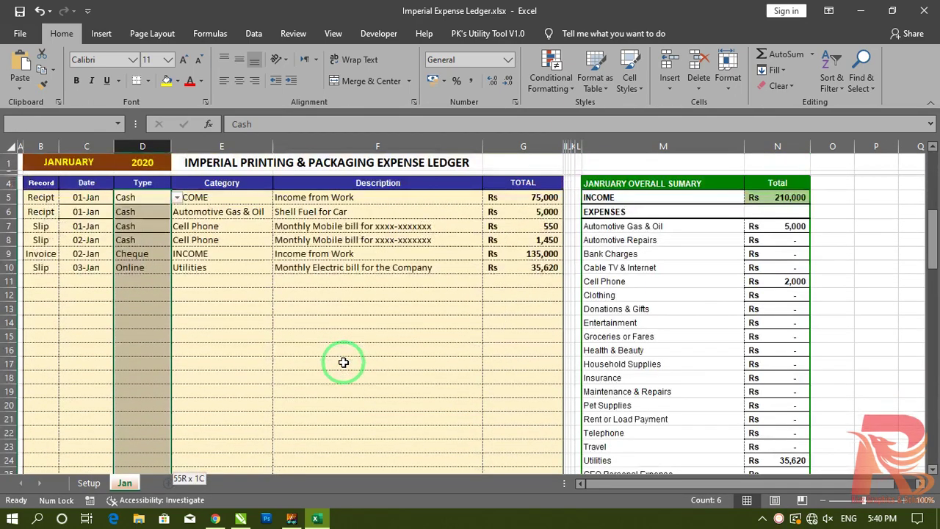
key("shift+Down")
key("shift+Down")
key("shift+Down")
key("shift+Down")
key("shift+Down")
key("shift+Down")
key("shift+Down")
key("shift+Down")
key("shift+Down")
key("shift+Down")
key("shift+Down")
key("shift+Down")
key("shift+Down")
key("shift+Down")
key("shift+Down")
key("shift+Down")
key("shift+Down")
key("shift+Down")
key("shift+Down")
key("shift+Down")
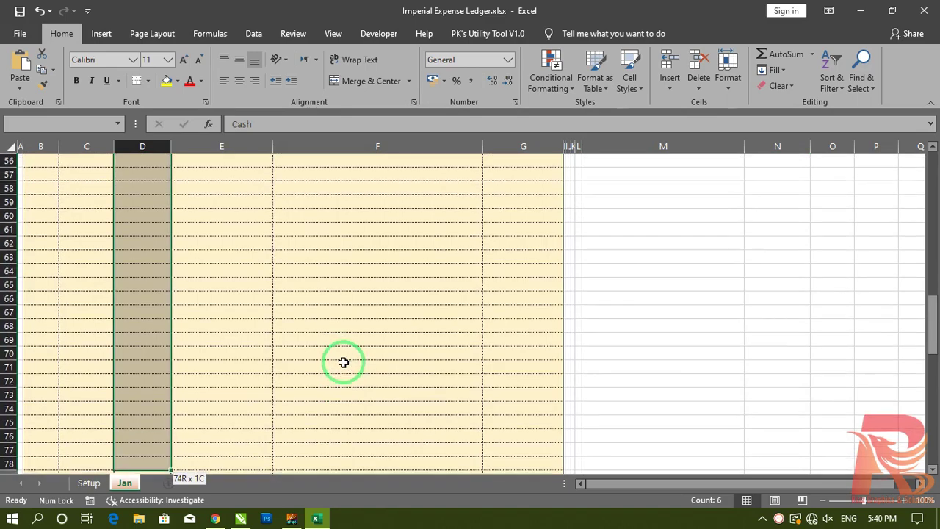
key("shift+Down")
key("shift+Down")
key("shift+Down")
key("shift+Down")
key("shift+Down")
key("shift+Down")
key("shift+Down")
key("shift+Down")
key("shift+Down")
key("shift+Down")
key("shift+Down")
key("shift+Down")
key("shift+Down")
key("shift+Down")
key("shift+Down")
key("shift+Down")
key("shift+Down")
key("shift+Down")
key("shift+Down")
key("shift+Down")
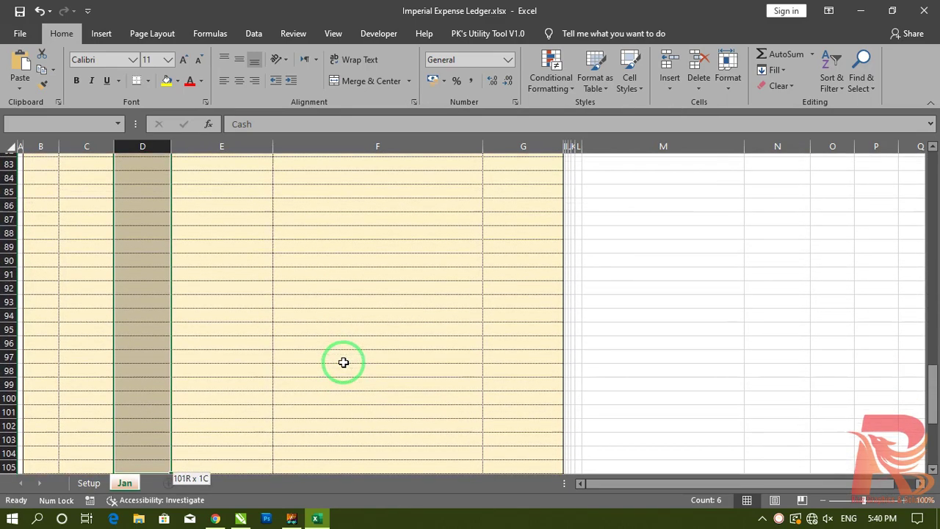
key("shift+Down")
key("shift+Down")
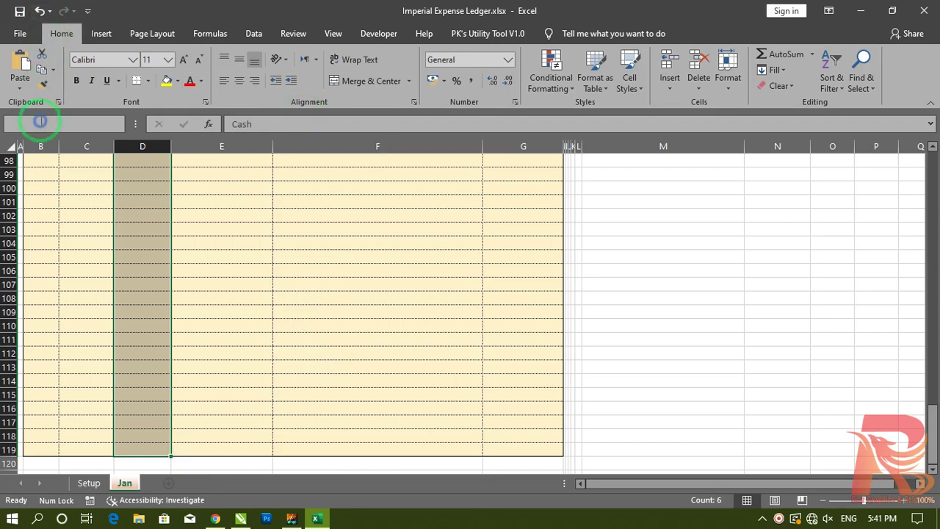
scroll(381, 207, "up", 5)
scroll(380, 206, "up", 5)
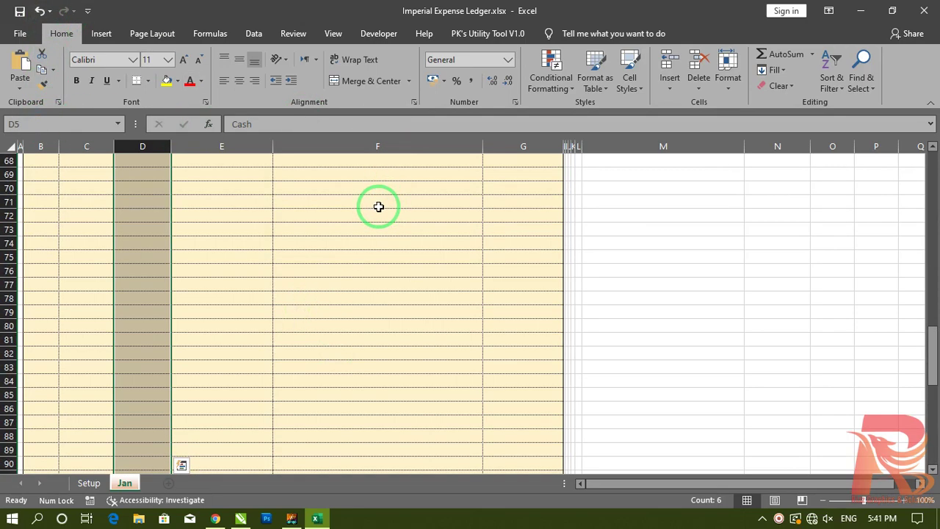
left_click(57, 124)
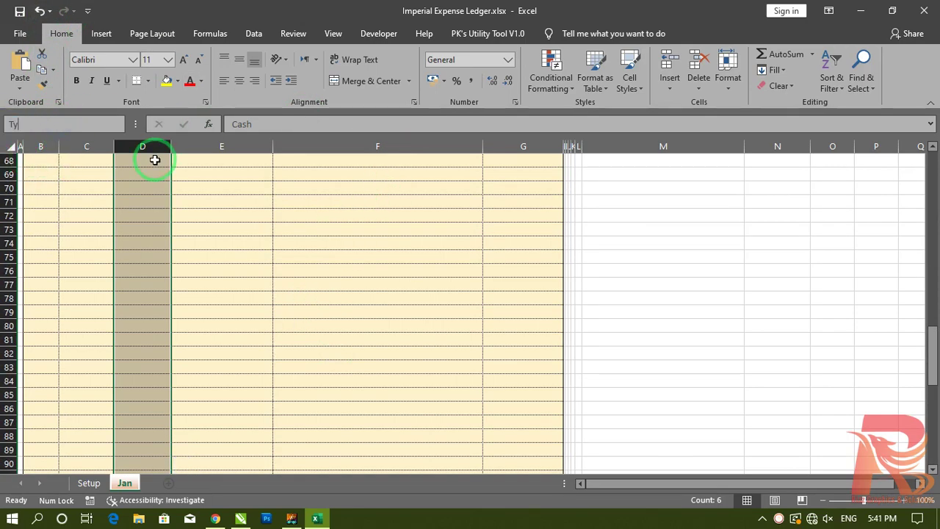
key("Return")
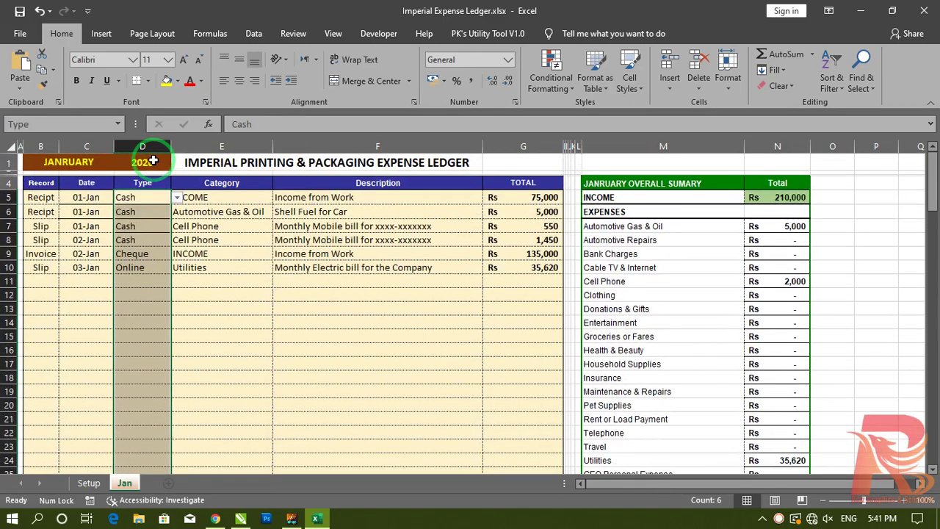
left_click(426, 319)
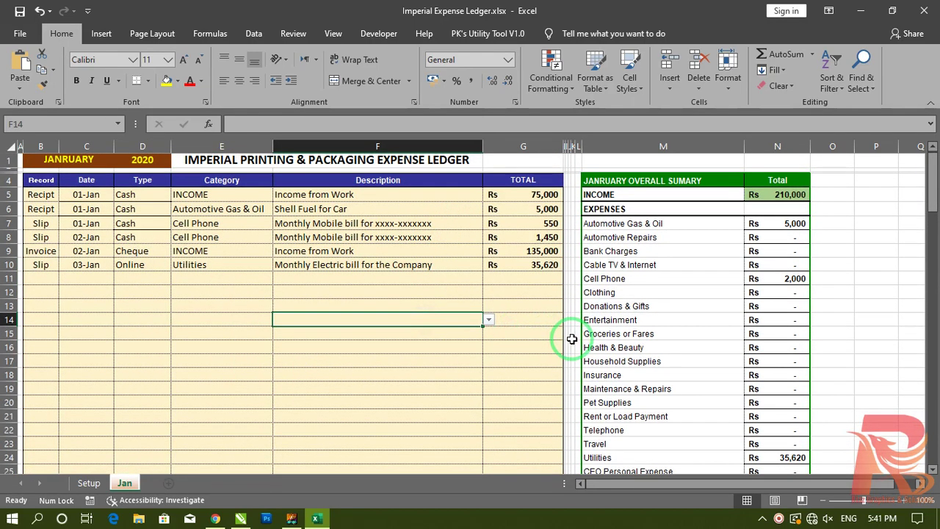
Step: Calculate the Cash total of the Payment Type Summary in N36 with the formula =SUMIF(Type,M36,AmountList)
scroll(572, 338, "down", 10)
scroll(572, 338, "up", 8)
scroll(661, 352, "down", 3)
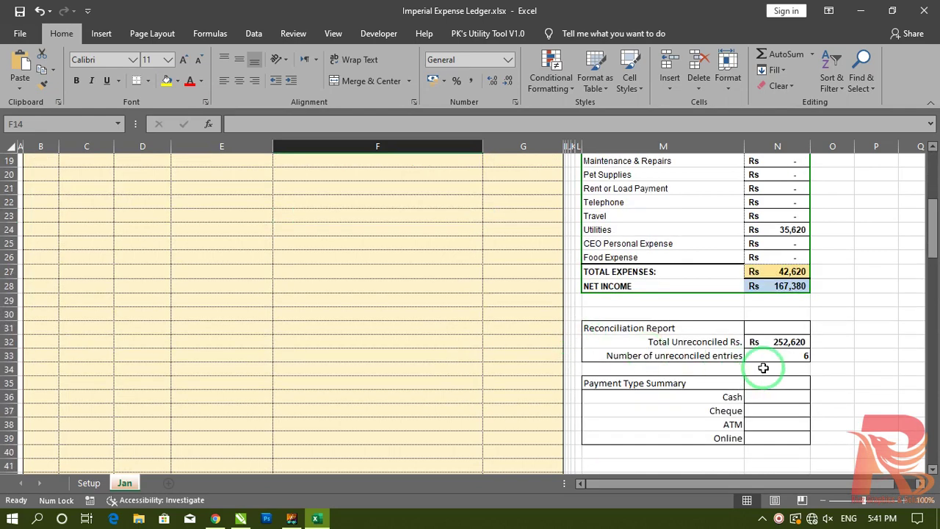
left_click(773, 397)
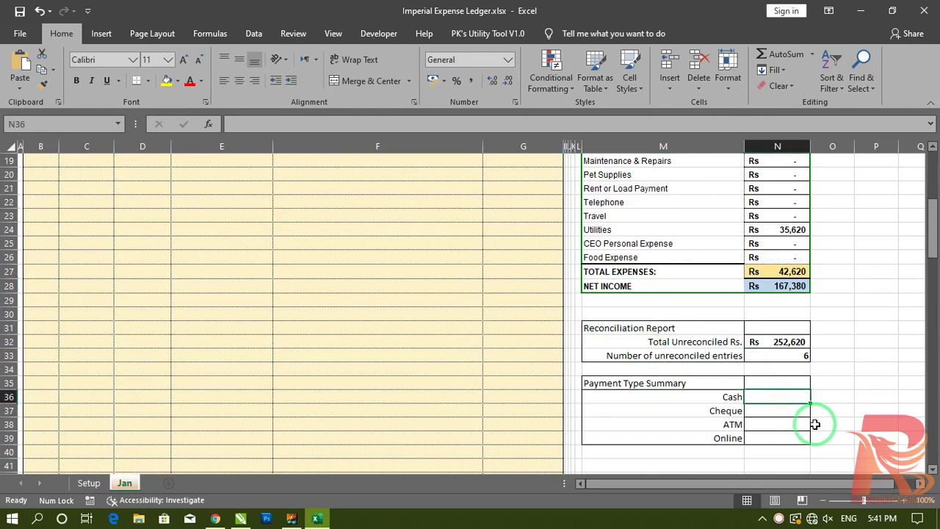
type("=")
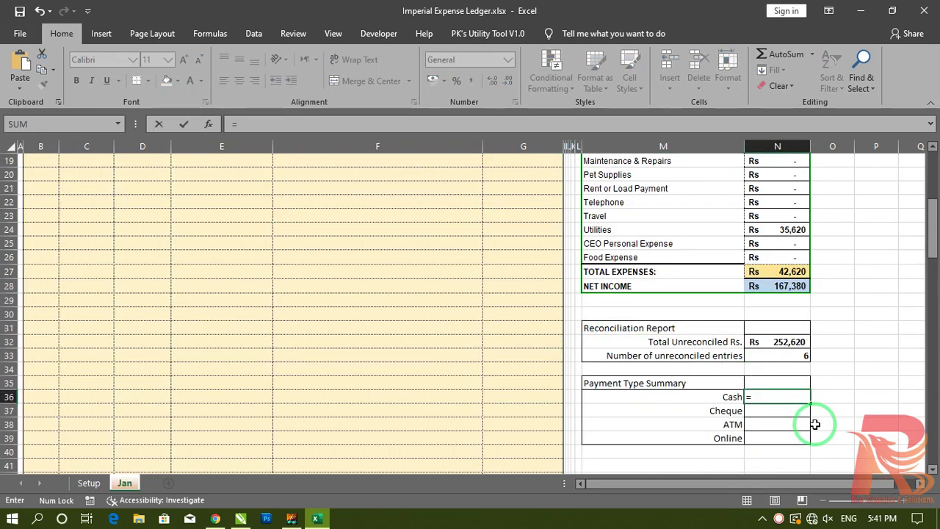
type("sumif(")
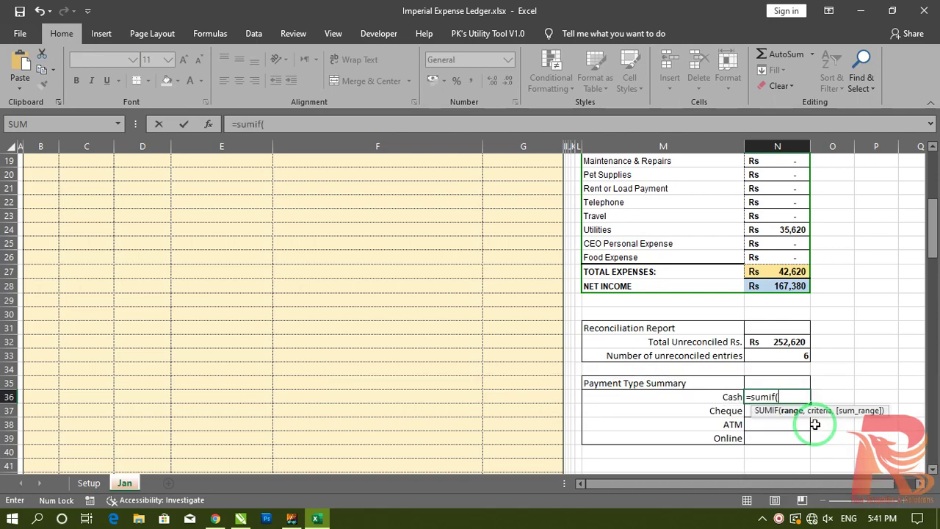
type("type")
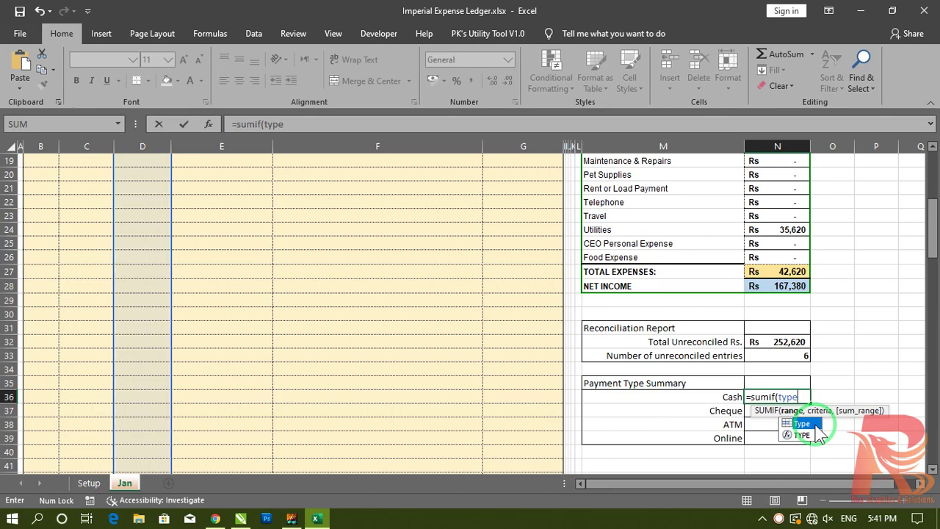
type(",")
key("Left")
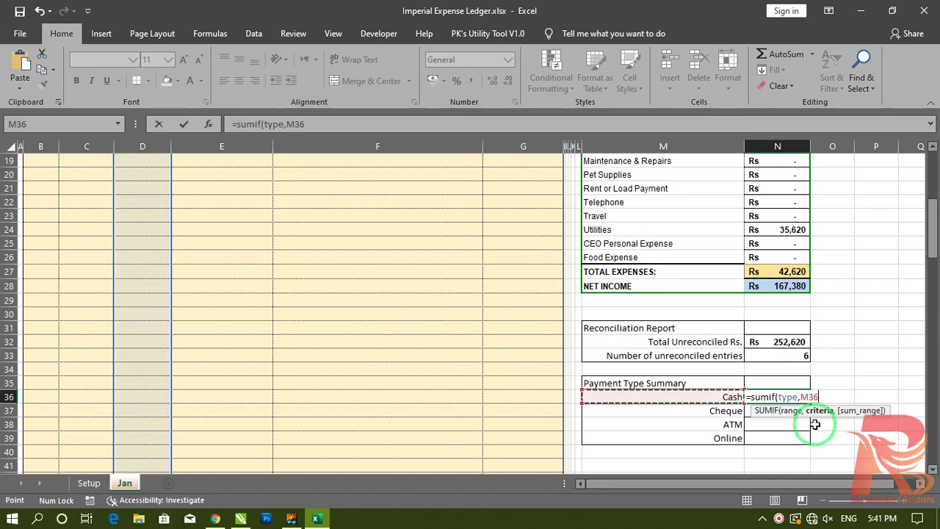
type(",")
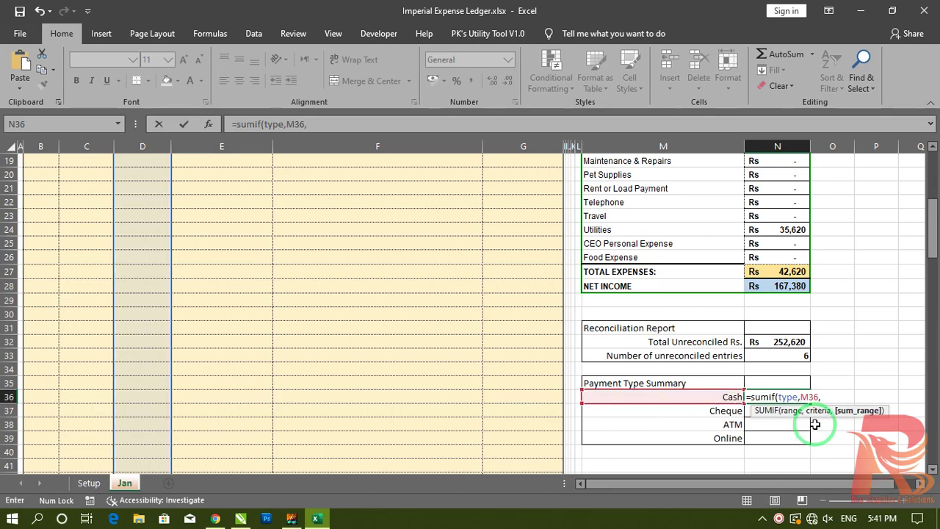
type("amou")
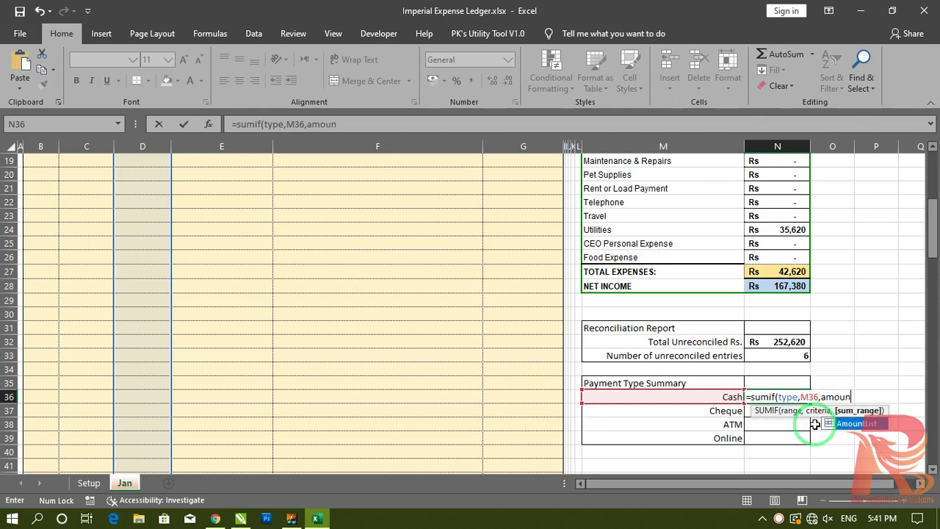
type("n")
double_click(852, 424)
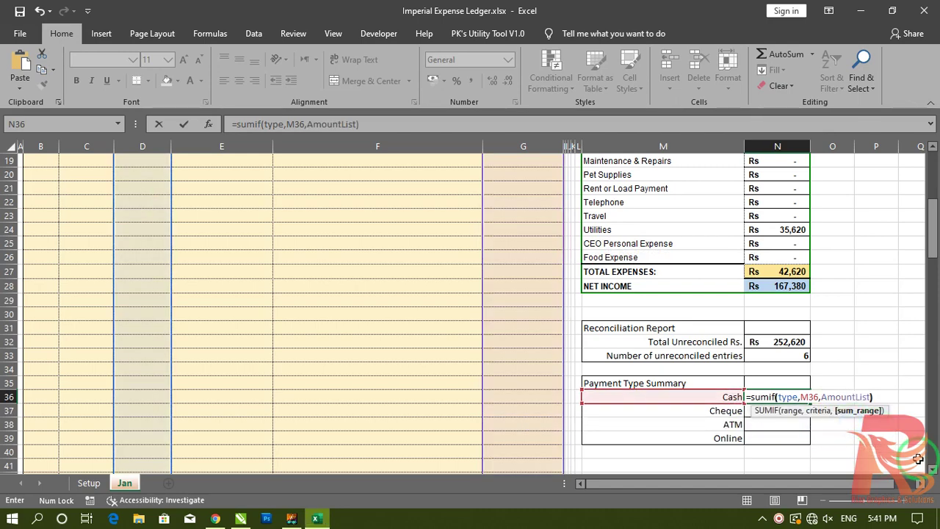
key("Return")
Step: Fill the Cash formula from N36 down through N39 for Cheque, ATM and Online
key("Up")
left_click(778, 401)
left_click_drag(779, 404, 774, 438)
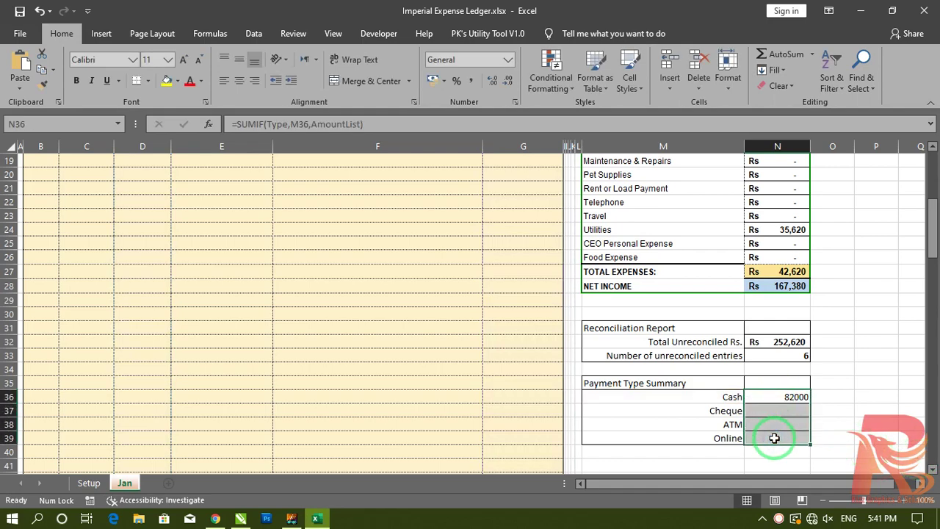
key("ctrl+d")
Step: Format N36:N39 as bold Rs accounting currency without decimal places
left_click(444, 80)
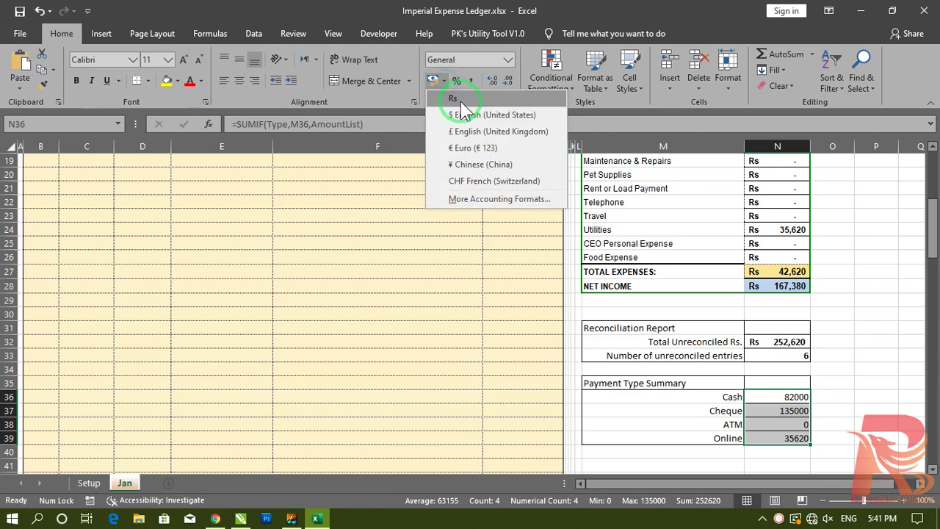
left_click(459, 101)
left_click(510, 78)
left_click(510, 78)
left_click(76, 81)
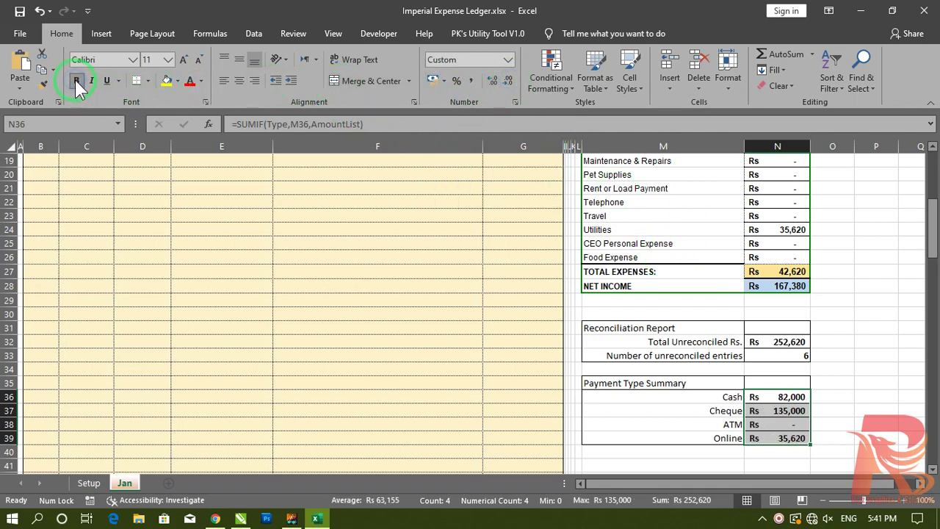
left_click(844, 371)
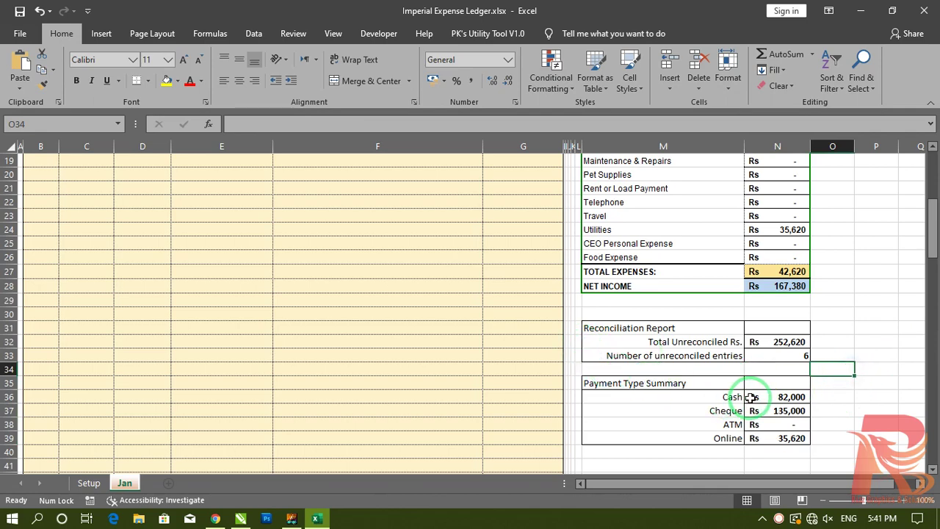
Step: Review the SUMIF formulas behind the Cash, Cheque, ATM and Online totals in the Payment Type Summary
left_click(796, 397)
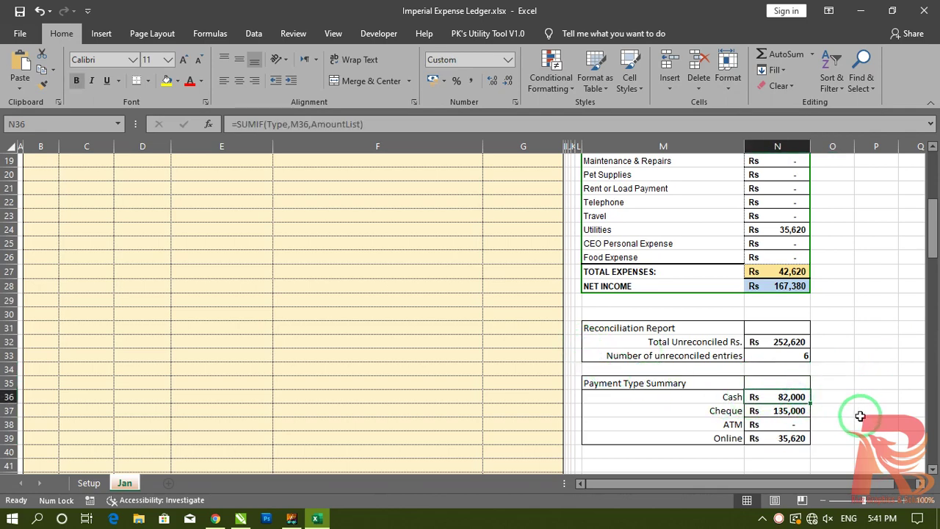
left_click(788, 410)
left_click(724, 426)
left_click(771, 425)
left_click(747, 438)
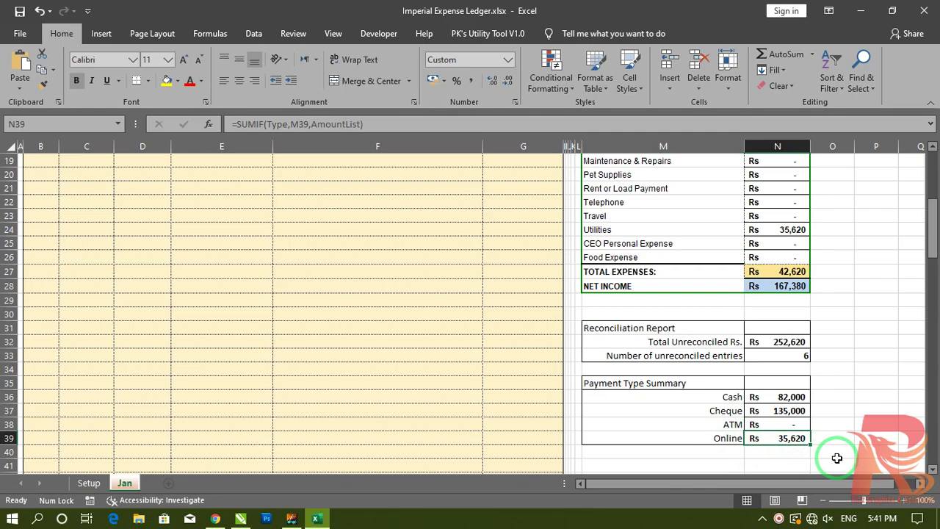
Step: Start a ledger entry in row 11 with record Recipt, date 4-Jan and payment type ATM
scroll(780, 411, "up", 6)
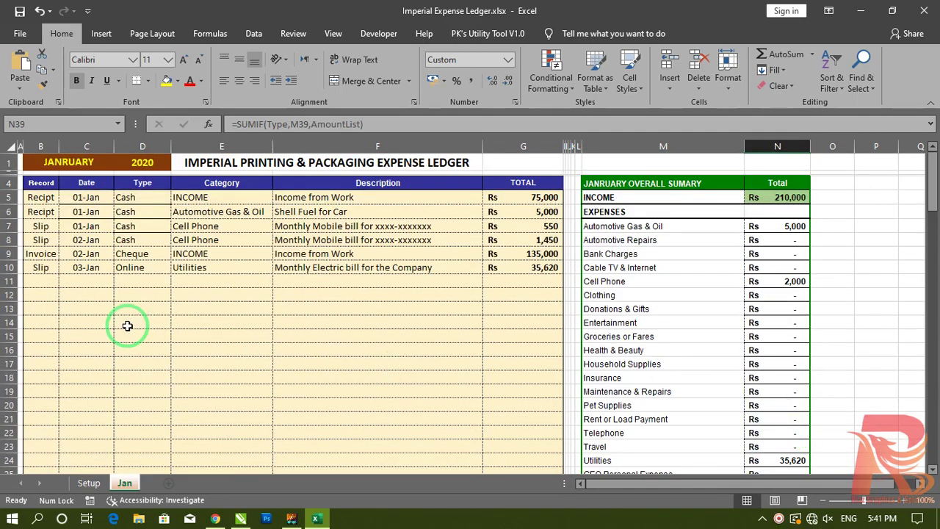
left_click(48, 282)
left_click(65, 282)
left_click(50, 292)
left_click(89, 282)
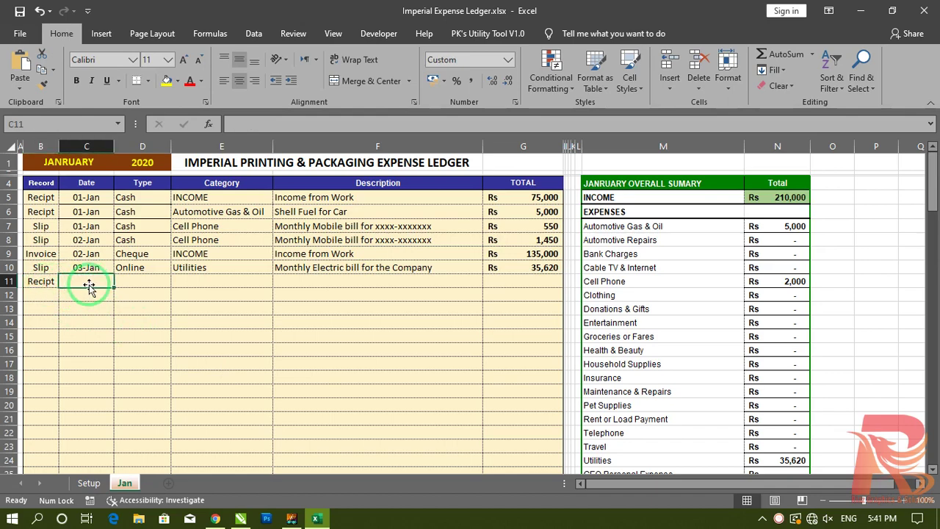
type("4-jan")
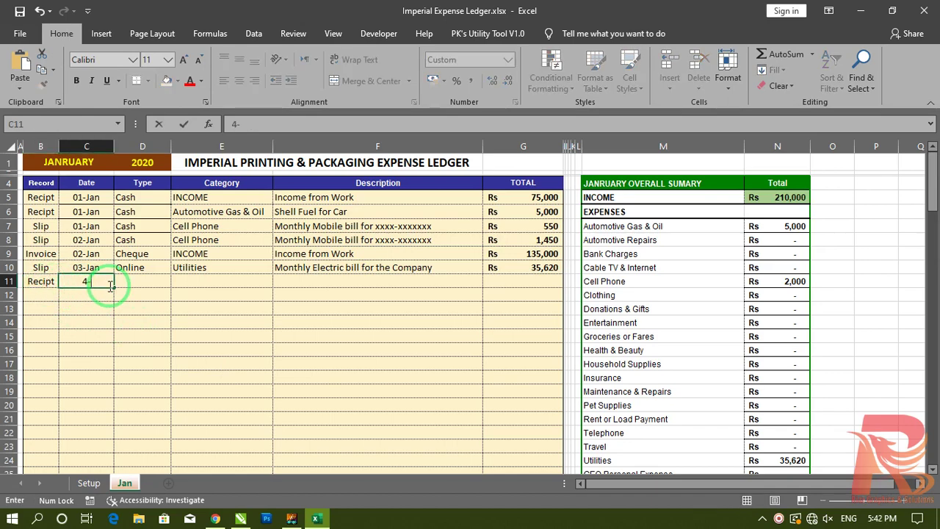
key("Return")
key("Right")
key("Up")
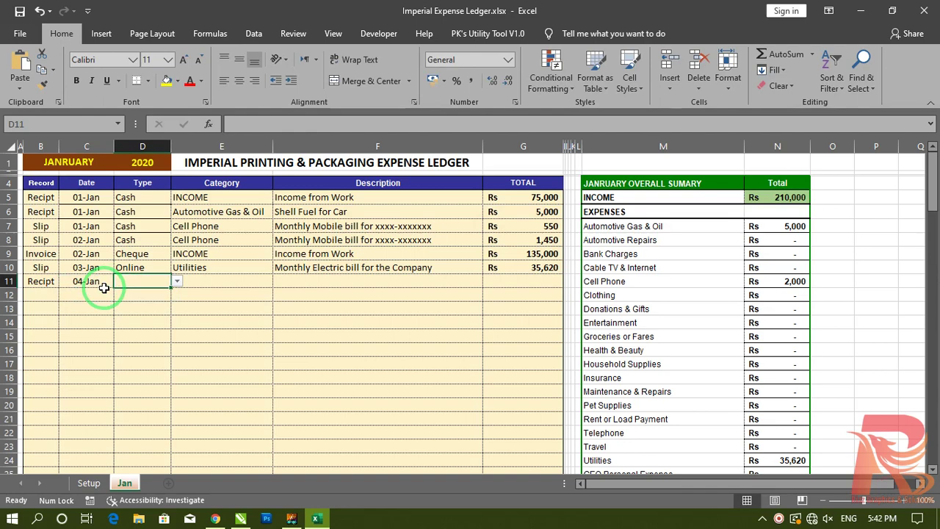
type("ATM")
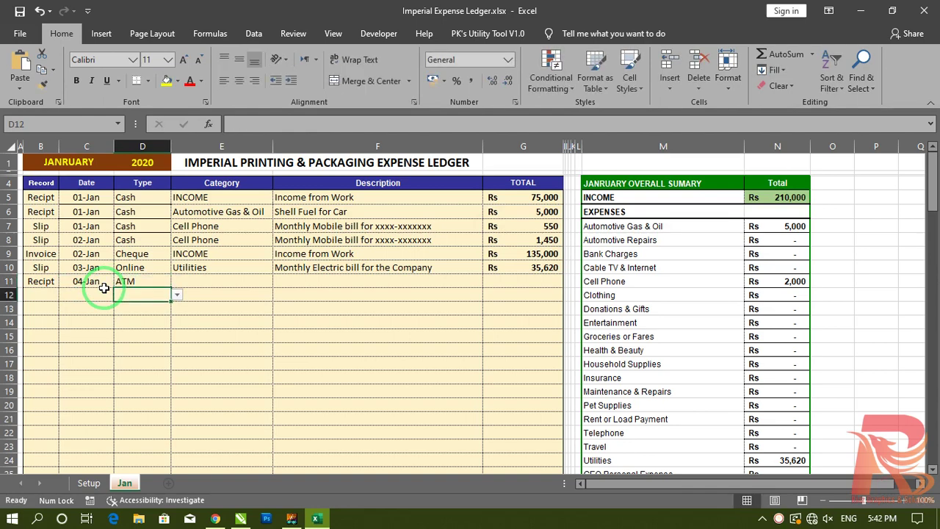
Step: Set the category of the ledger entry in row 11 to Food Expense
key("Right")
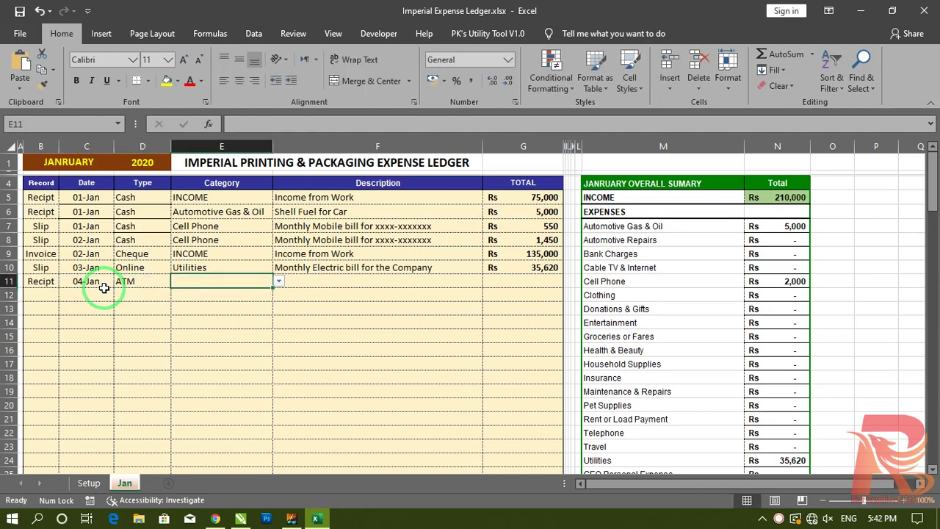
left_click(278, 282)
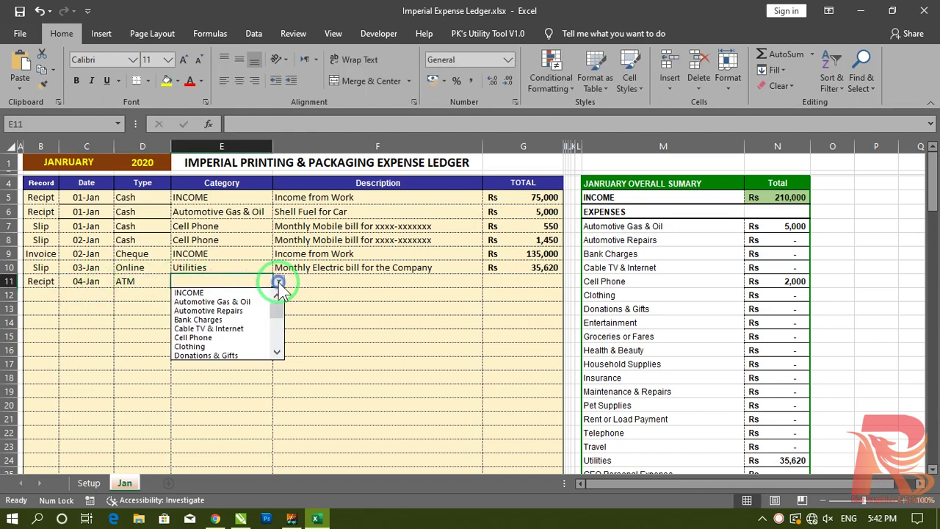
left_click(277, 353)
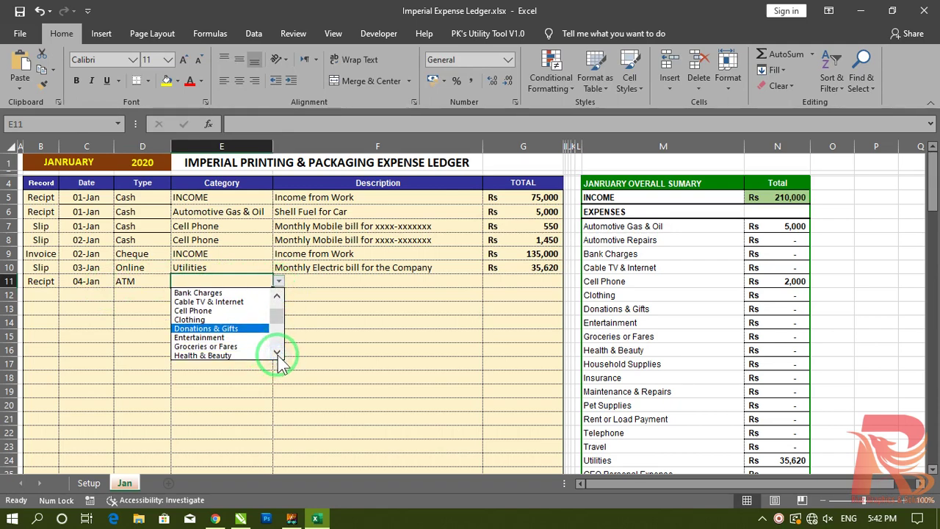
left_click(277, 353)
left_click(276, 353)
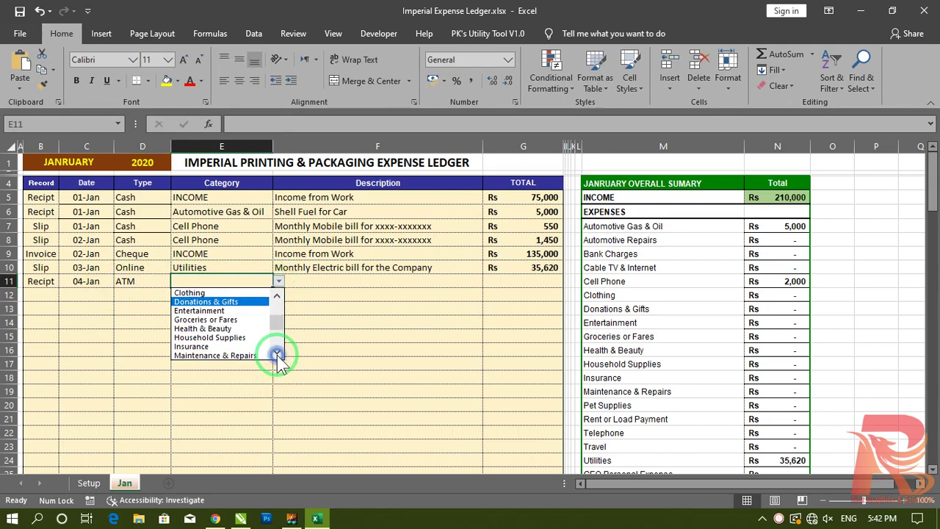
left_click(277, 353)
left_click(277, 353)
left_click(276, 353)
left_click(277, 353)
left_click(277, 299)
left_click(213, 356)
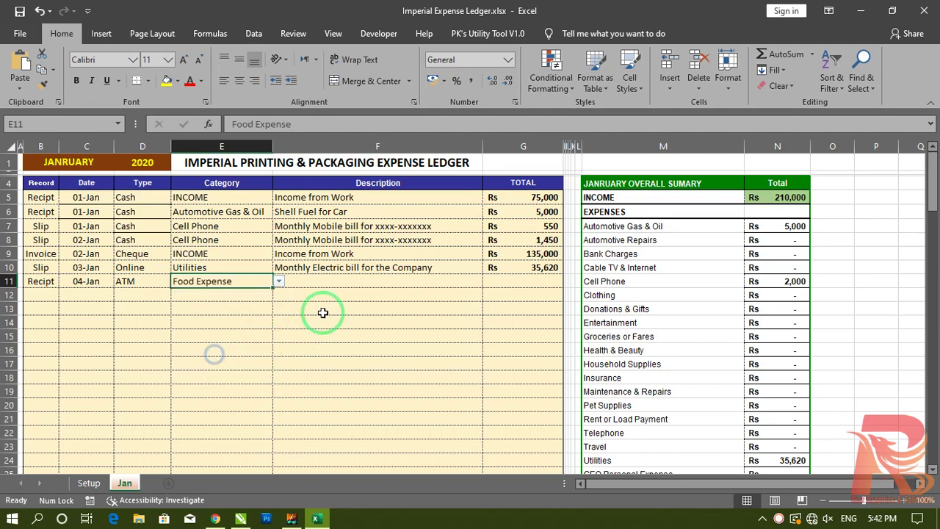
Step: Set the description of the Food Expense entry in row 11 to Kitchen Expense
left_click(383, 281)
left_click(489, 280)
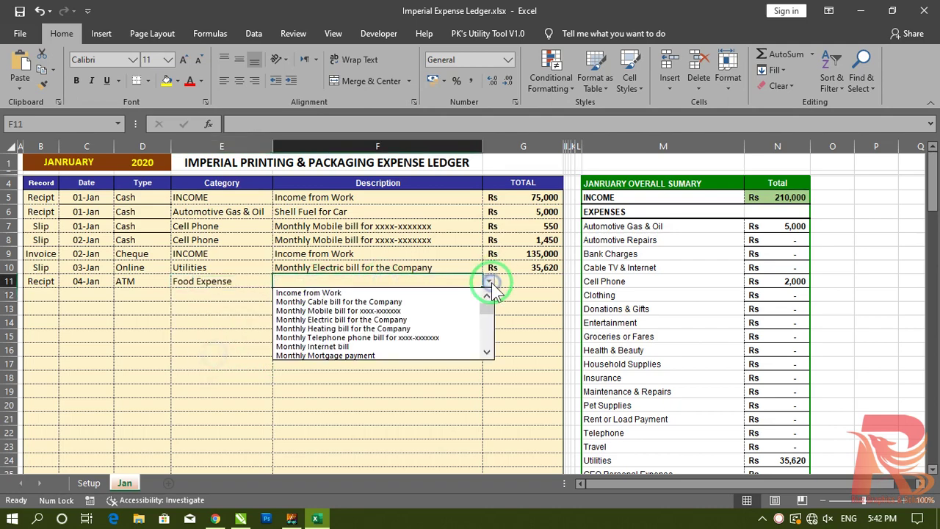
mouse_move(487, 304)
left_mouse_down()
mouse_move(492, 349)
mouse_move(494, 309)
left_mouse_up()
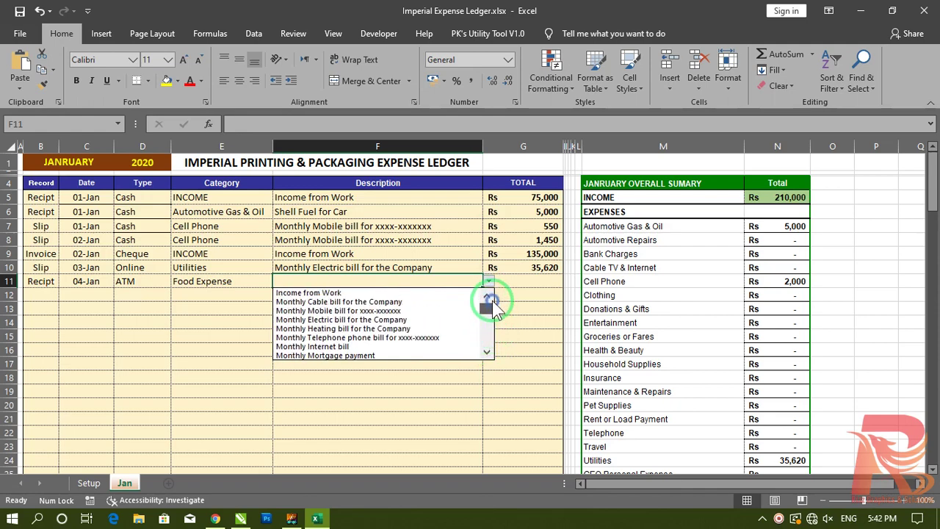
left_click(487, 352)
left_click(487, 351)
left_click(487, 351)
left_click(487, 352)
left_click(487, 352)
left_click(487, 352)
left_click(302, 337)
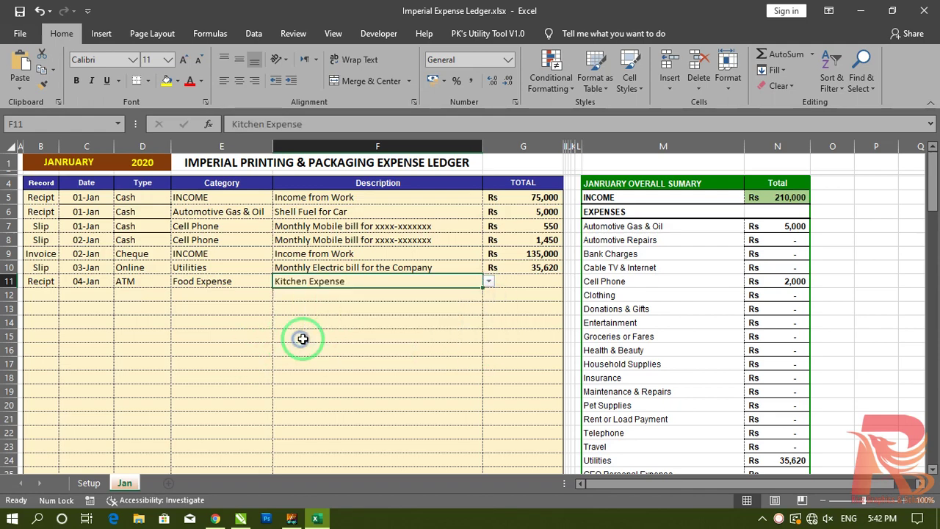
Step: Enter 11,520 as the TOTAL amount for the Kitchen Expense entry in G11
key("Tab")
type("11,520")
key("Return")
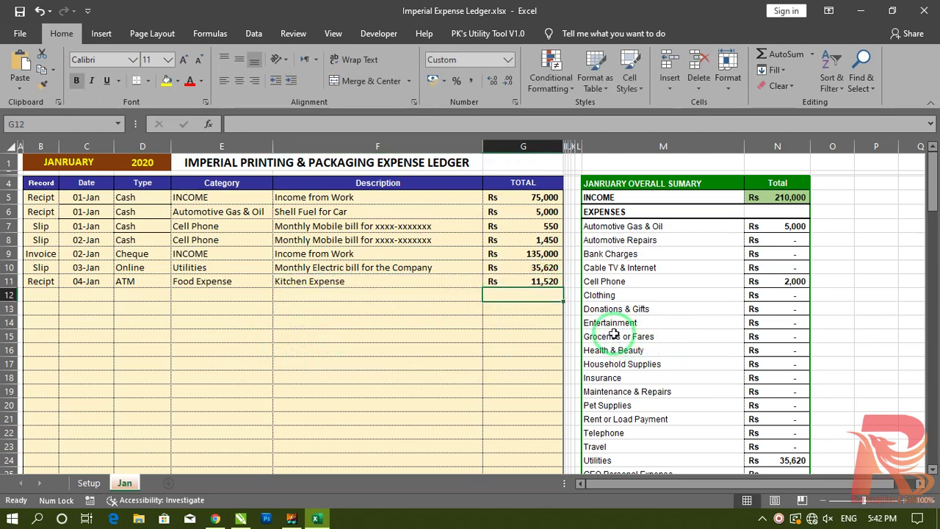
Step: Check the Food Expense, reconciliation and ATM figures in the summaries against the new ledger entry
scroll(686, 250, "down", 1)
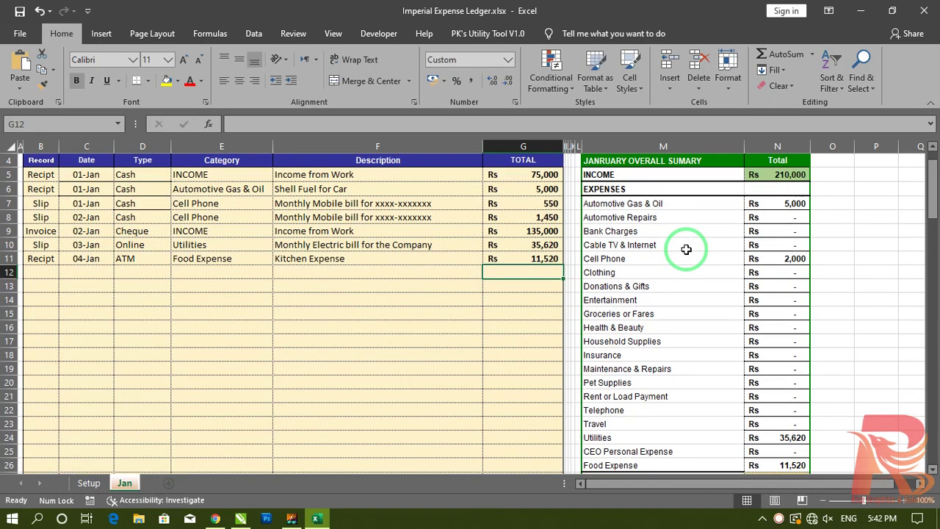
scroll(652, 371, "down", 2)
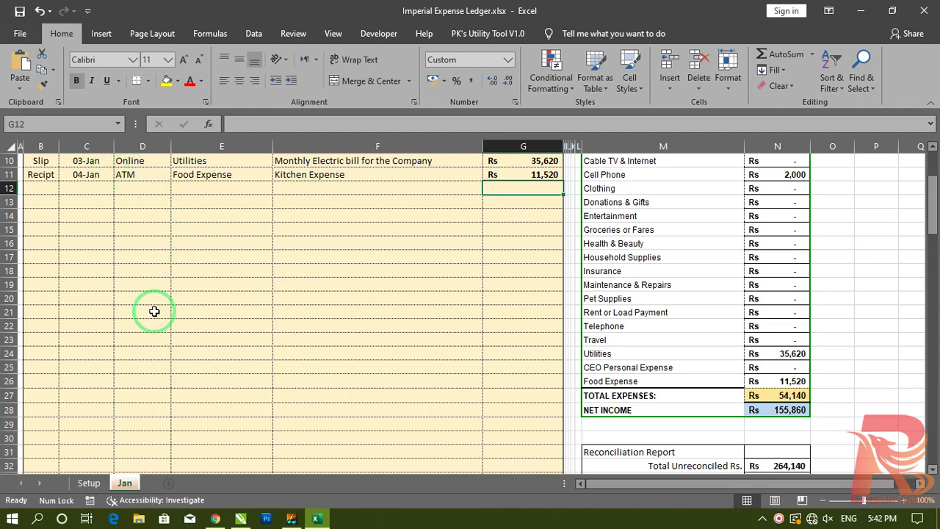
scroll(151, 321, "down", 5)
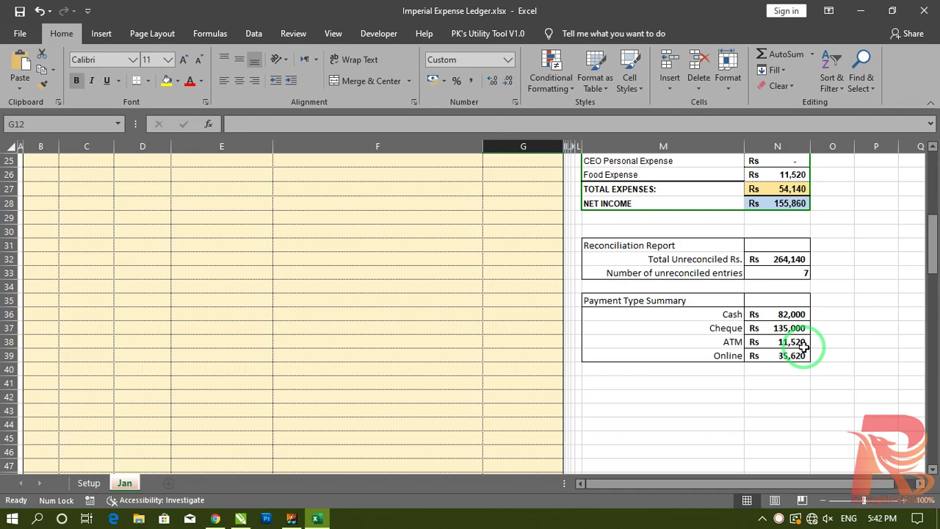
scroll(780, 390, "up", 8)
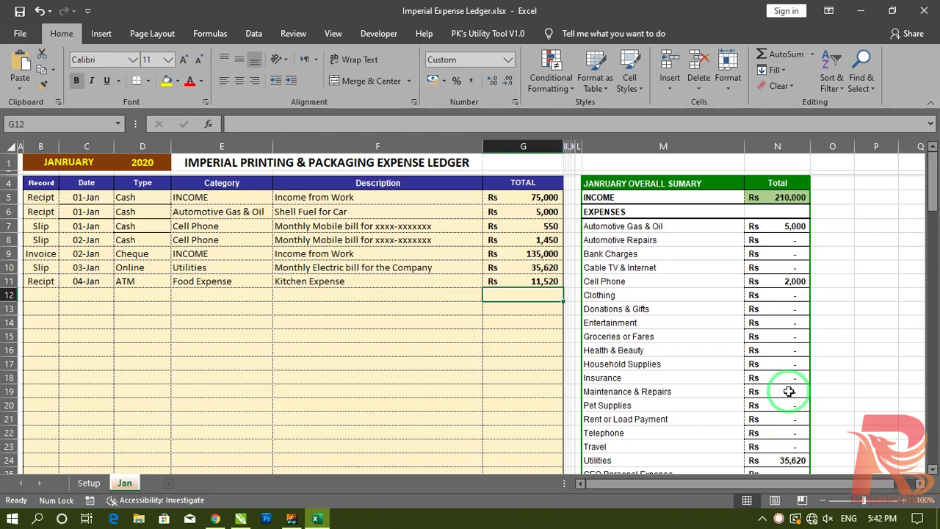
Step: Zoom the sheet out to 85% and set the ribbon to auto-hide
scroll(229, 264, "down", 2)
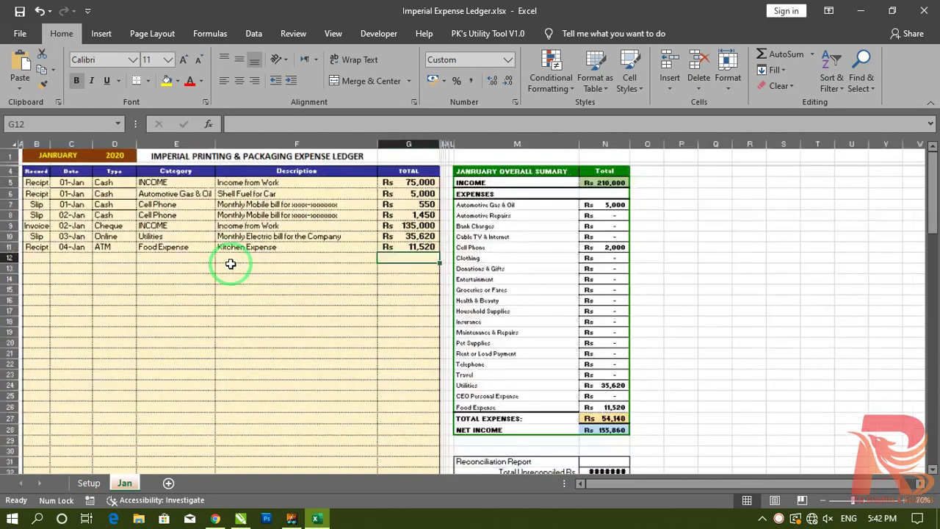
scroll(231, 264, "down", 1)
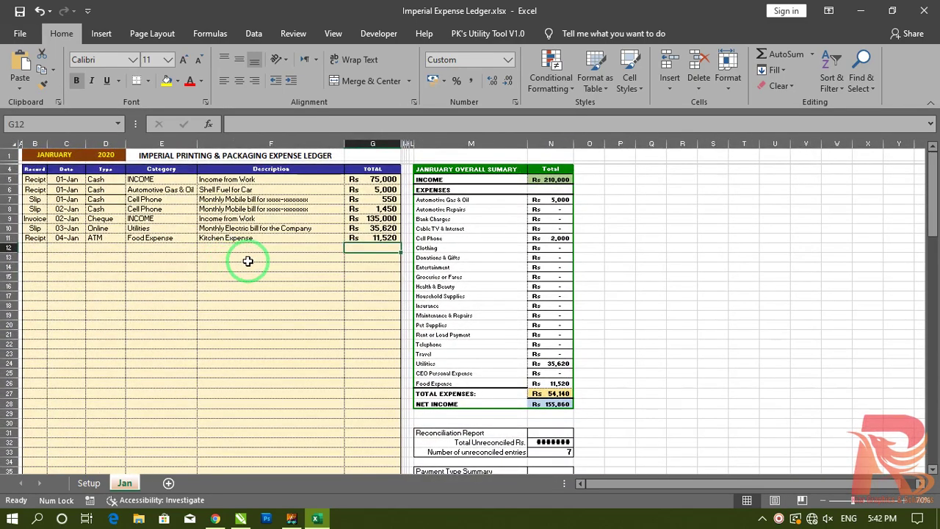
scroll(248, 261, "up", 1)
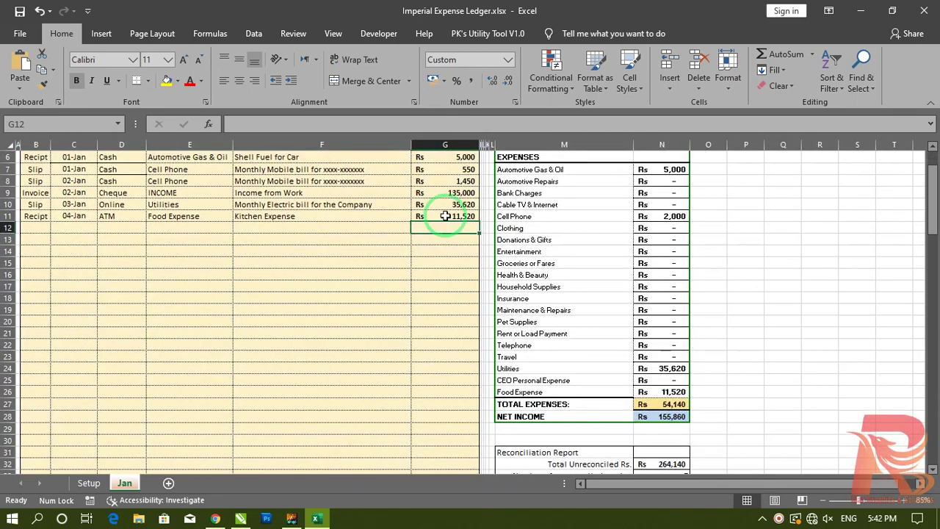
left_click(828, 10)
left_click(833, 28)
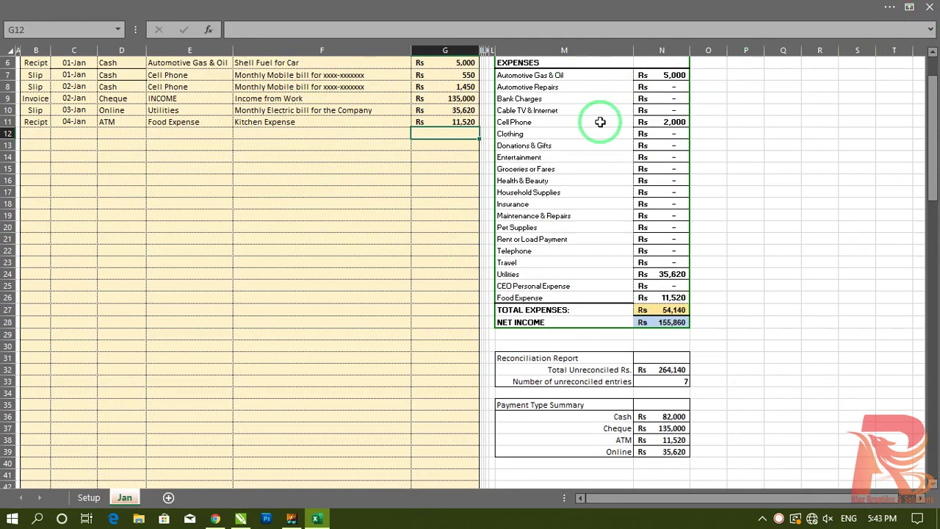
Step: Insert a 2-D clustered bar chart from the expense categories and totals in M7:N26
scroll(440, 139, "up", 2)
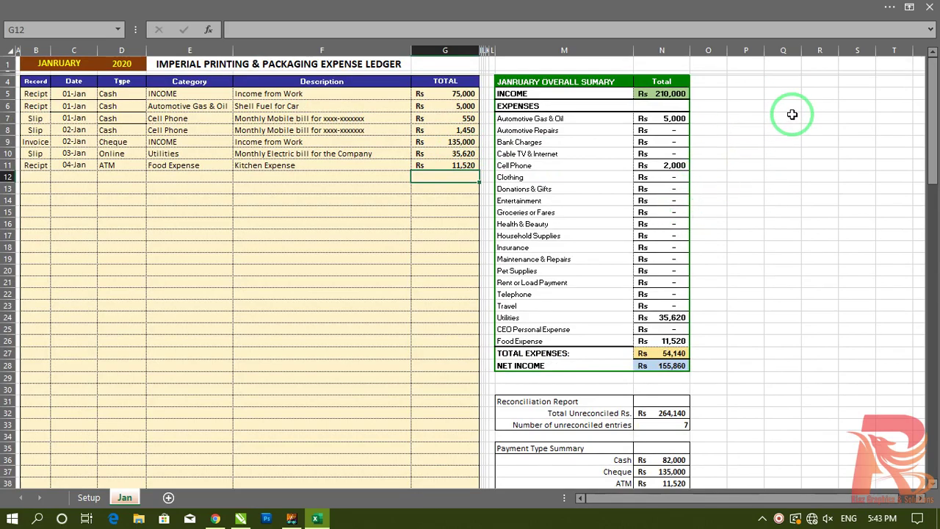
scroll(918, 499, "right", 5)
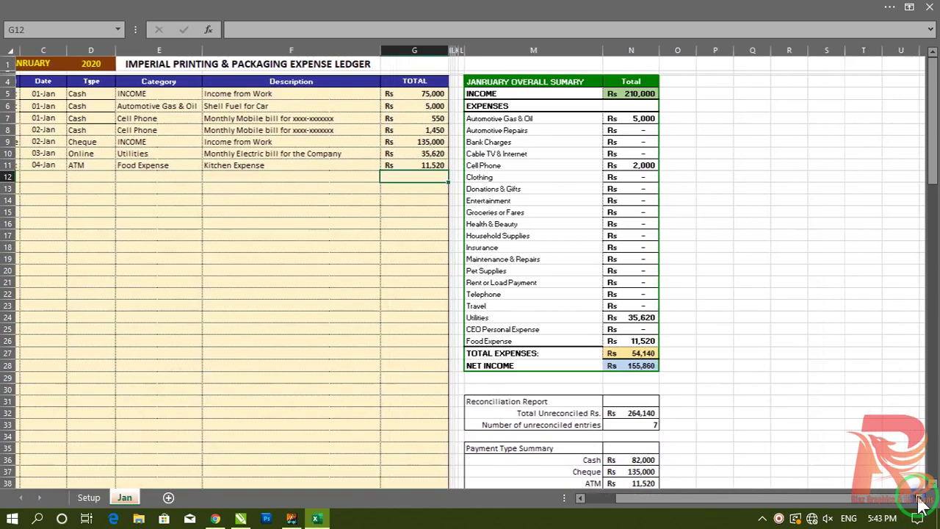
left_click(421, 141)
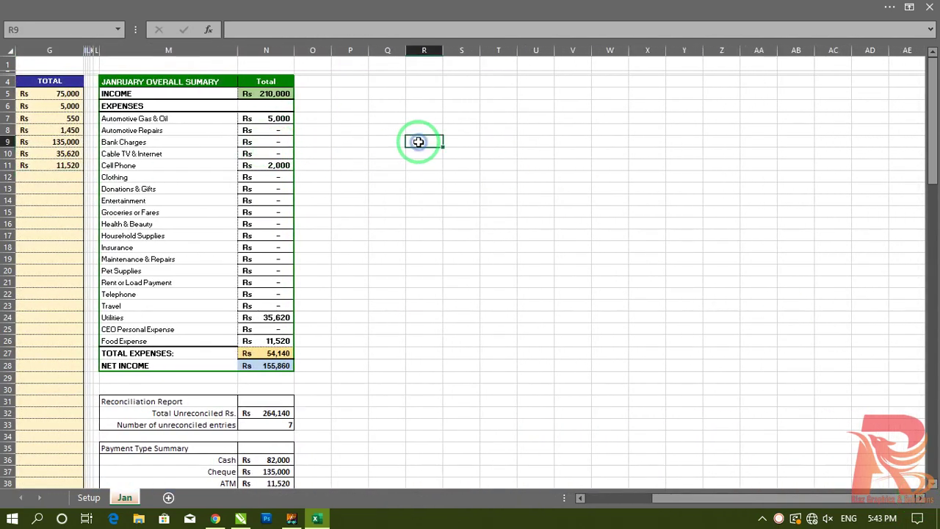
left_click_drag(132, 119, 276, 340)
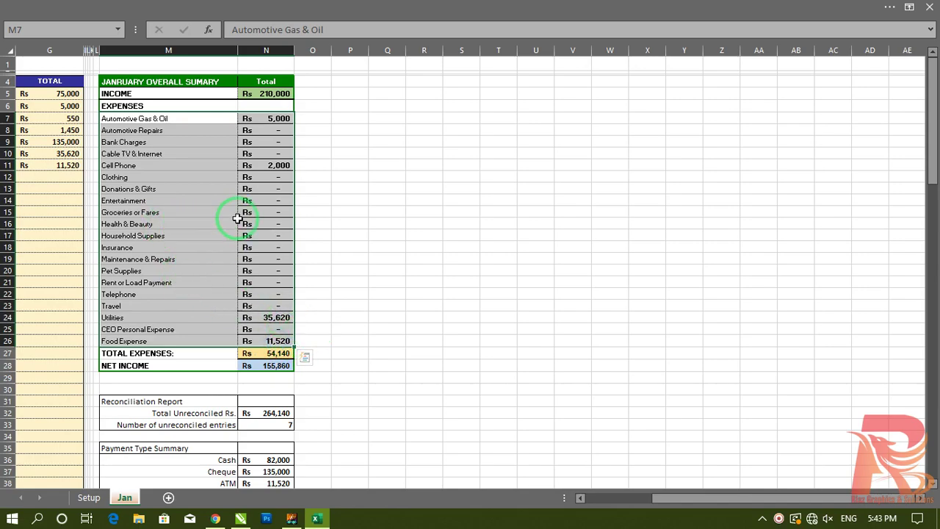
left_click(889, 7)
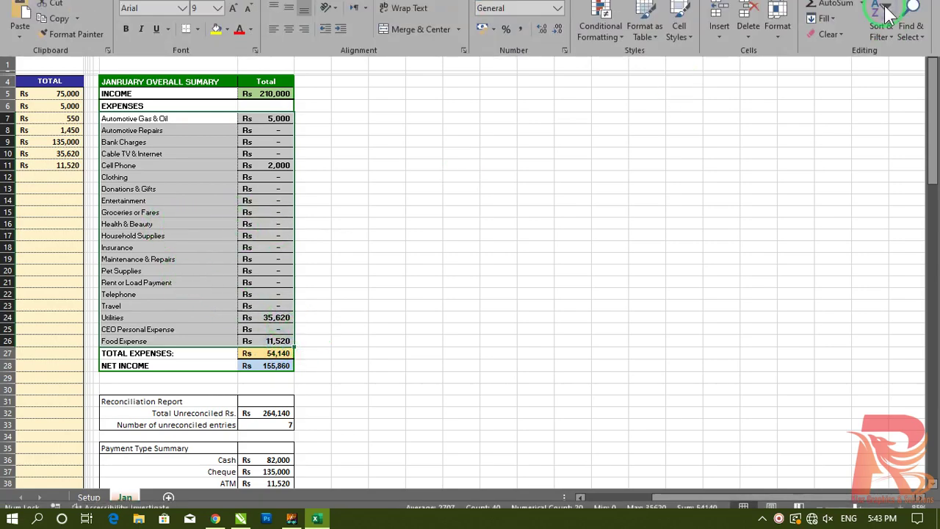
left_click(102, 34)
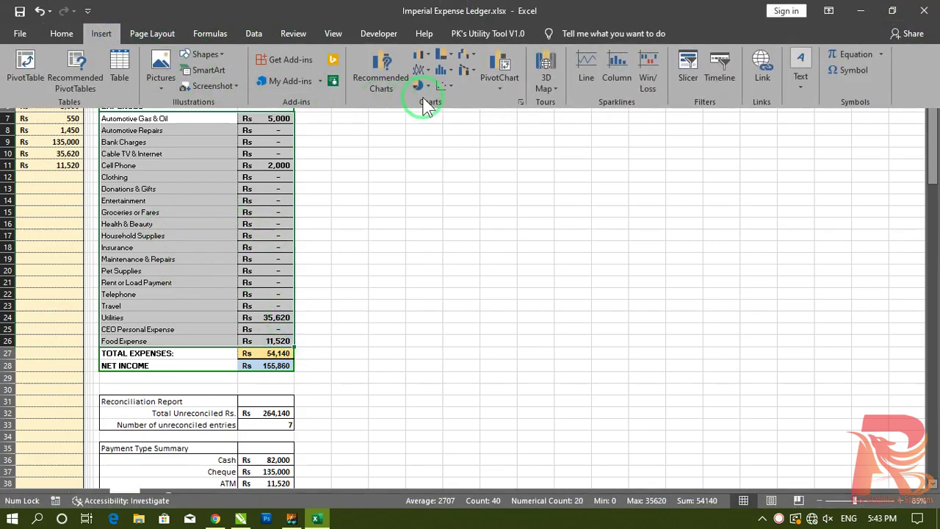
left_click(418, 61)
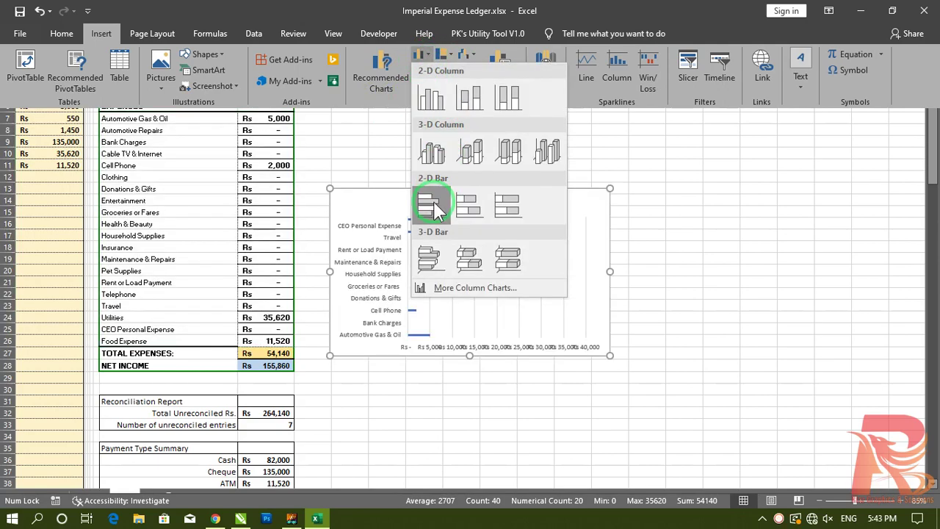
left_click(433, 203)
Step: Move the bar chart right beside the overall summary, starting at row 7, and title it "Overall Expense Chart"
left_click_drag(434, 203, 340, 130)
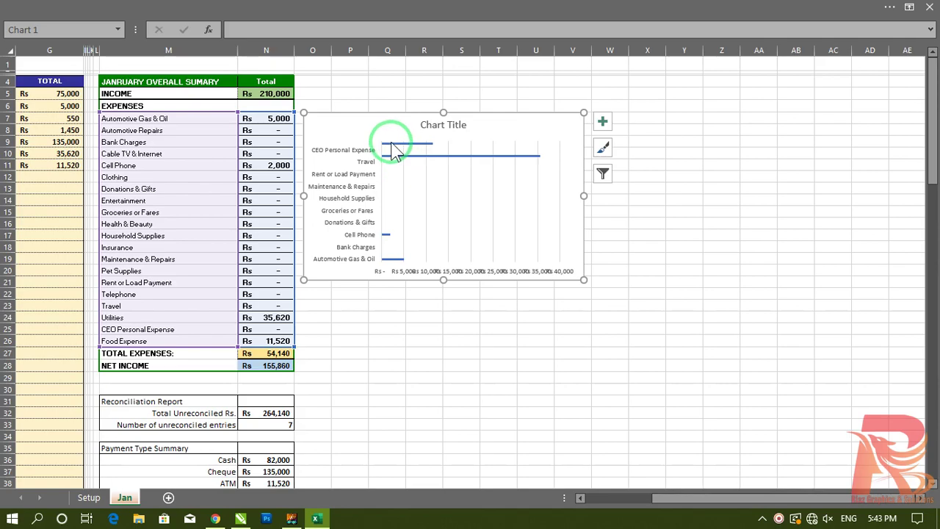
double_click(434, 124)
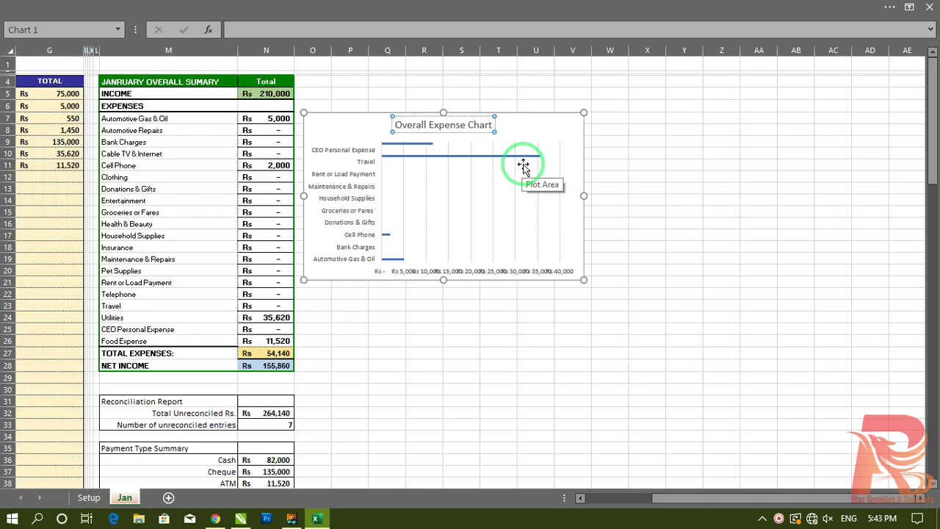
Step: Stretch and reposition the bar chart to span about rows 4 to 26 and columns O to V beside the overall summary
left_click(344, 157)
key("ctrl+1")
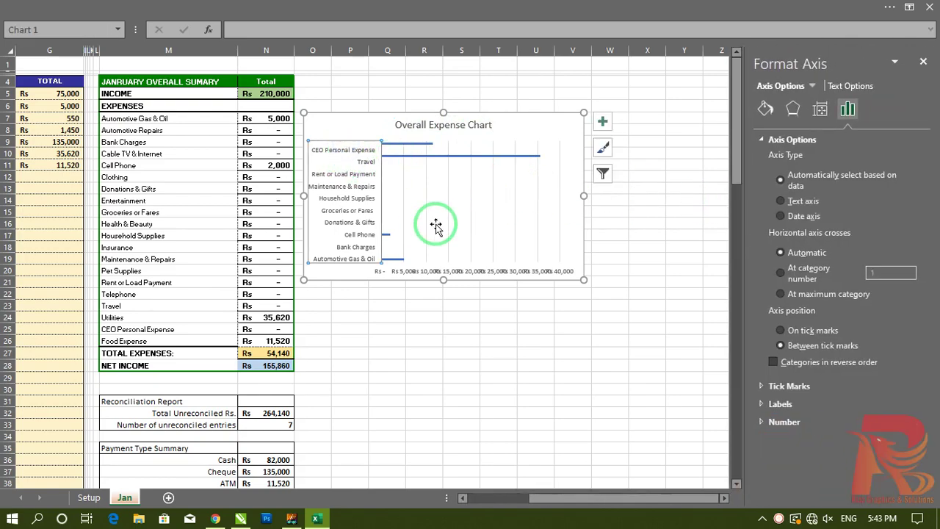
left_click(333, 129)
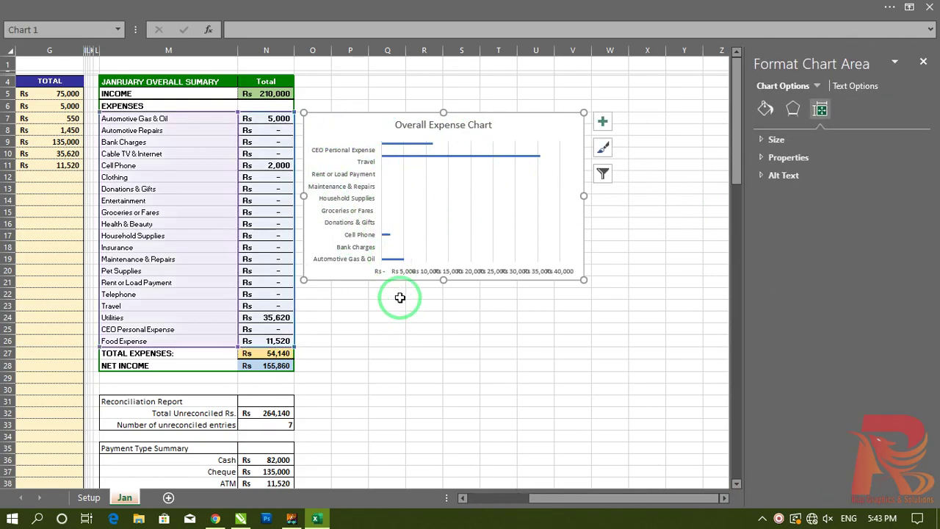
left_click_drag(443, 280, 436, 361)
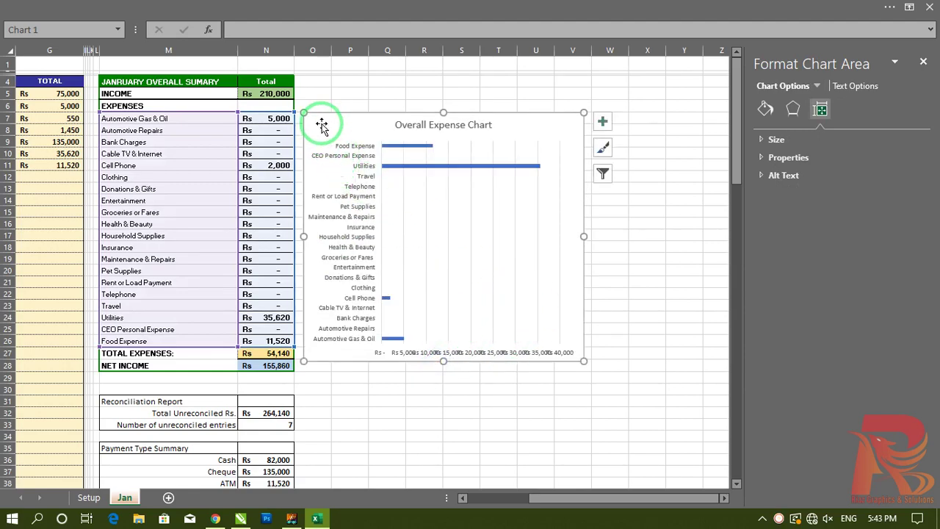
left_click_drag(437, 112, 443, 94)
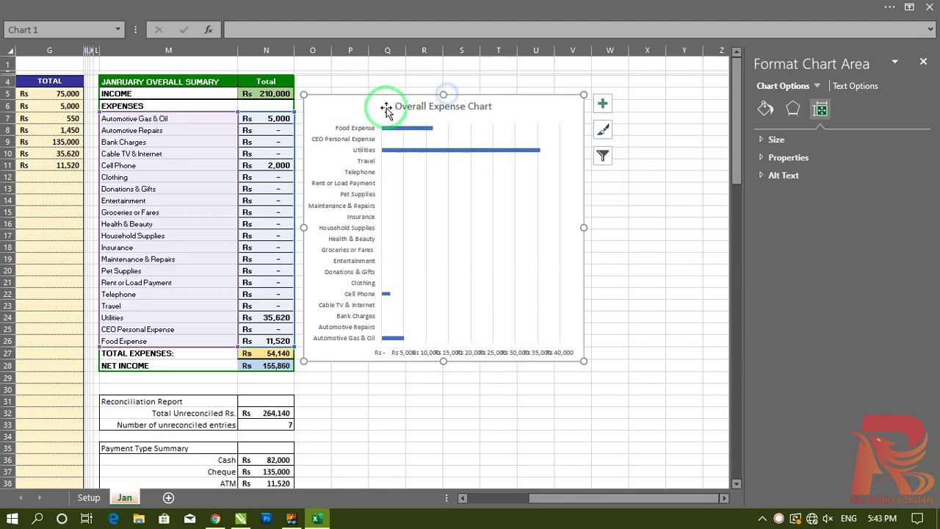
mouse_move(354, 97)
left_mouse_down()
mouse_move(344, 93)
mouse_move(350, 85)
left_mouse_up()
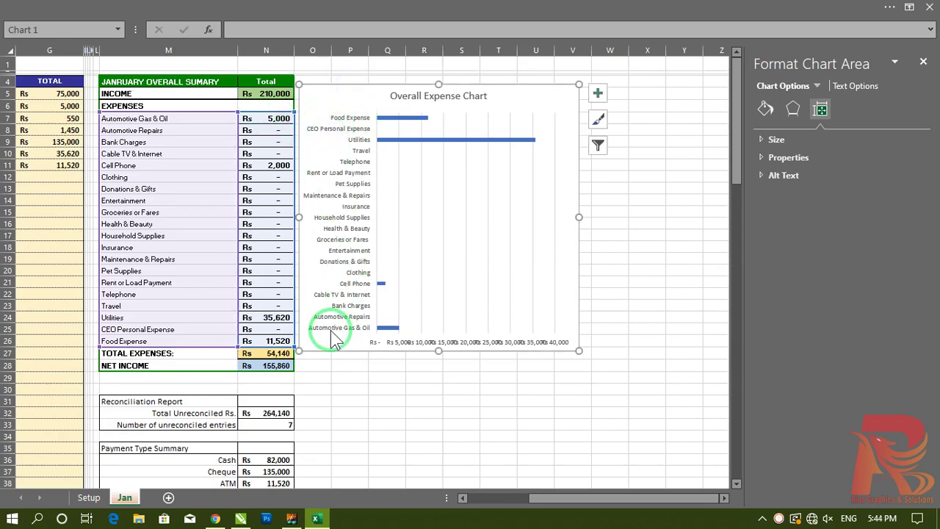
left_click_drag(438, 354, 438, 353)
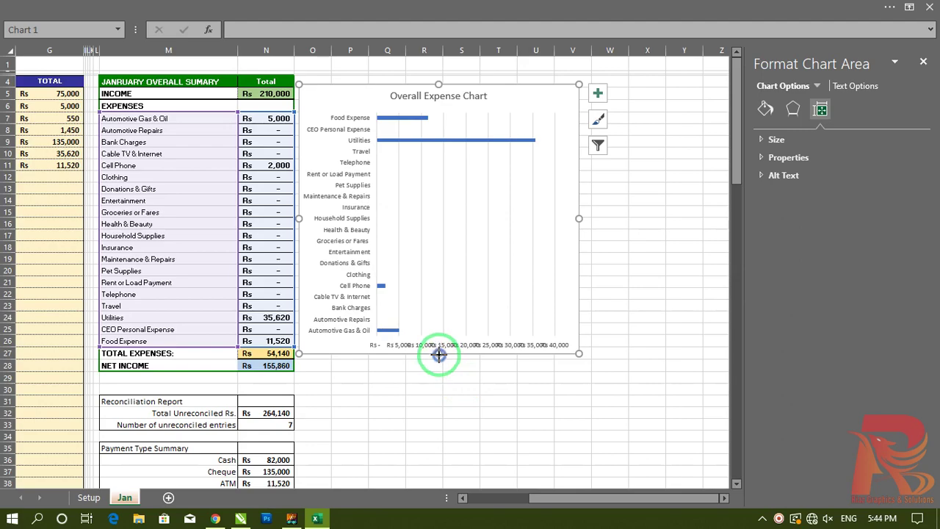
left_click_drag(439, 354, 440, 352)
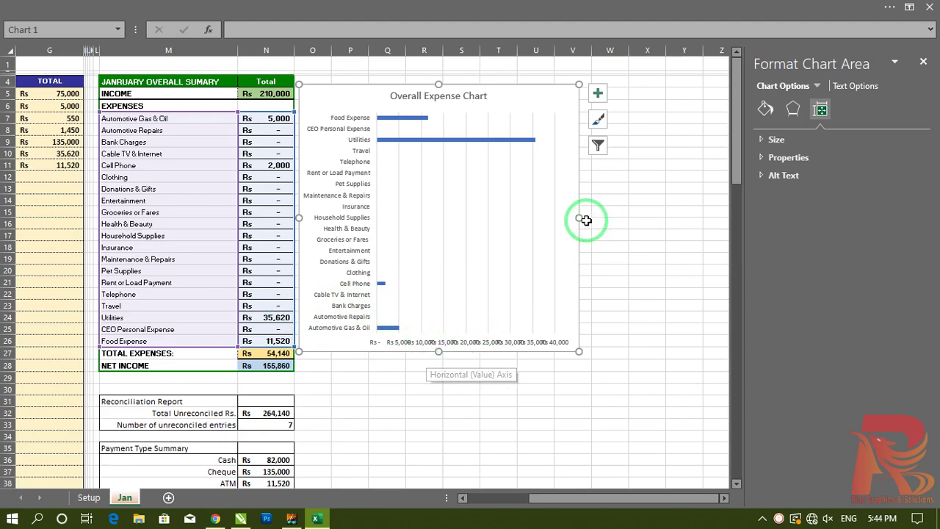
mouse_move(576, 219)
left_mouse_down()
mouse_move(555, 225)
mouse_move(591, 226)
left_mouse_up()
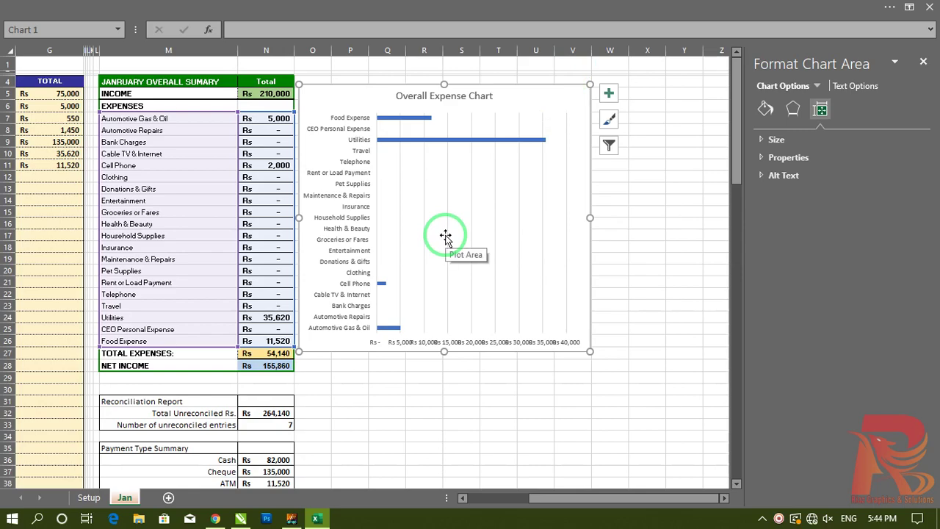
Step: Put the vertical axis categories in reverse order and extend the chart's upper edge to the start of row 4
left_click(352, 122)
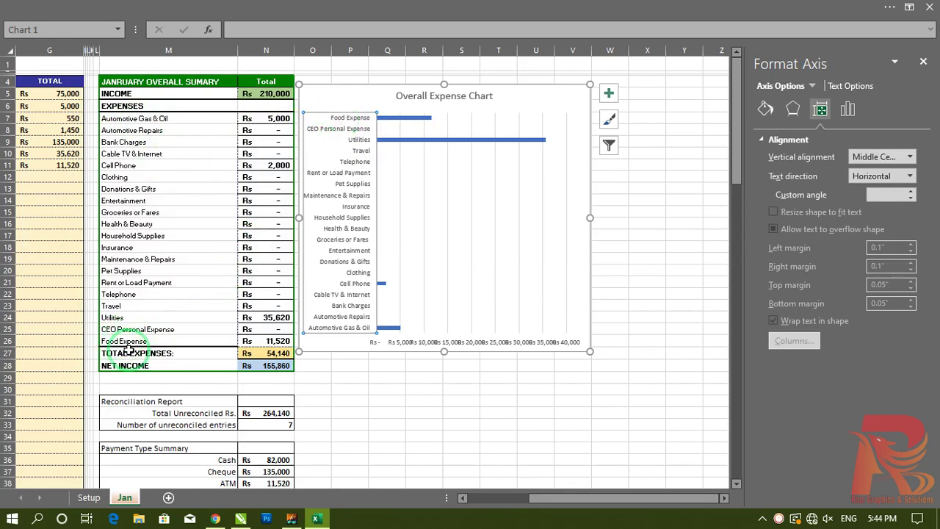
left_click(334, 132)
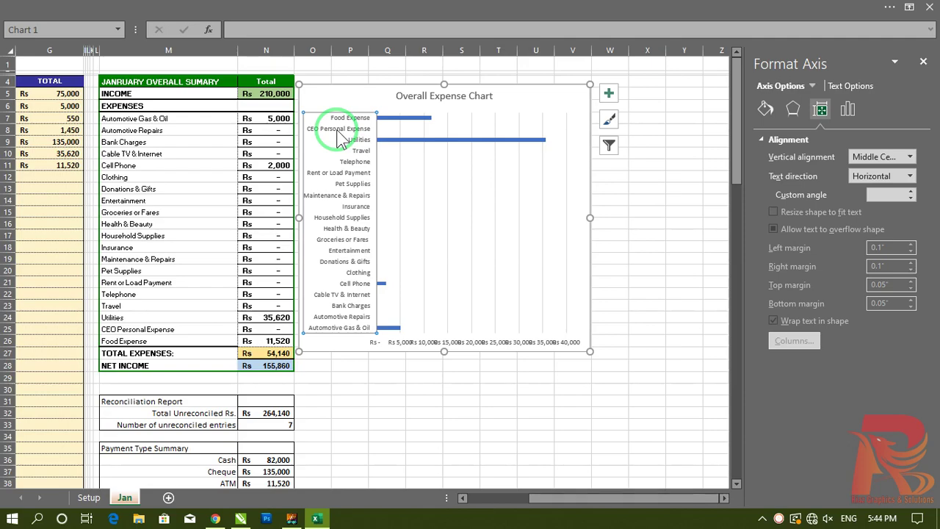
right_click(343, 129)
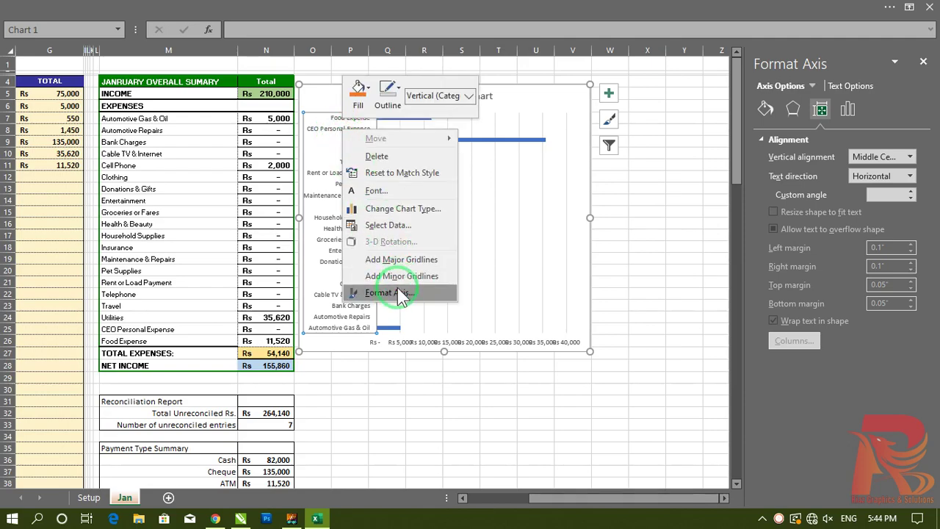
left_click(390, 293)
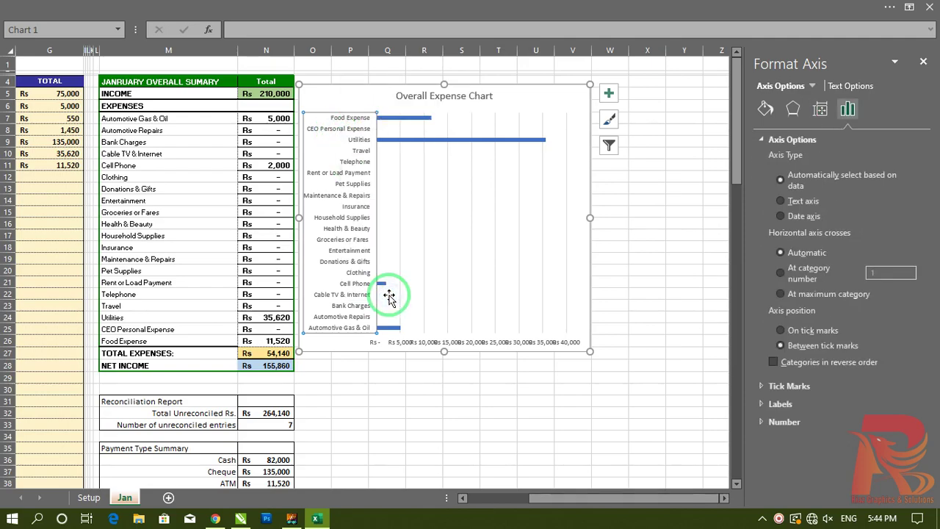
left_click(774, 361)
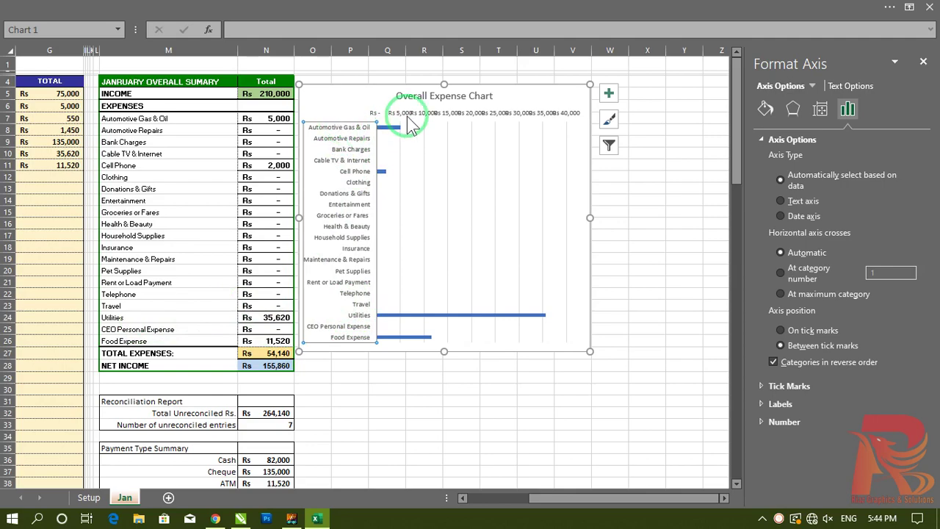
left_click_drag(444, 83, 444, 74)
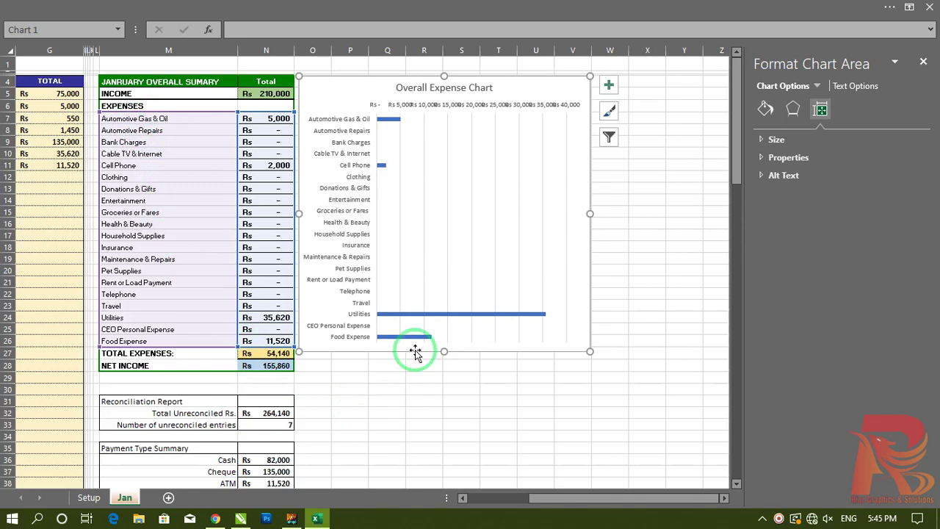
Step: Toggle the chart's title and gridlines off and back on, and re-enter the title "Overall Expense Chart"
left_click(610, 87)
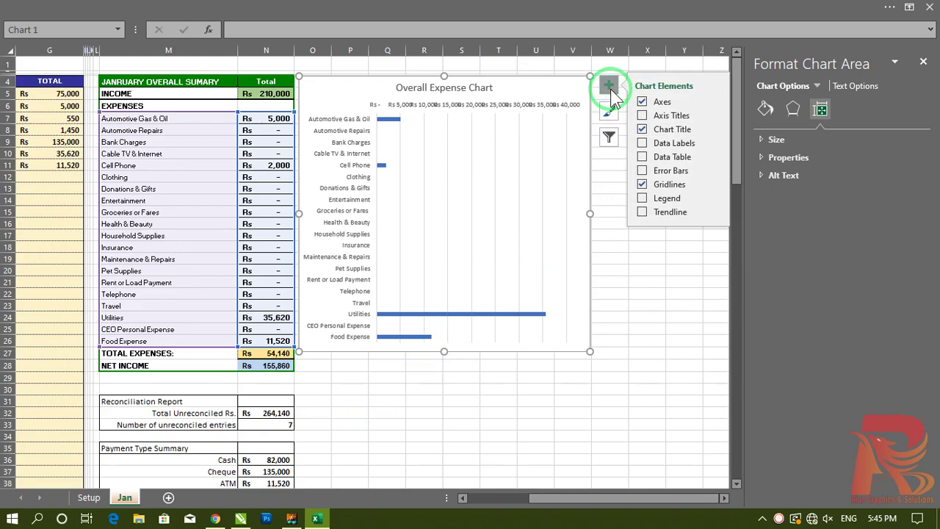
left_click(642, 130)
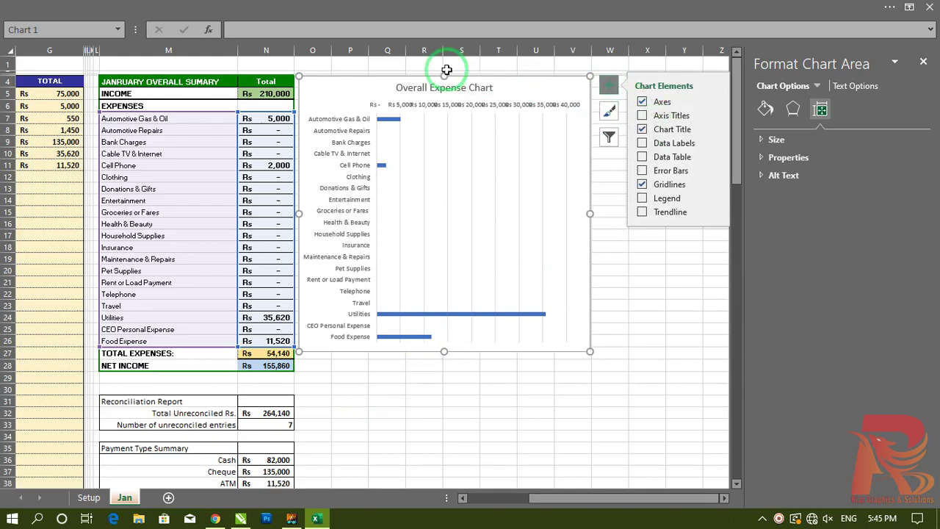
left_click(643, 189)
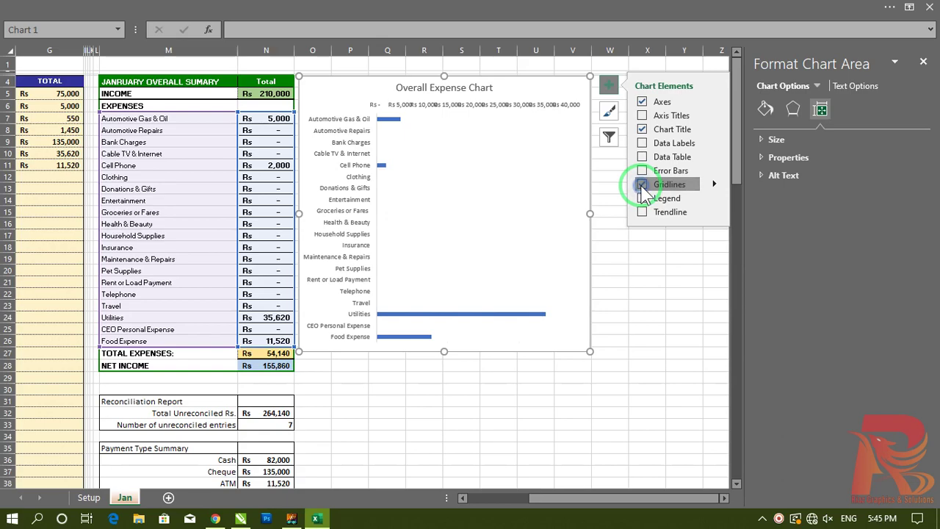
left_click(644, 132)
left_click(643, 133)
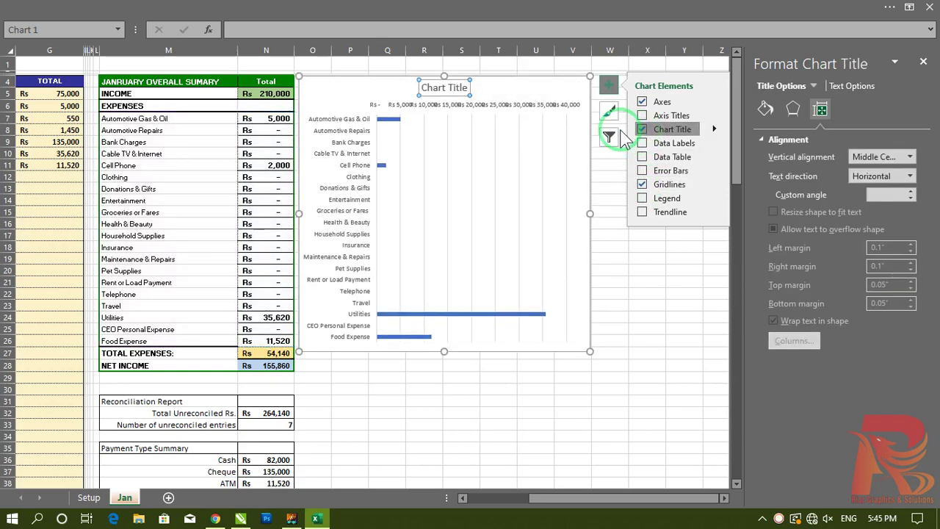
left_click(461, 90)
triple_click(460, 90)
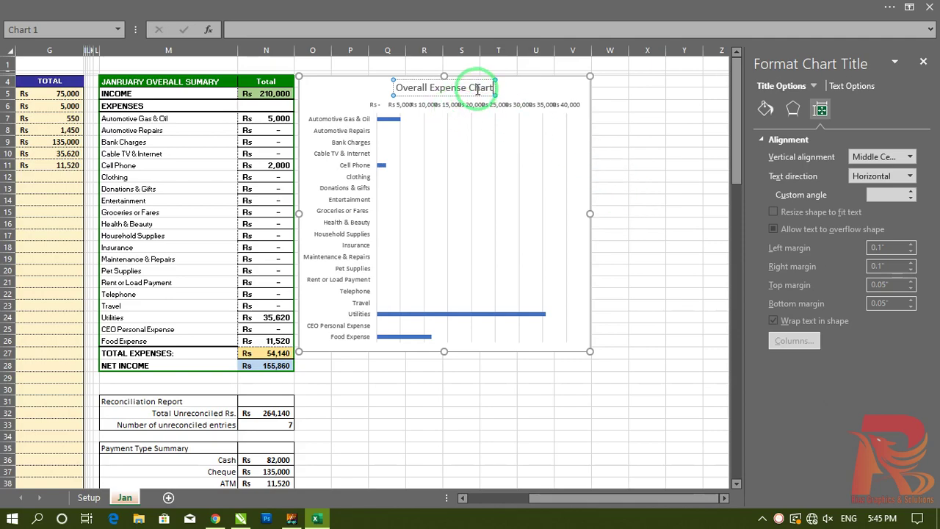
Step: Hide the chart's primary vertical axis, close the axis formatting pane and deselect the chart
left_click(371, 145)
left_click(543, 89)
left_click(606, 85)
left_click(713, 102)
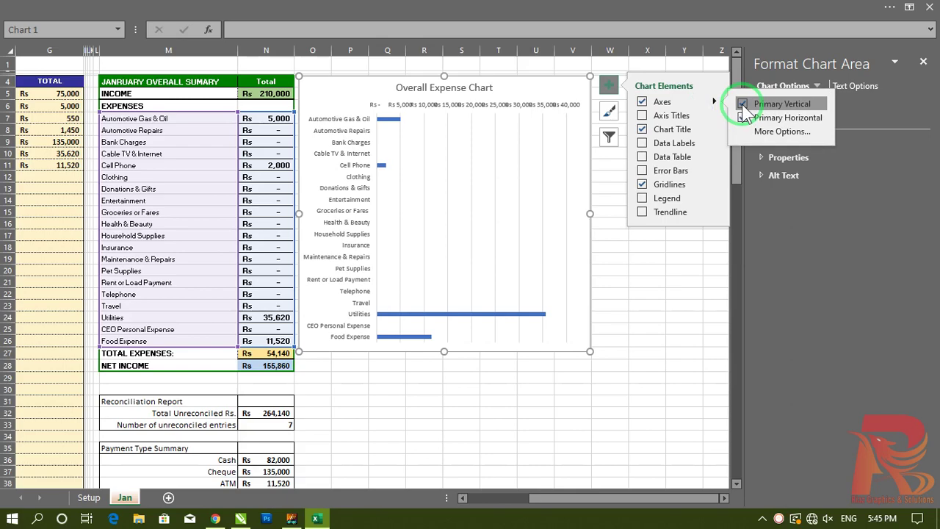
left_click(743, 104)
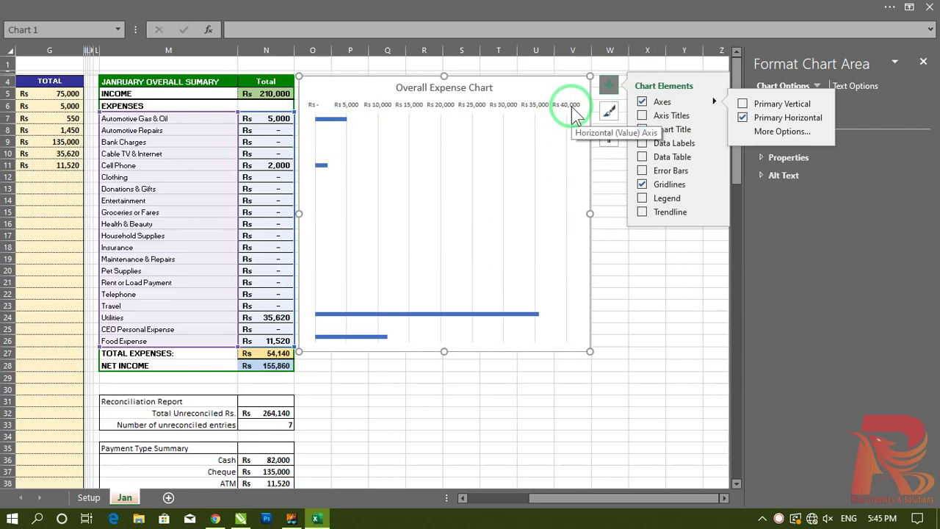
left_click(780, 136)
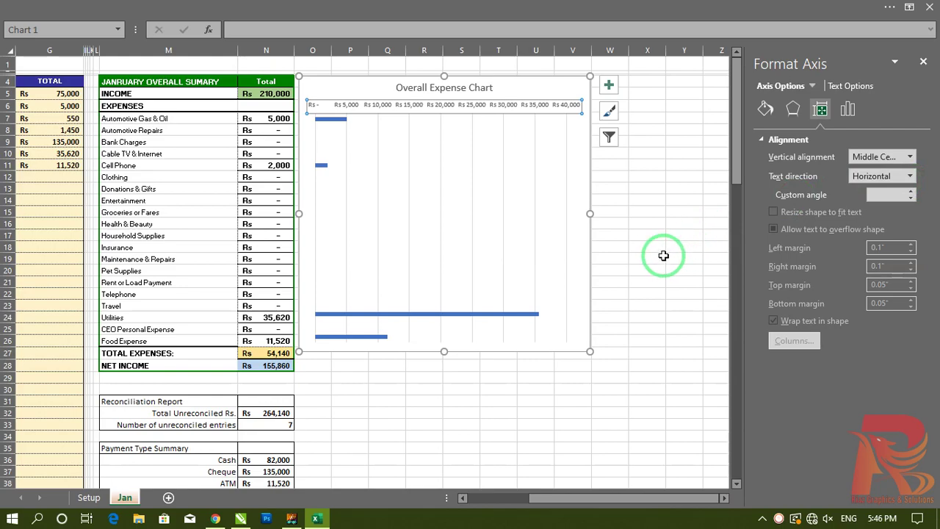
left_click(609, 86)
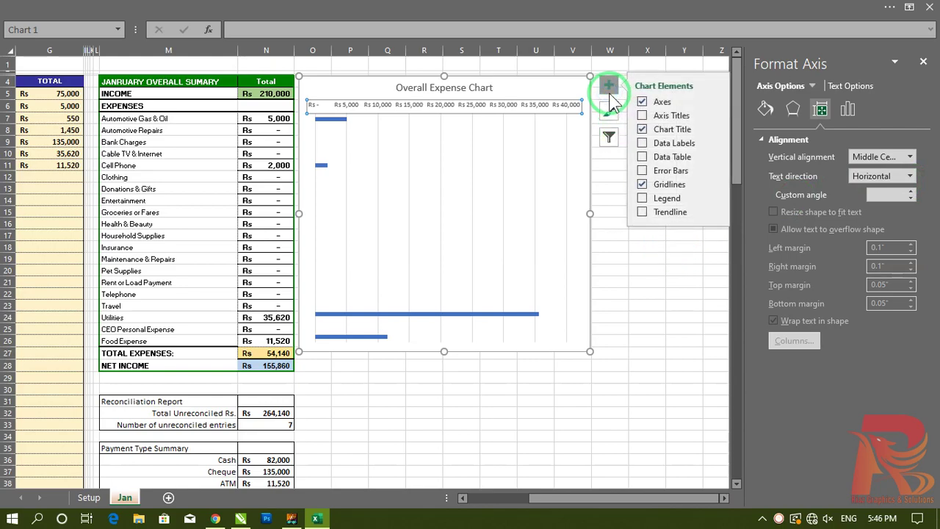
left_click(923, 61)
left_click(923, 62)
left_click(720, 235)
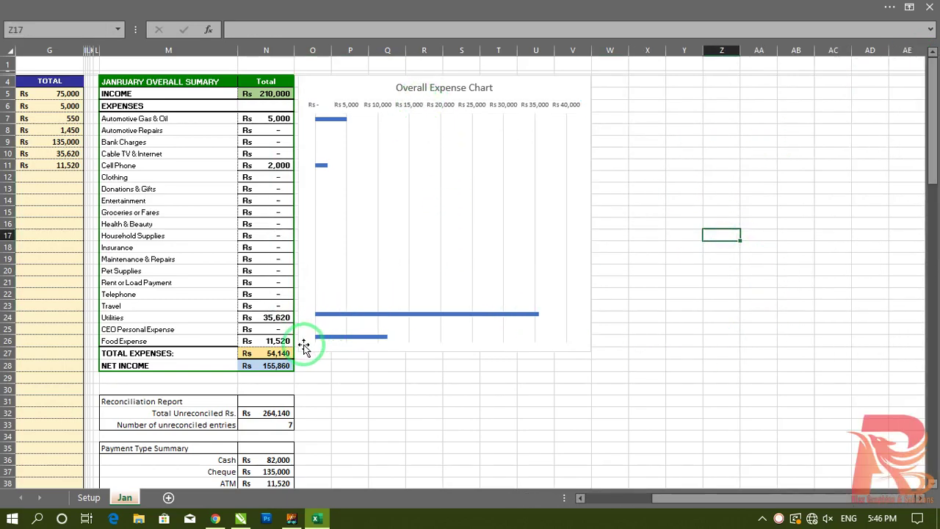
Step: In ledger row 12, choose the category Telephone and the payment type Cash
left_click_drag(703, 499, 546, 480)
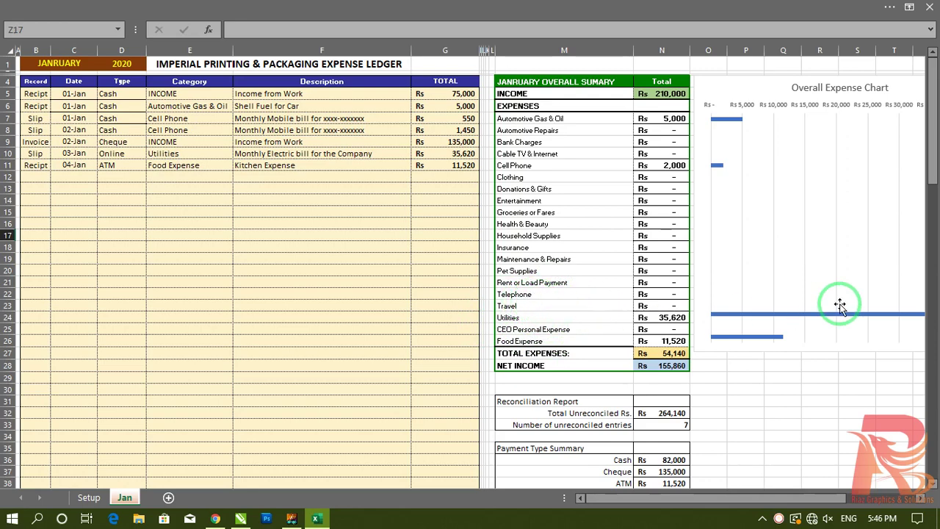
left_click(180, 177)
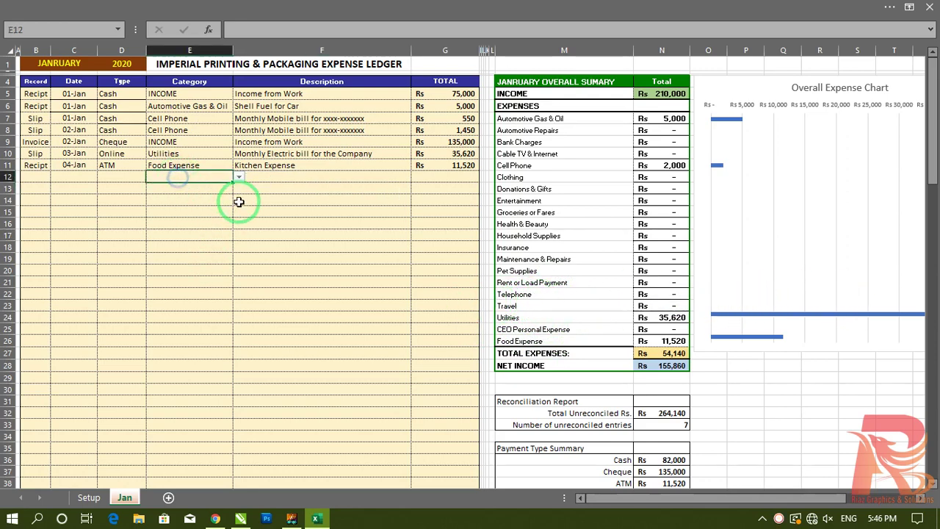
left_click(239, 178)
left_click_drag(238, 196, 243, 235)
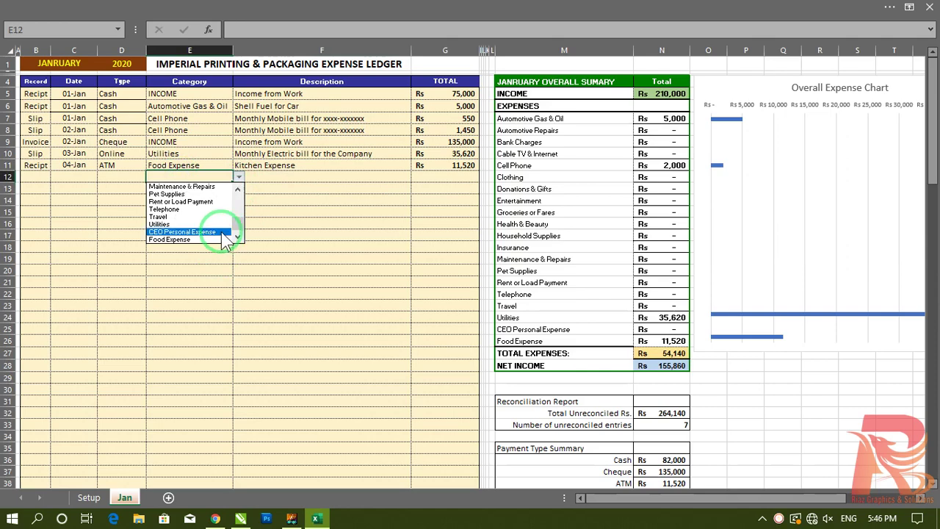
left_click(184, 211)
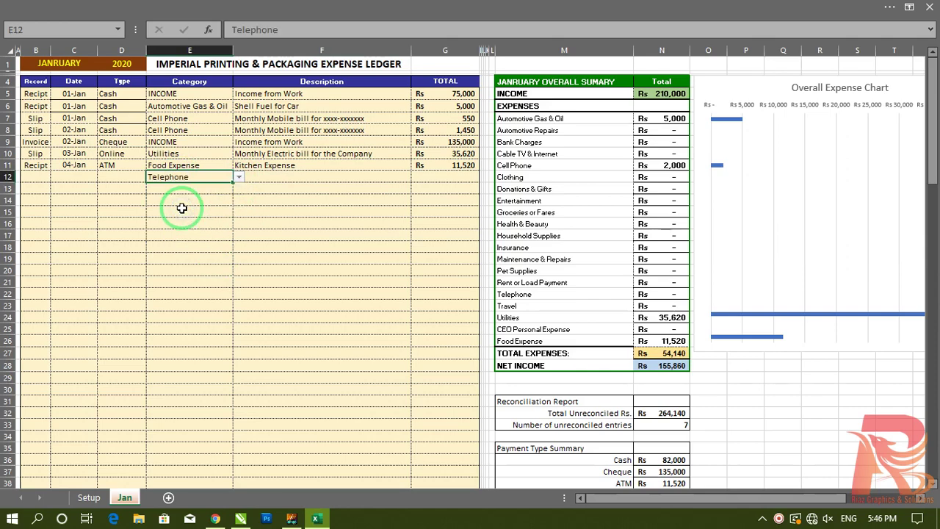
left_click(113, 180)
left_click(150, 178)
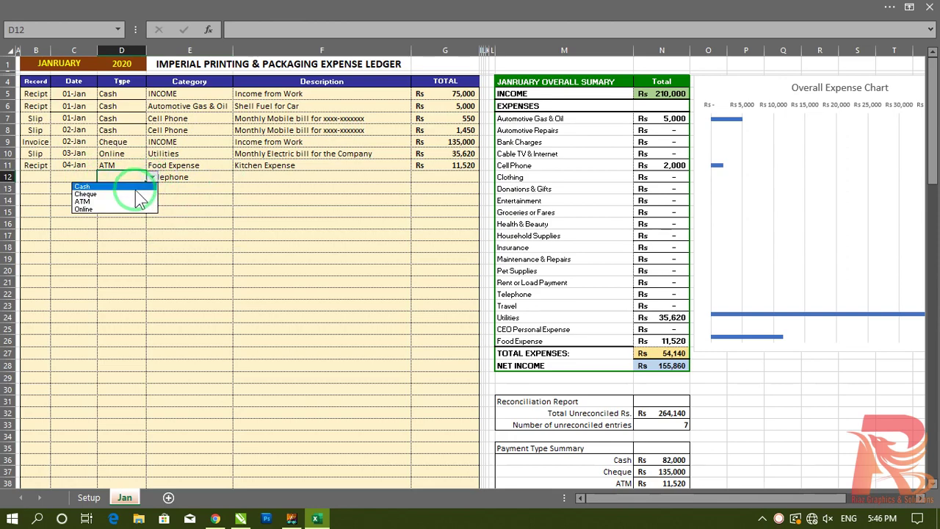
left_click(137, 192)
Step: Set row 12's record to Recipt and copy the 04-Jan date down from the row above
left_click(76, 178)
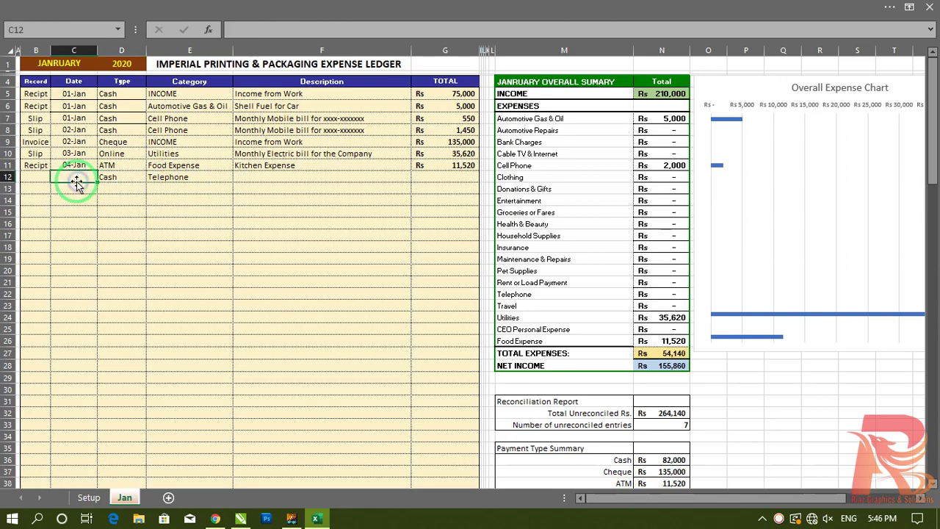
left_click(26, 177)
left_click(54, 177)
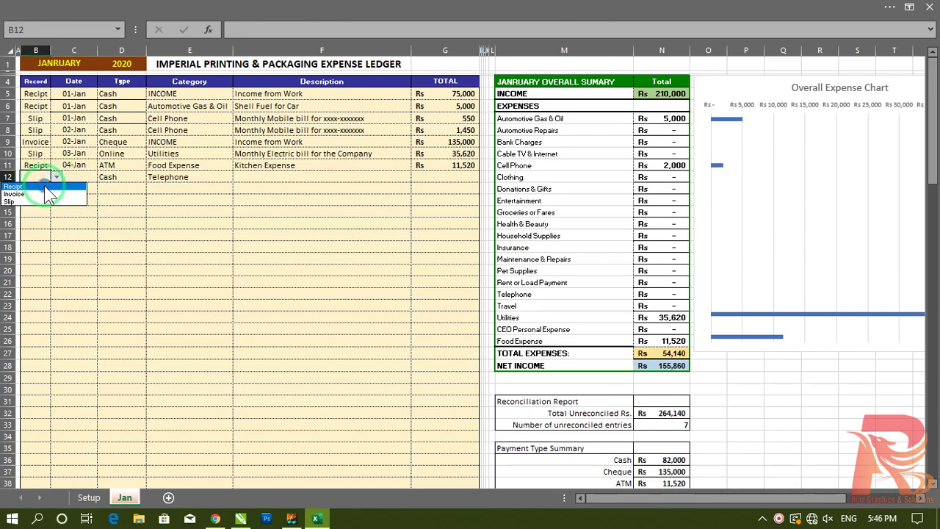
left_click(29, 188)
left_click(86, 176)
key("ctrl+d")
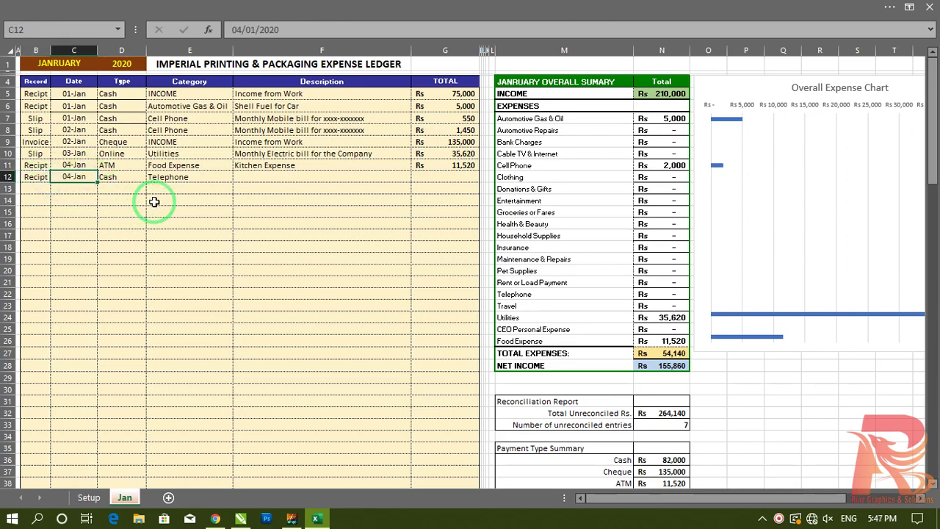
Step: Complete ledger row 12 with the description "Monthly Telephone phone bill for xxxx-xxxxxxx" and a total of 1500
left_click(270, 178)
left_click(417, 177)
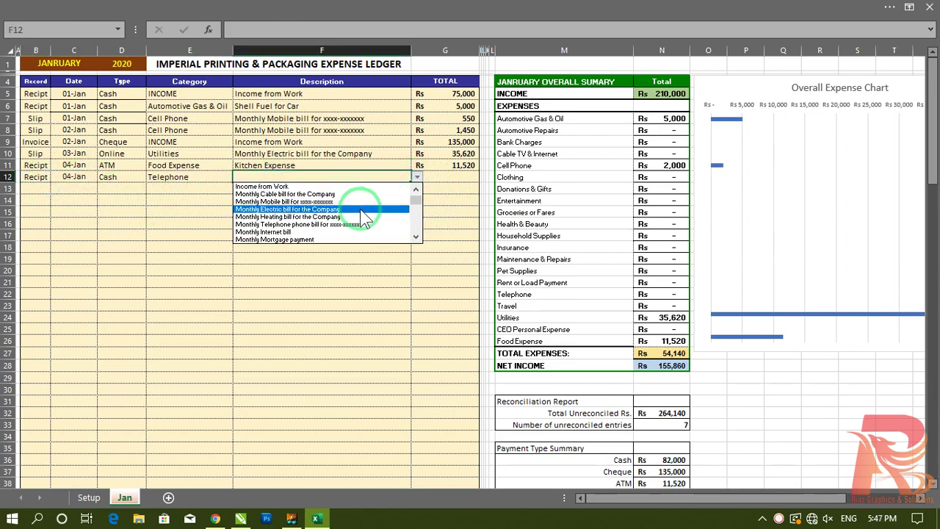
left_click(286, 225)
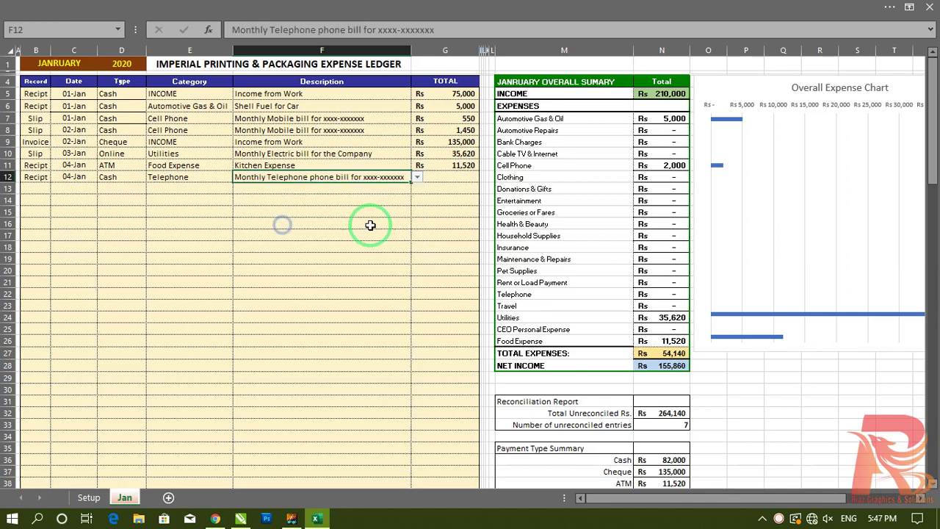
left_click(439, 179)
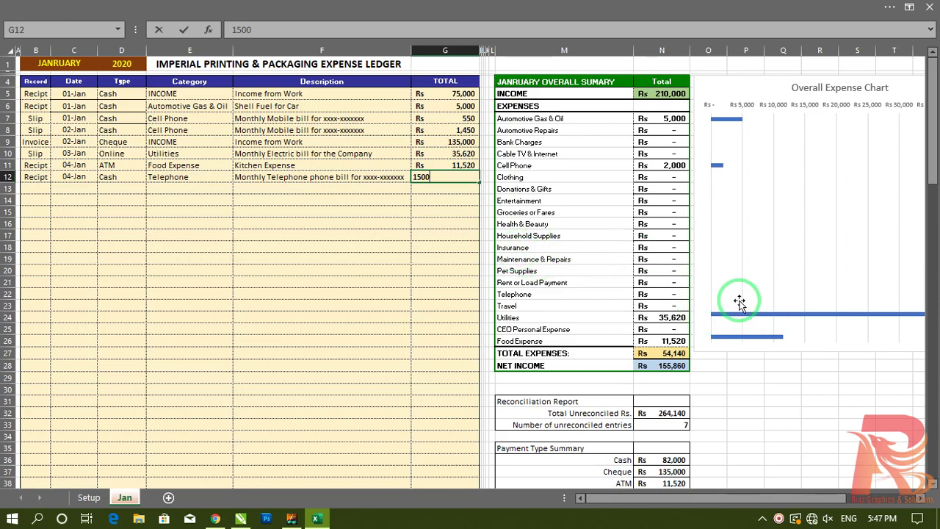
key("Return")
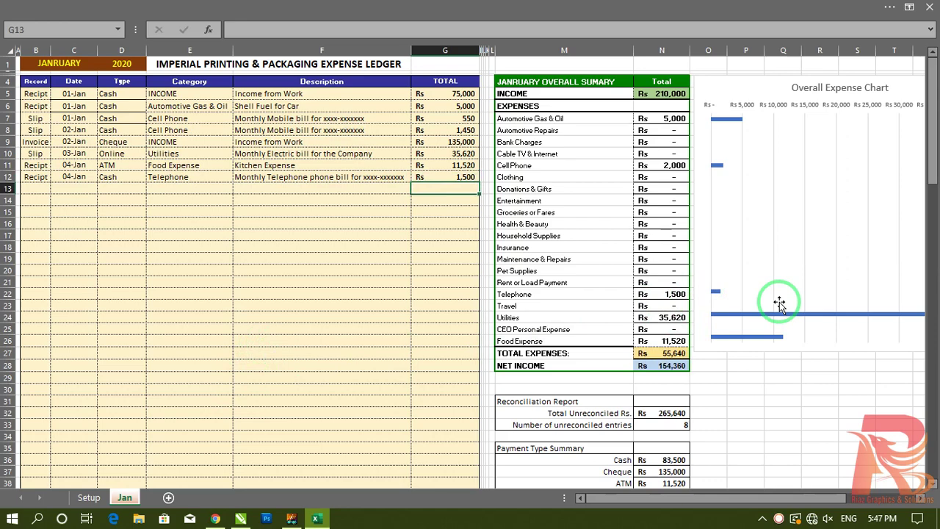
Step: Extend the Overall Expense Chart's lower edge slightly so its bars line up with the summary rows, and deselect it
left_click(776, 273)
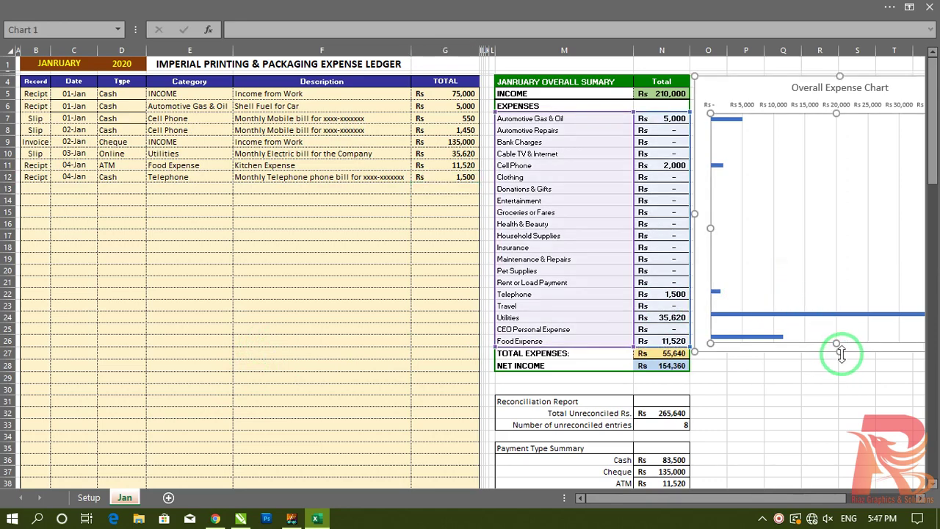
left_click_drag(841, 354, 841, 356)
left_click(749, 400)
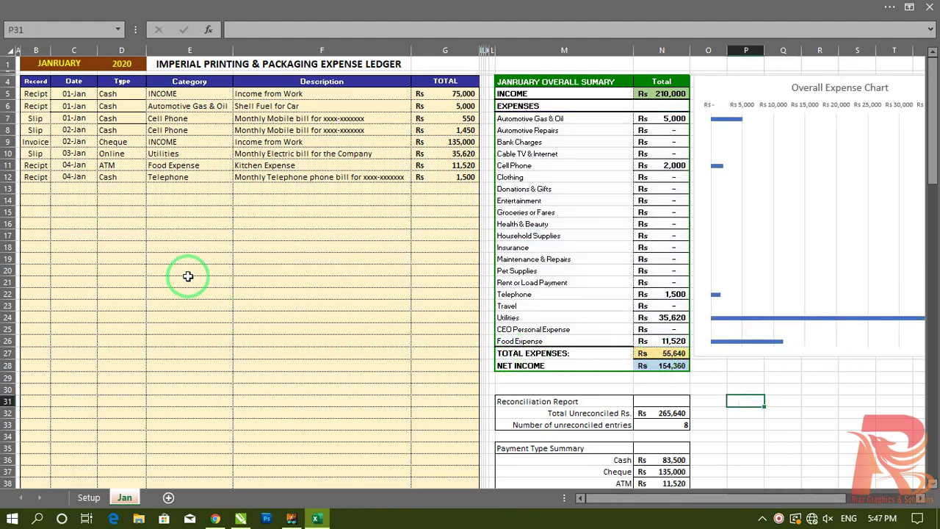
scroll(186, 275, "down", 2)
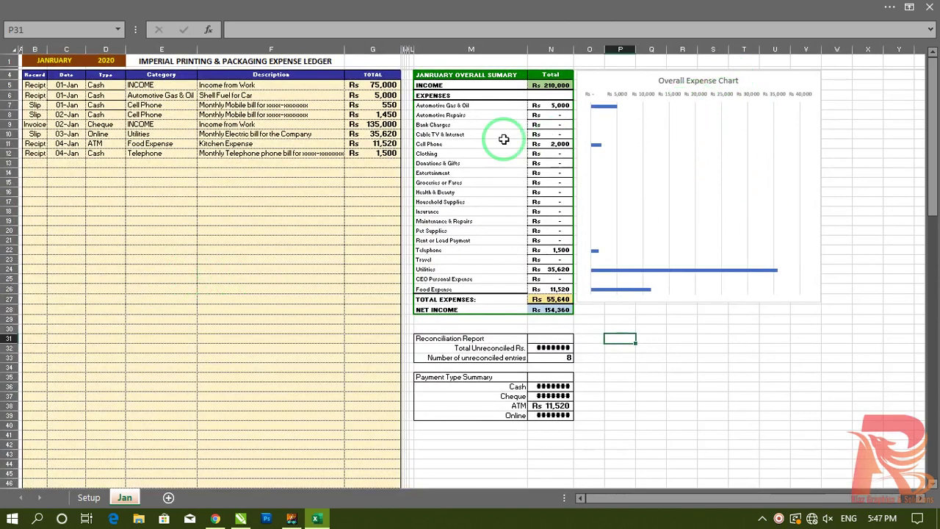
left_click(679, 377)
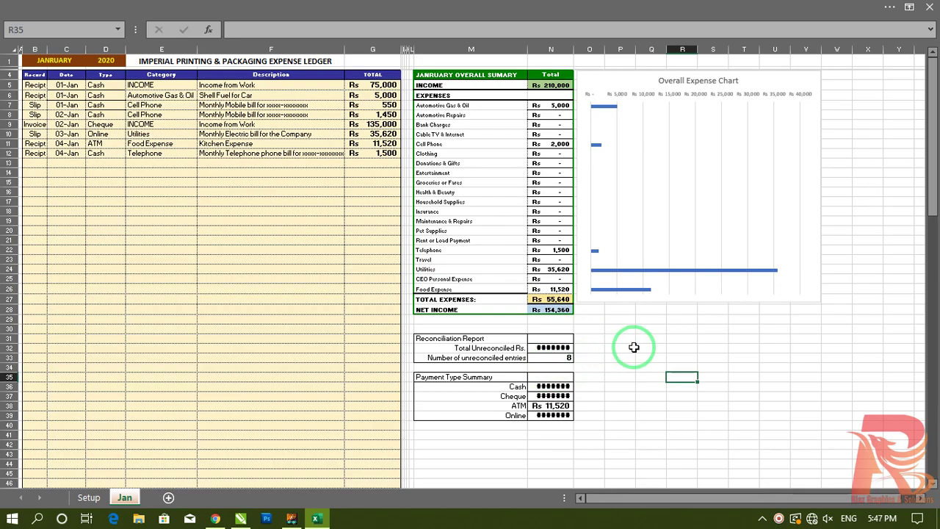
scroll(763, 340, "up", 2)
left_click_drag(636, 507, 779, 508)
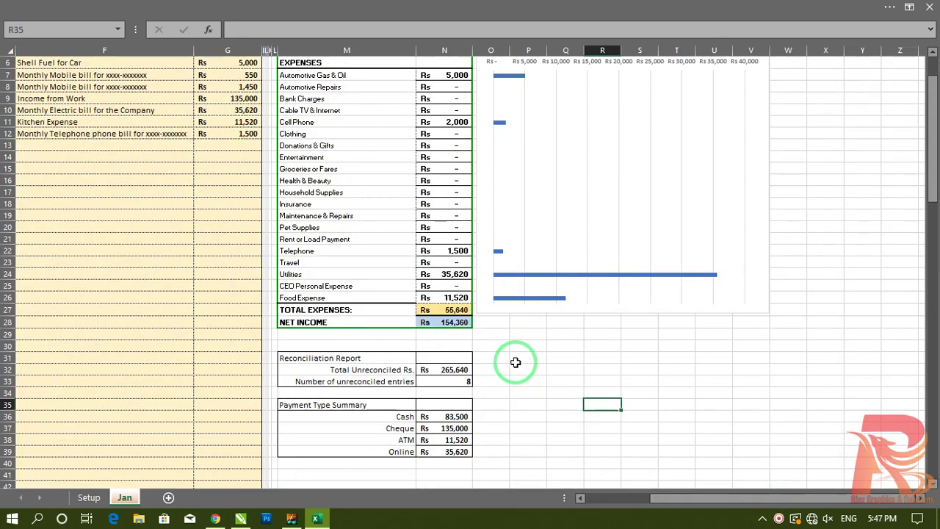
scroll(515, 363, "up", 2)
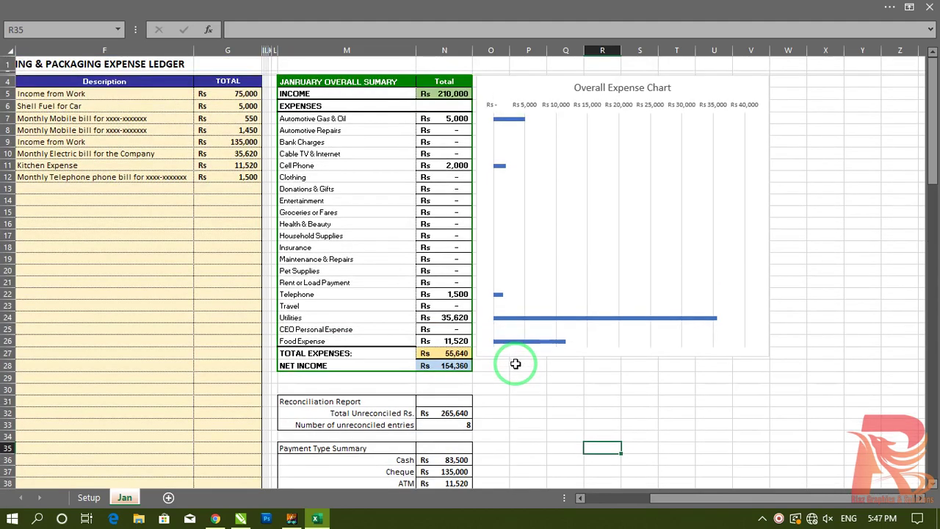
left_click(337, 93)
left_click_drag(424, 93, 440, 91)
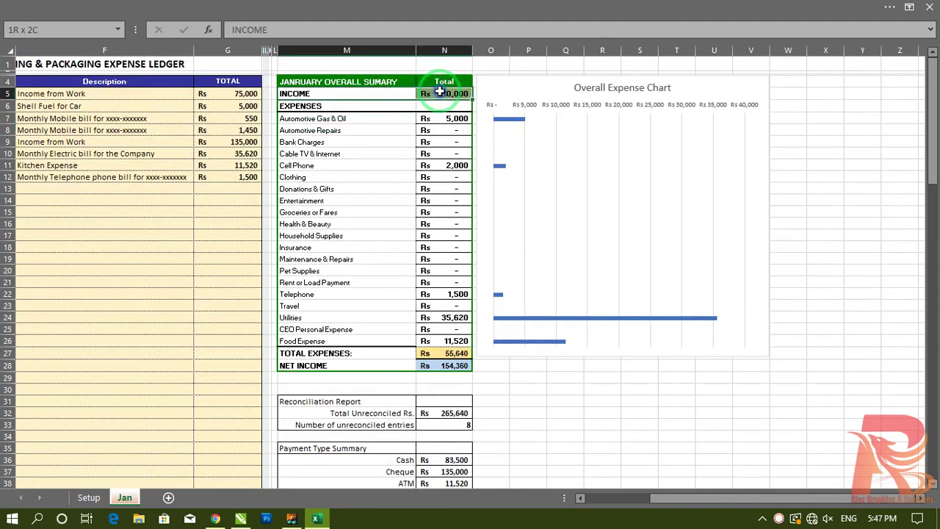
left_click(326, 352)
left_click_drag(326, 352, 440, 370)
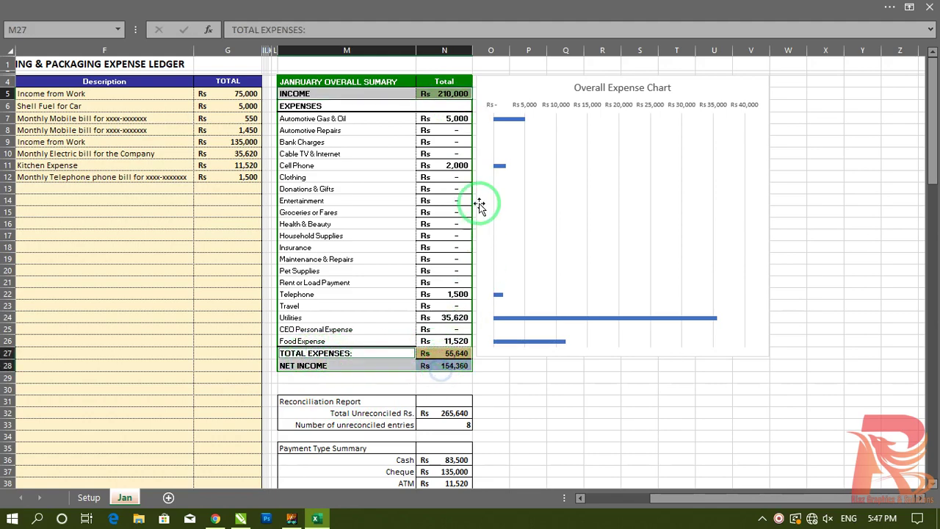
Step: Insert a 2-D clustered column chart from the summary's INCOME, TOTAL EXPENSES and NET INCOME rows
left_click_drag(304, 93, 438, 93)
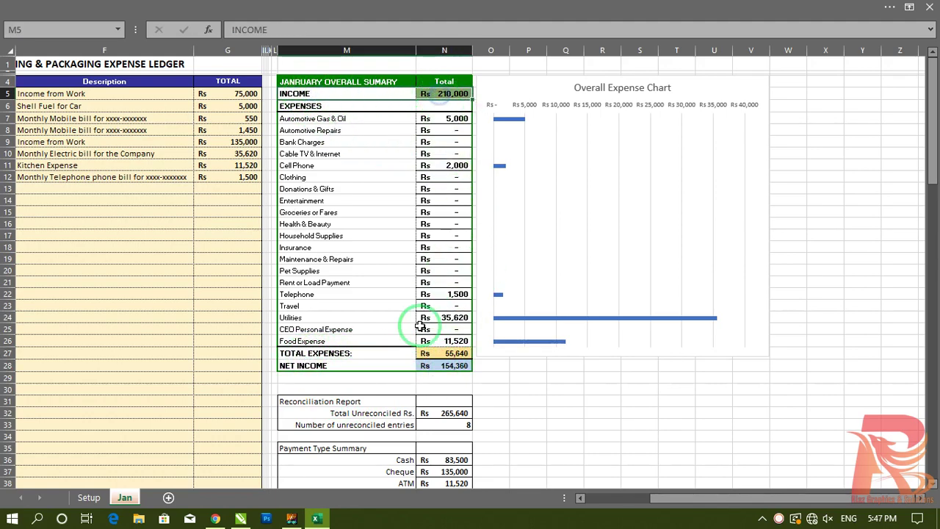
left_click_drag(336, 353, 432, 365)
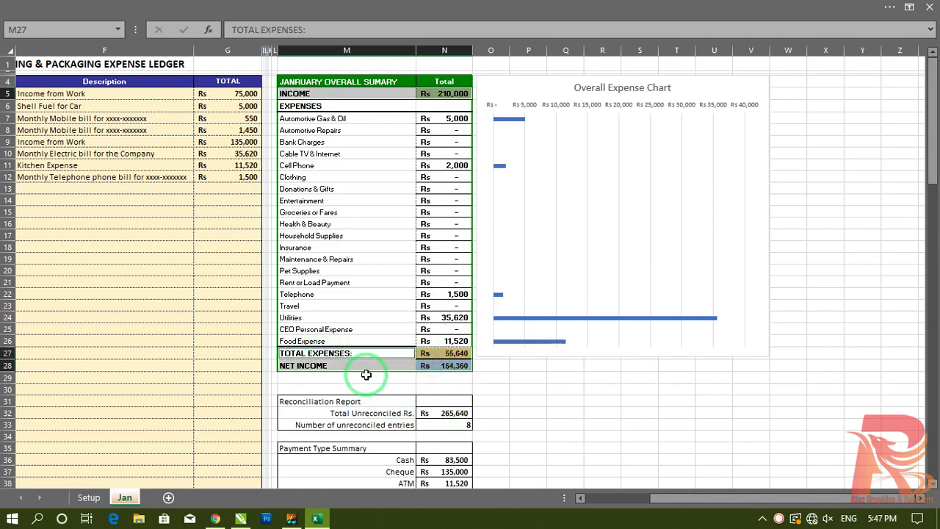
left_click(890, 8)
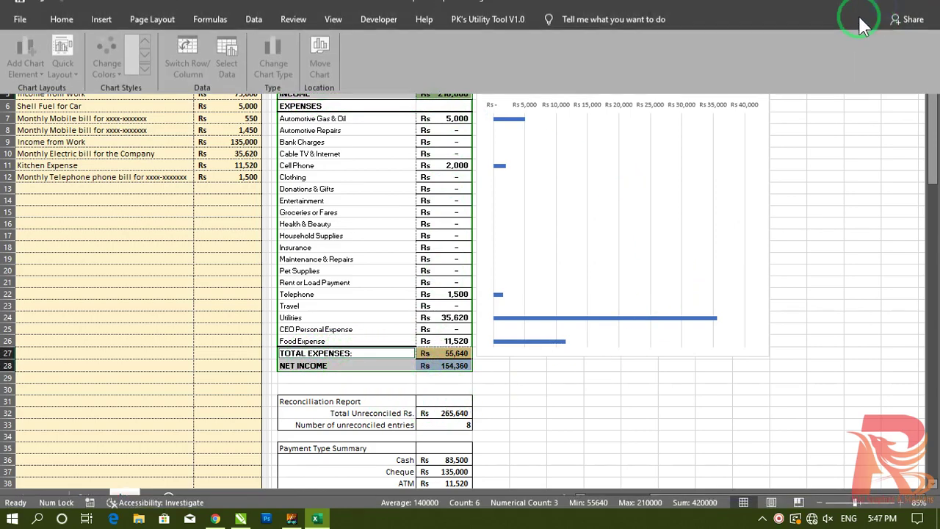
left_click(101, 33)
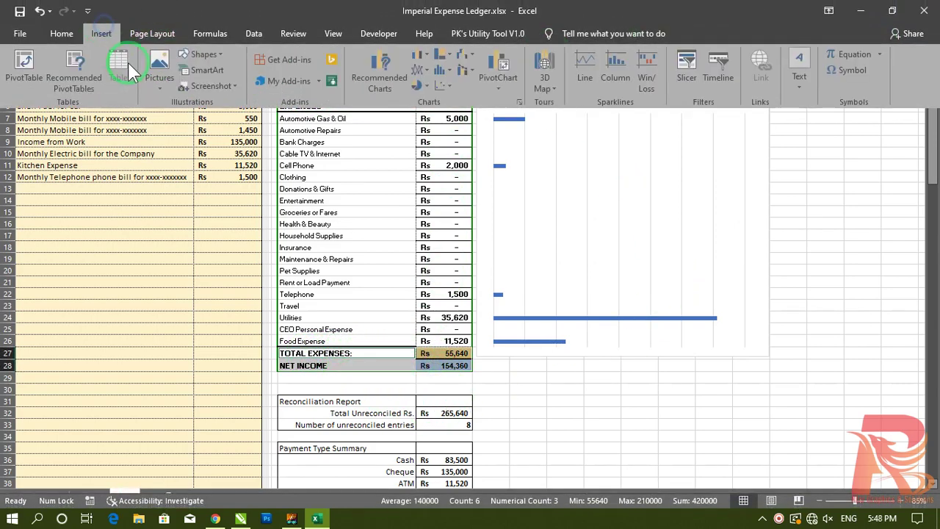
left_click(428, 56)
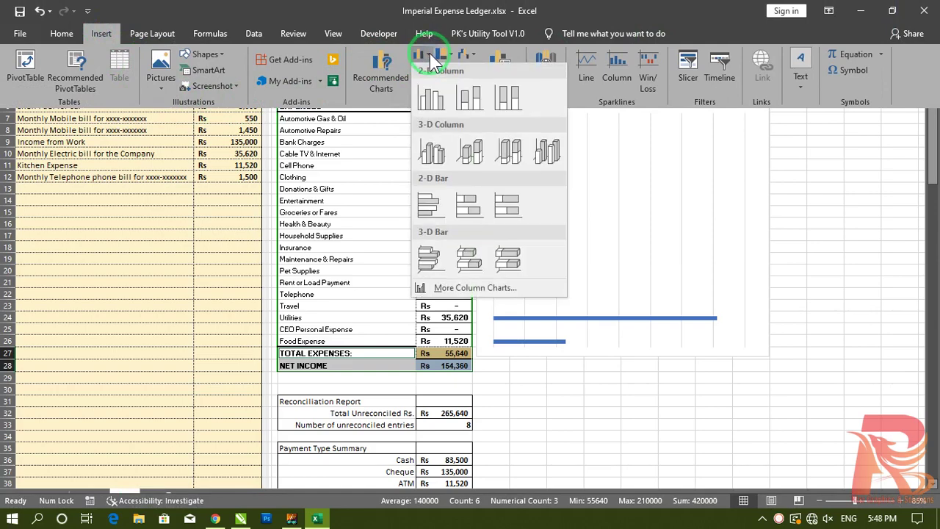
left_click(432, 105)
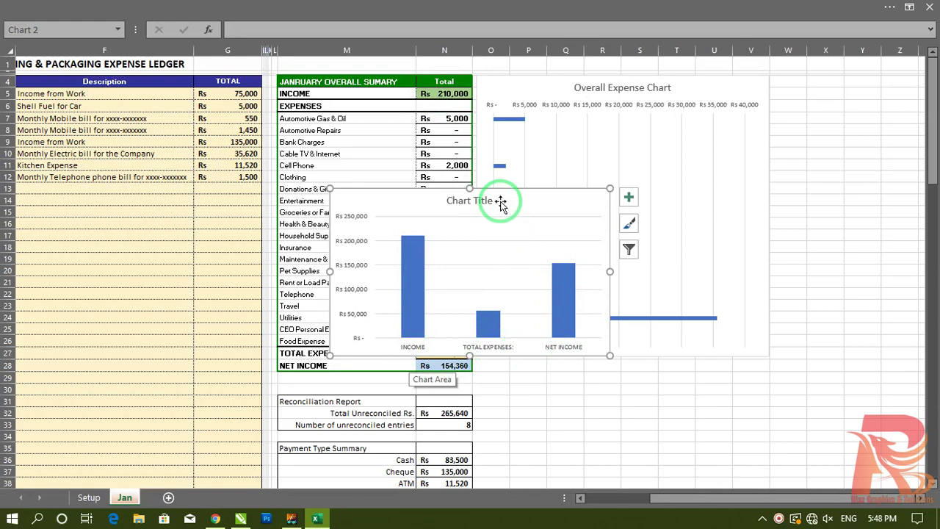
Step: Move the new column chart directly below the Overall Expense Chart and widen it to match that chart's width
scroll(310, 189, "down", 1)
left_click_drag(495, 220, 565, 354)
left_click_drag(760, 428, 769, 428)
scroll(593, 225, "down", 3)
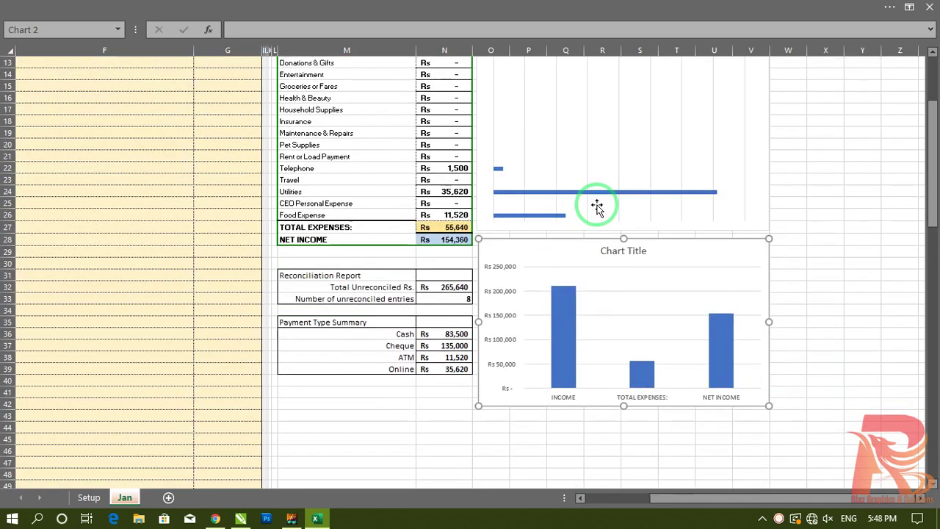
Step: Title the column chart "Net Incom Chart" and deselect it
left_click(630, 249)
triple_click(625, 250)
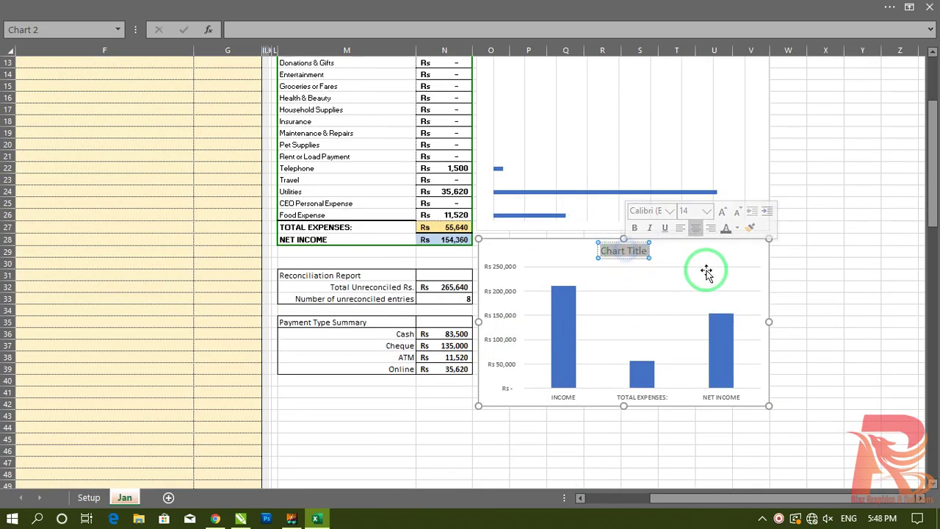
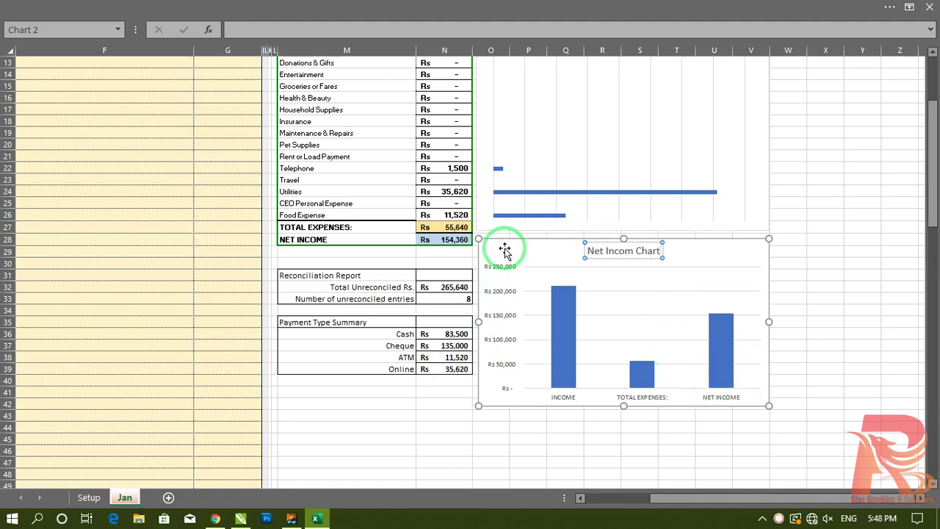
left_click(483, 447)
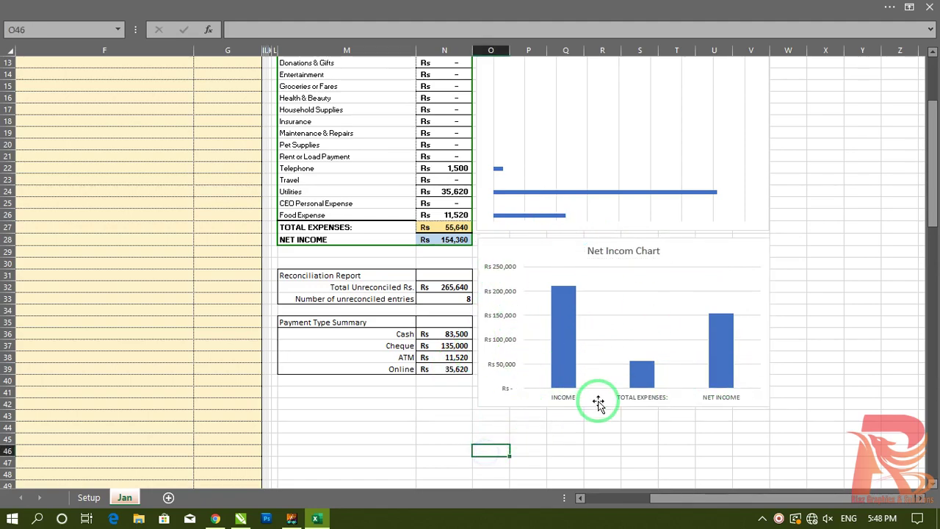
Step: Try other styles on the Net Incom Chart, return it to Style 1, and browse the colour palettes
left_click(570, 333)
left_click(568, 318)
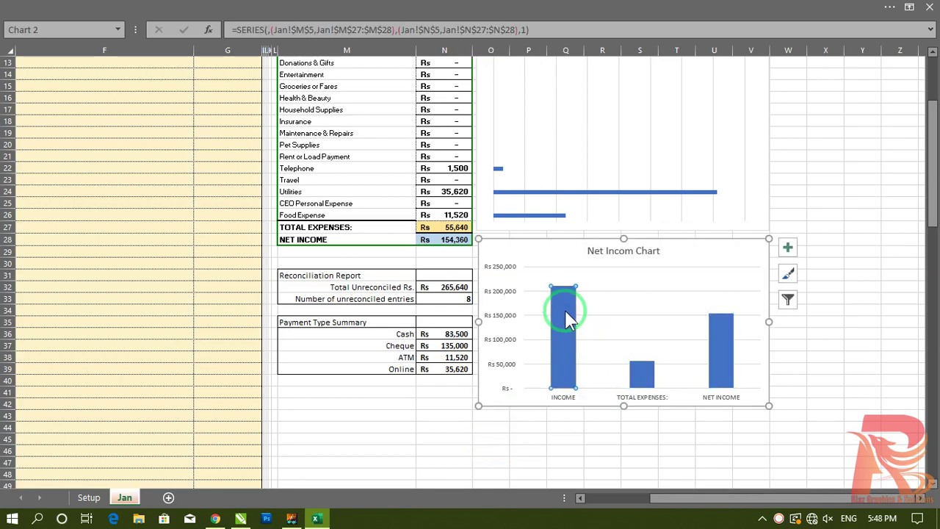
left_click(789, 274)
left_click(380, 376)
left_click(373, 477)
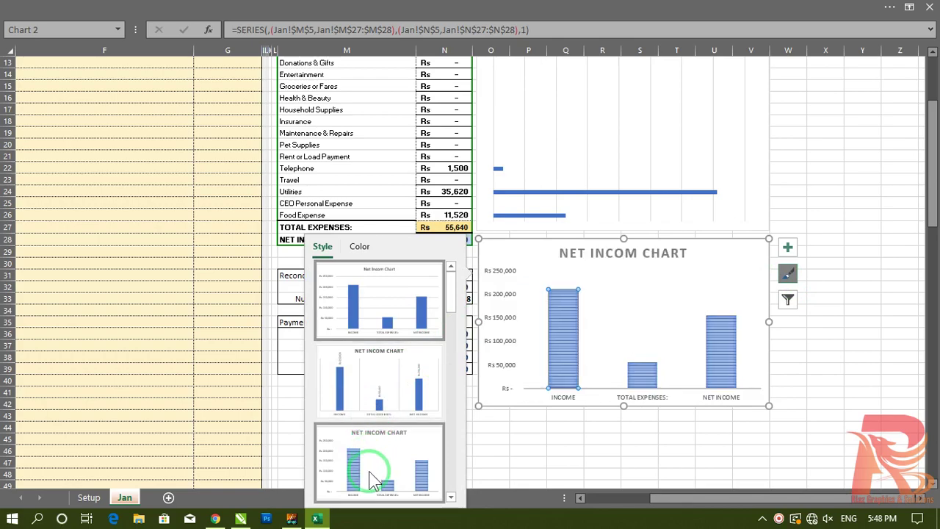
left_click(388, 298)
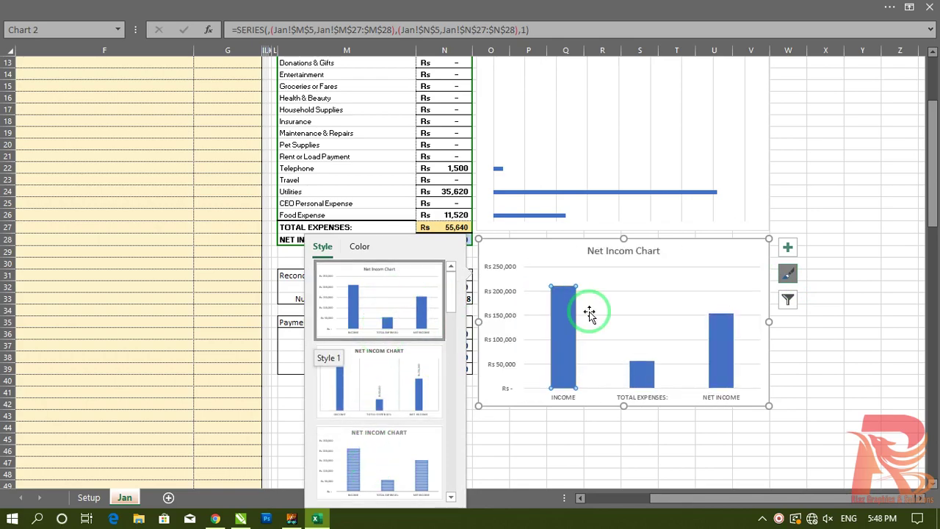
left_click(359, 246)
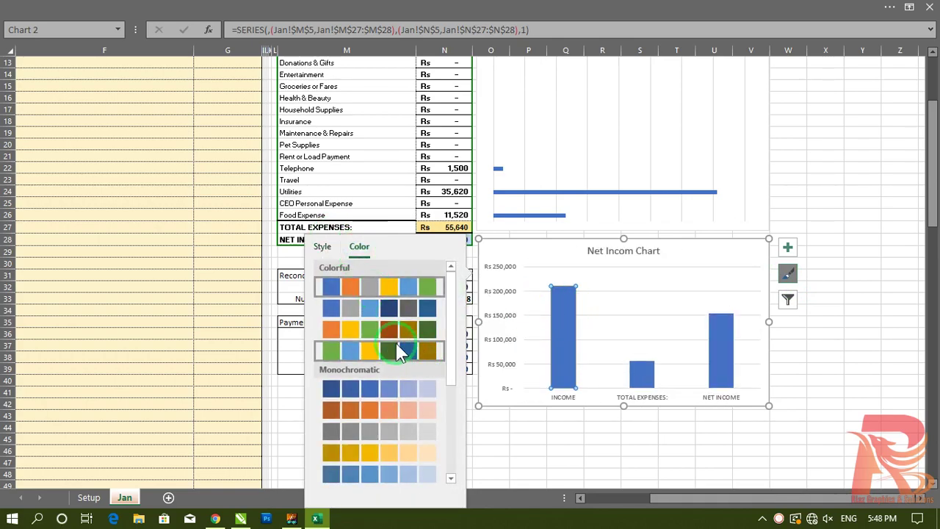
Step: Apply a green gradient fill to the INCOME column of the Net Incom Chart
left_click(568, 314)
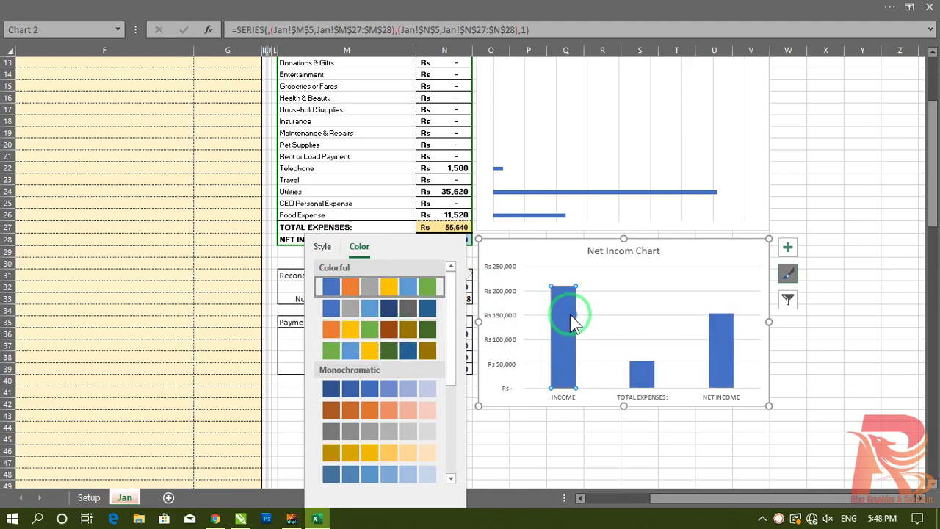
double_click(568, 314)
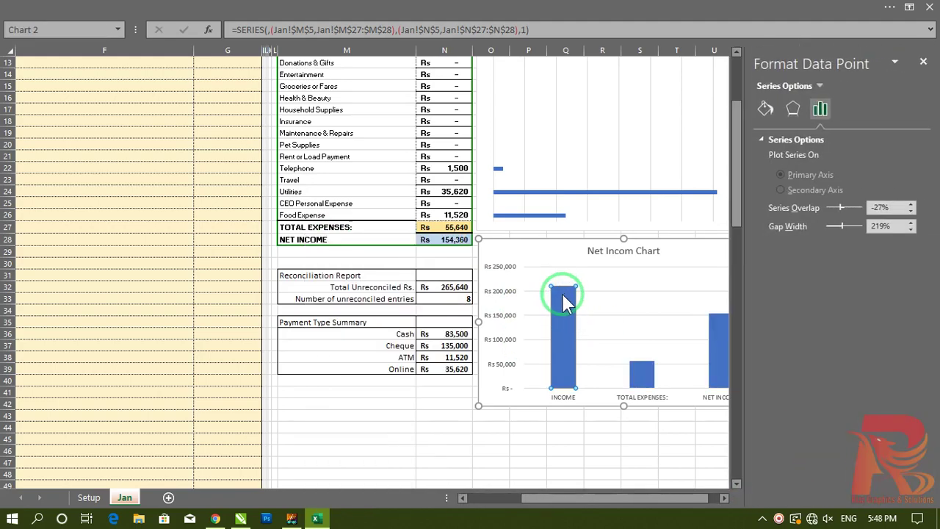
left_click(765, 109)
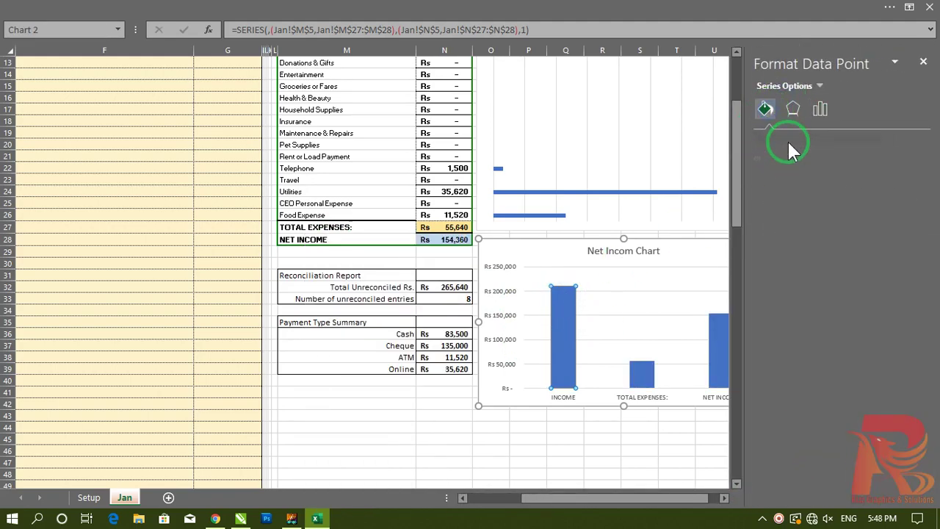
left_click(797, 144)
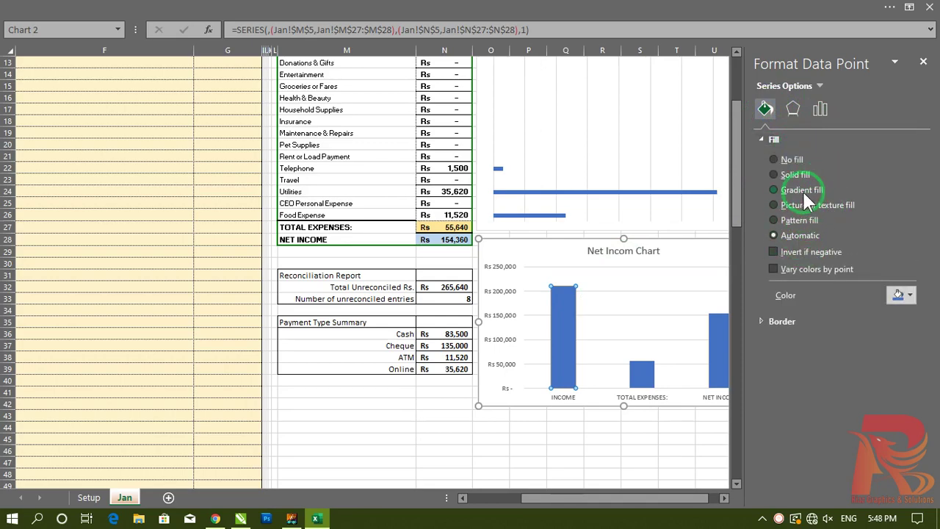
left_click(800, 190)
Step: Give the chart's TOTAL EXPENSES column a gradient fill using a gold preset gradient
left_click(593, 394)
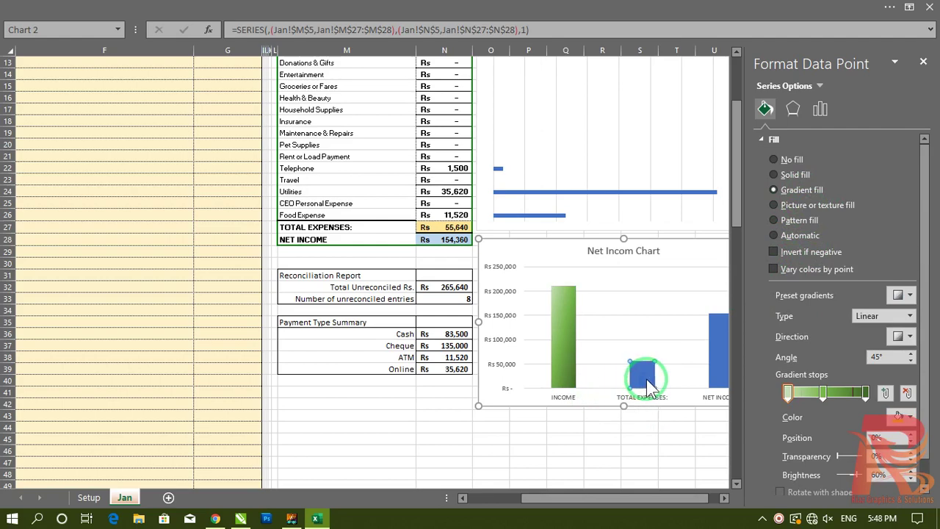
left_click(795, 193)
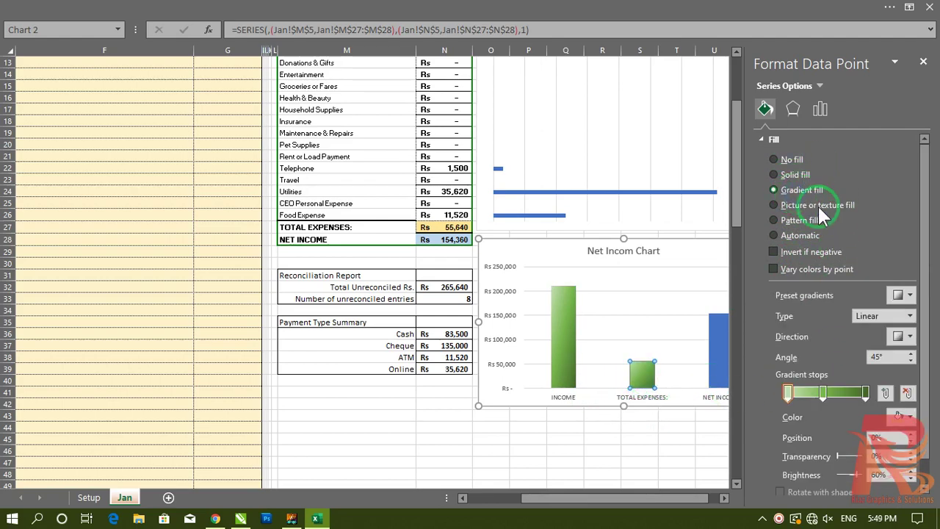
left_click(907, 297)
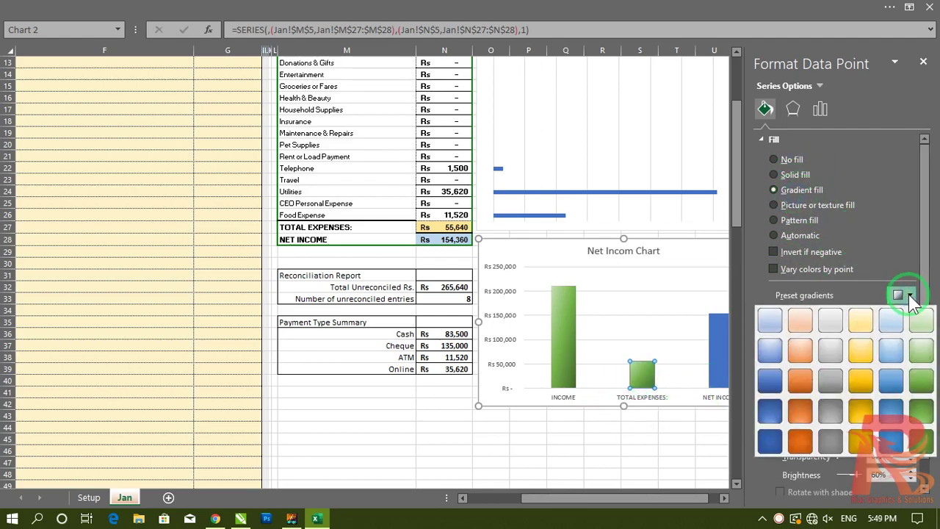
left_click(866, 380)
Step: Give the NET INCOME column of the Net Incom Chart a light-to-dark blue gradient fill and close the formatting options
left_click(729, 346)
left_click(902, 296)
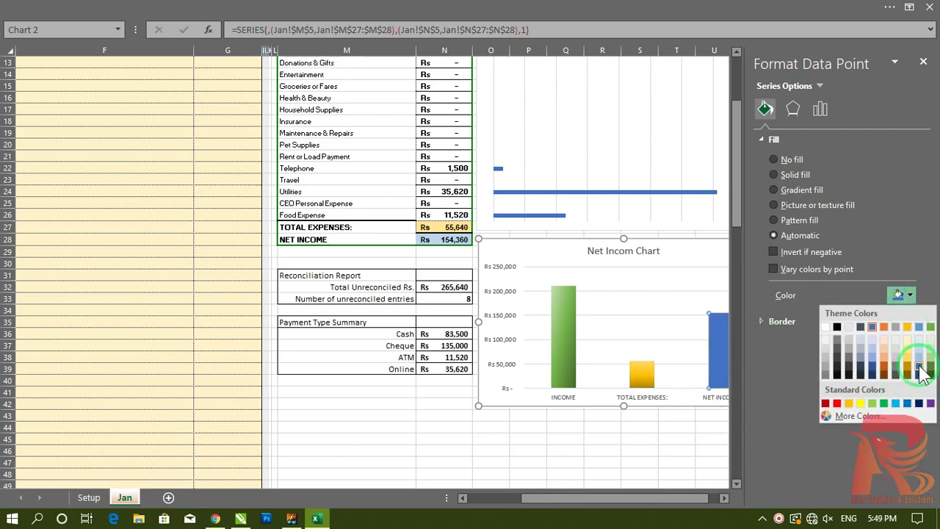
left_click(919, 373)
left_click(788, 193)
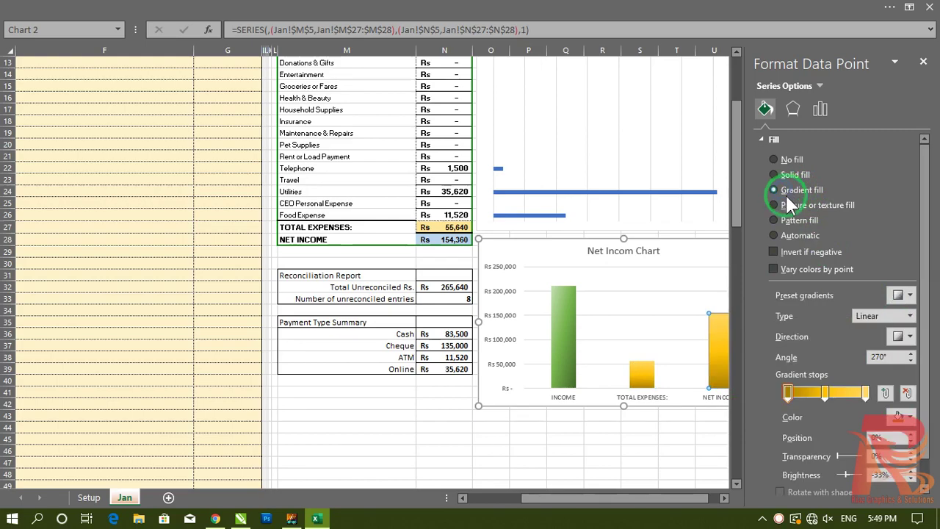
left_click(903, 295)
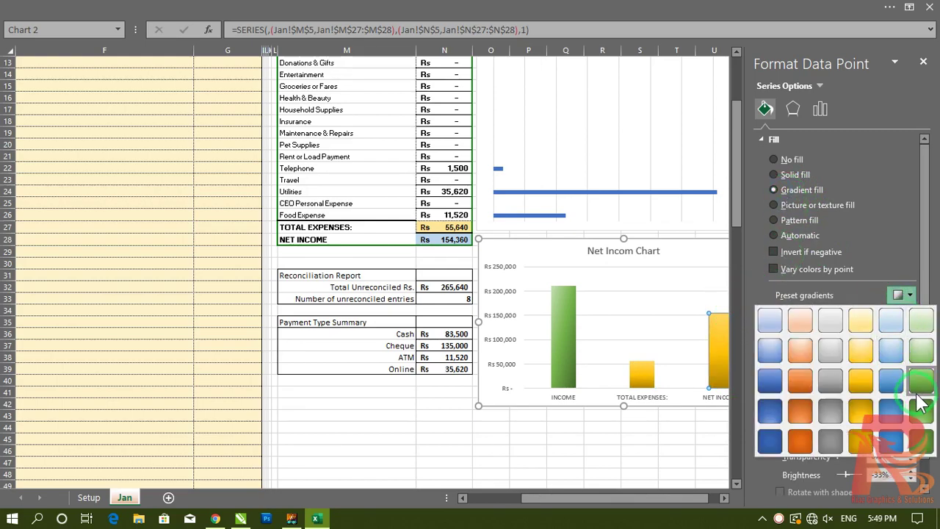
left_click(773, 391)
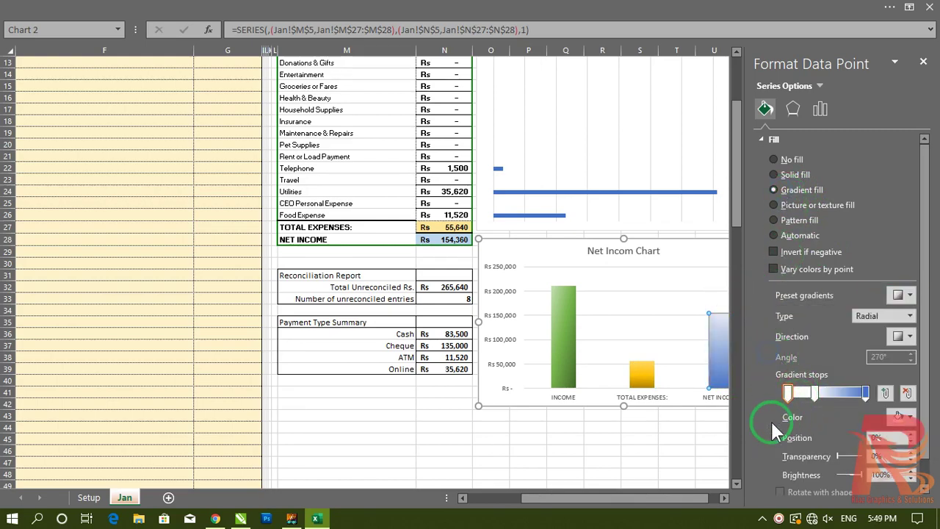
left_click(628, 439)
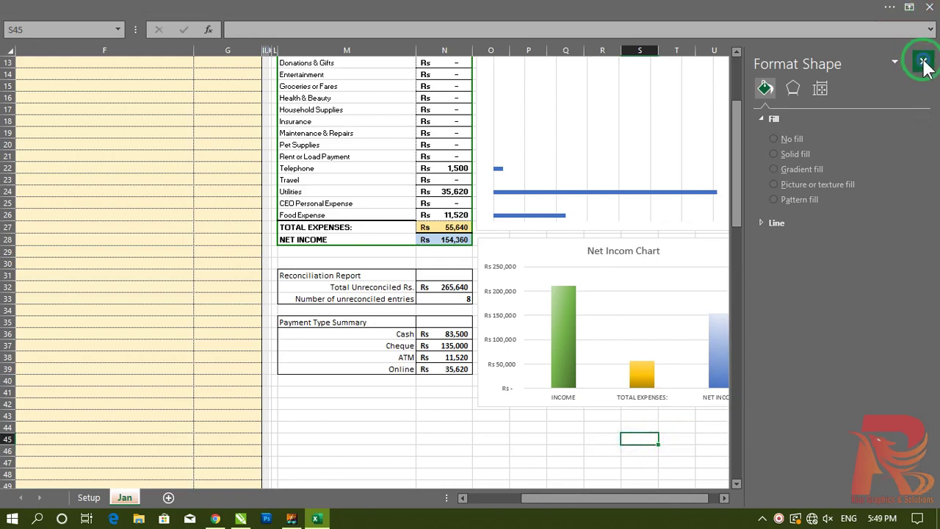
left_click(917, 60)
left_click(520, 431)
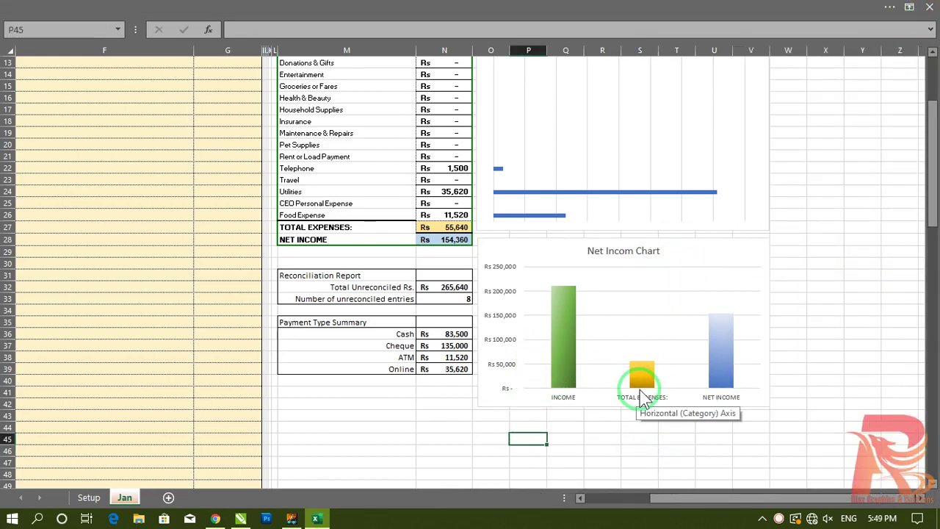
mouse_move(725, 338)
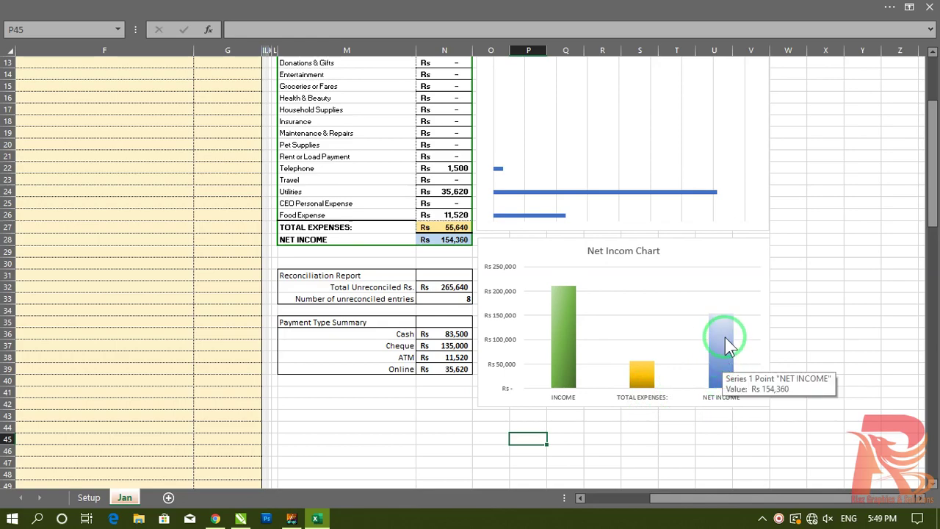
Step: Change the Net Incom Chart's title to "Profit & Lost"
left_click(617, 247)
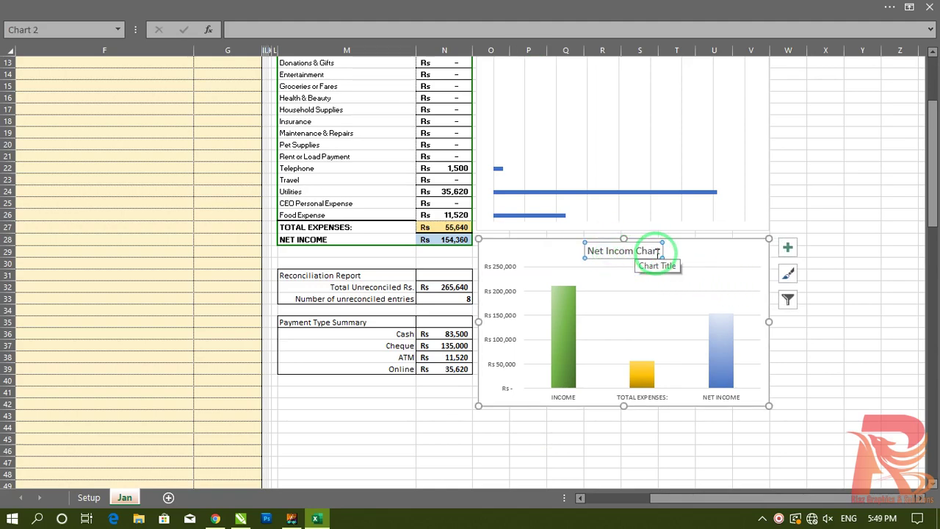
left_click_drag(660, 251, 523, 246)
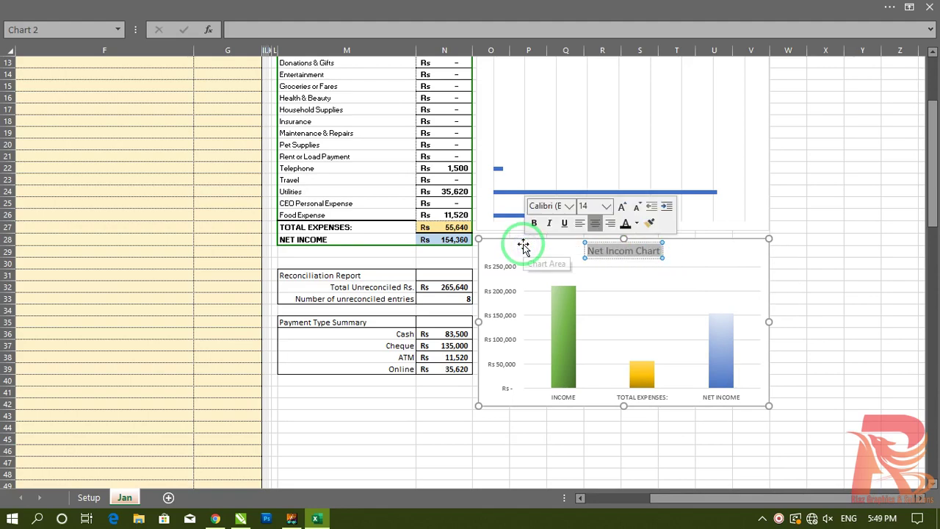
type("Profit & Lost")
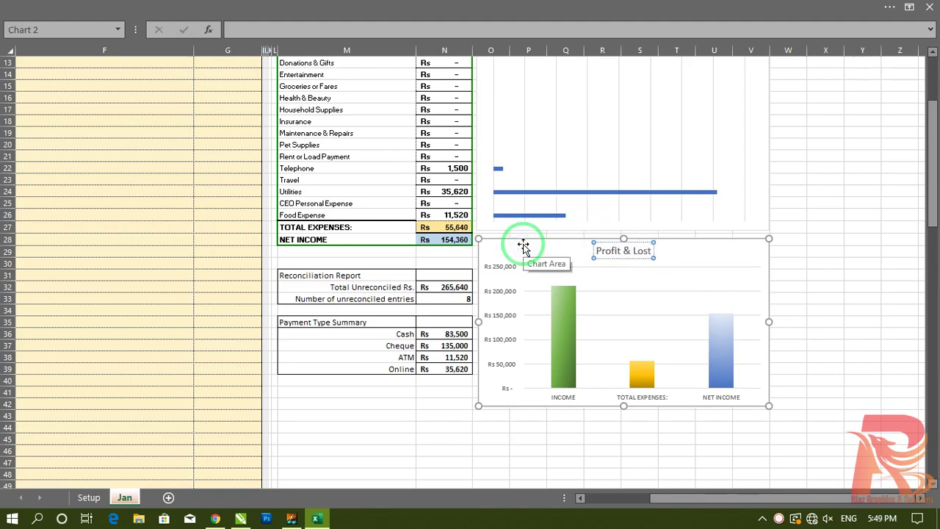
Step: Delete the title of the income and expenses column chart and shorten the chart so it ends at row 39
left_click(636, 256)
key("Delete")
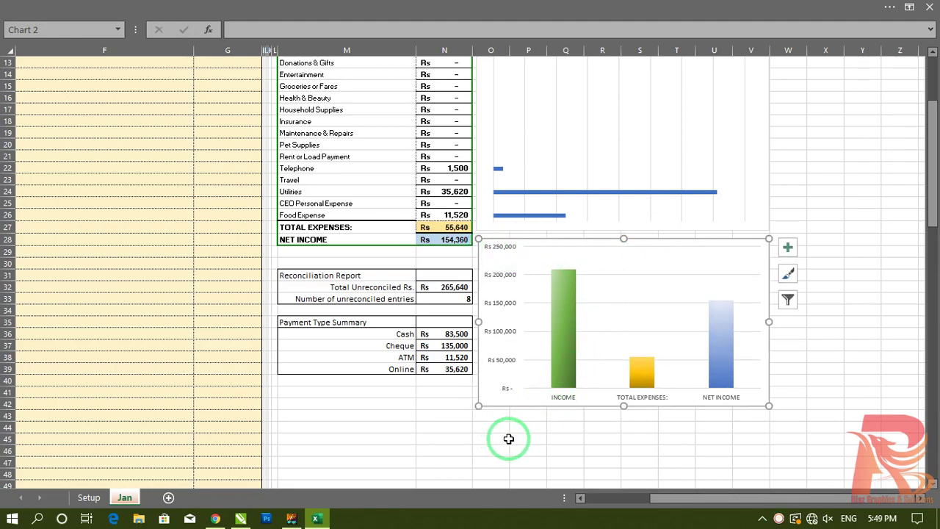
left_click_drag(625, 409, 624, 375)
left_click(603, 427)
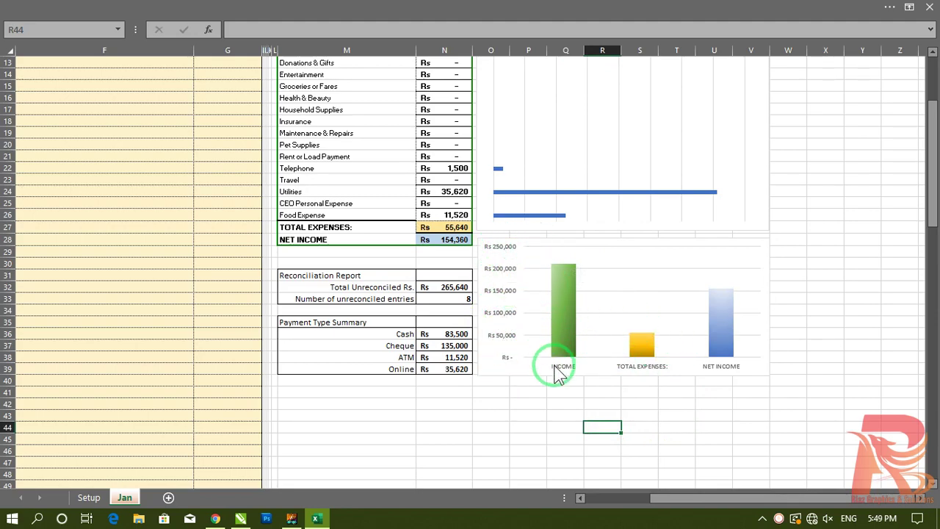
Step: Remove the vertical value axis from the income and expenses column chart and deselect it
left_click(496, 266)
mouse_move(497, 266)
left_mouse_down()
mouse_move(514, 284)
mouse_move(504, 262)
mouse_move(514, 273)
left_mouse_up()
key("Delete")
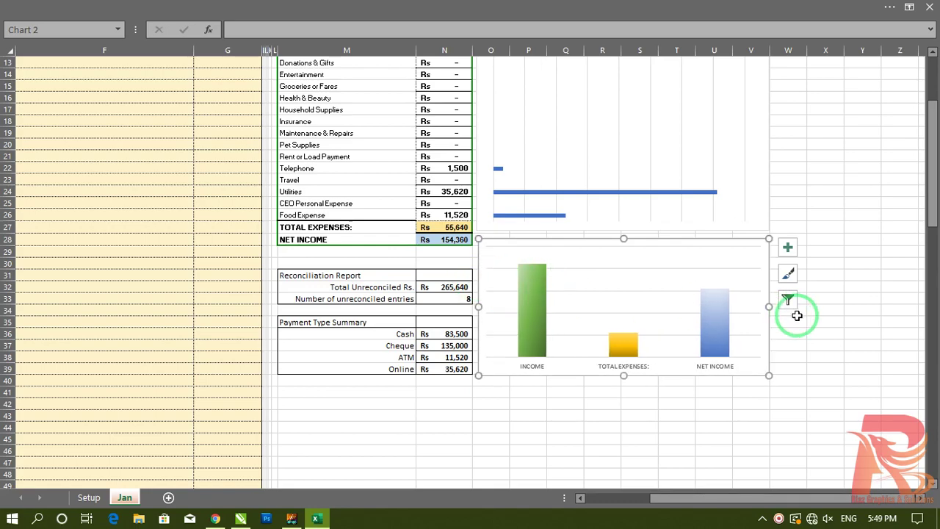
left_click(597, 425)
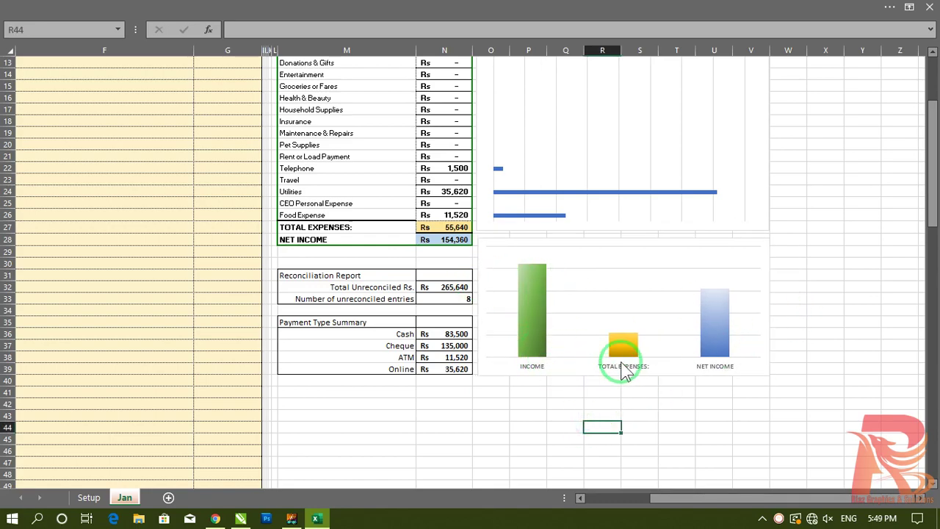
Step: Insert a 2-D clustered column chart of the Payment Type Summary data in M36:N39, placed below the table and widened to column V
scroll(560, 298, "down", 4)
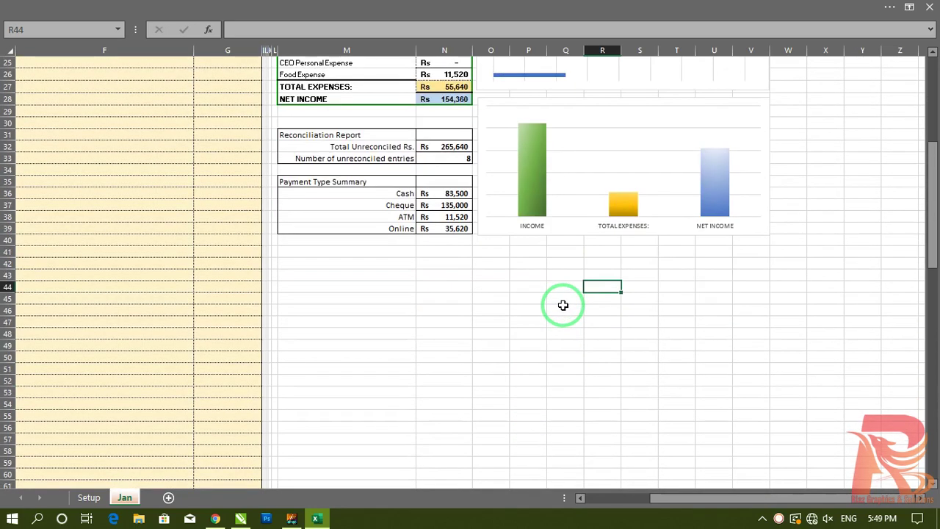
left_click_drag(404, 193, 456, 228)
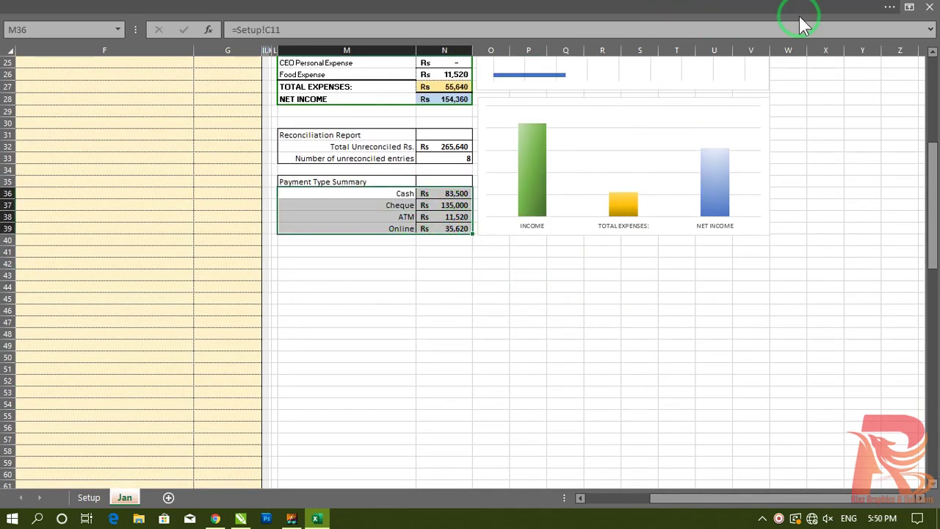
left_click(890, 10)
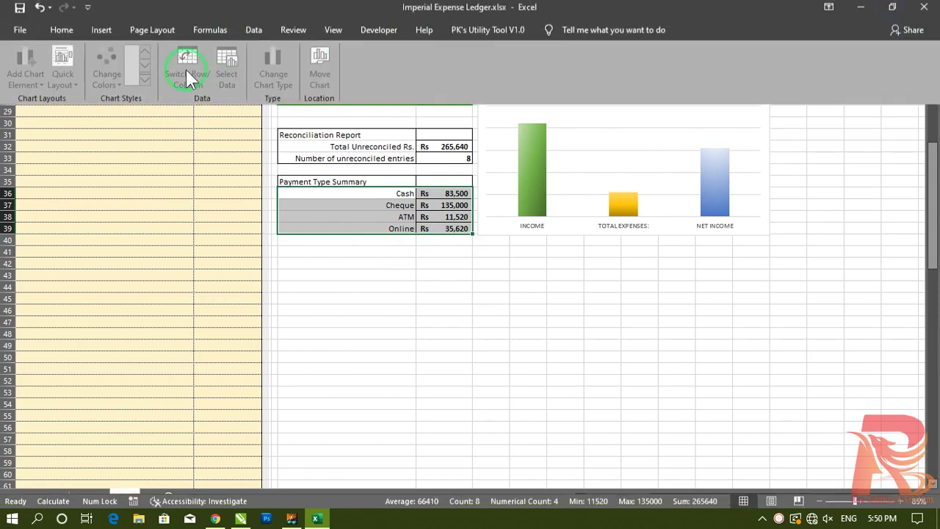
left_click(101, 33)
left_click(423, 56)
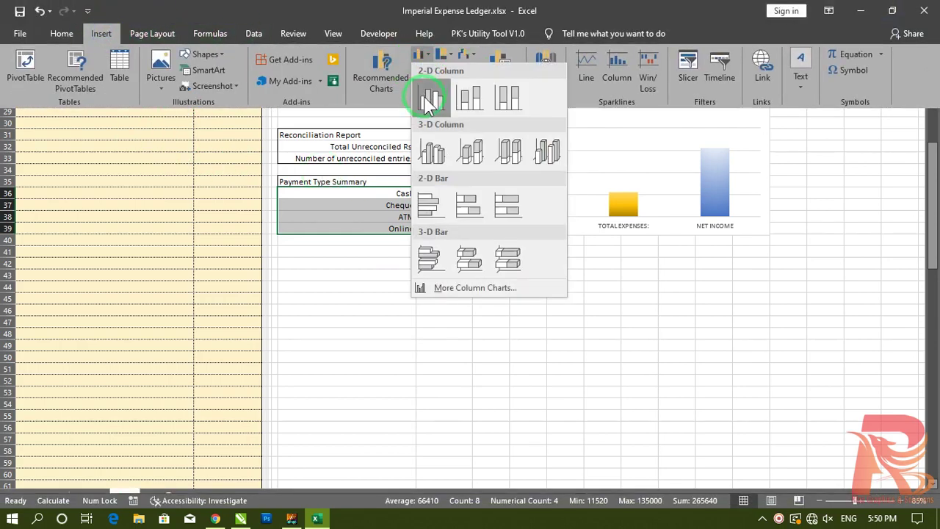
left_click(428, 94)
left_click_drag(522, 201, 472, 257)
left_click_drag(561, 328, 768, 327)
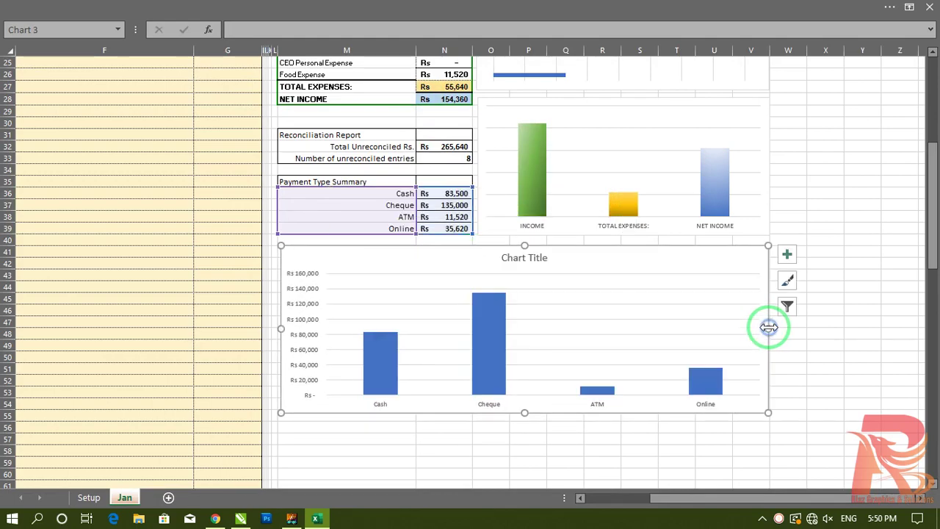
Step: Remove the vertical value axis and the title from the payment type chart
key("Delete")
left_click(517, 261)
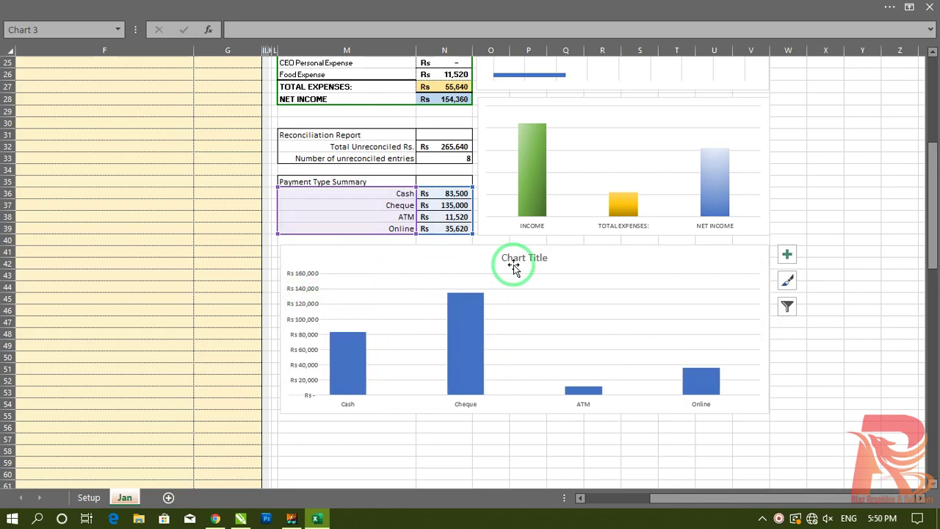
key("Delete")
left_click(496, 446)
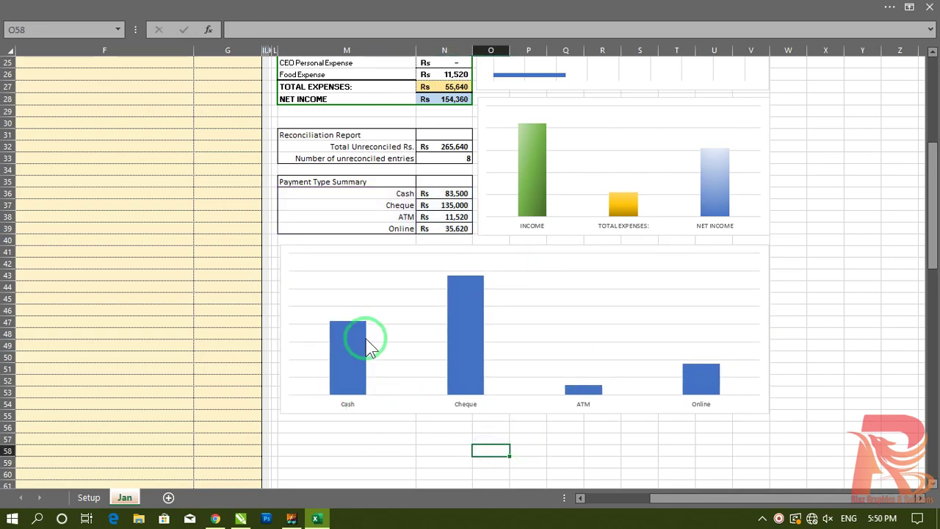
left_click(399, 279)
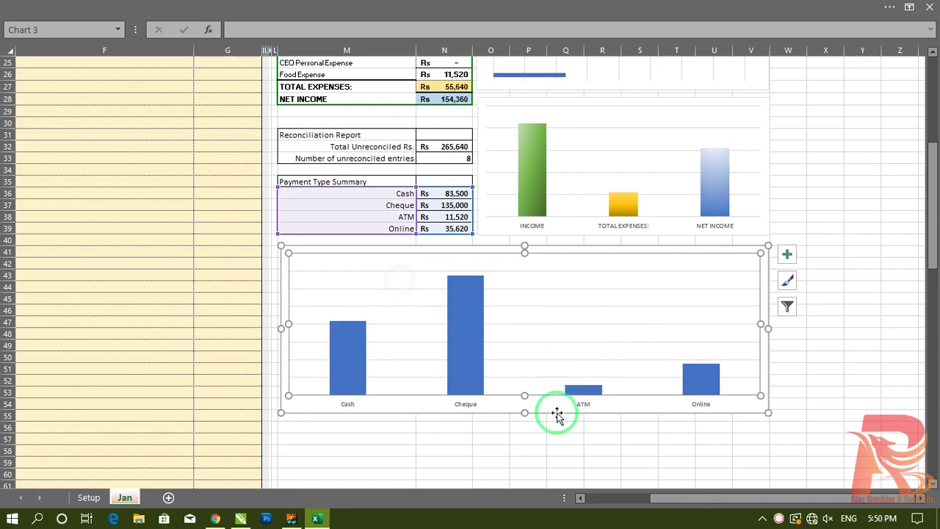
left_click_drag(523, 393, 526, 367)
key("ctrl+z")
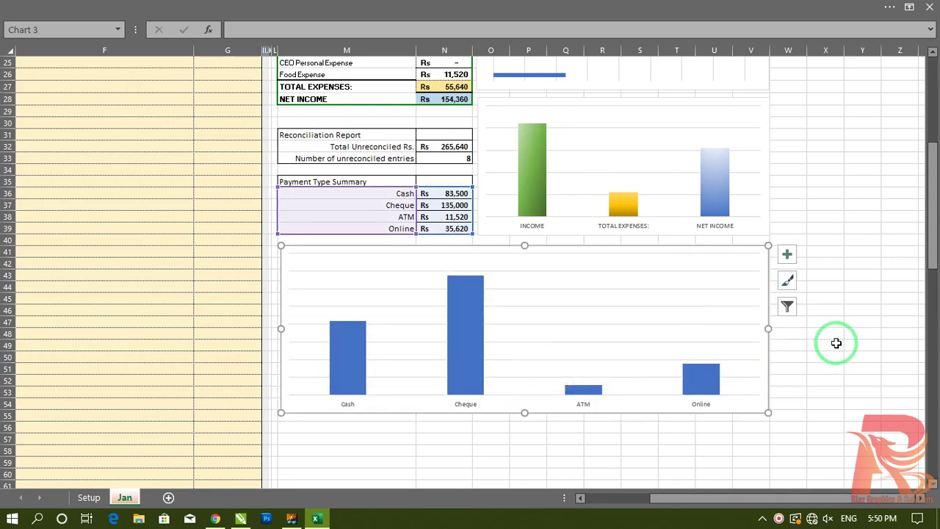
Step: Narrow the payment type chart so it ends at the edge of column S
left_click_drag(757, 329, 660, 342)
left_click(751, 357)
left_click(539, 326)
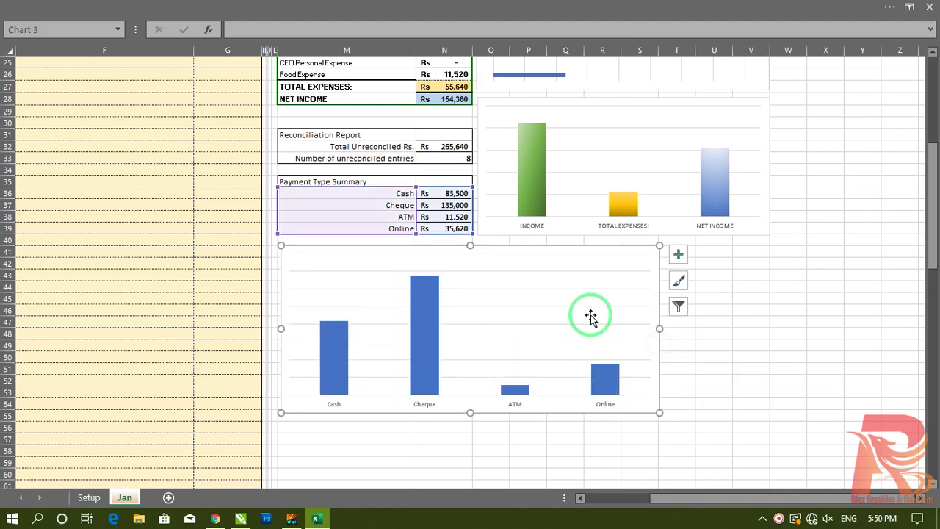
Step: Give the Cash column of the payment type chart a gradient fill using a green preset gradient
left_click_drag(319, 343, 340, 327)
left_click(344, 326)
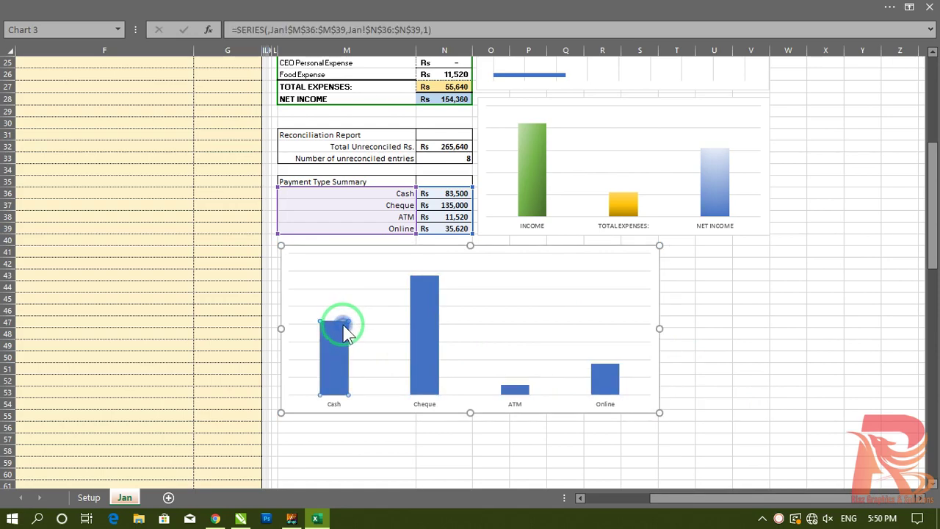
double_click(344, 326)
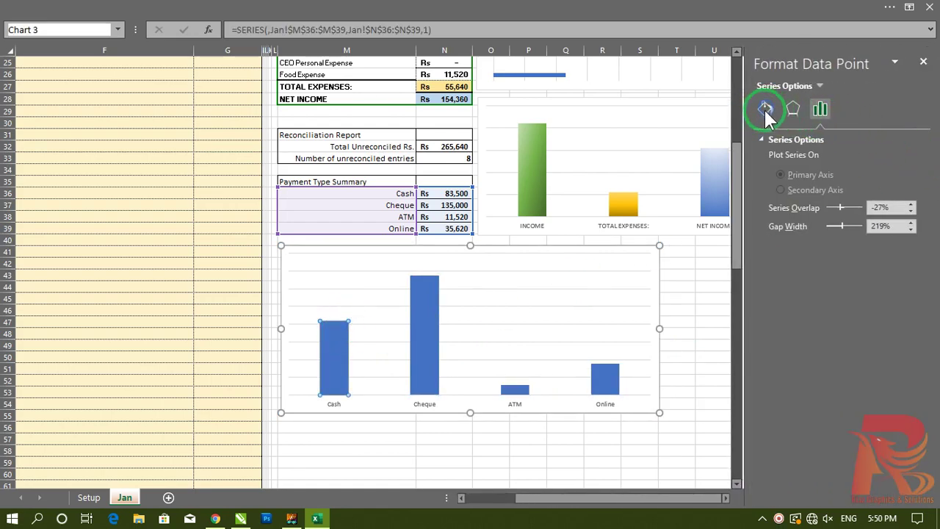
left_click(765, 110)
left_click(794, 190)
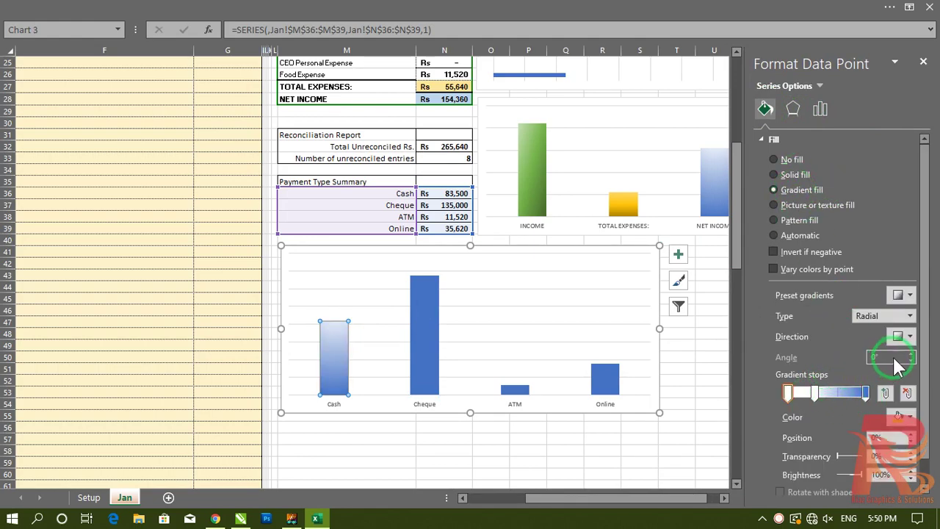
left_click(911, 295)
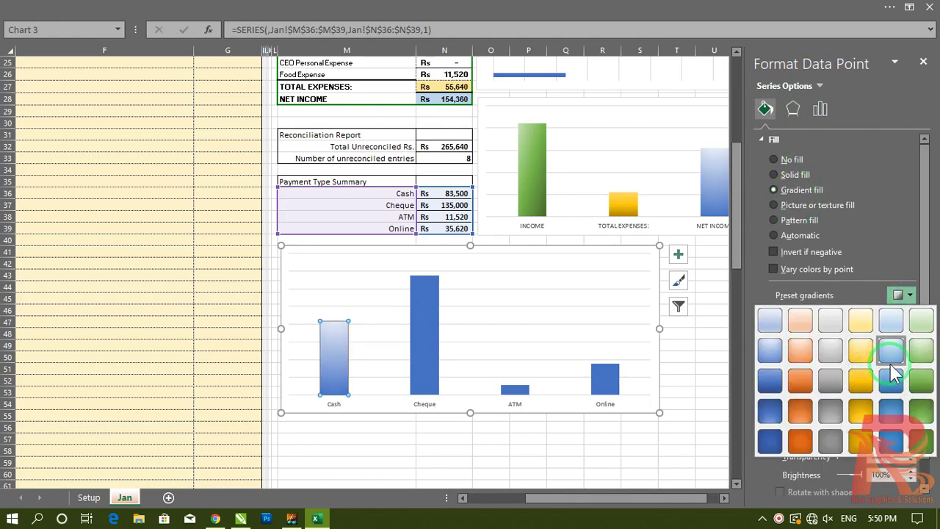
left_click(887, 373)
Step: Give the chart's Cheque column a gradient fill using a light blue preset gradient
left_click(419, 294)
left_click(869, 242)
left_click(801, 190)
left_click(903, 296)
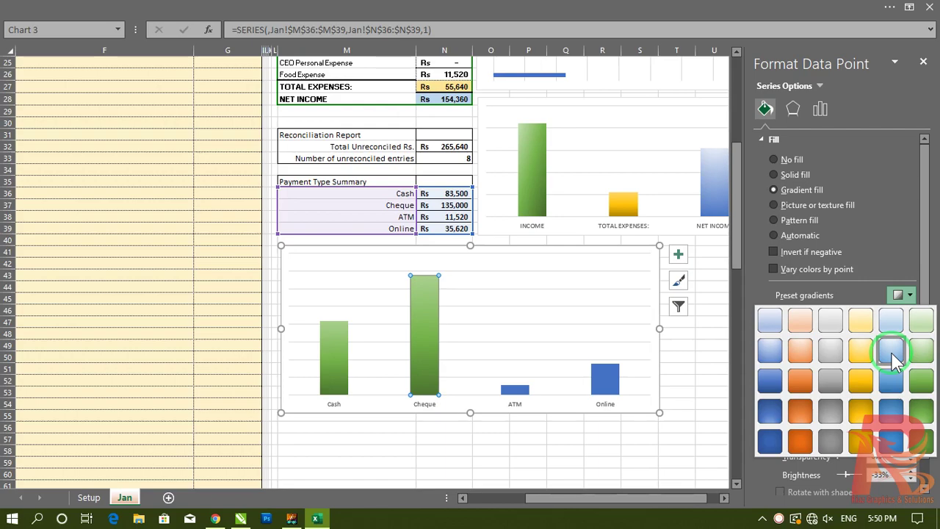
left_click(895, 360)
Step: Give the chart's ATM column a gradient fill using a grey preset gradient
left_click(518, 389)
left_click(902, 294)
left_click(798, 191)
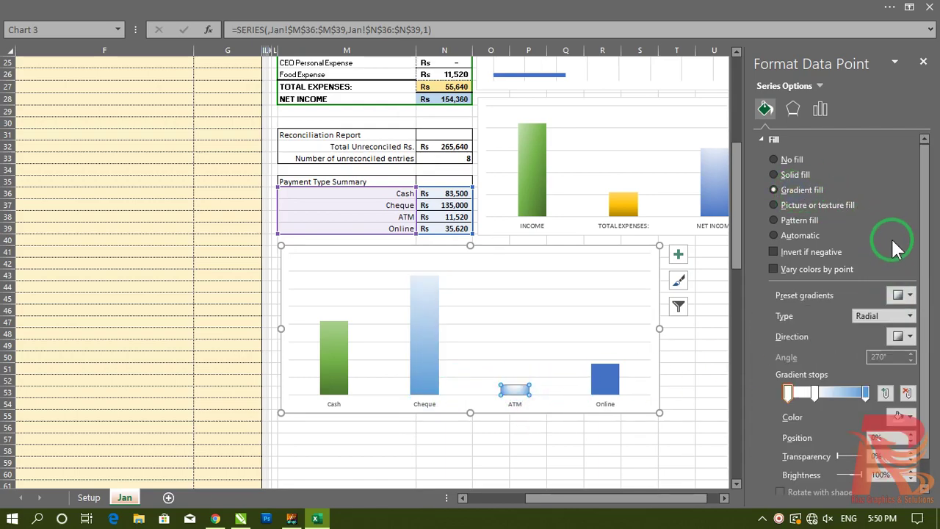
left_click(902, 295)
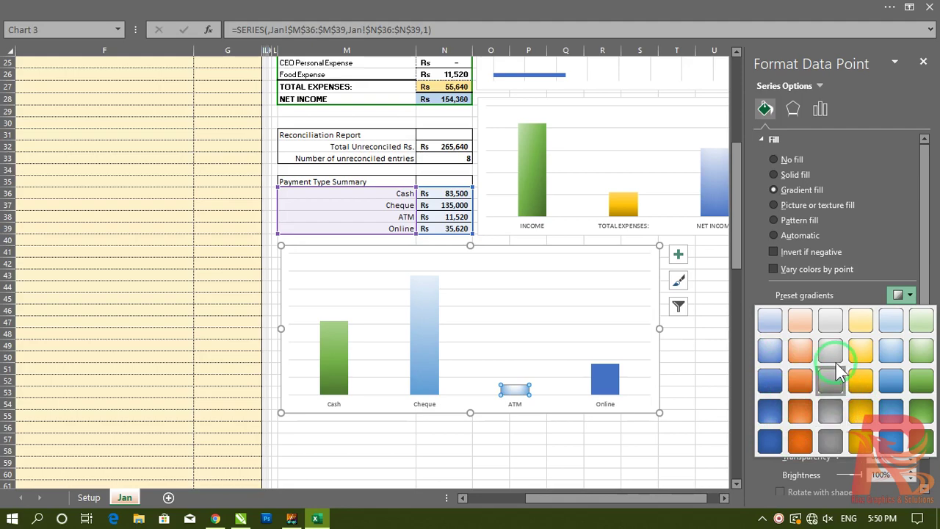
left_click(841, 374)
Step: Give the Online column of the payment type chart a gradient fill using a dark blue radial preset gradient and close the formatting pane
left_click(609, 378)
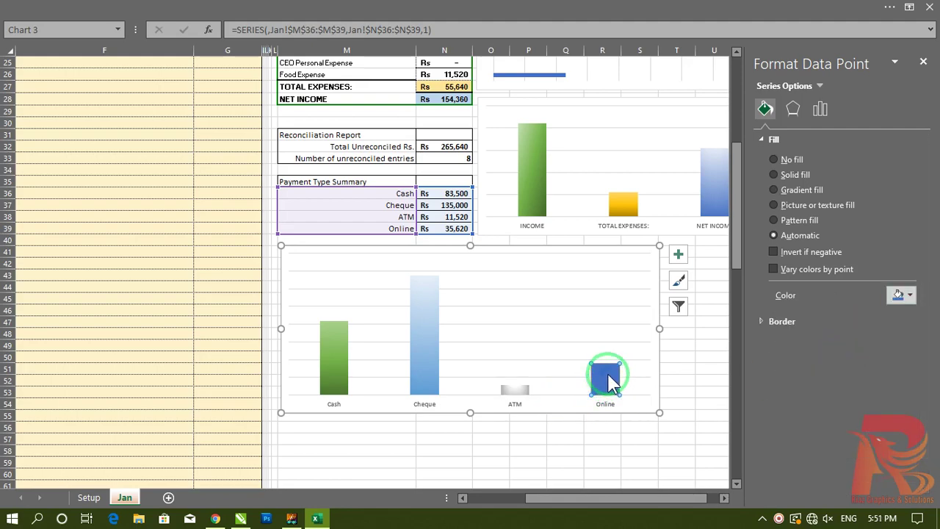
left_click(900, 294)
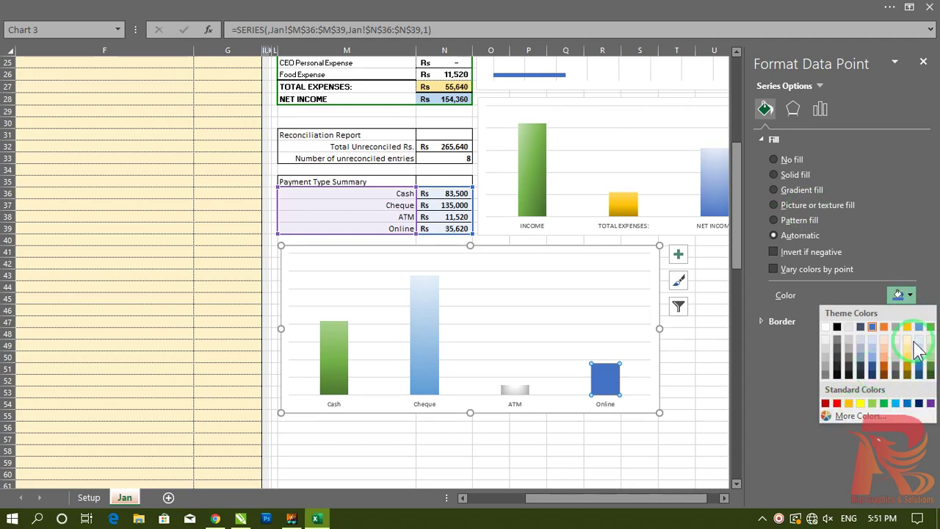
left_click(794, 174)
left_click(800, 189)
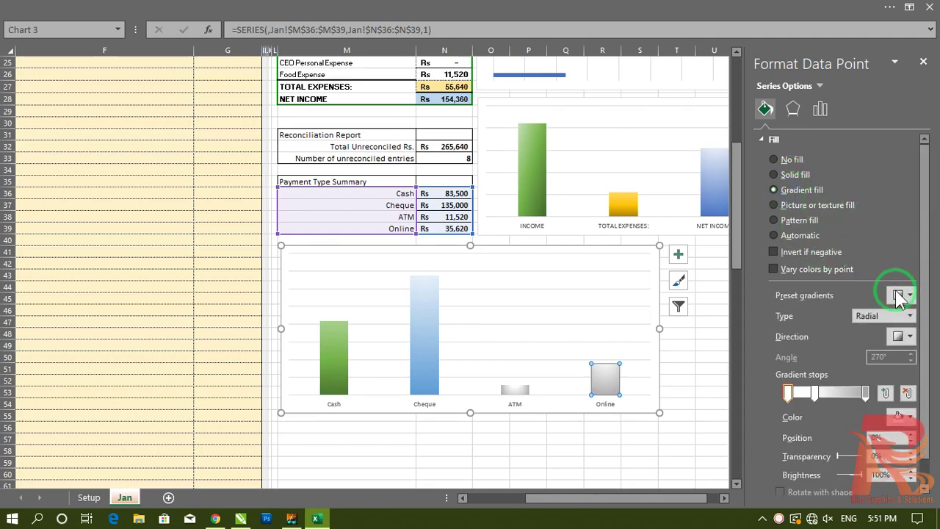
left_click(905, 295)
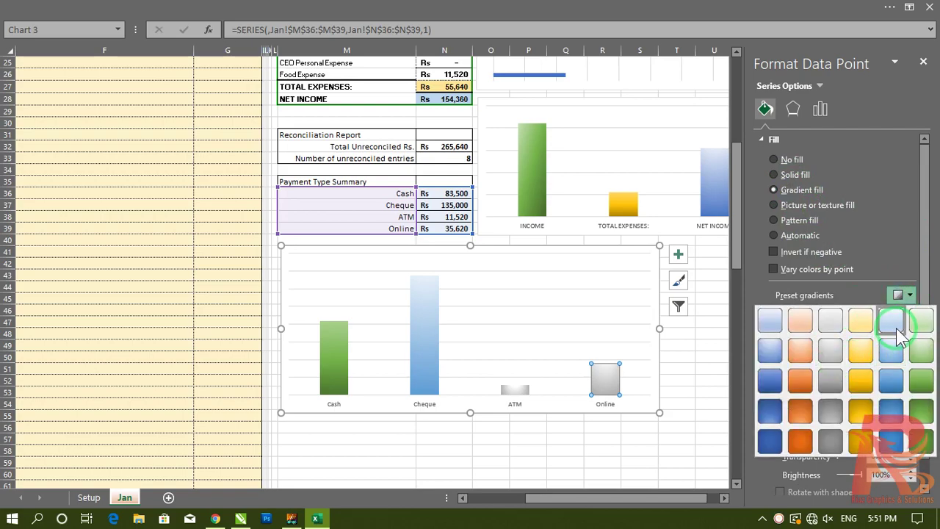
left_click(770, 409)
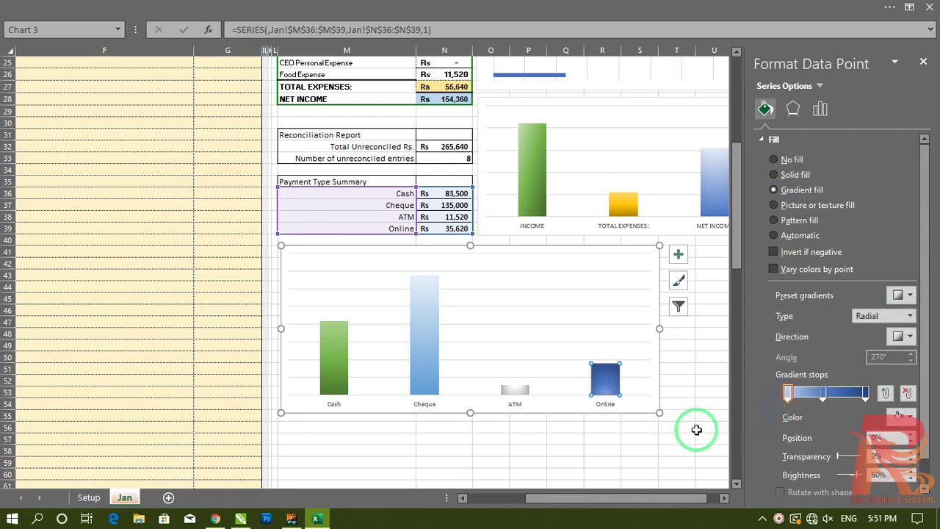
left_click(631, 448)
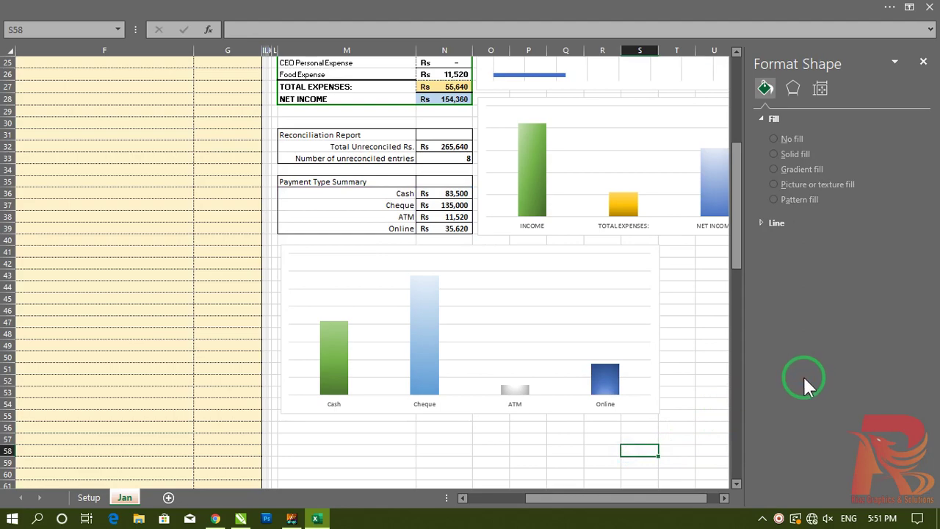
left_click(924, 61)
left_click(822, 332)
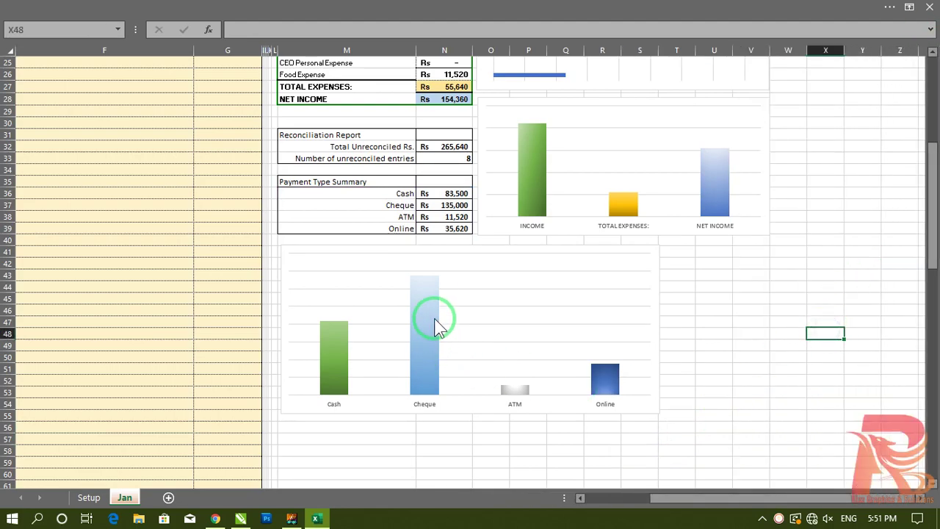
Step: Review the finished January sheet, examining the ledger entries, the summary tables and the three charts
scroll(436, 308, "up", 5)
scroll(436, 296, "up", 3)
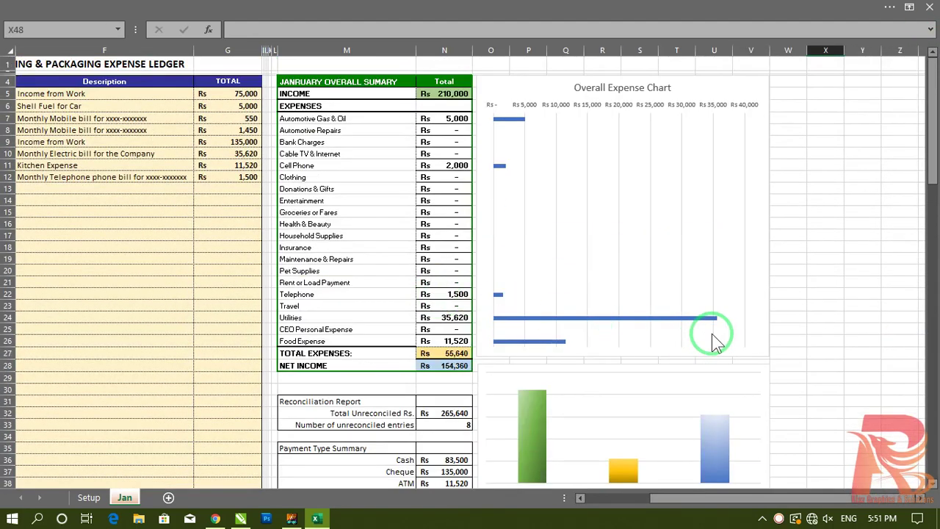
scroll(716, 340, "down", 1, "ctrl")
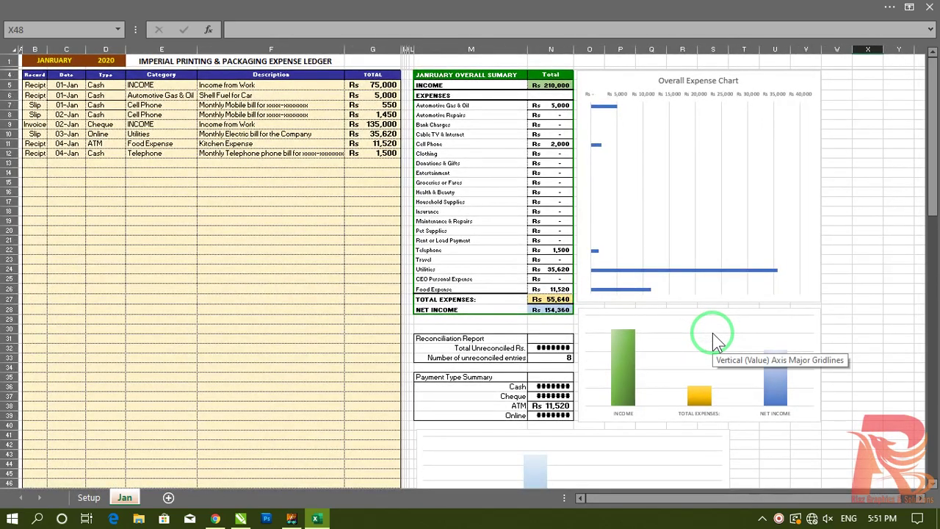
scroll(716, 340, "down", 2, "ctrl")
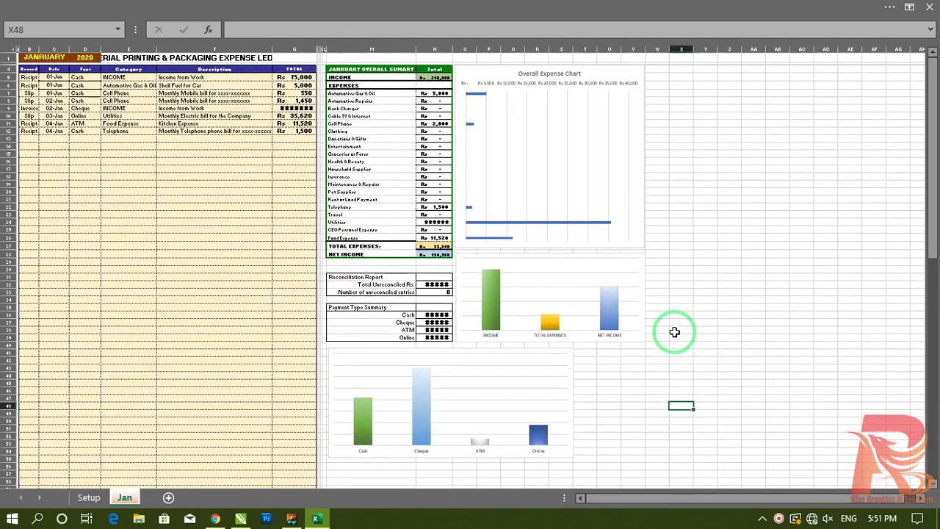
scroll(687, 335, "up", 3, "ctrl")
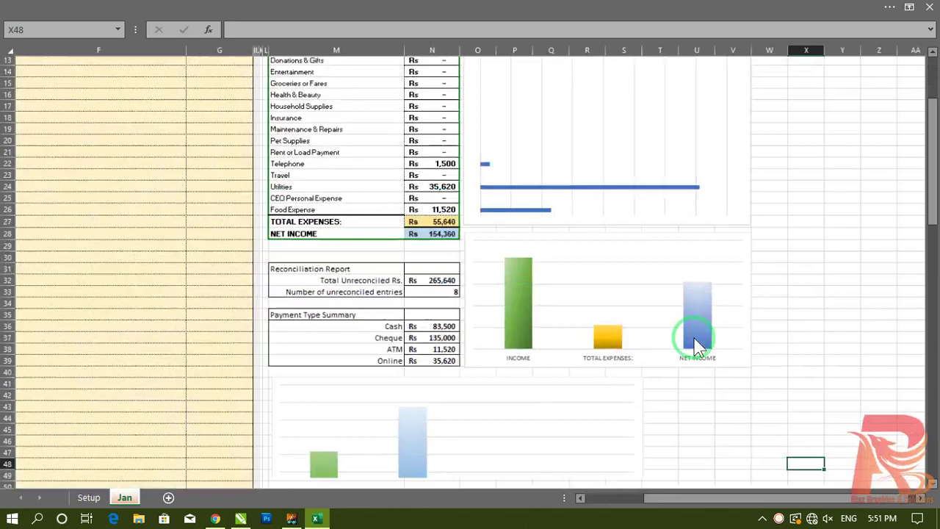
scroll(649, 402, "down", 2, "ctrl")
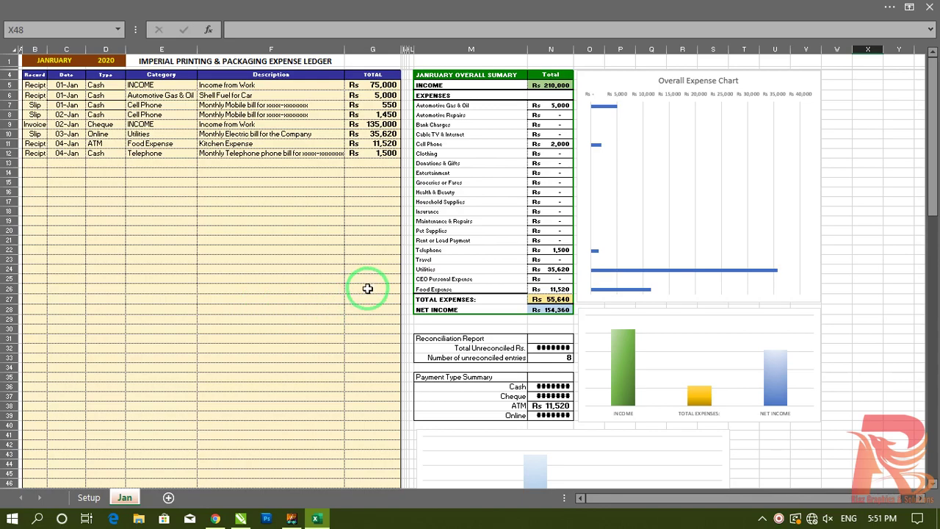
scroll(212, 293, "up", 1)
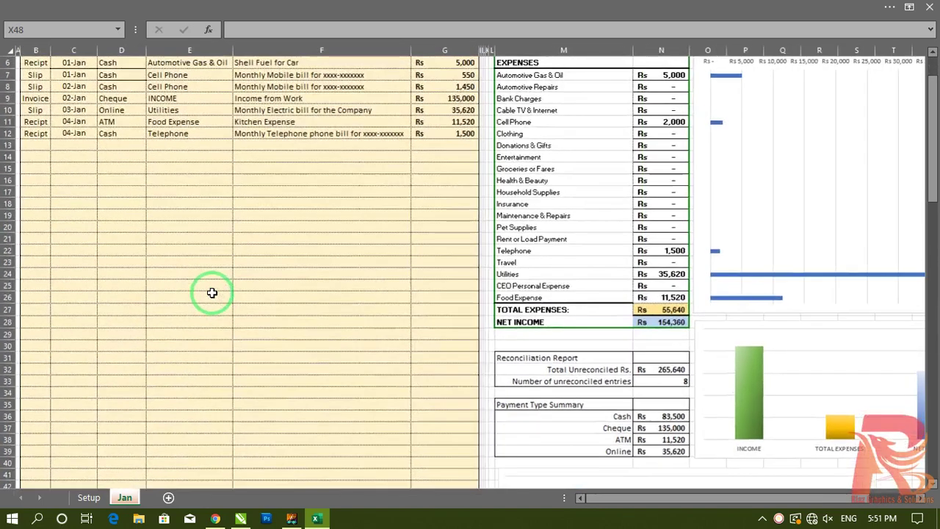
scroll(413, 335, "up", 2)
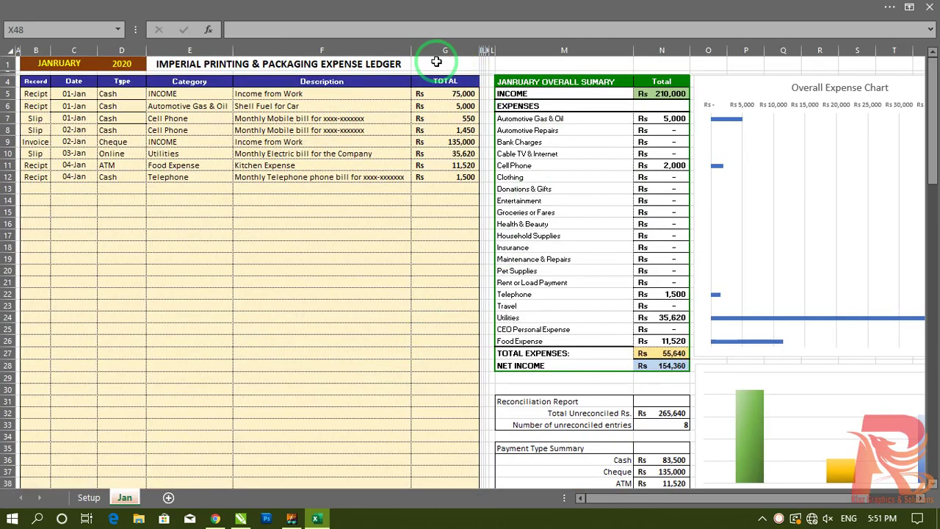
scroll(415, 192, "down", 1, "ctrl")
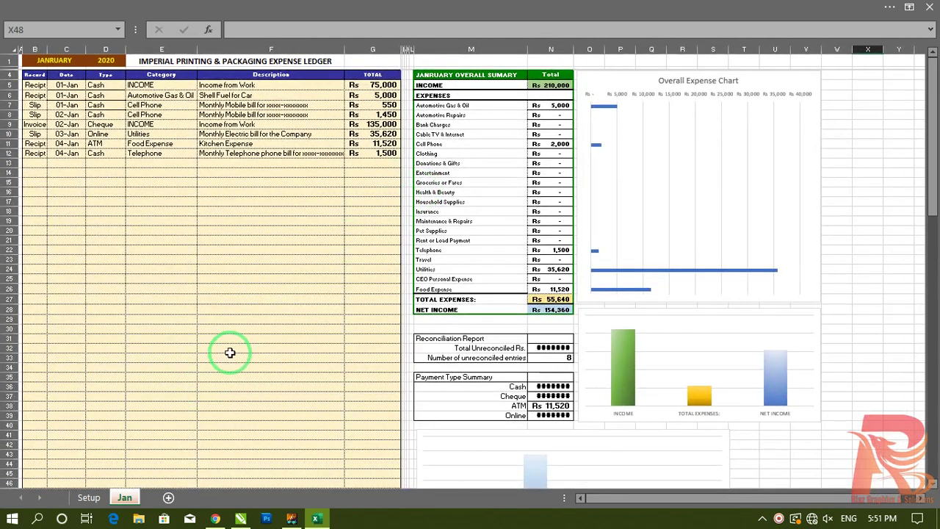
scroll(230, 357, "up", 3, "ctrl")
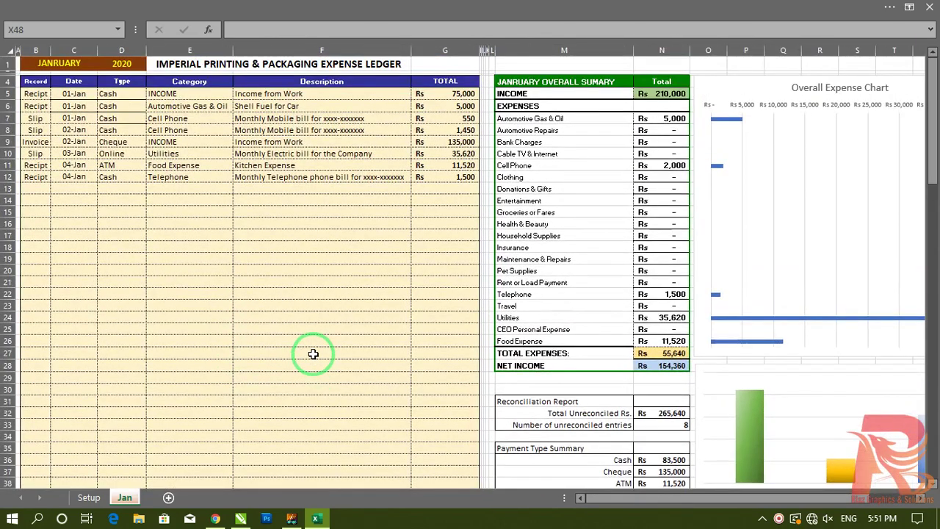